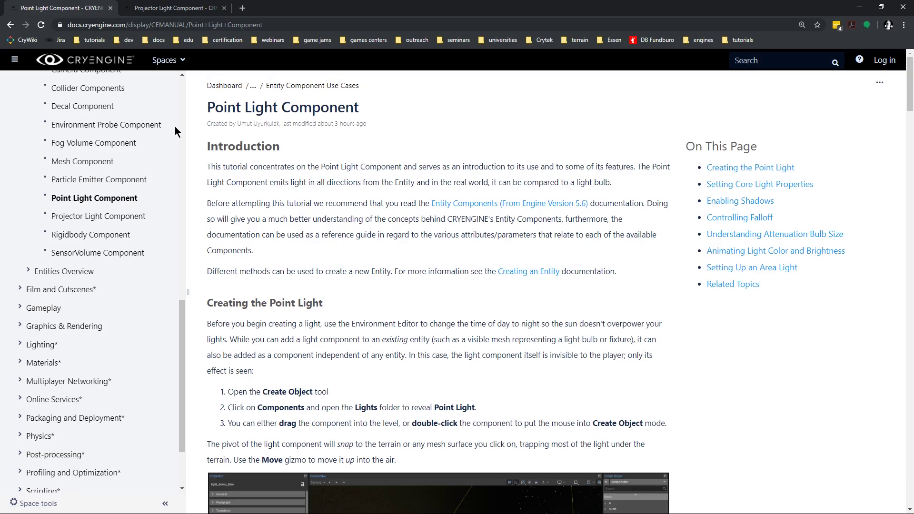
- Read through the Point Light Component and Projector Light Component documentation pages
scroll(438, 286, down, 15)
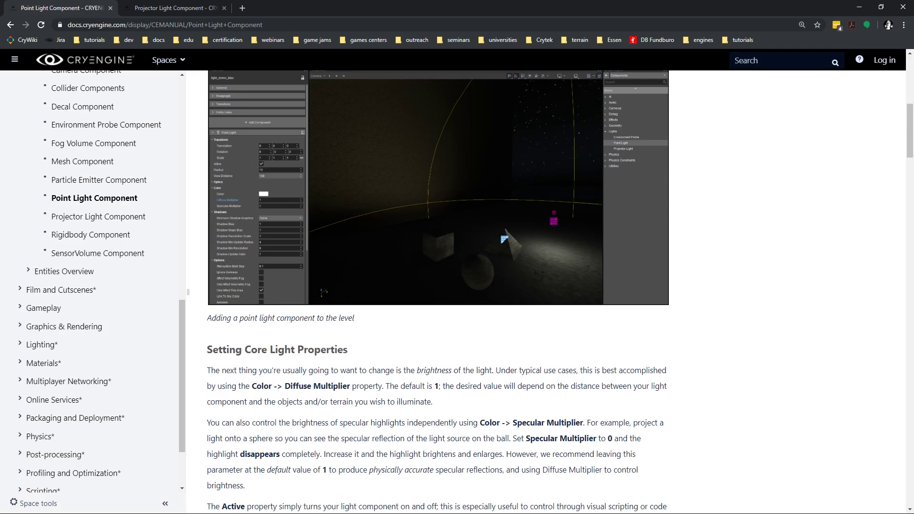
scroll(438, 285, down, 20)
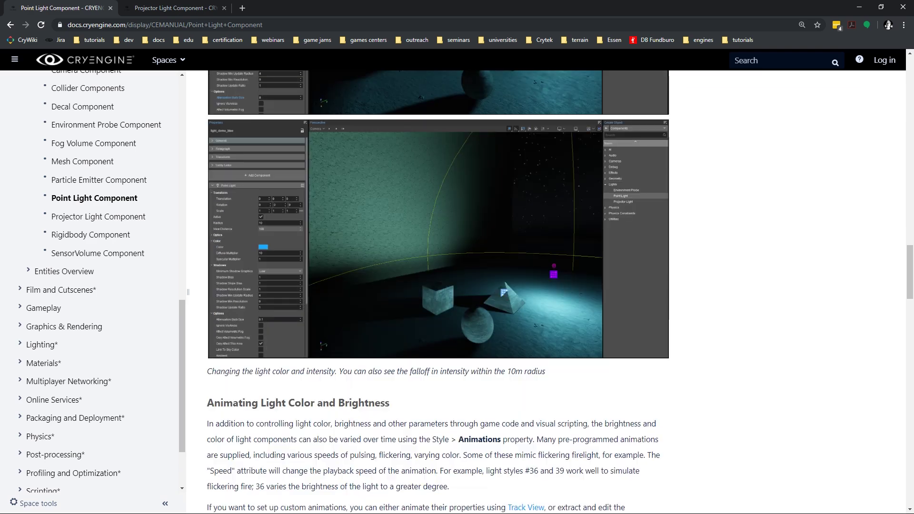
scroll(438, 286, down, 20)
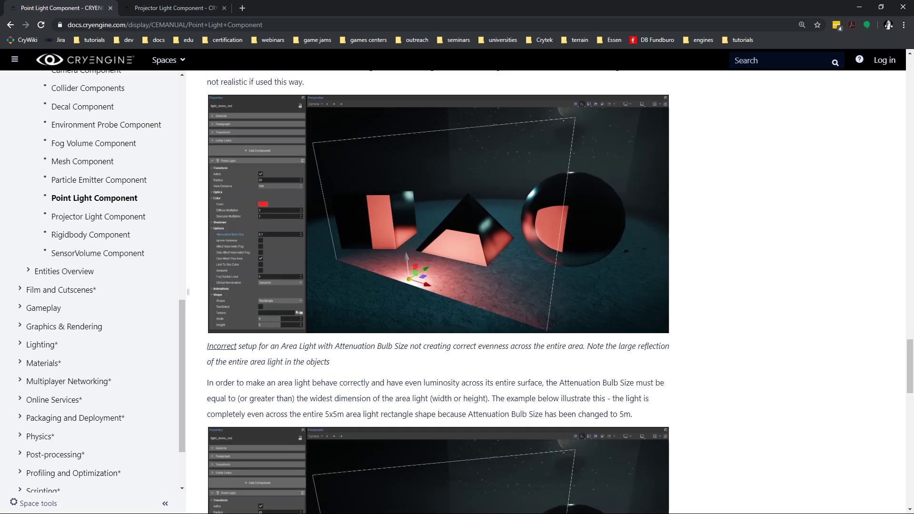
click(194, 13)
scroll(563, 216, down, 20)
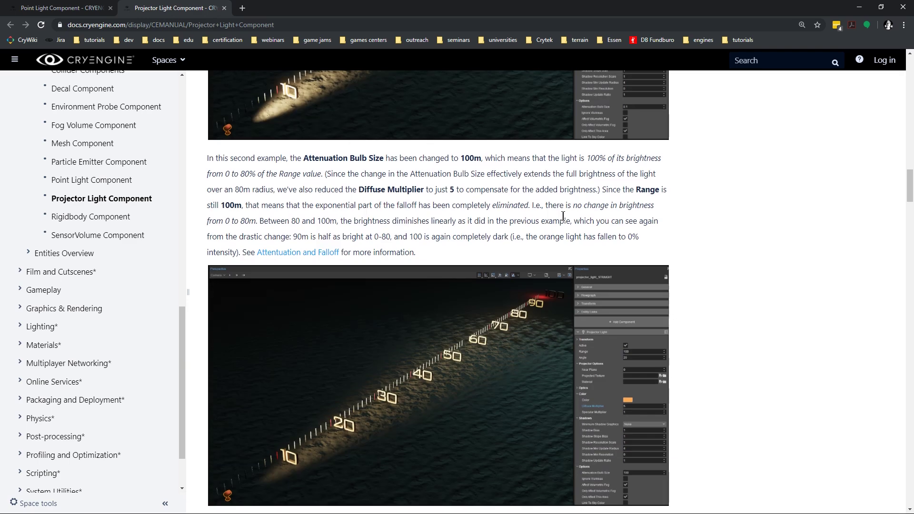
scroll(579, 215, down, 8)
scroll(582, 211, down, 20)
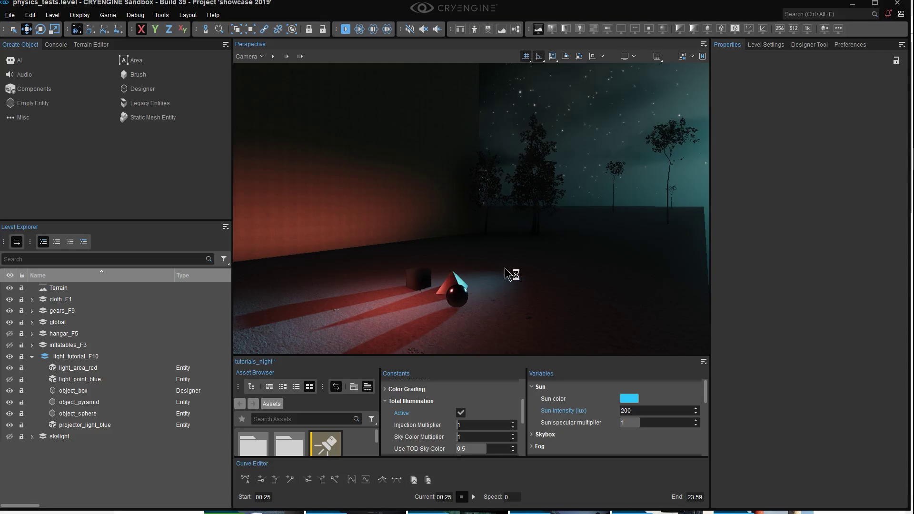
- Show the helper icons in the viewport and select the light_area_red entity
right_drag(497, 272, 485, 282)
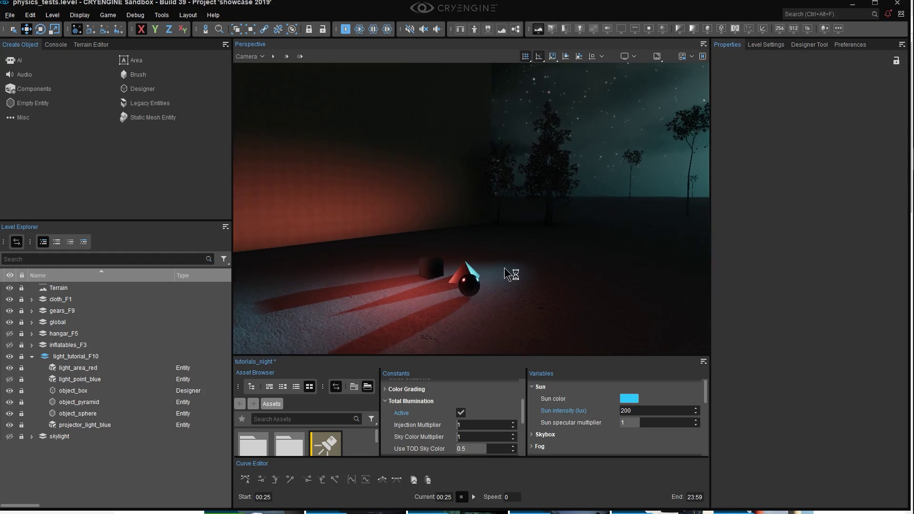
key(shift+space)
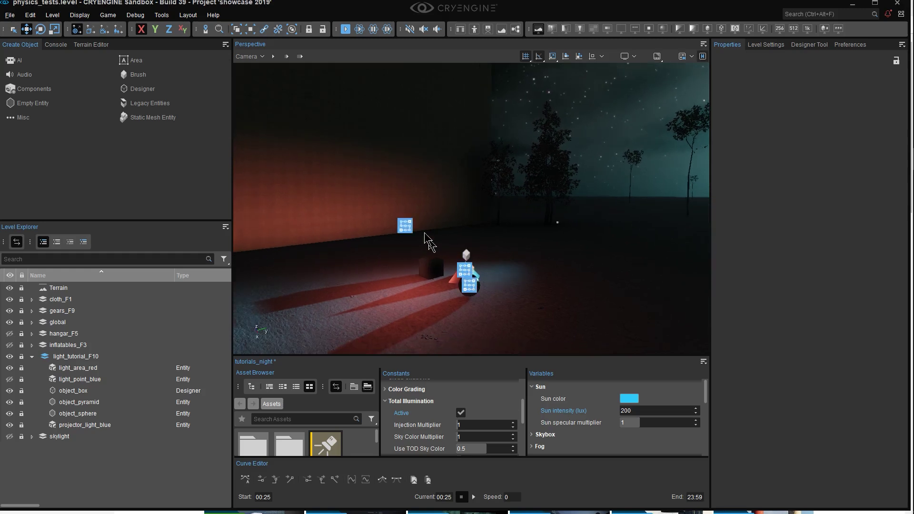
click(406, 225)
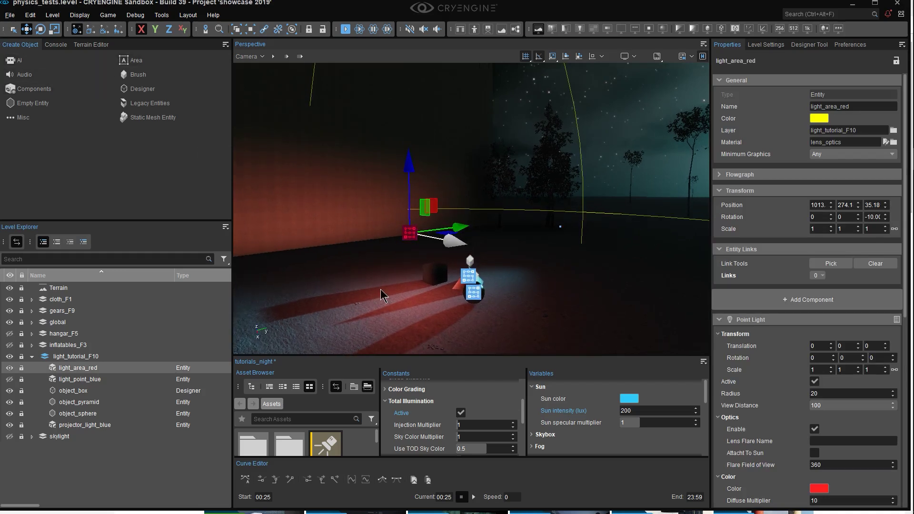
- Look up which light components can be created, such as Point Light and Projector Light
click(34, 89)
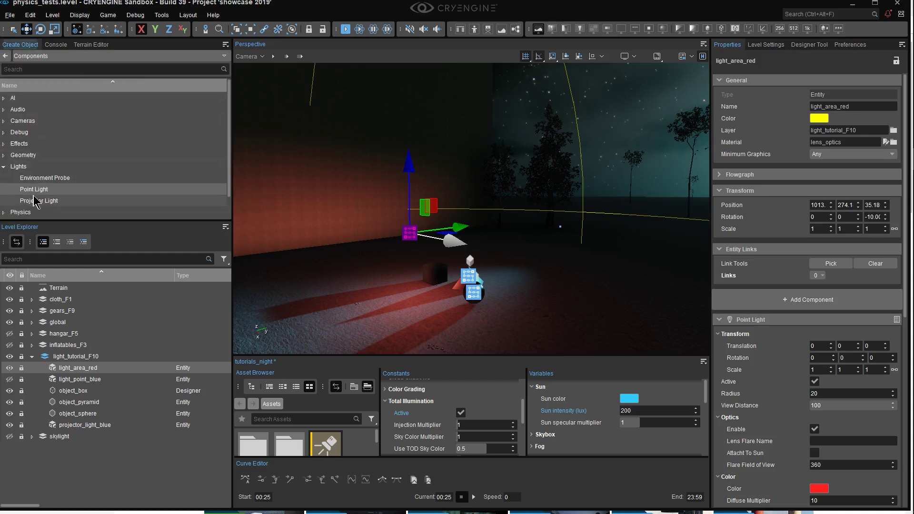
click(5, 56)
click(365, 305)
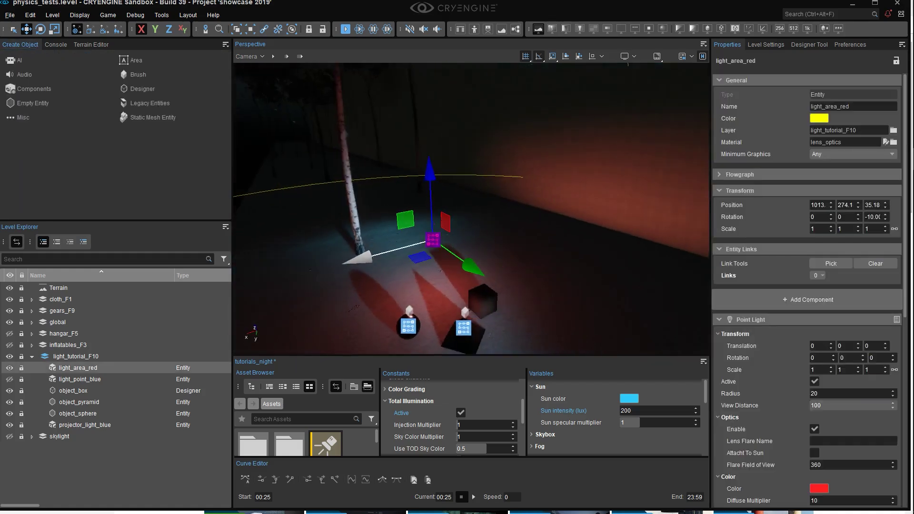
- Raise light_area_red by 1 m to a height of 36.18 and shift it slightly along the X axis
alt+middle_drag(452, 238, 546, 228)
mouse_move(418, 191)
mouse_down()
mouse_move(431, 232)
mouse_move(424, 175)
mouse_up()
drag(444, 264, 434, 309)
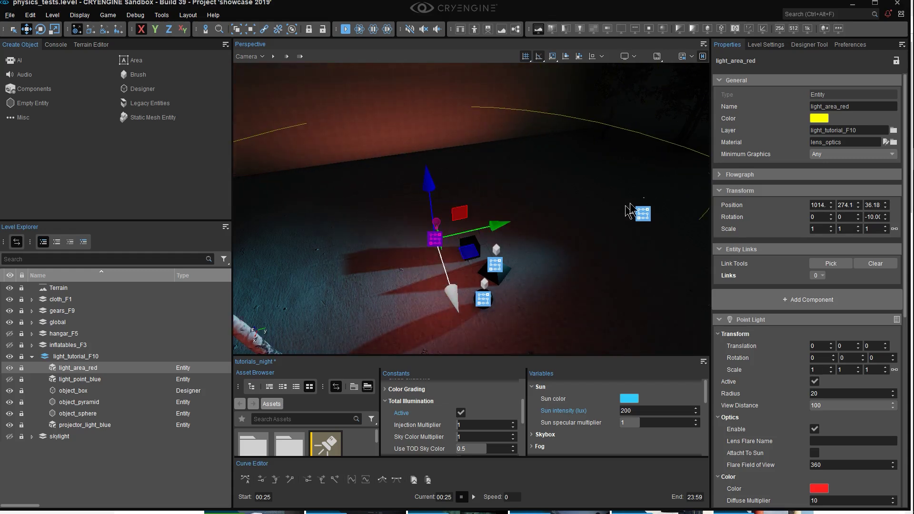
- Raise projector_light_blue to a height of 38.46 and tilt it down toward the objects, to an X rotation of about -29.8
click(641, 213)
mouse_move(626, 233)
right_down()
mouse_move(576, 210)
mouse_move(640, 232)
mouse_move(603, 222)
mouse_move(614, 219)
right_up()
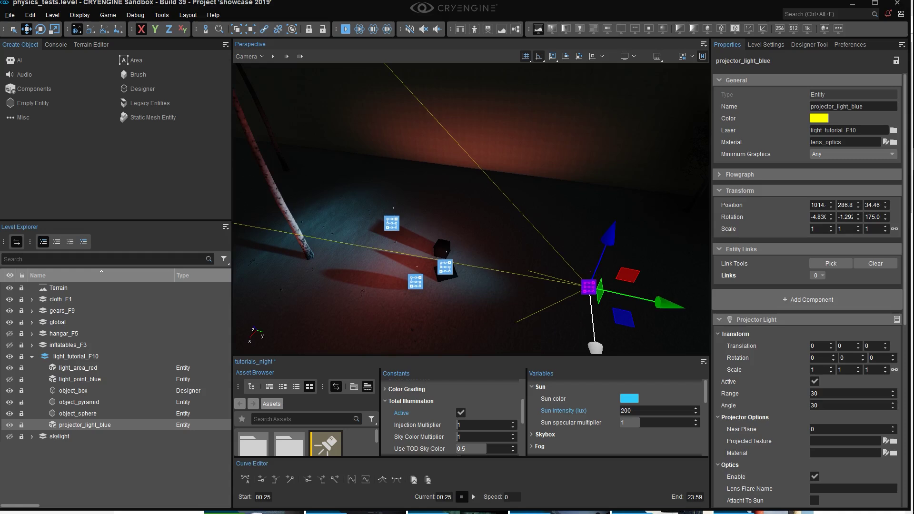
drag(611, 235, 581, 187)
key(3)
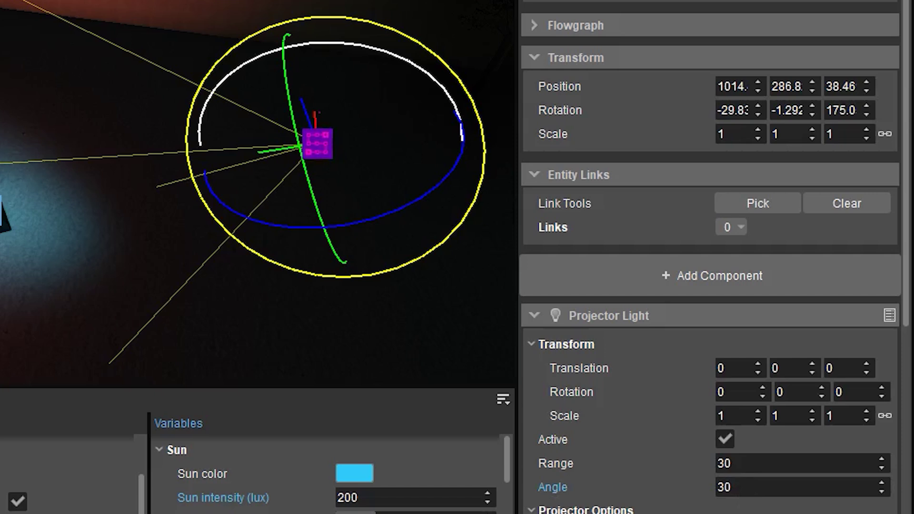
- Try a narrower cone for projector_light_blue by setting its angle to 5
drag(736, 488, 728, 495)
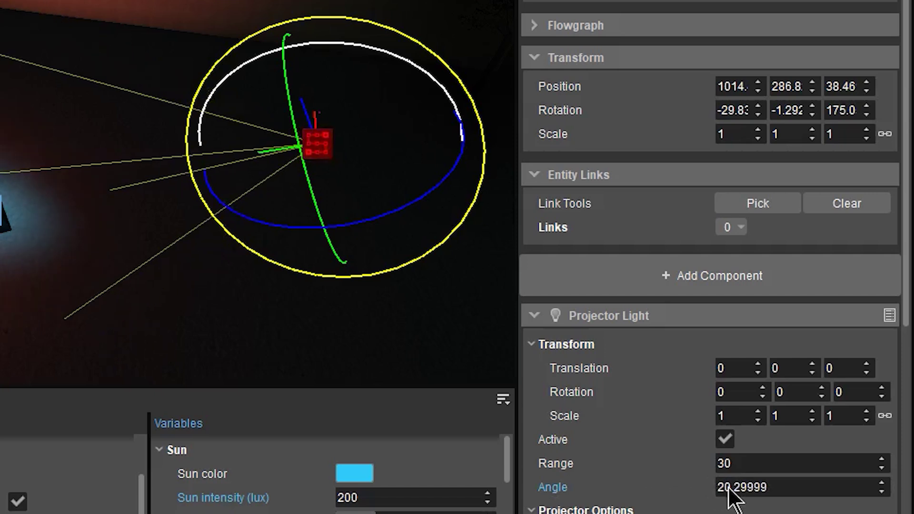
double_click(736, 489)
text(5)
key(Return)
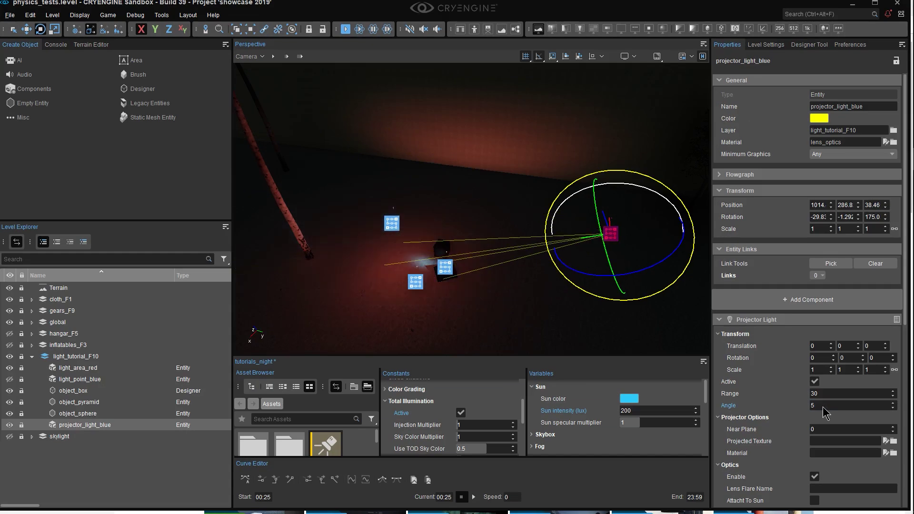
- Try a very wide cone for projector_light_blue by setting its angle to 180
key(1)
double_click(823, 405)
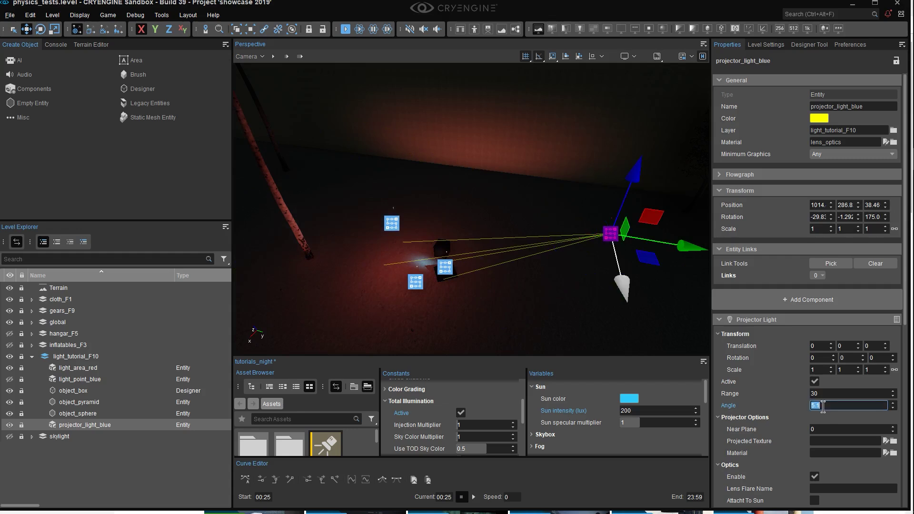
drag(842, 409, 742, 409)
text(180)
key(Return)
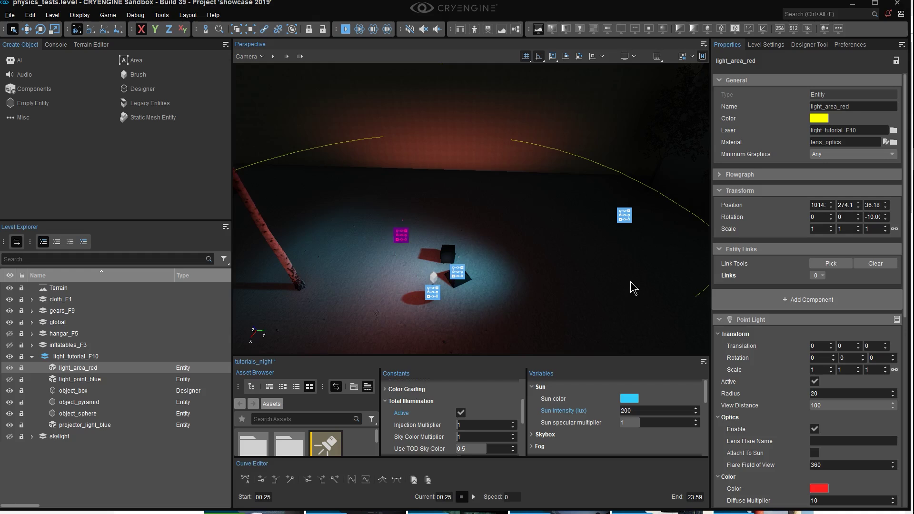
- Review the point light properties of light_area_red and try adjusting its radius
scroll(809, 295, down, 1)
scroll(807, 266, up, 1)
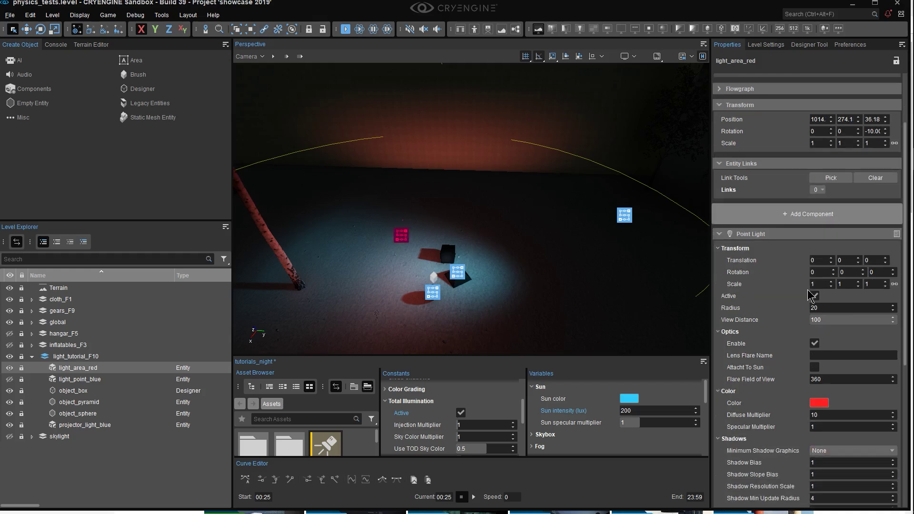
scroll(799, 245, down, 4)
scroll(803, 247, down, 2)
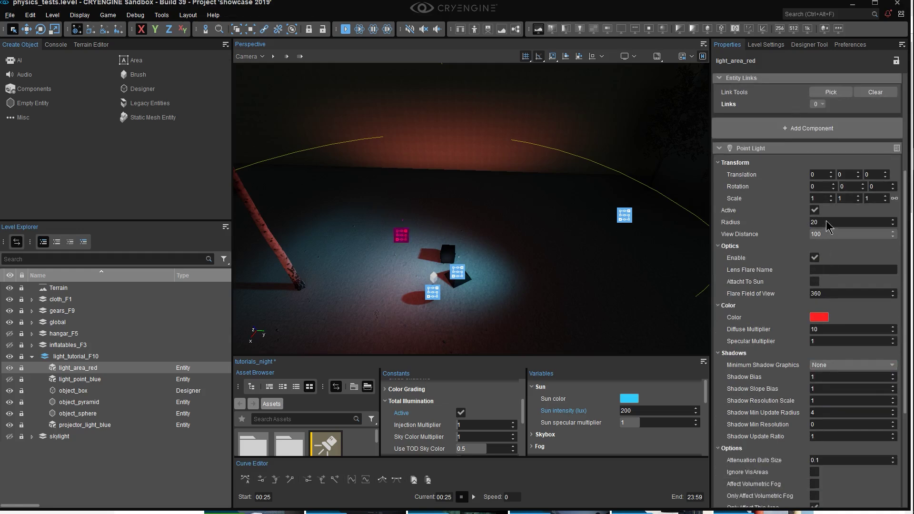
drag(818, 226, 852, 223)
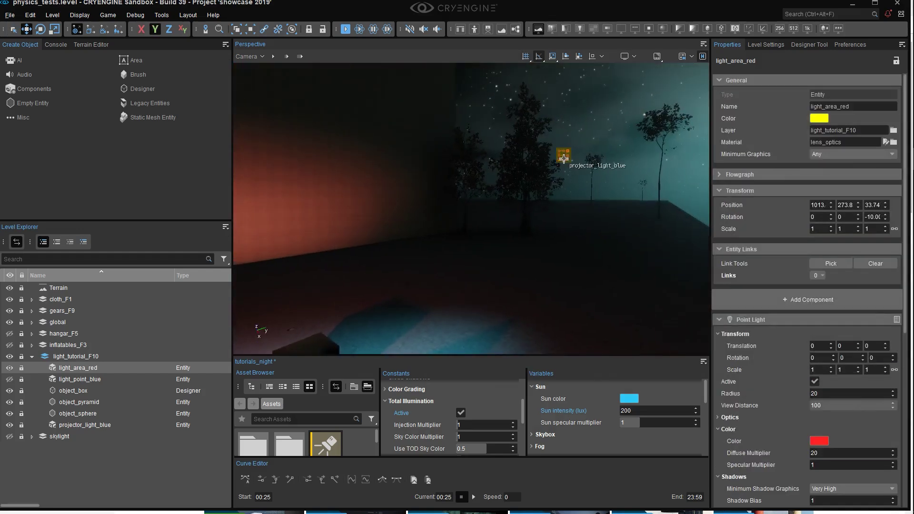
- Deactivate the Projector Light component on projector_light_blue
click(563, 154)
click(814, 381)
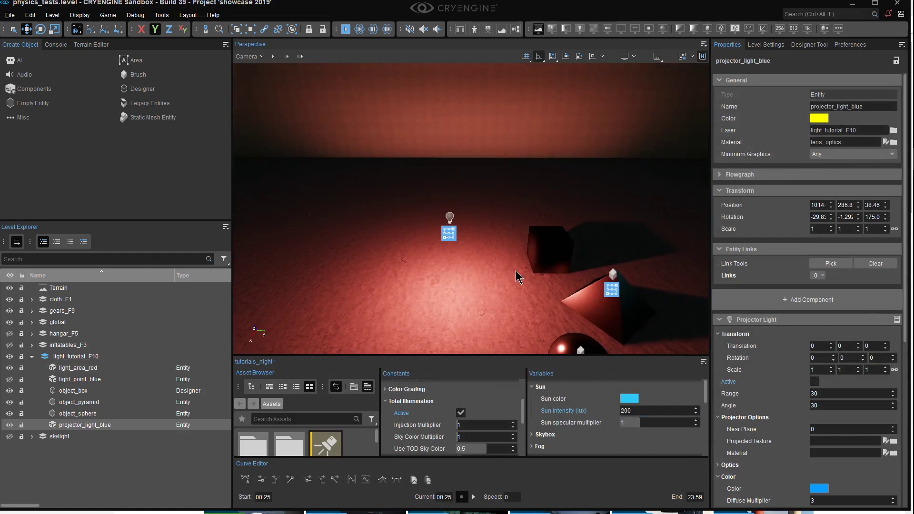
scroll(821, 485, down, 1)
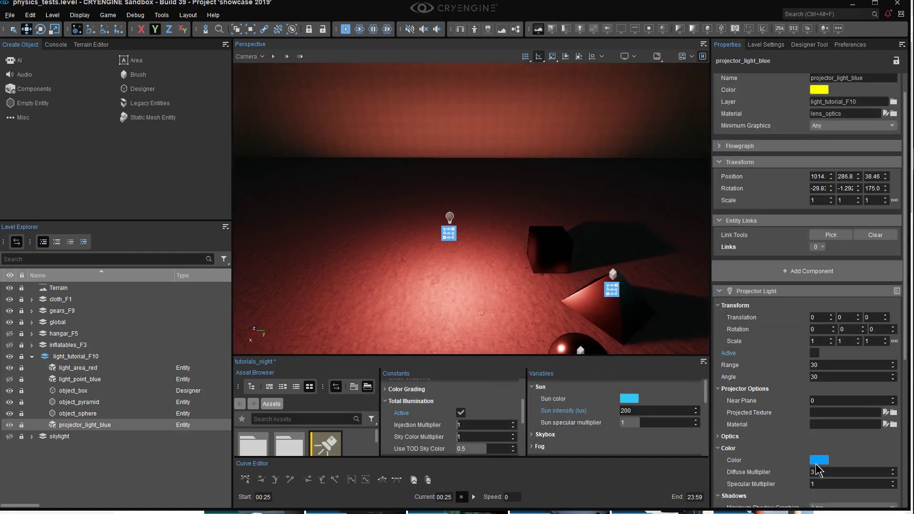
click(817, 462)
- Turn off shadow casting for light_area_red by setting its Minimum Shadow Graphics to None
click(449, 234)
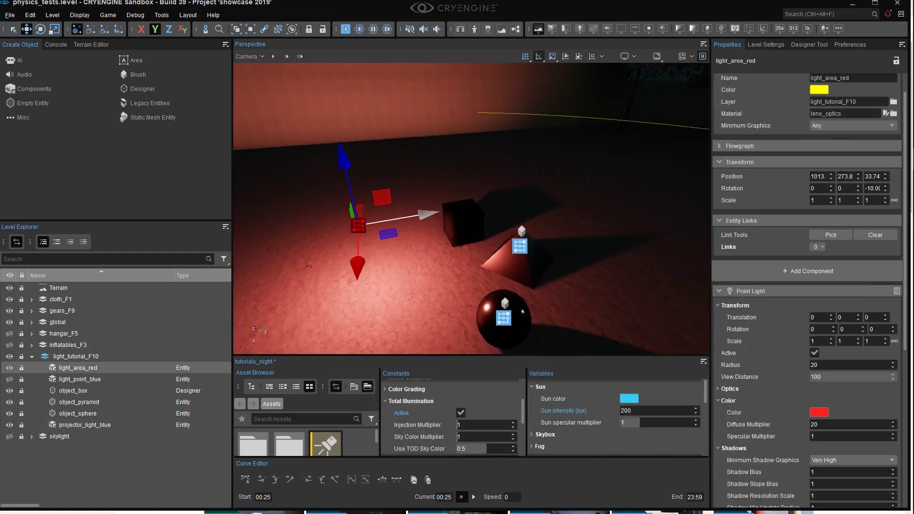
click(831, 460)
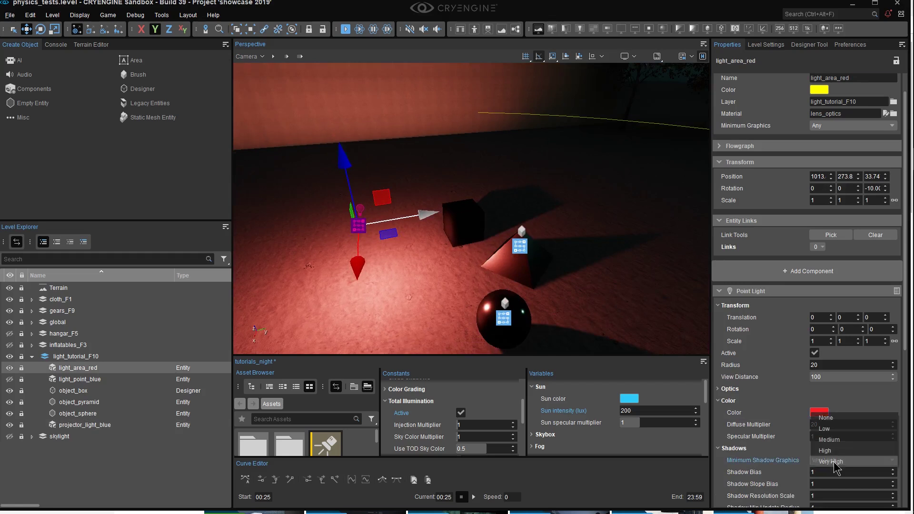
click(831, 418)
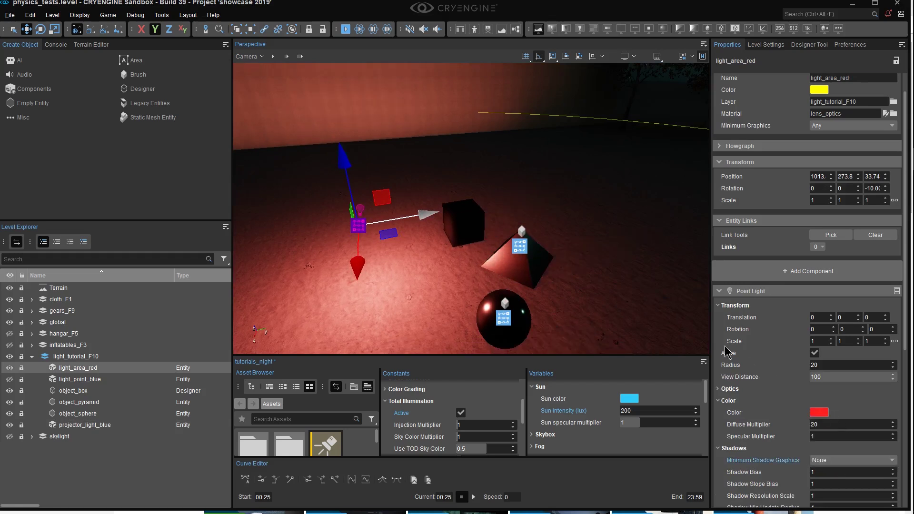
- Set light_area_red's Minimum Shadow Graphics to Low and collapse its shadow settings
click(846, 462)
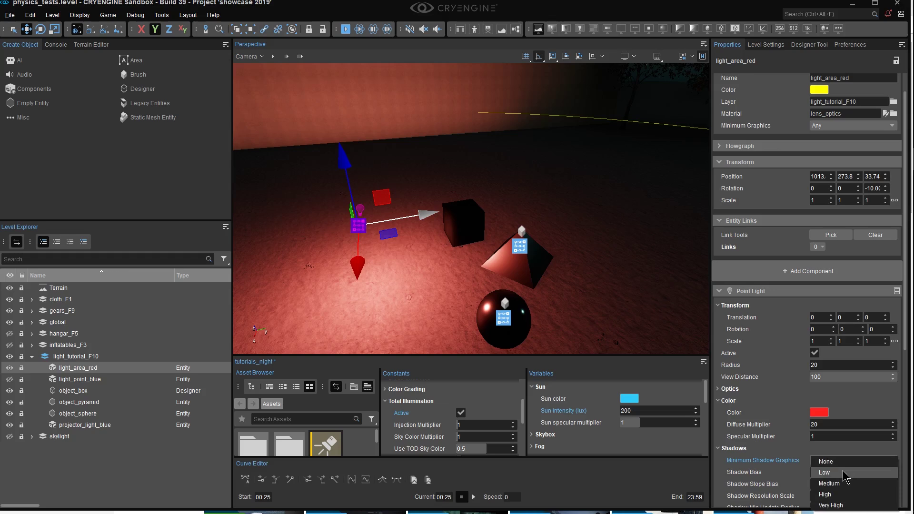
click(843, 471)
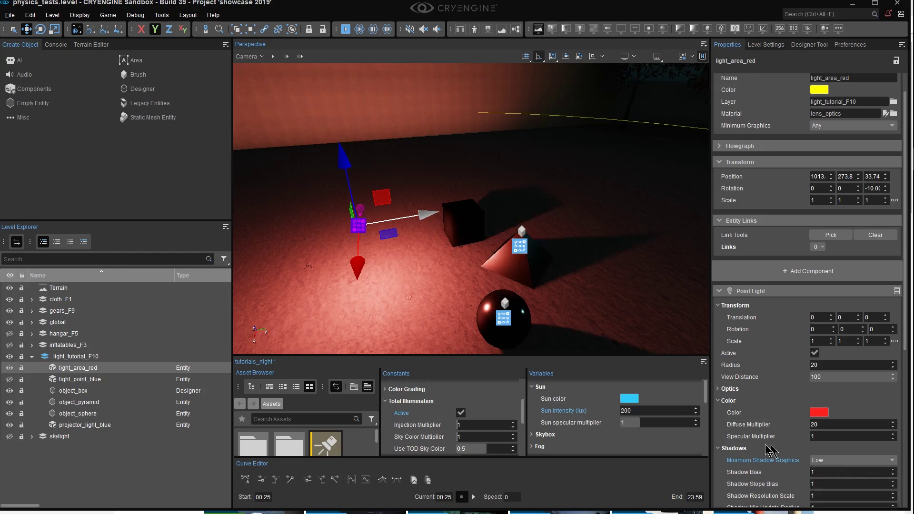
click(731, 448)
- Set the Attenuation Bulb Size of light_area_red to 10
scroll(792, 388, down, 4)
right_drag(499, 274, 371, 249)
key(w)
key(w)
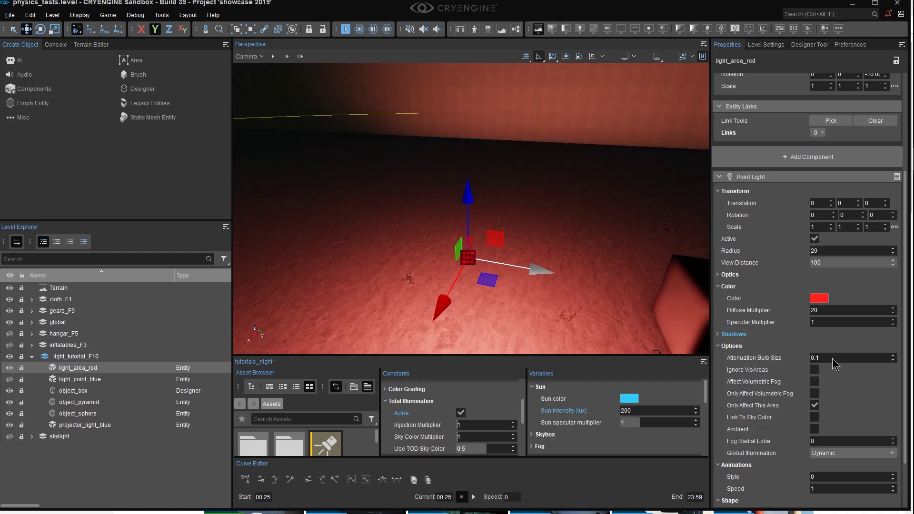
key(s)
right_drag(687, 312, 630, 300)
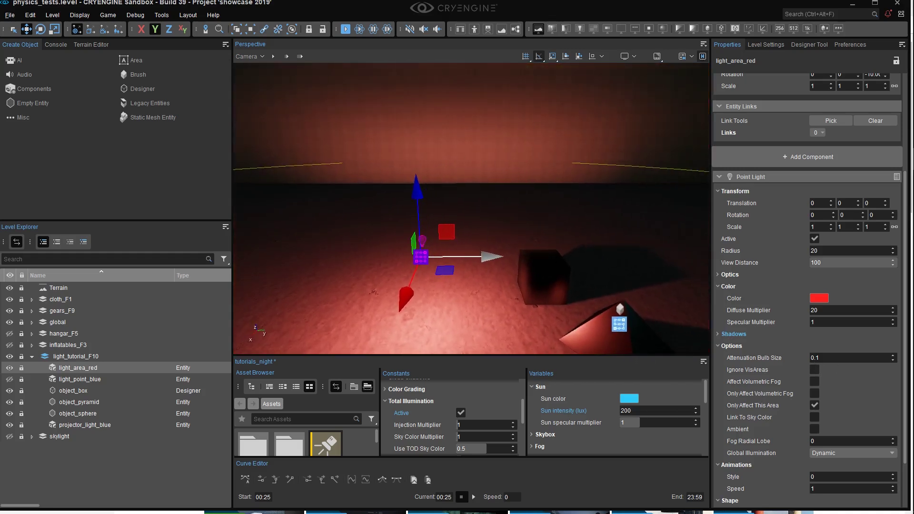
click(841, 358)
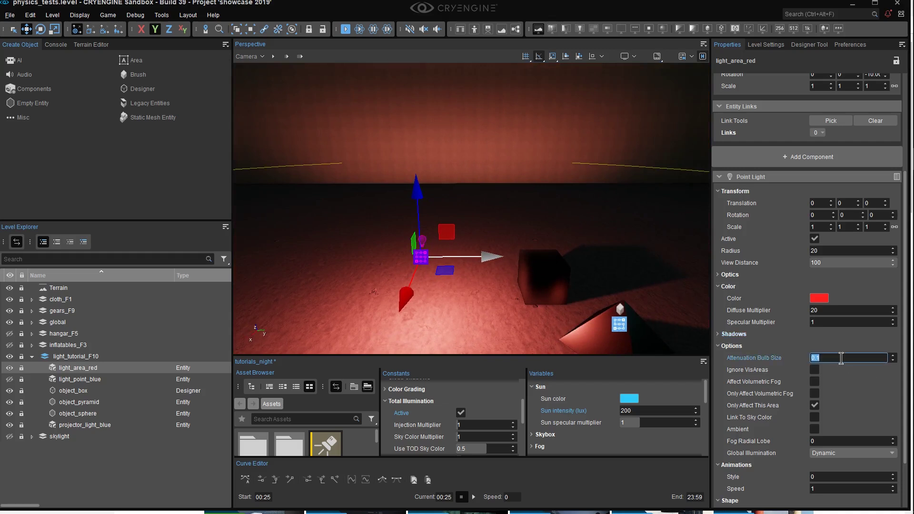
text(10)
key(Return)
right_drag(533, 268, 552, 288)
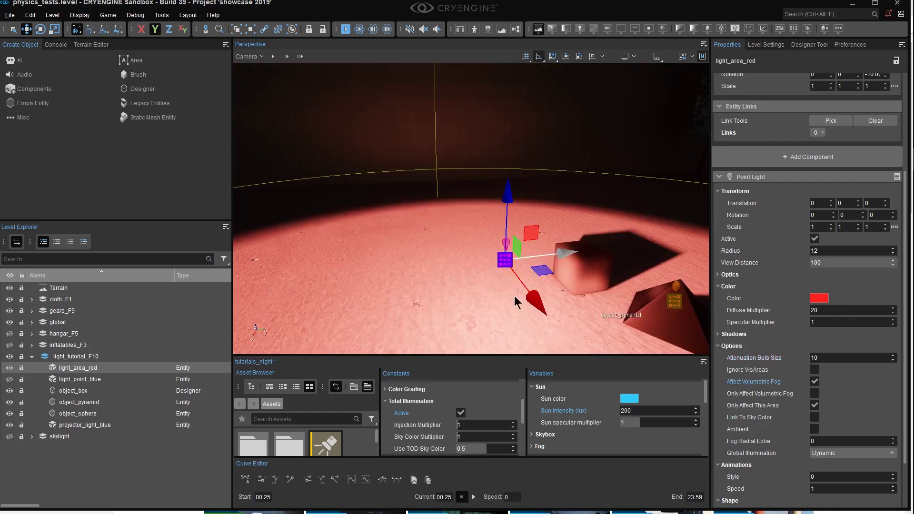
- Find the fog entity in the level by searching for "fog" and make it visible
click(58, 259)
text(lfog)
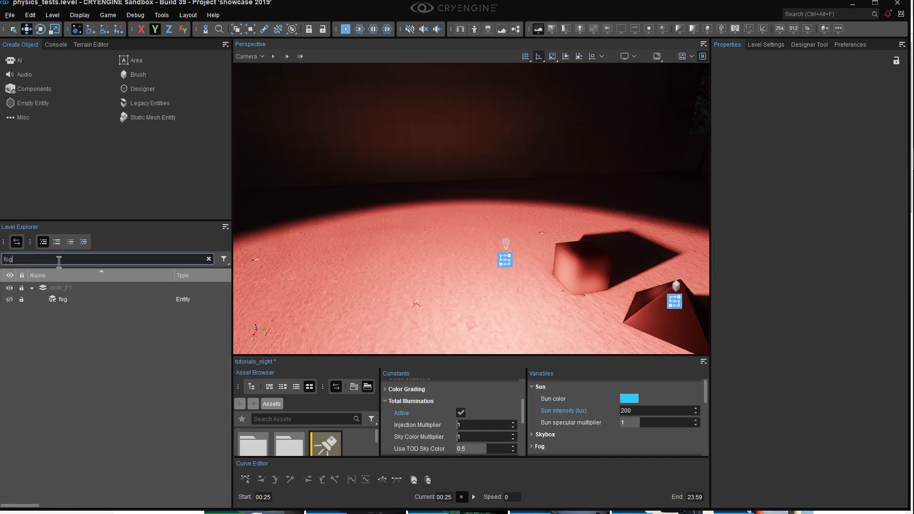
click(56, 300)
click(10, 299)
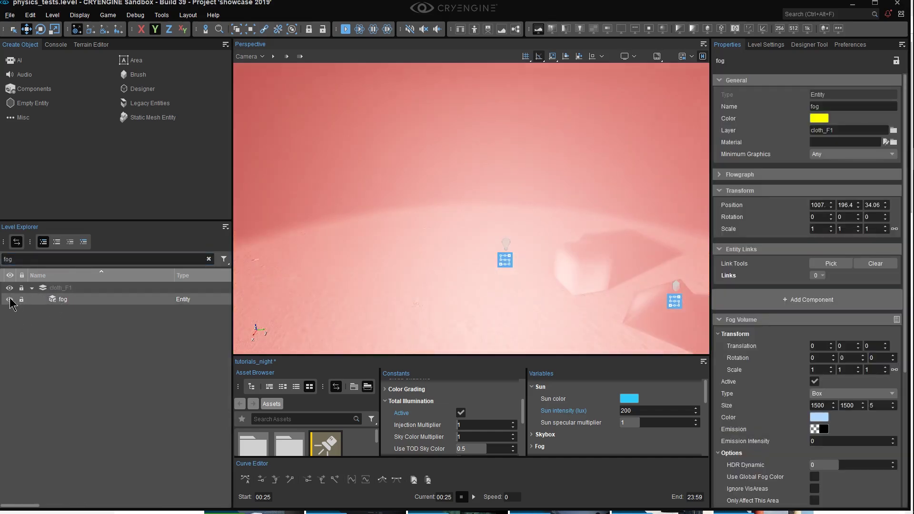
- Set the fog volume's Global Density to 0.5 and reselect light_area_red
click(831, 425)
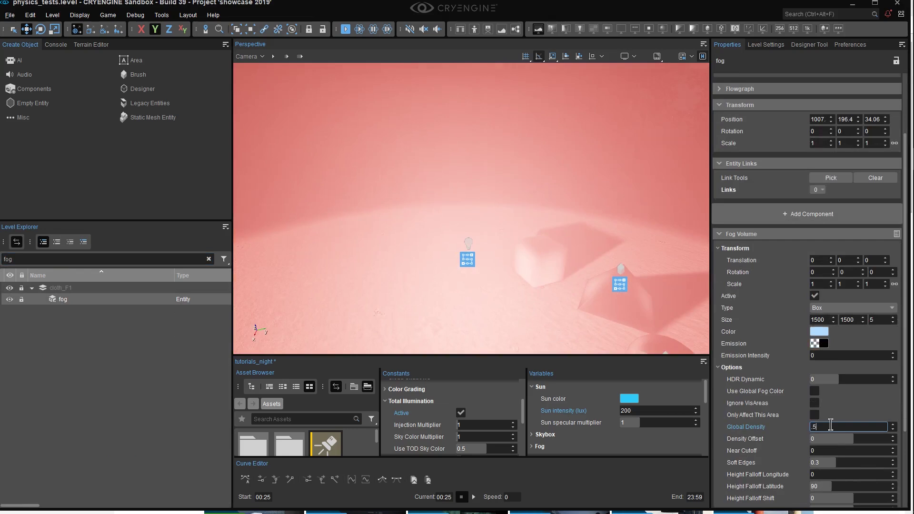
key(Return)
click(467, 259)
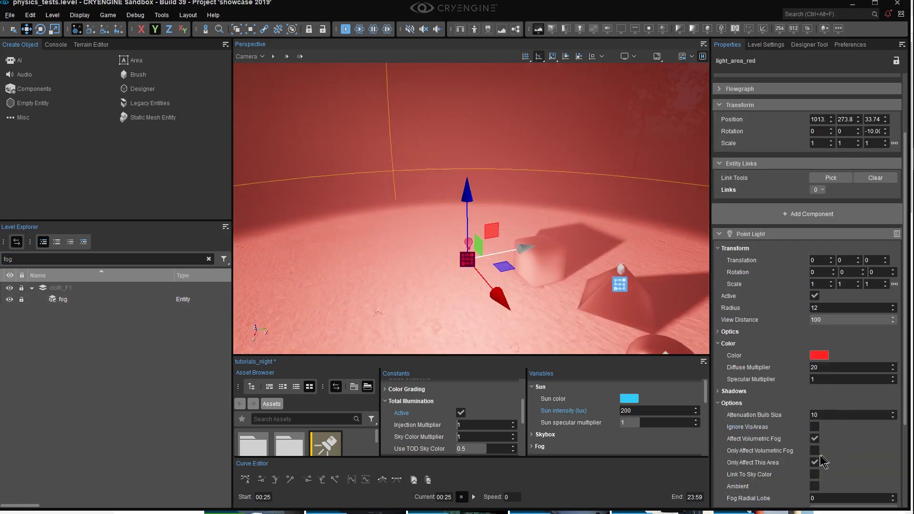
- Toggle Affect Volumetric Fog off and back on for light_area_red to compare the light with and without fog
click(814, 439)
click(814, 439)
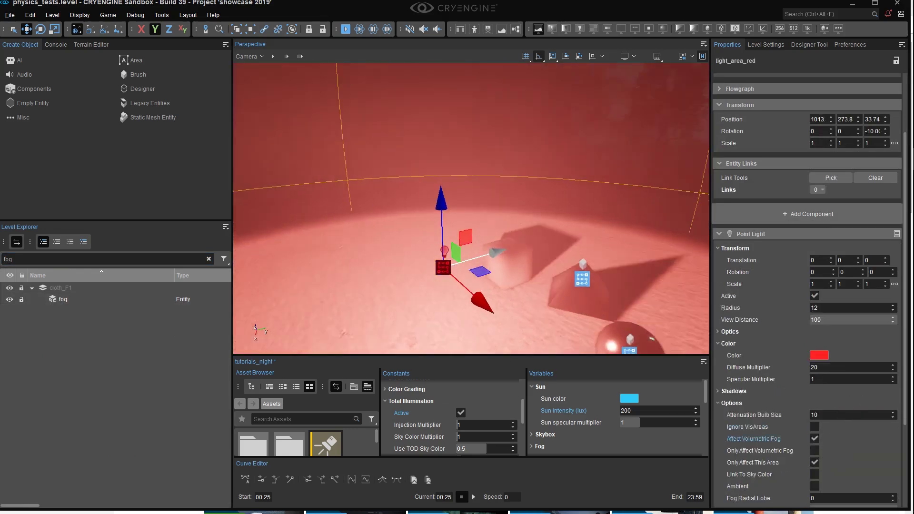
click(814, 439)
click(814, 439)
click(814, 438)
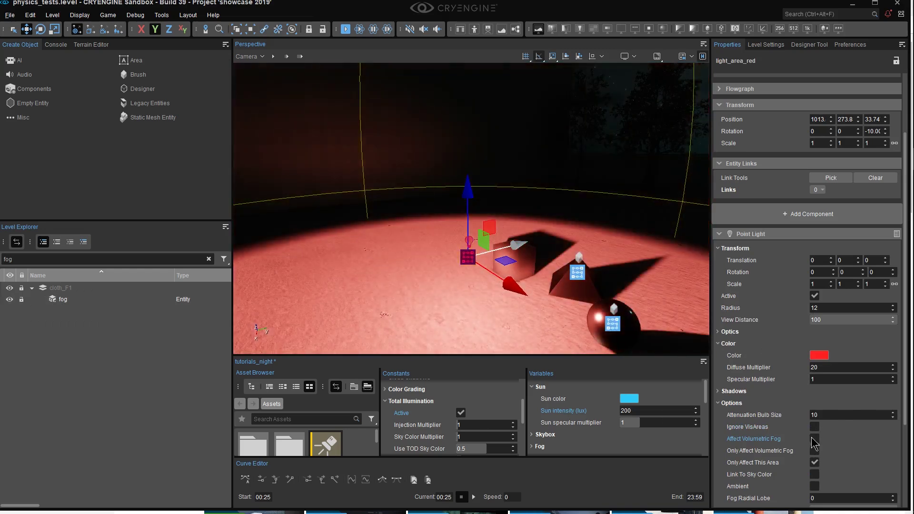
click(814, 439)
key(d)
right_drag(471, 210, 414, 212)
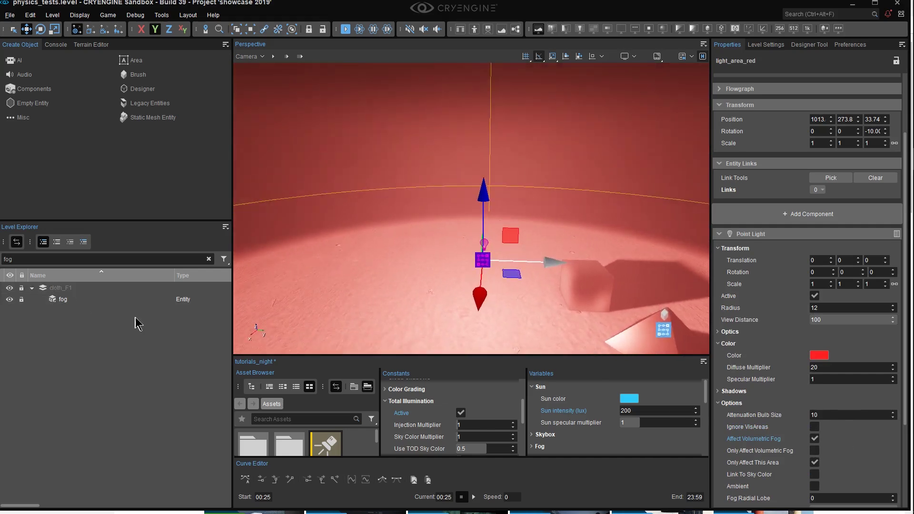
- Hide the fog entity and keep light_area_red's Global Illumination option on Dynamic
click(9, 298)
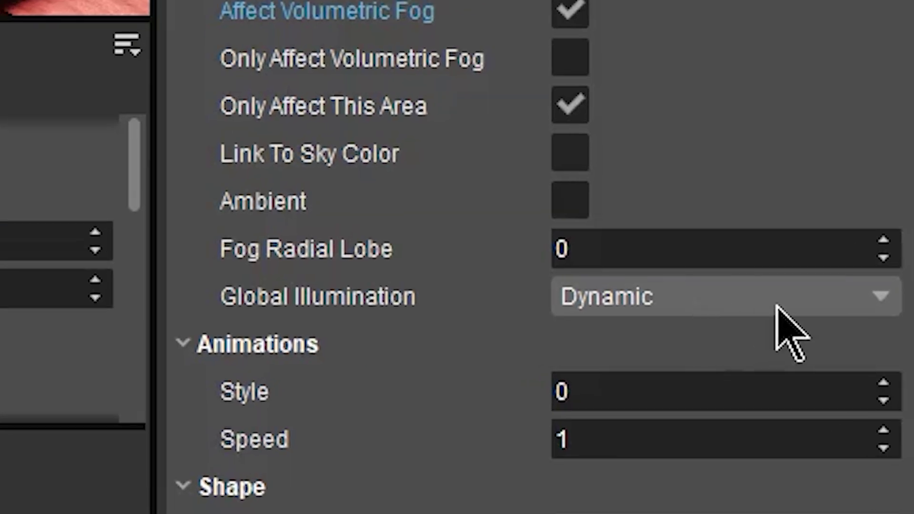
right_click(777, 305)
click(715, 176)
click(692, 297)
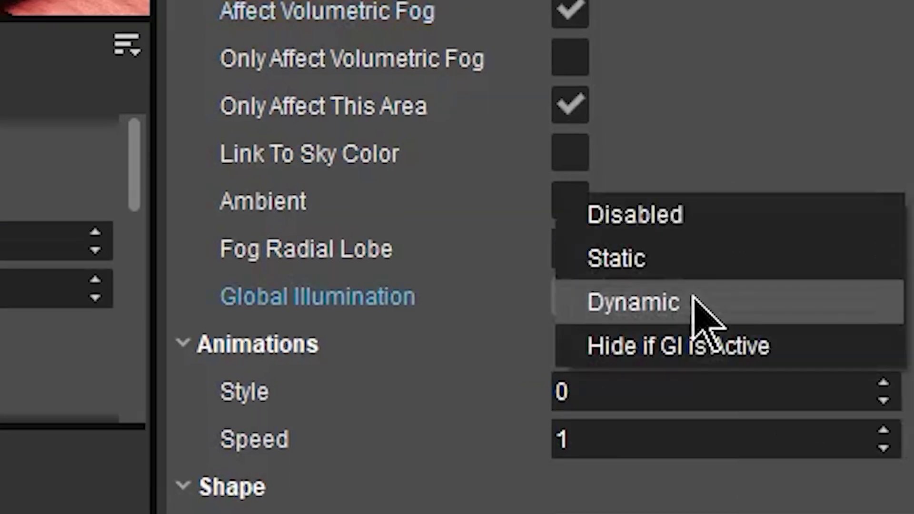
click(697, 303)
- Try light_area_red's animation styles, starting with Style 1 and stepping through the following ones
click(819, 449)
text(1)
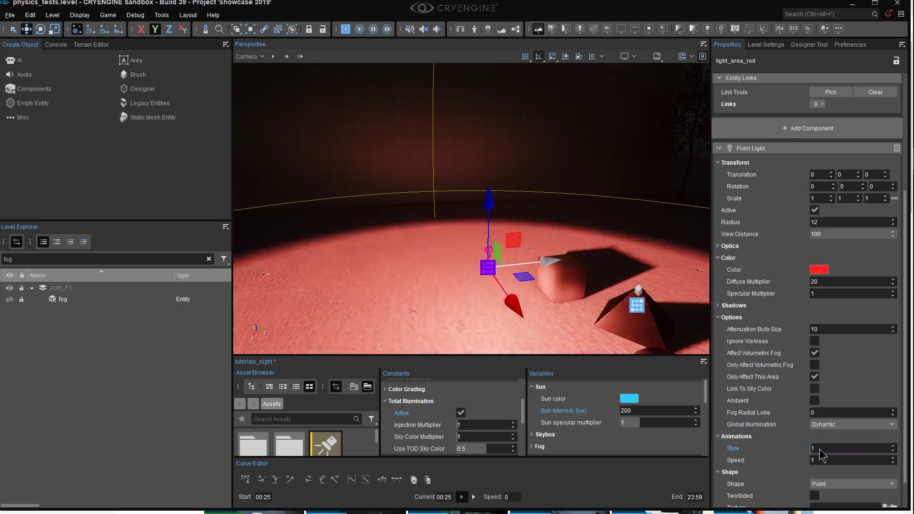
key(Return)
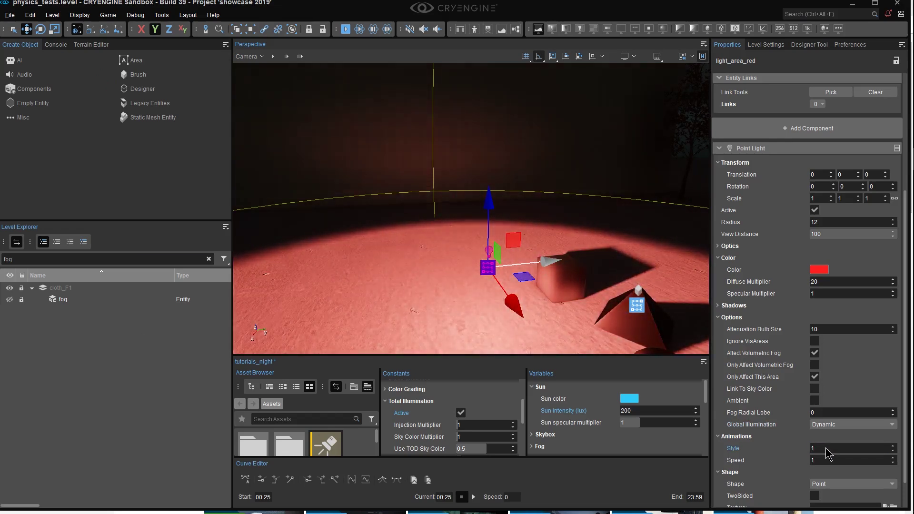
click(893, 446)
click(893, 446)
click(893, 446)
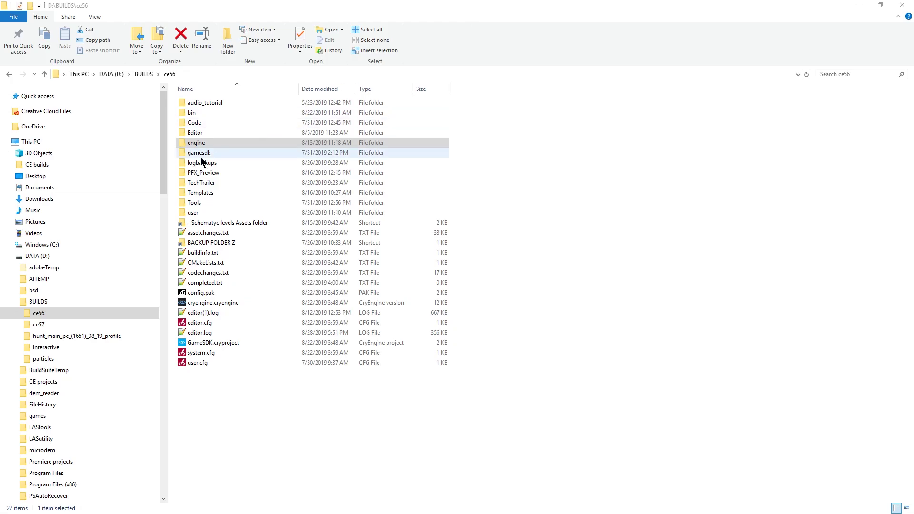
- Switch to File Explorer, open Light.cfx from Shaders\HWScripts\CryFX inside the engine folder's shaders.pak, and examine its LightStyles definitions
double_click(198, 143)
double_click(219, 152)
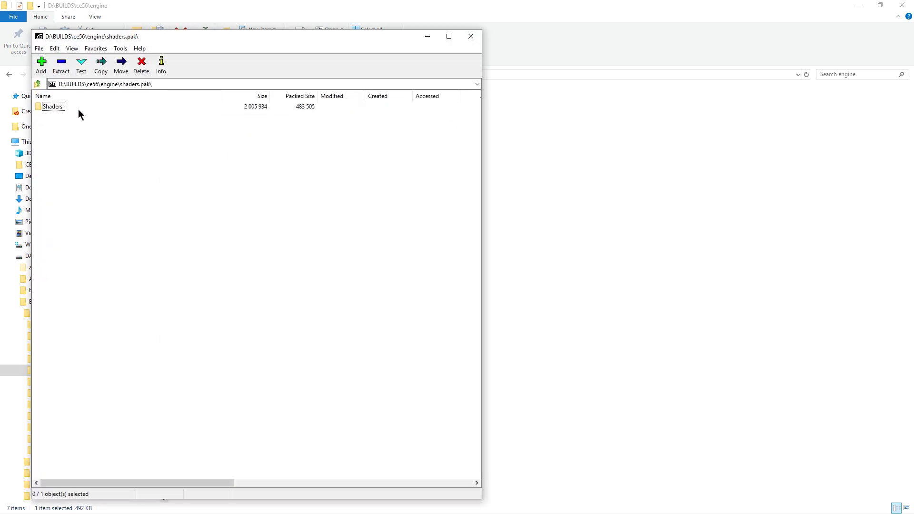
double_click(52, 107)
double_click(51, 107)
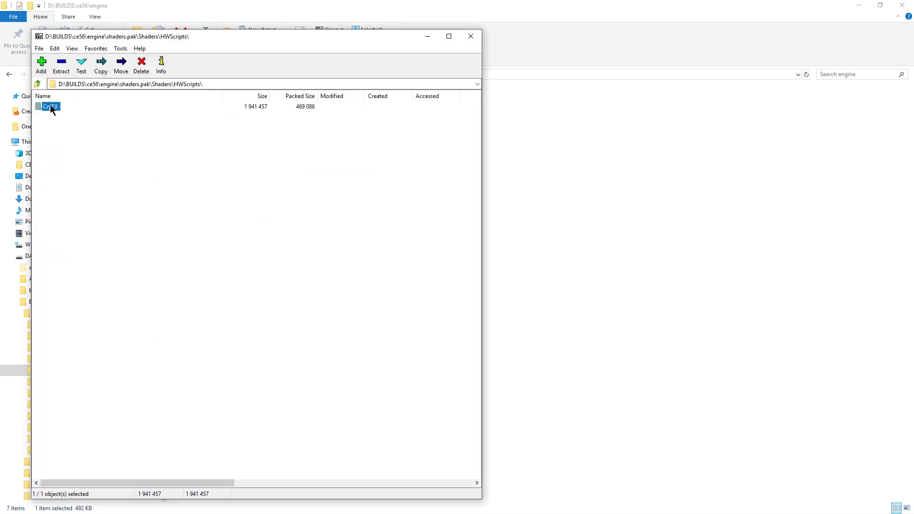
double_click(50, 106)
text(li)
key(Return)
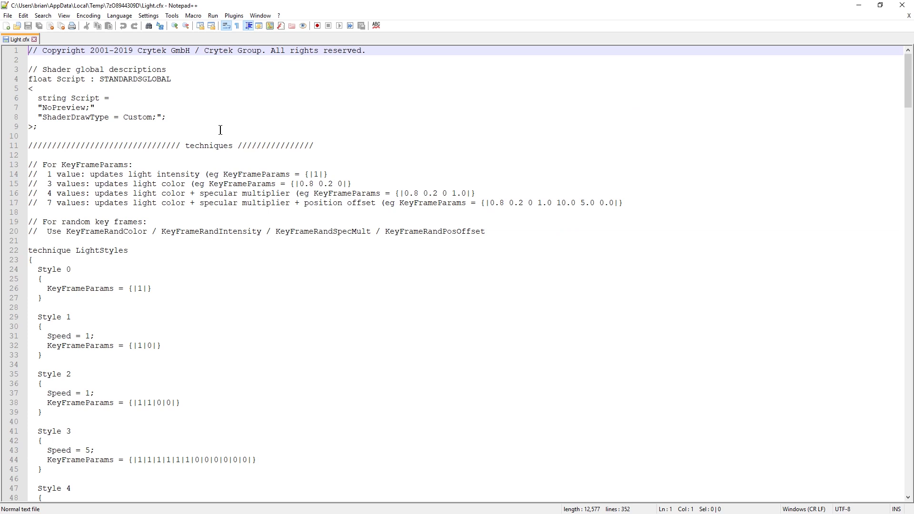
double_click(102, 251)
click(218, 289)
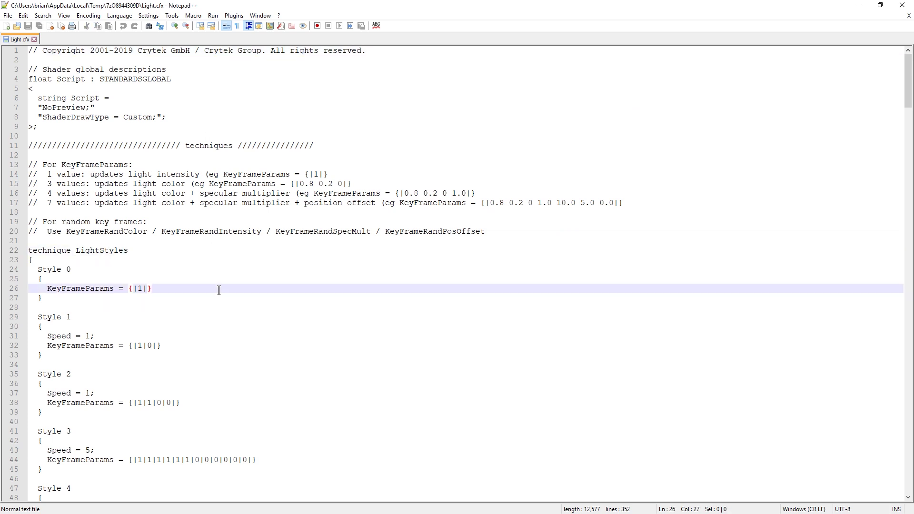
key(Page_Down)
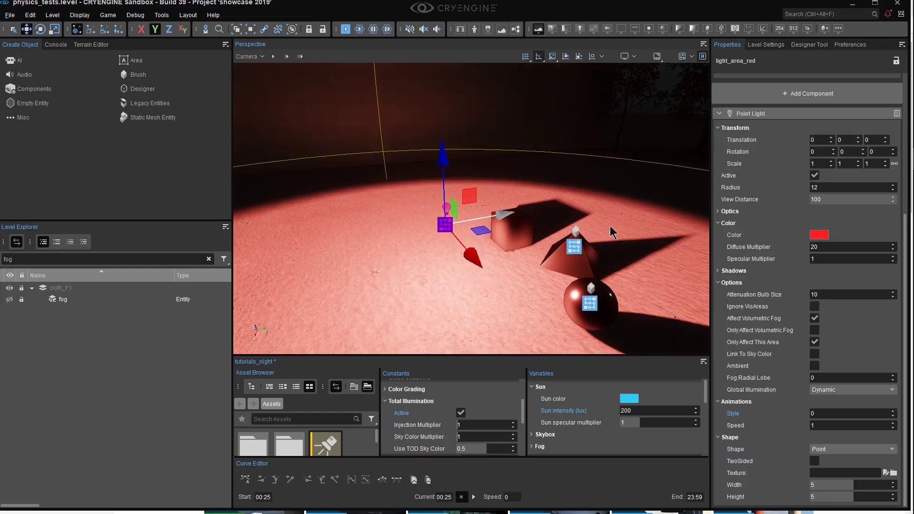
- Back in CRYENGINE Sandbox, try the Rectangle and Disk shapes on light_area_red
key(d)
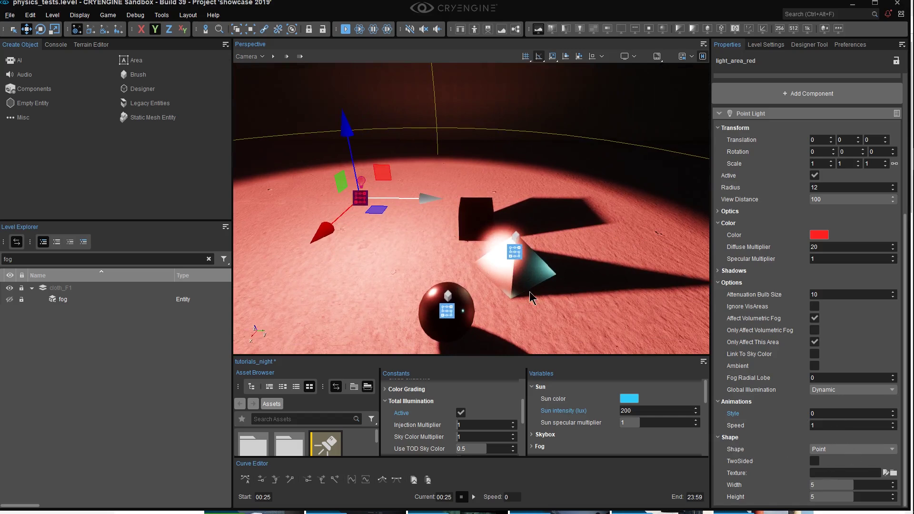
right_drag(538, 307, 505, 281)
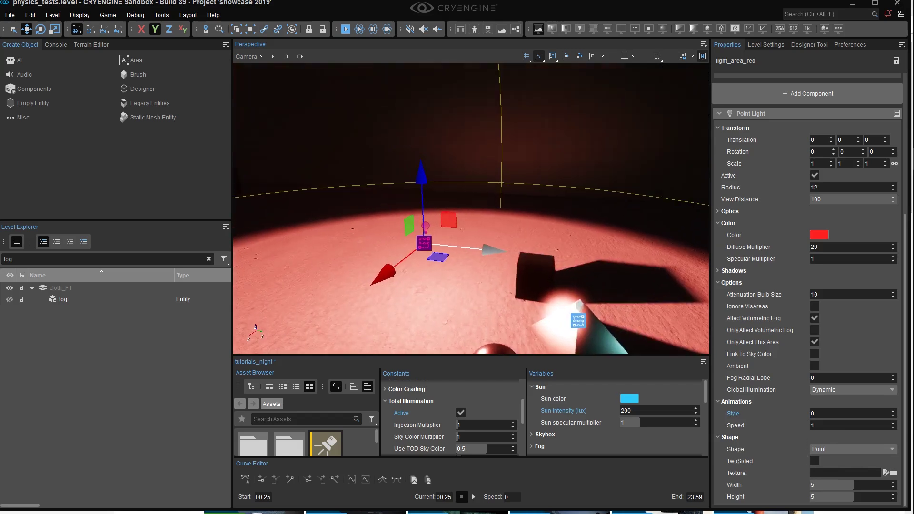
right_drag(428, 243, 442, 249)
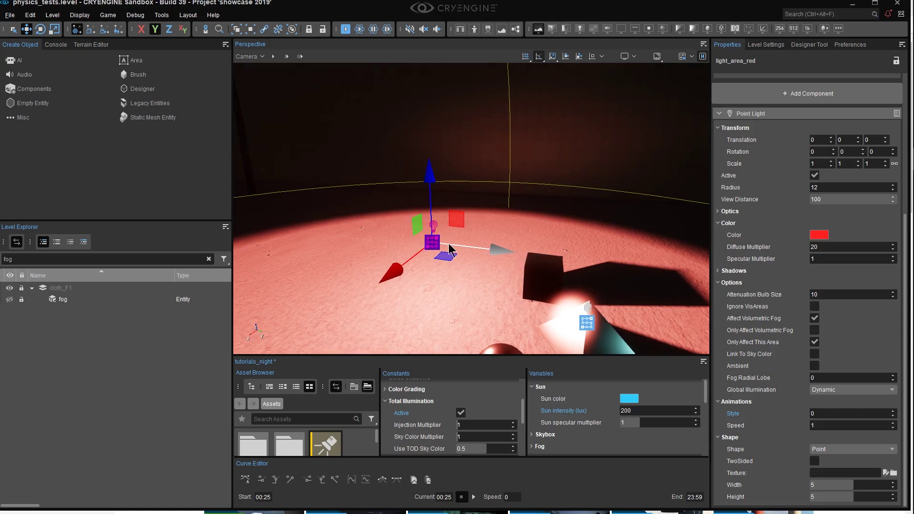
click(826, 450)
click(833, 466)
click(831, 450)
click(833, 466)
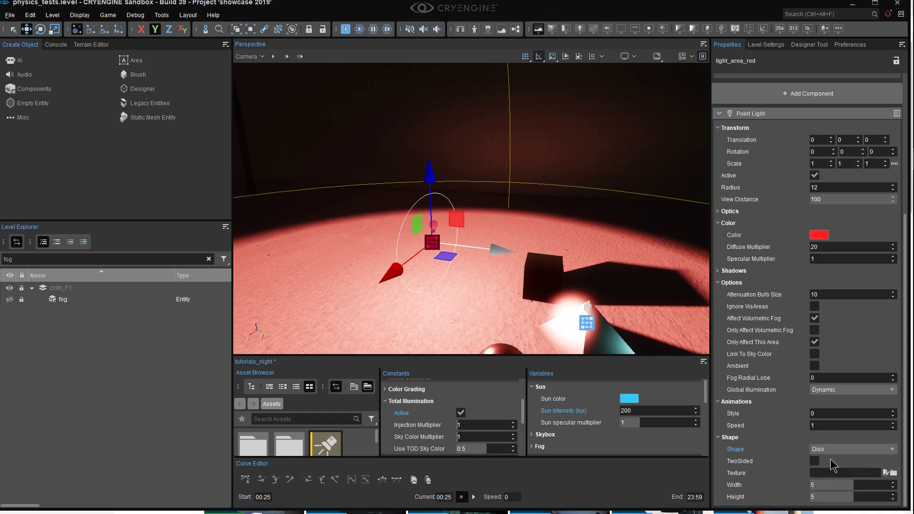
- Set light_area_red's Shape to Rectangle with a Width and Height of 10
click(828, 451)
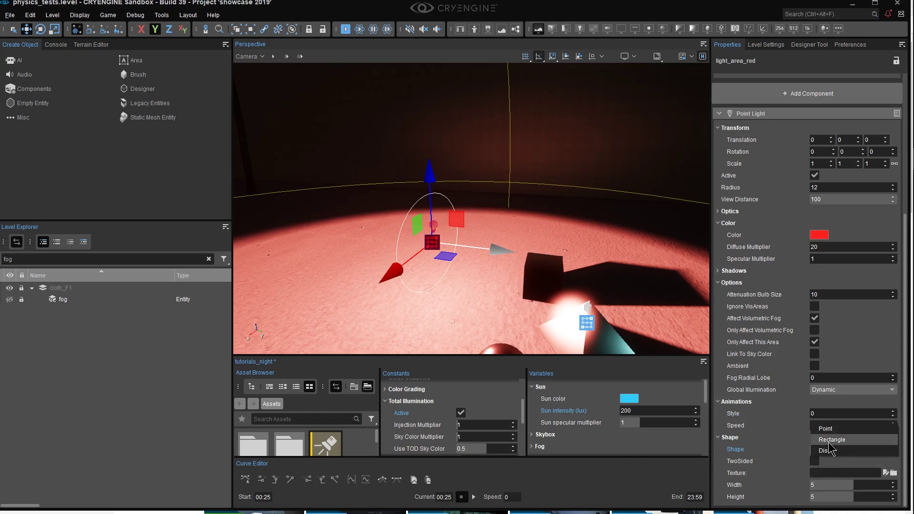
click(832, 441)
click(817, 483)
text(10)
key(Tab)
text(10)
key(Return)
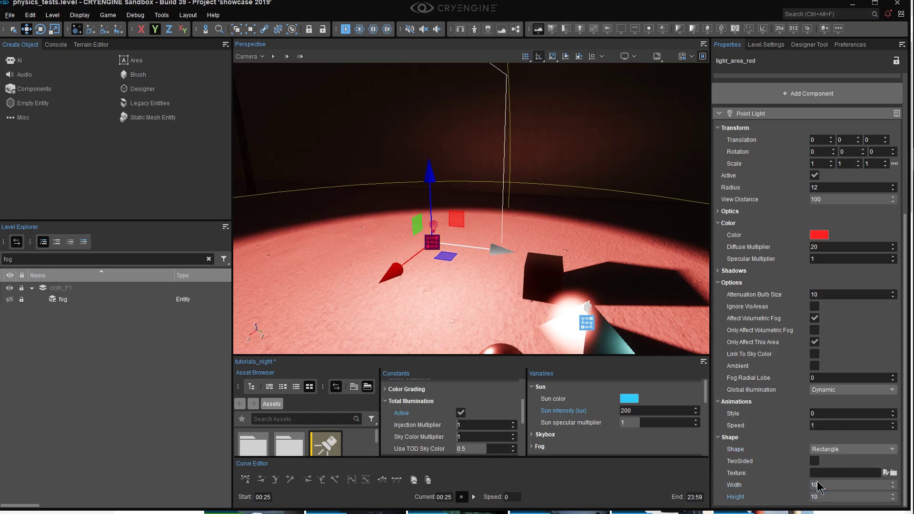
- Raise light_area_red vertically above the cube, pyramid and sphere
right_drag(469, 128, 471, 133)
key(s)
scroll(484, 151, up, 2)
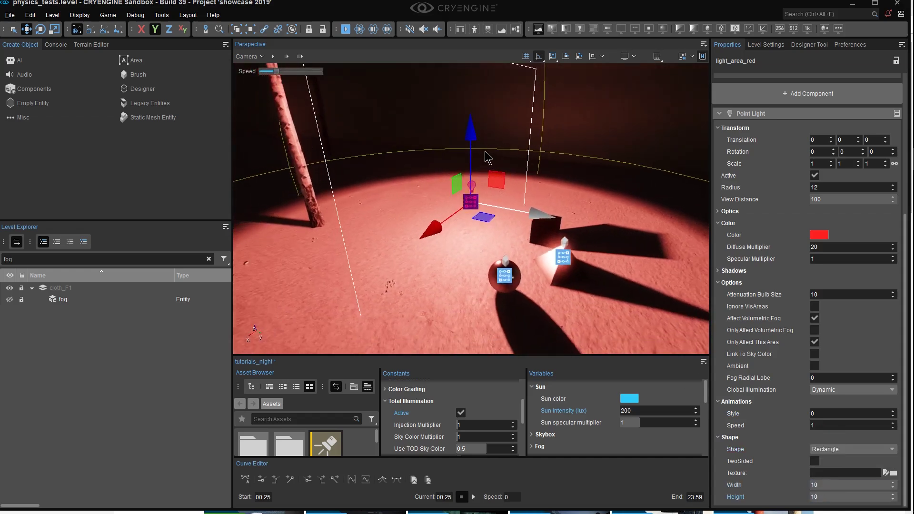
drag(471, 137, 469, 94)
key(a)
right_drag(477, 136, 499, 139)
- Switch light_area_red's Shape to Disk for comparison and return it to Rectangle
click(839, 449)
click(837, 462)
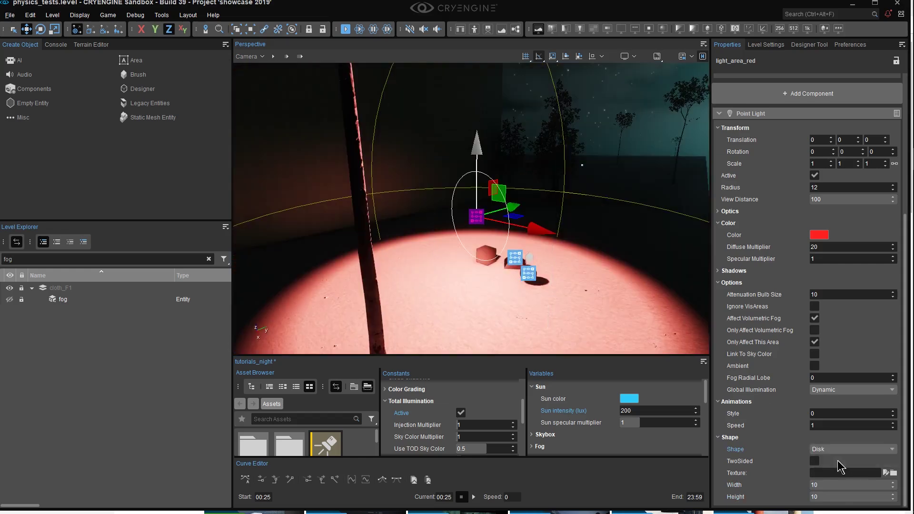
right_drag(619, 263, 522, 236)
key(d)
click(851, 449)
click(845, 440)
- Examine the rectangular area light and how it illuminates the ground, tree and objects from several sides
key(d)
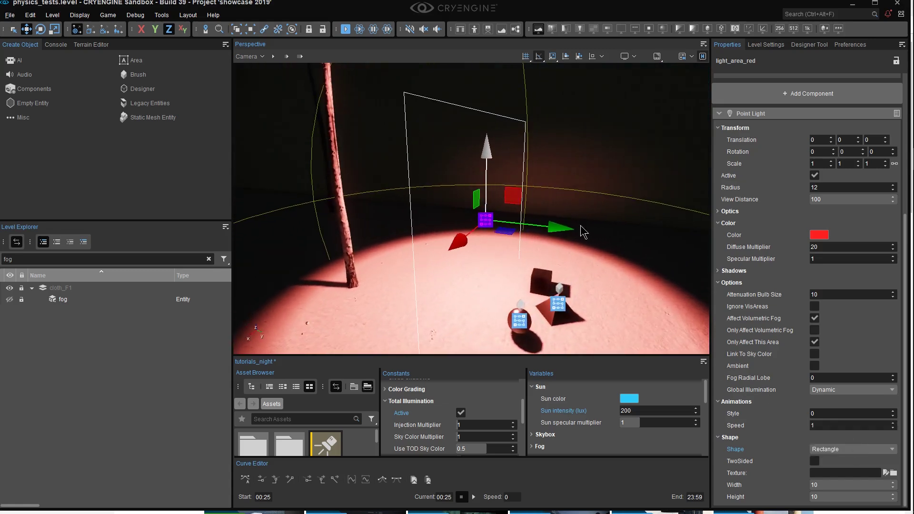
right_drag(665, 149, 660, 149)
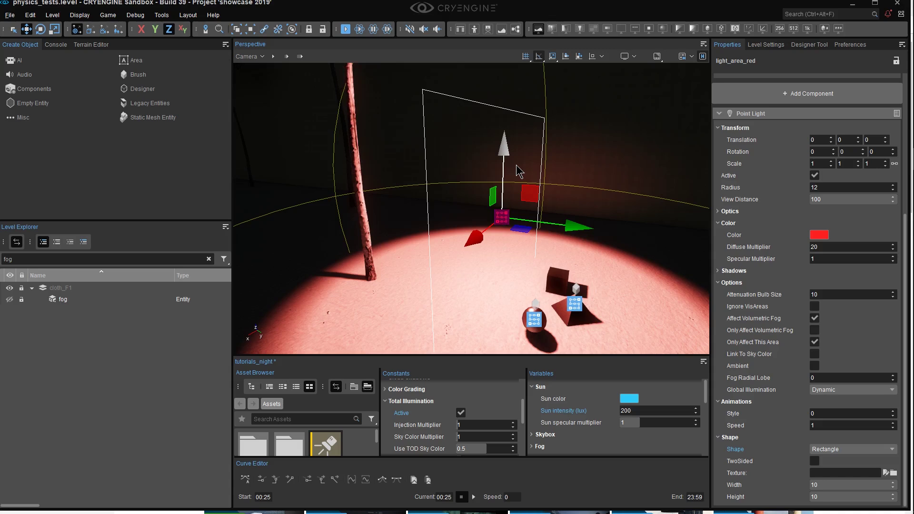
right_drag(565, 171, 565, 170)
key(d)
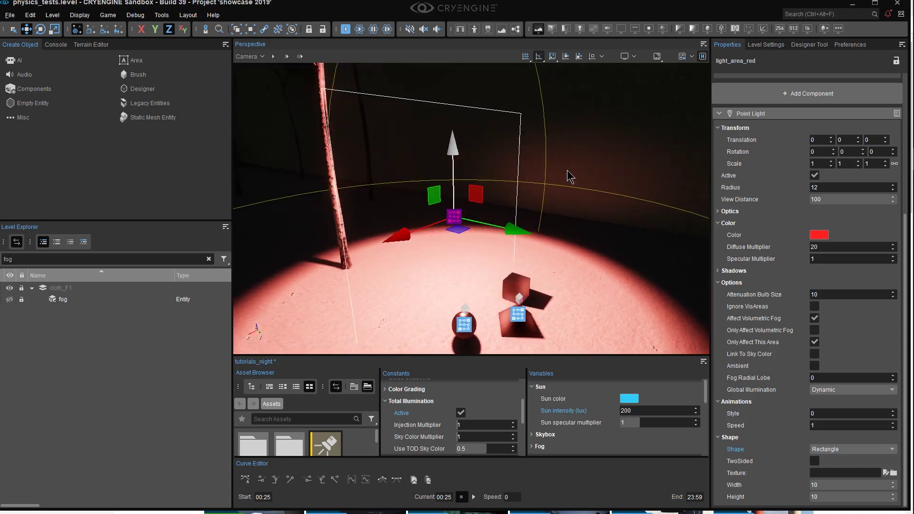
key(a)
right_drag(568, 171, 585, 161)
mouse_move(596, 213)
right_down()
mouse_move(619, 181)
mouse_move(601, 214)
right_up()
key(a)
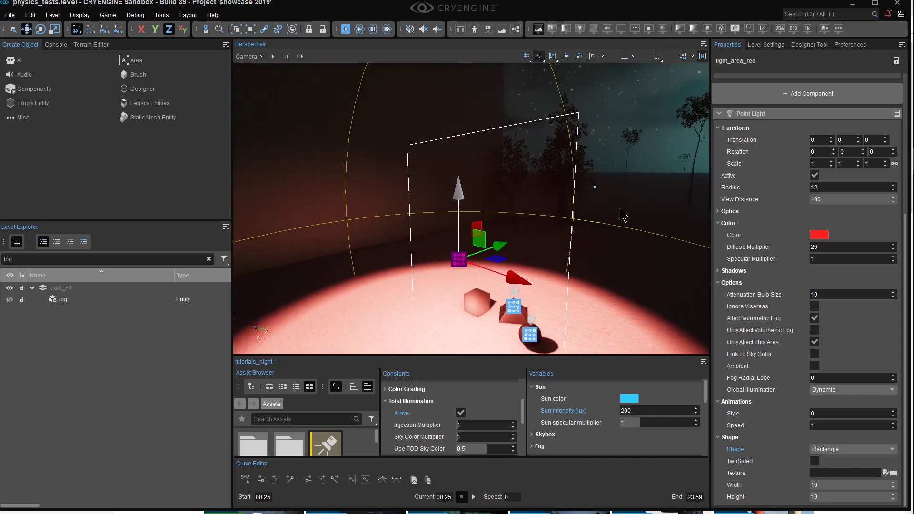
mouse_move(631, 229)
right_down()
mouse_move(646, 236)
mouse_move(631, 230)
right_up()
key(a)
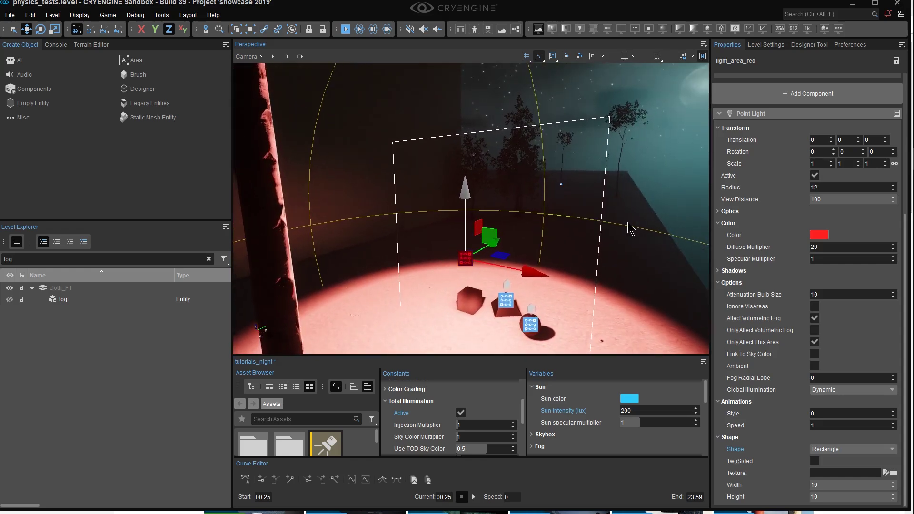
key(d)
mouse_move(637, 229)
right_down()
mouse_move(624, 233)
mouse_move(654, 233)
right_up()
key(d)
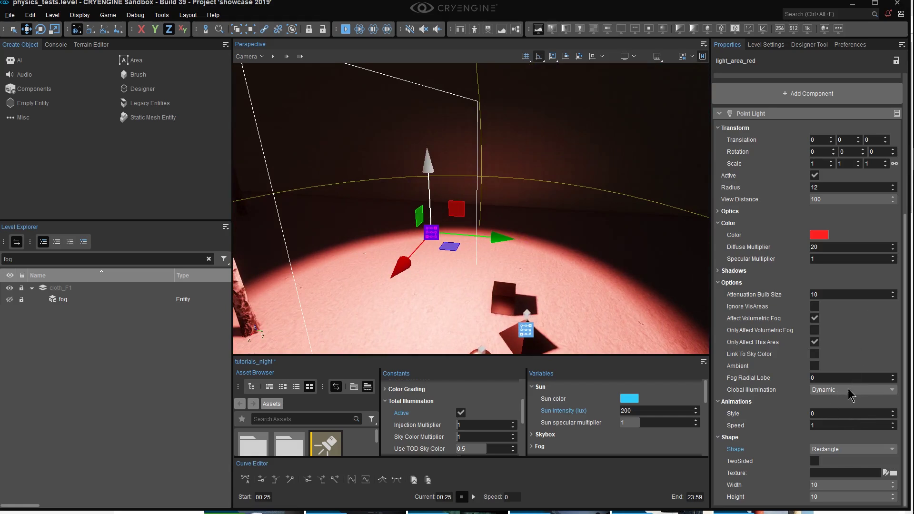
- Expand light_area_red's shadow settings and set Minimum Shadow Graphics to None
click(733, 270)
click(828, 284)
click(836, 275)
- Raise light_area_red further along its vertical axis and inspect the lit edge on the ground
right_drag(593, 253, 576, 243)
drag(504, 148, 499, 106)
right_drag(581, 179, 591, 184)
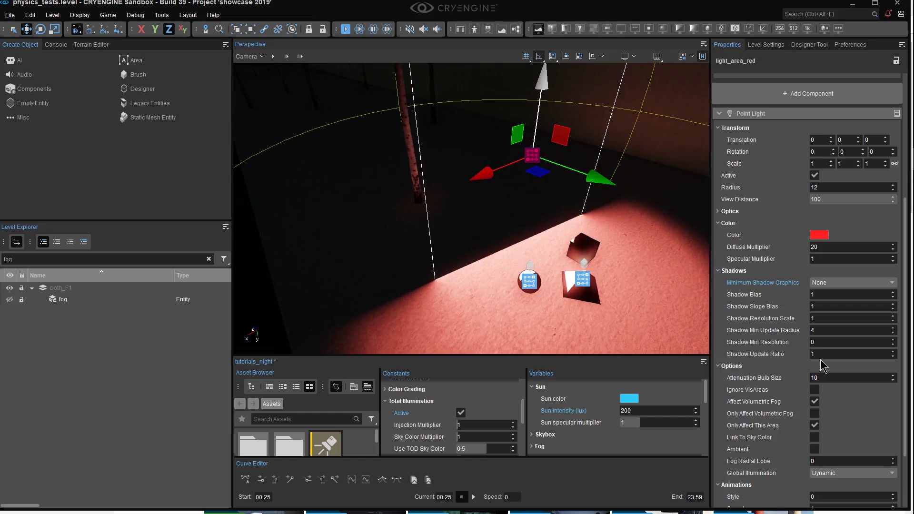
scroll(821, 364, down, 1)
right_drag(656, 241, 655, 239)
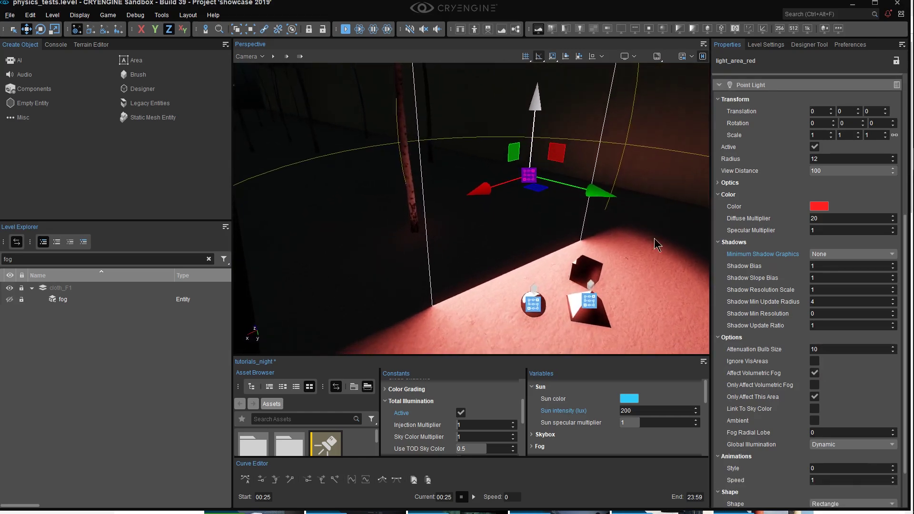
right_drag(562, 101, 563, 87)
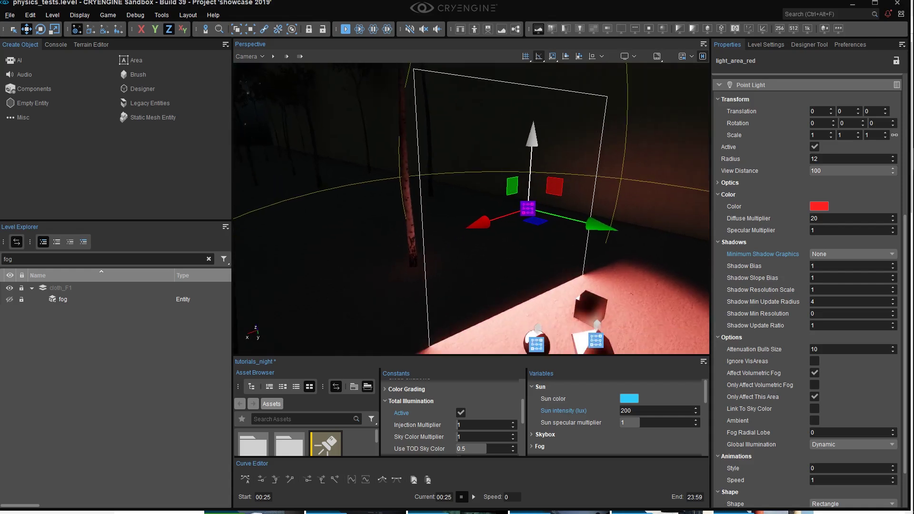
scroll(531, 179, down, 4)
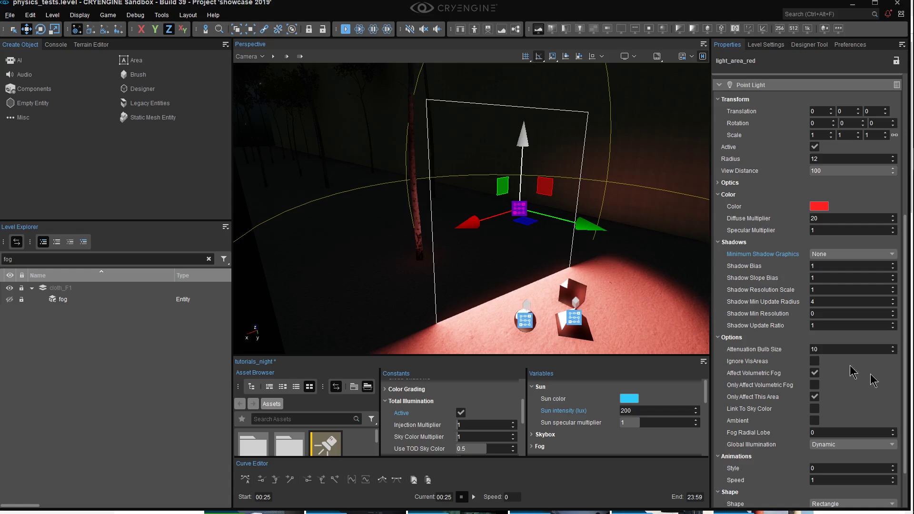
- Set light_area_red's Attenuation Bulb Size to 0 and then to 0.1
click(844, 350)
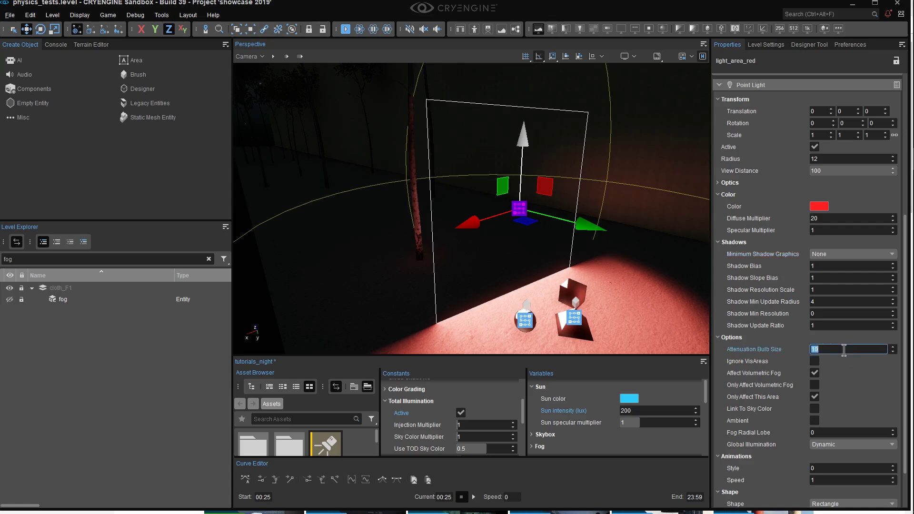
text(0)
key(Return)
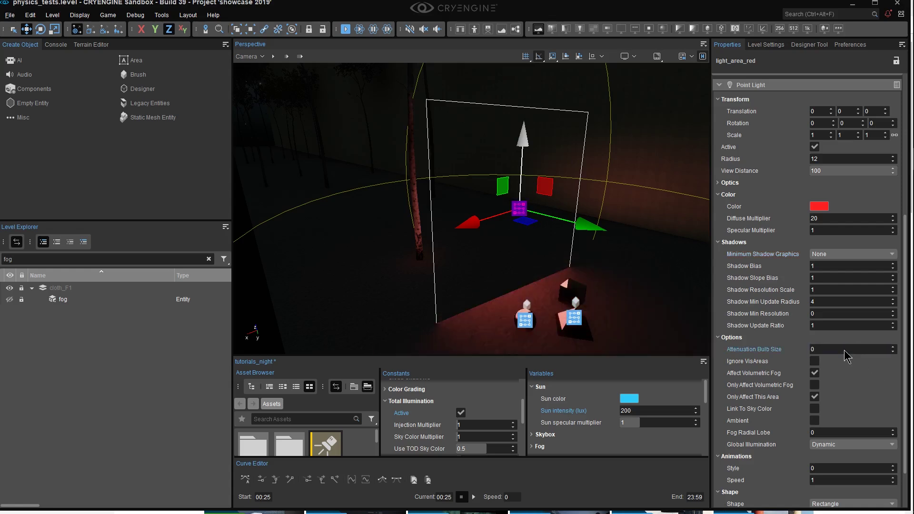
click(844, 350)
- Lower light_area_red close to the ground beside the objects, return to selection mode, and review its remaining settings
drag(527, 139, 529, 231)
right_drag(528, 231, 587, 227)
key(1)
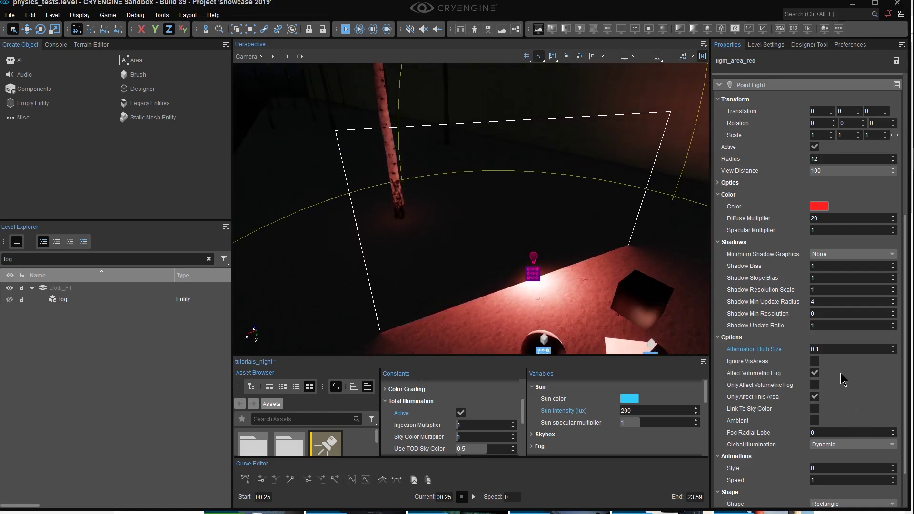
click(841, 350)
scroll(841, 478, down, 3)
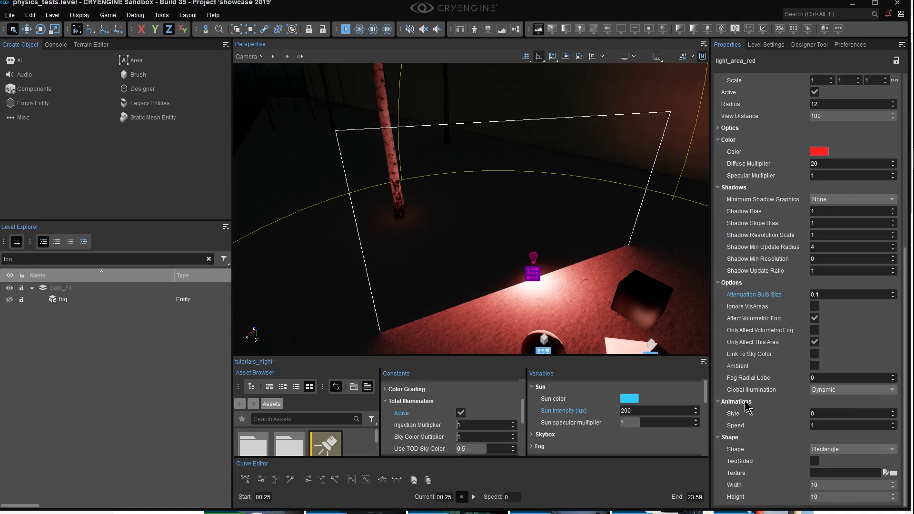
- Collapse light_area_red's Animations settings and set its Attenuation Bulb Size to 10
click(745, 402)
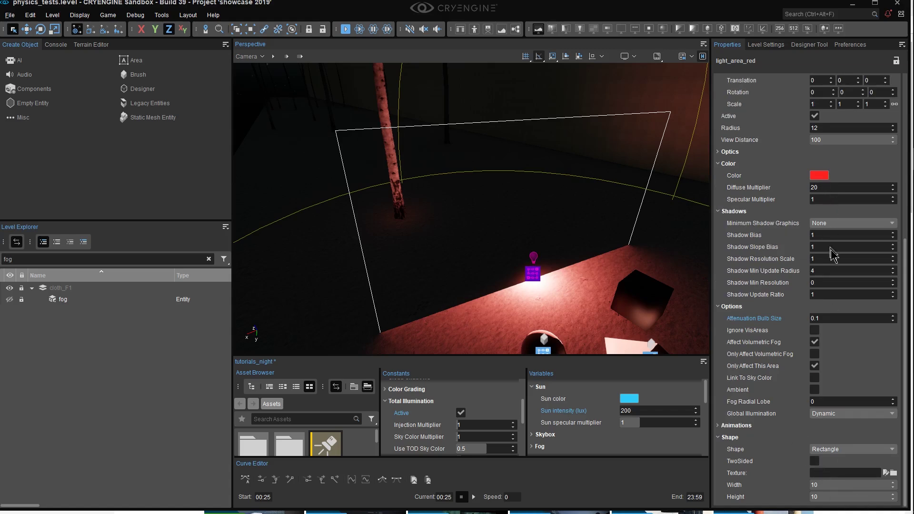
text(10)
key(Return)
right_drag(465, 209, 542, 252)
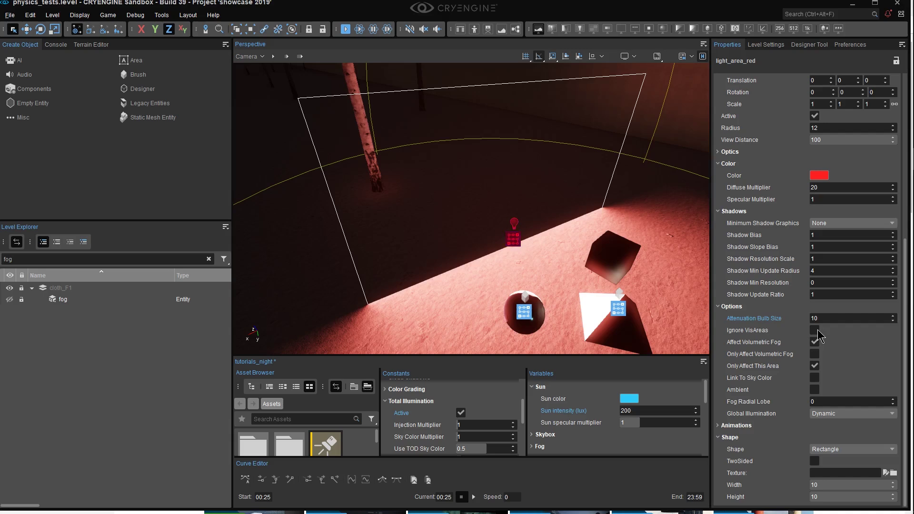
right_drag(473, 228, 493, 229)
- Raise light_area_red along its vertical axis, well above the small objects on the ground
key(s)
key(1)
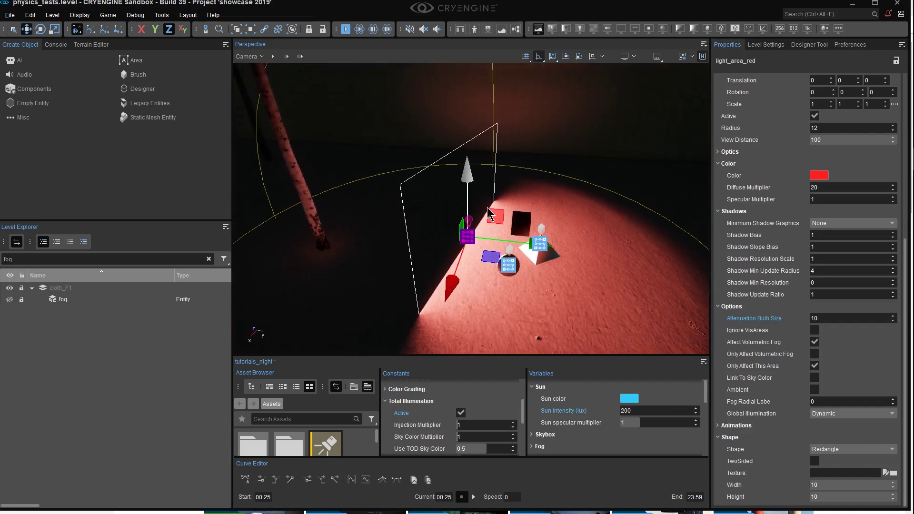
drag(473, 185, 446, 77)
right_drag(529, 272, 512, 247)
key(d)
mouse_move(464, 178)
mouse_down()
mouse_move(461, 154)
mouse_move(460, 166)
mouse_up()
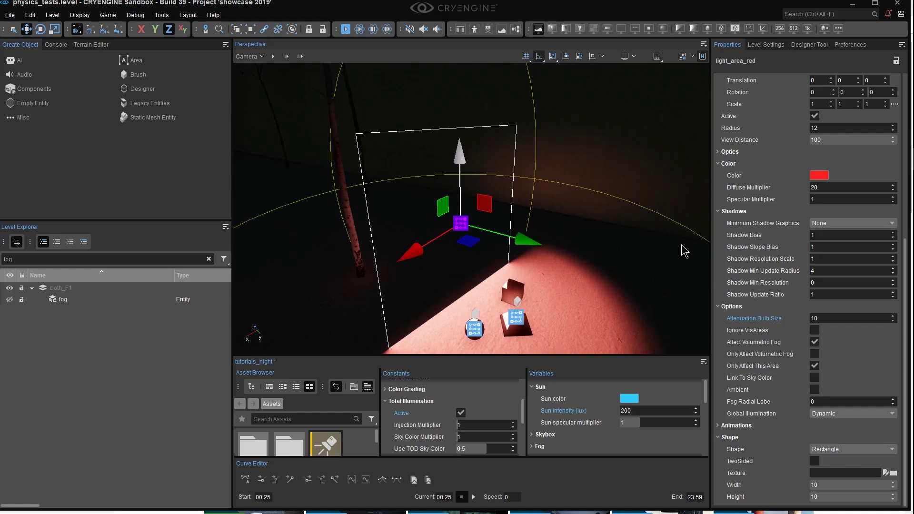
- Examine light_area_red's illumination on the ground and objects from several viewpoints
key(a)
right_drag(564, 238, 614, 238)
right_drag(481, 223, 461, 230)
key(shift+space)
key(d)
key(a)
key(w)
key(w)
key(s)
key(s)
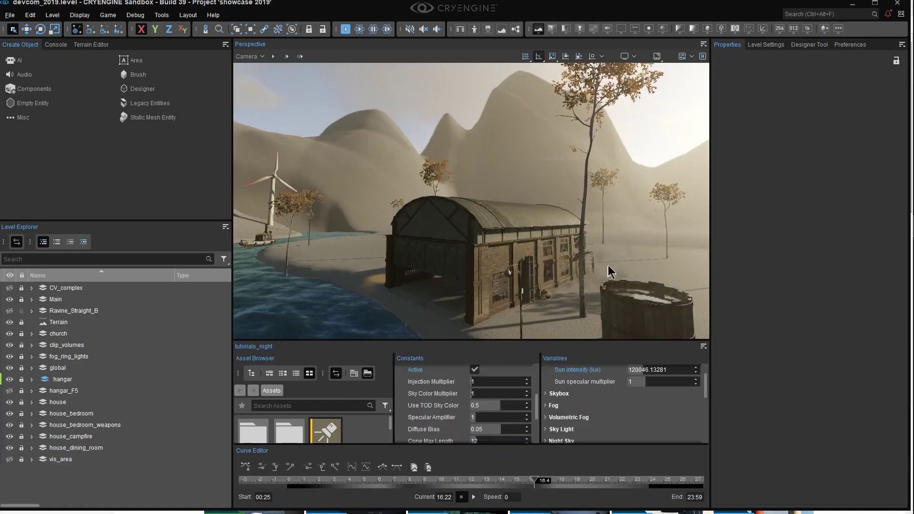
- Examine the hangar in daylight from outside and then around the campfires in its interior
mouse_move(604, 259)
right_down()
mouse_move(610, 286)
mouse_move(607, 264)
right_up()
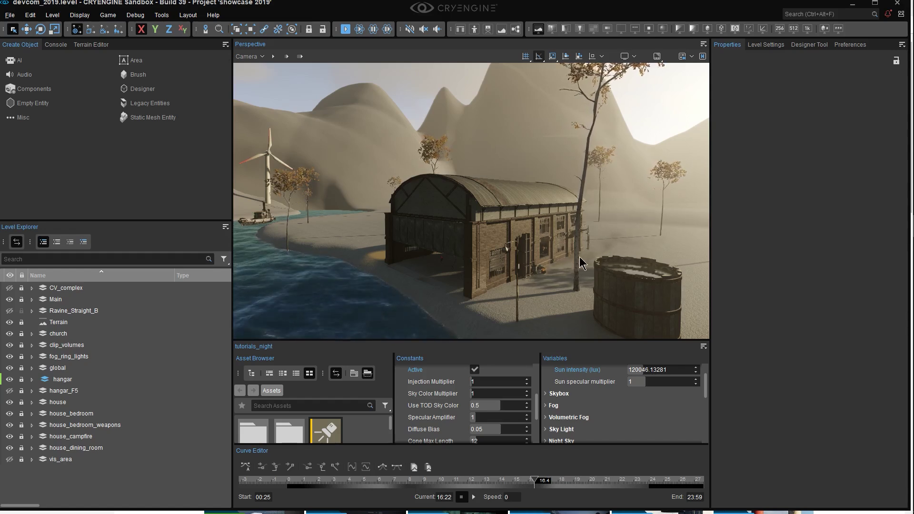
key(a)
right_drag(560, 245, 578, 259)
key(w)
key(a)
key(a)
key(w)
key(d)
key(w)
key(d)
right_drag(471, 201, 519, 200)
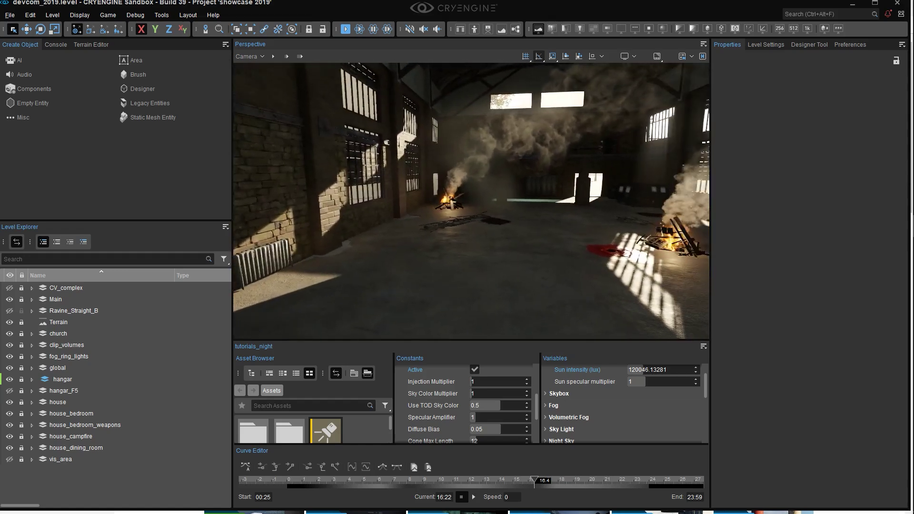
right_drag(530, 249, 490, 257)
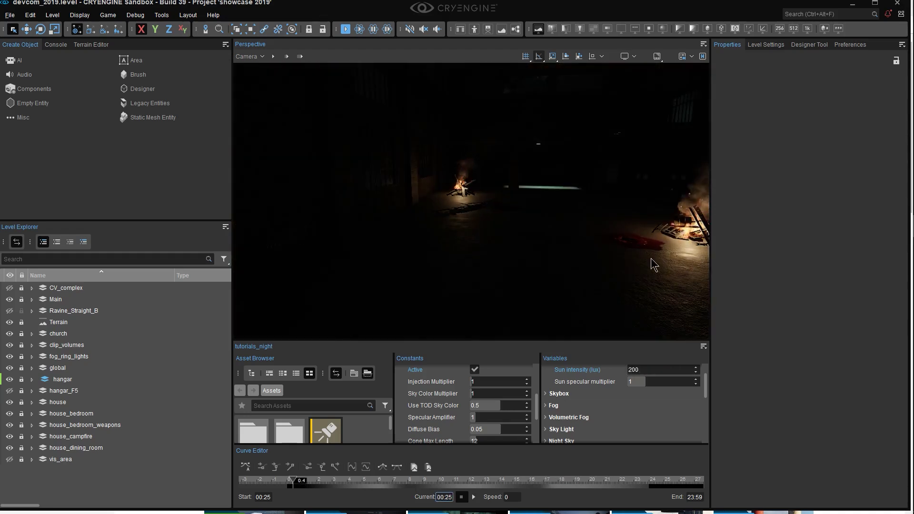
- Examine the night scene around the wind turbine and the firelit hangar interior, switching between stored camera locations
scroll(617, 380, up, 1)
right_drag(627, 287, 490, 270)
key(shift+F1)
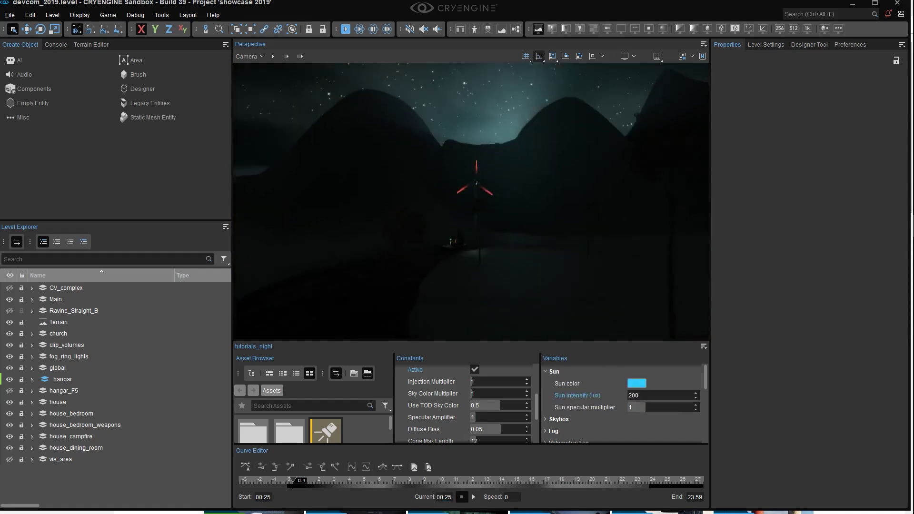
right_drag(627, 287, 628, 271)
middle_drag(538, 191, 539, 210)
right_drag(538, 210, 577, 203)
middle_drag(577, 202, 579, 181)
key(shift+F2)
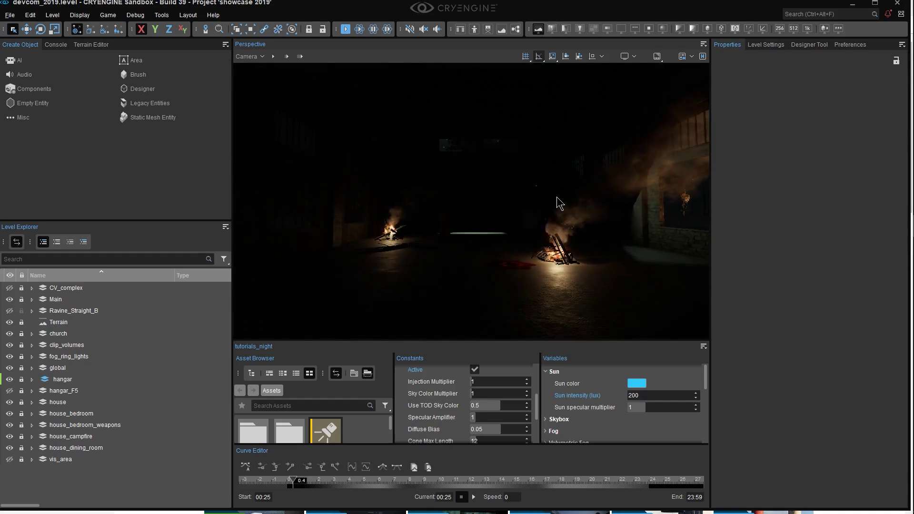
right_drag(566, 196, 525, 176)
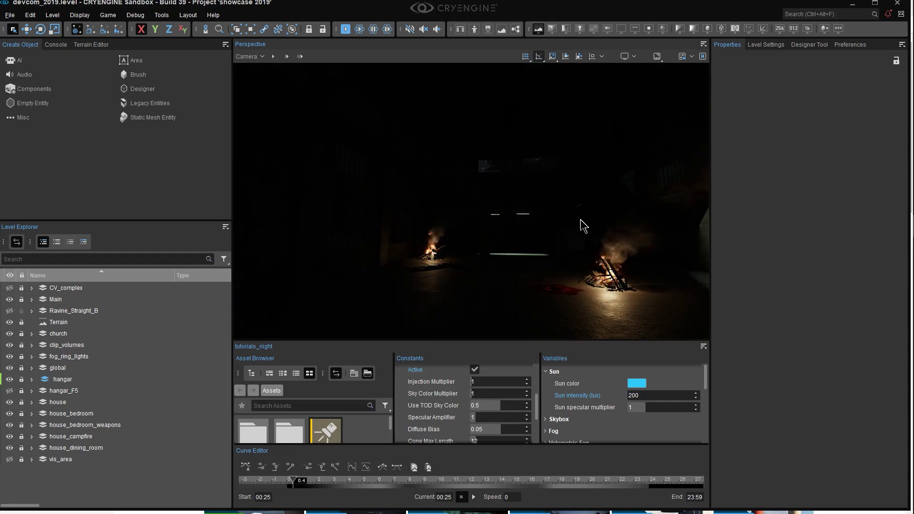
right_drag(585, 223, 554, 223)
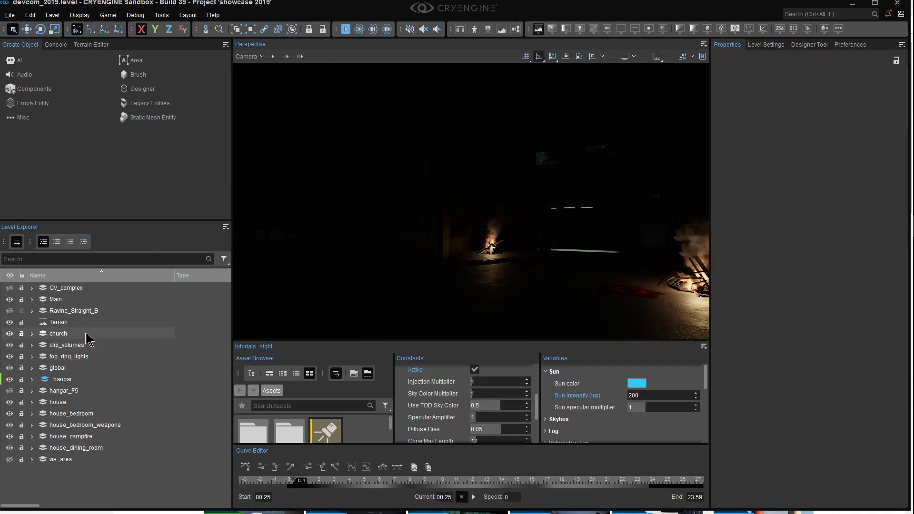
right_drag(501, 264, 509, 256)
key(d)
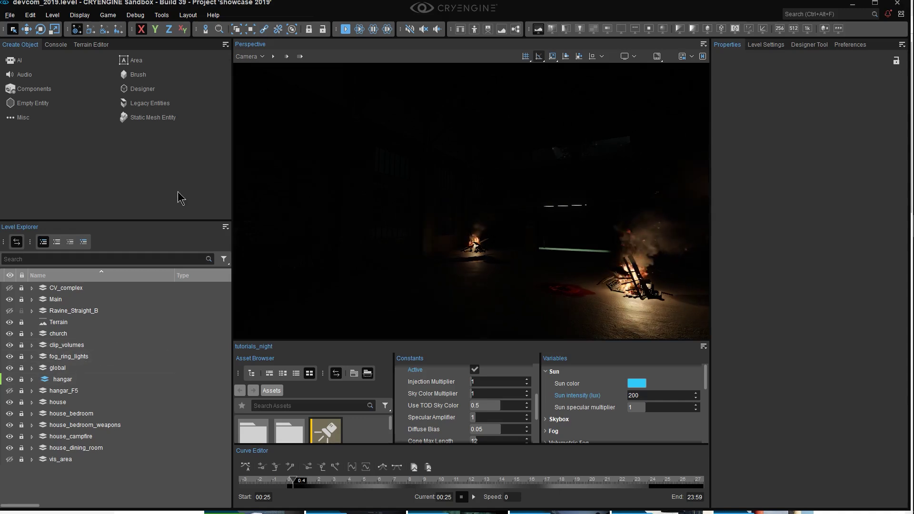
- Place a Point Light component inside the hangar near the campfires and set its Radius to 80
click(34, 87)
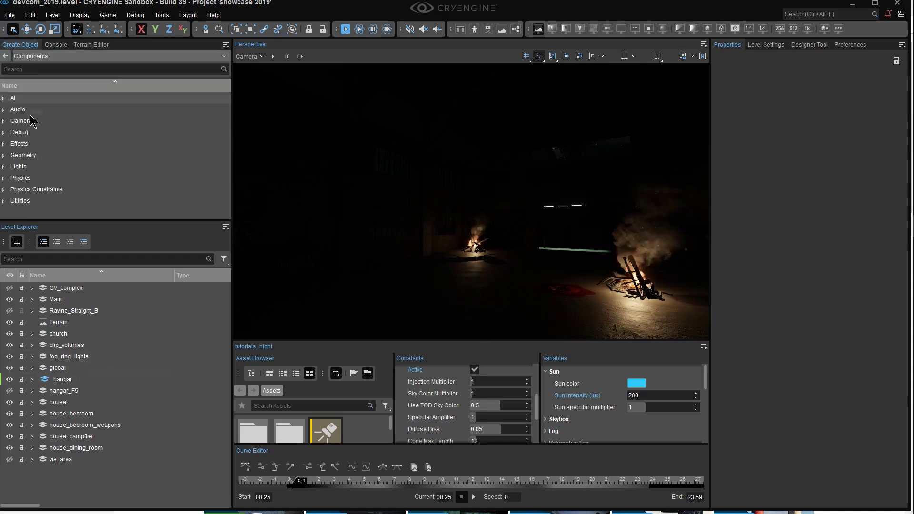
click(3, 167)
drag(49, 191, 476, 164)
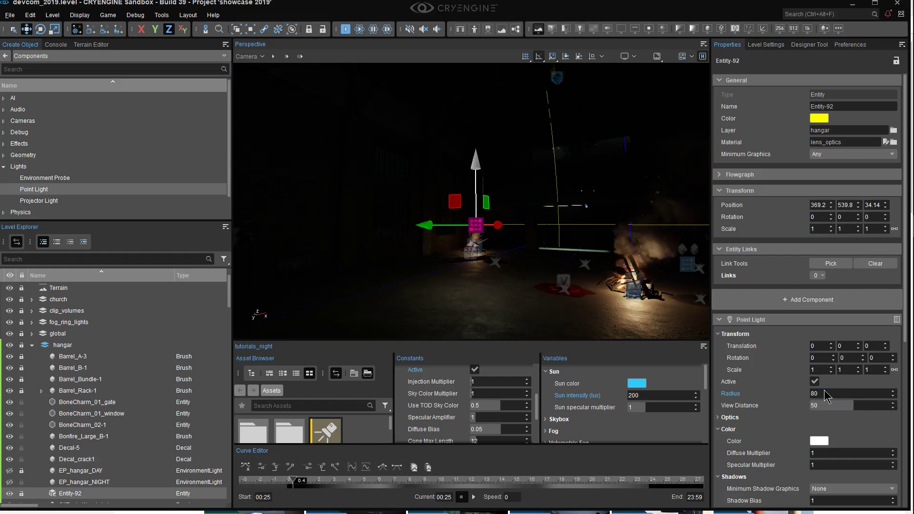
- Set the new point light's colour to light blue (#70c1ff) and its Diffuse Multiplier to 10
scroll(823, 426, down, 3)
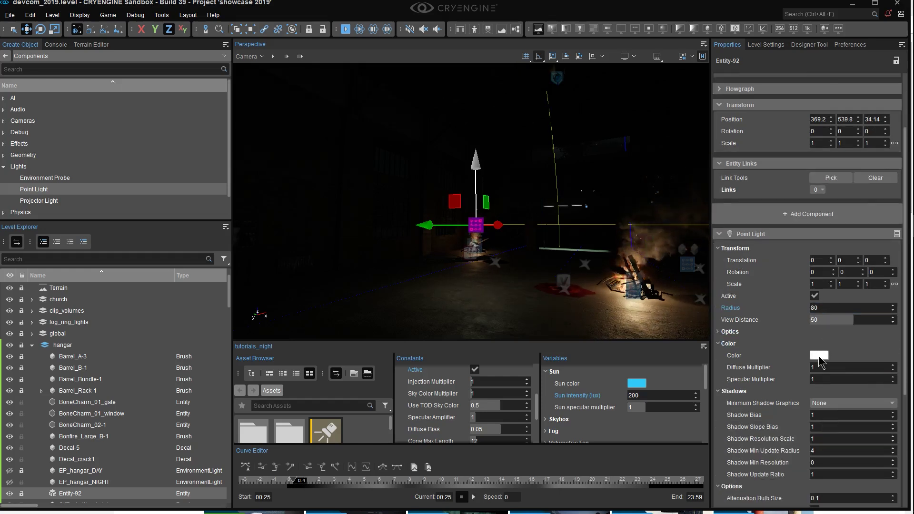
click(819, 356)
drag(799, 212, 782, 210)
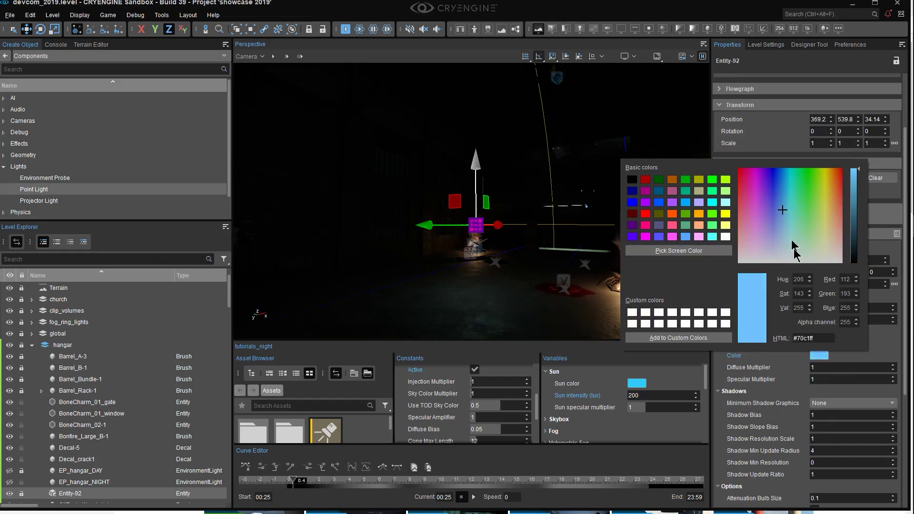
click(840, 375)
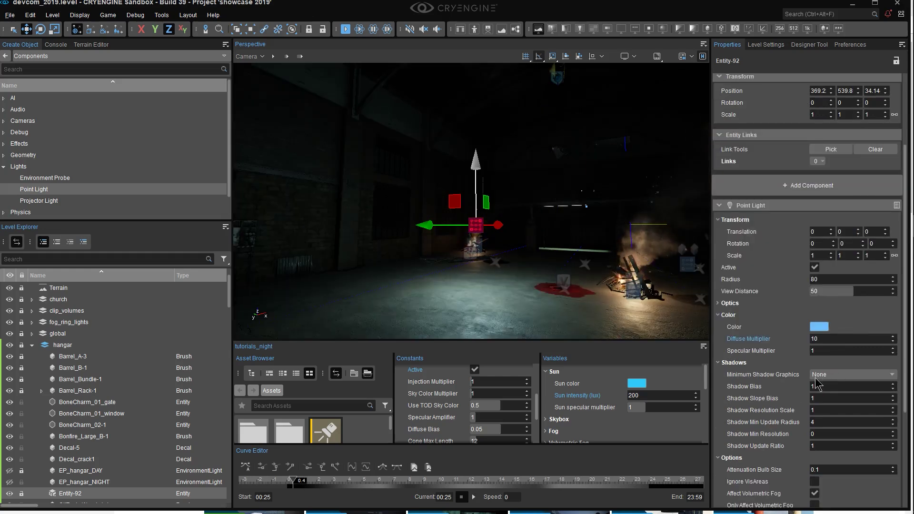
- Change the point light's Shape to Rectangle and set its Attenuation Bulb Size to 10
scroll(834, 350, down, 5)
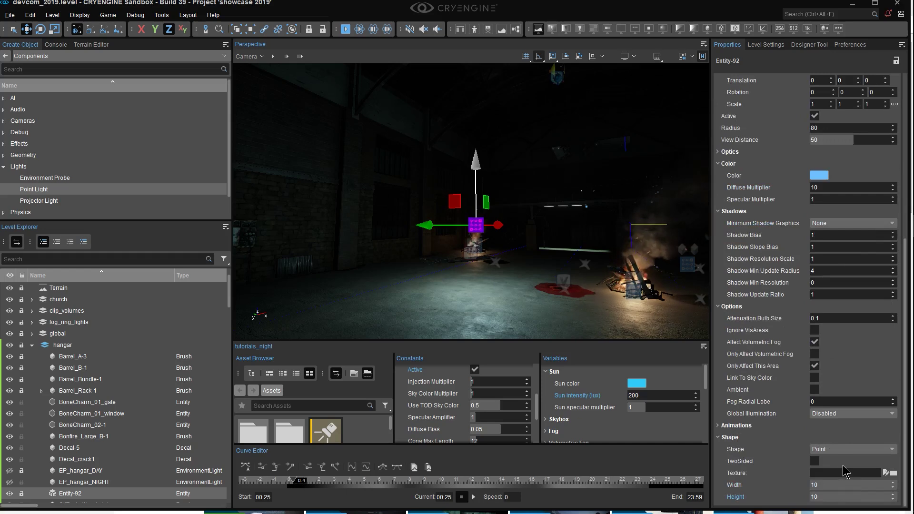
click(841, 450)
click(831, 464)
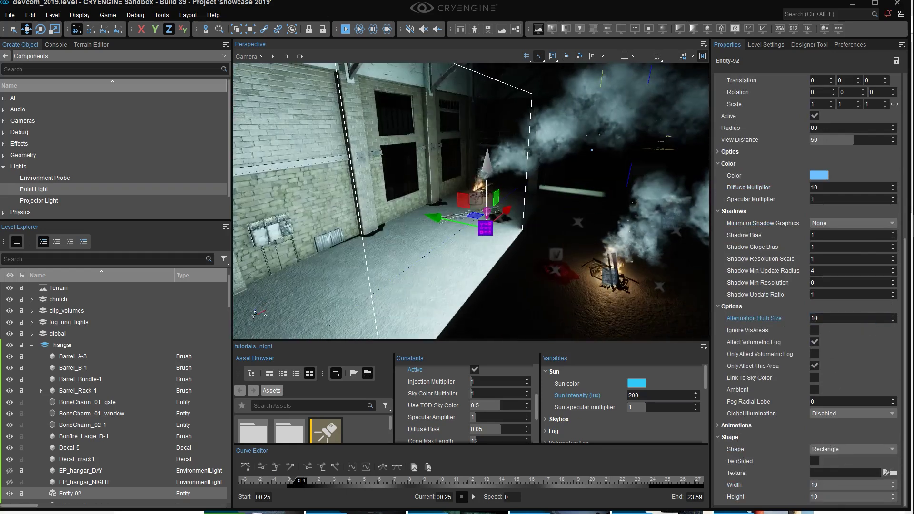
- Try the TwoSided option on the rectangular light and turn it off again
right_drag(483, 213, 484, 234)
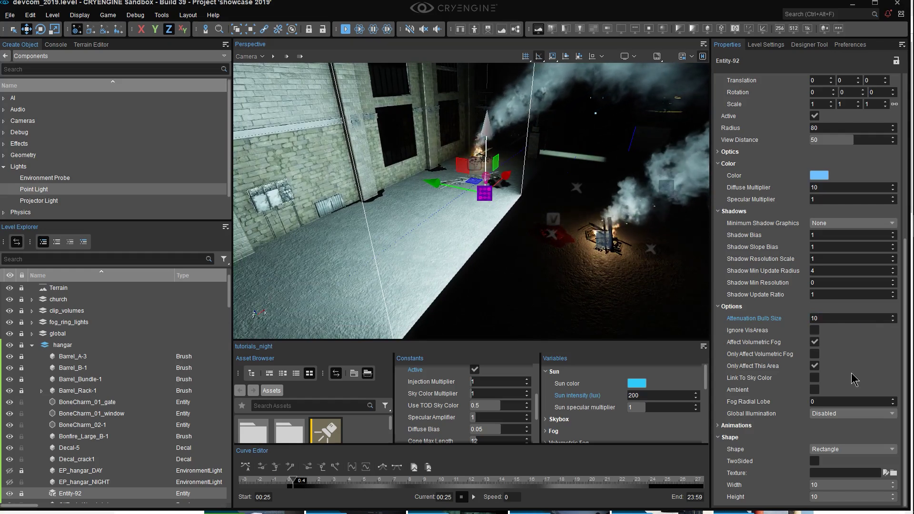
click(814, 460)
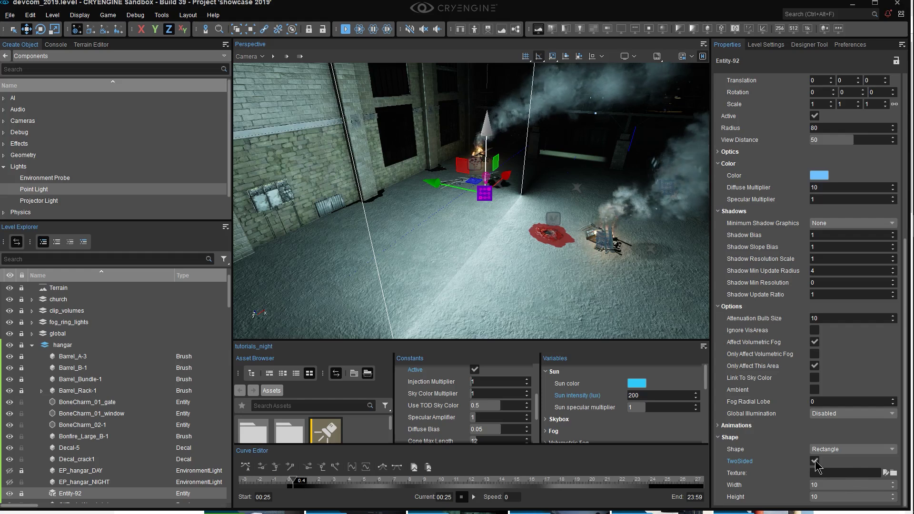
click(815, 460)
- Rotate the rectangular light so it shines away from the near brick wall into the hangar, and return to move mode
right_drag(682, 334, 585, 335)
key(2)
mouse_move(594, 327)
mouse_down()
mouse_move(591, 320)
mouse_move(608, 327)
mouse_move(591, 327)
mouse_up()
key(1)
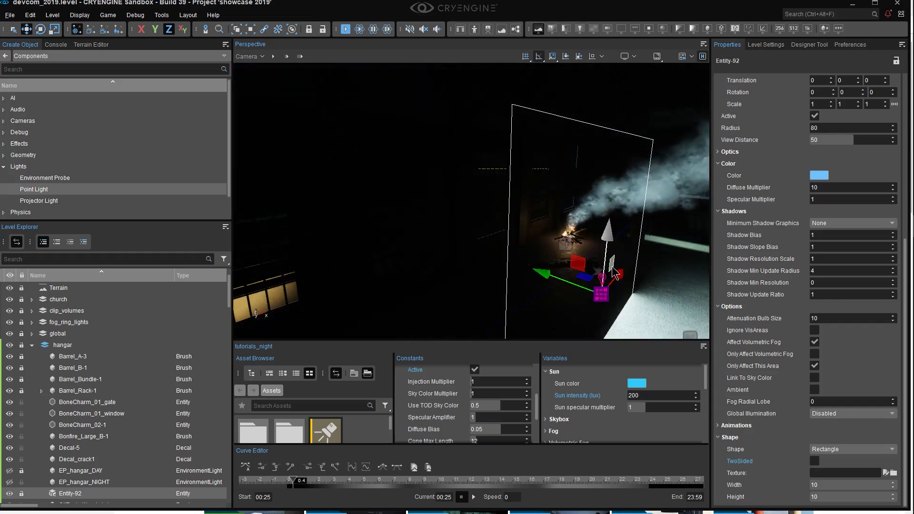
- Move the rectangular light out through the hangar's side wall so it sits outside the barred windows
middle_drag(531, 283, 529, 241)
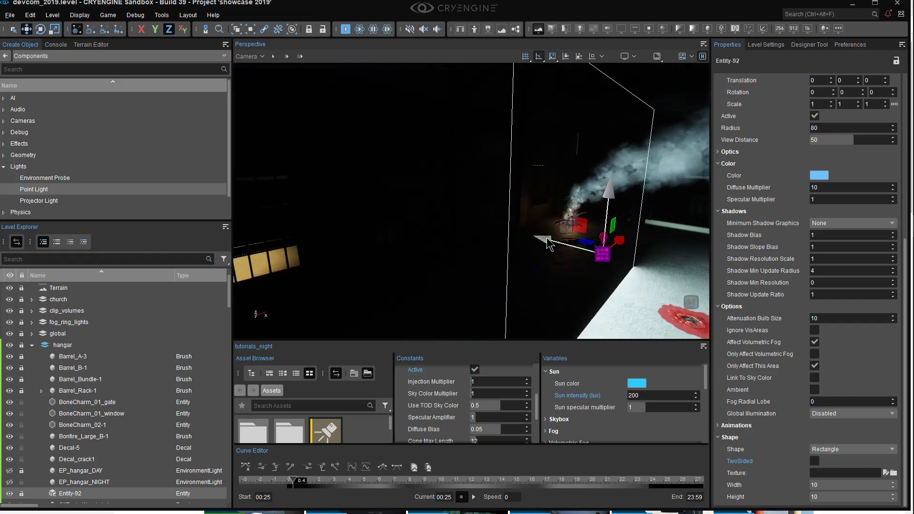
drag(548, 238, 356, 134)
right_drag(356, 134, 428, 180)
right_drag(274, 166, 247, 166)
drag(387, 181, 510, 167)
right_drag(510, 168, 509, 219)
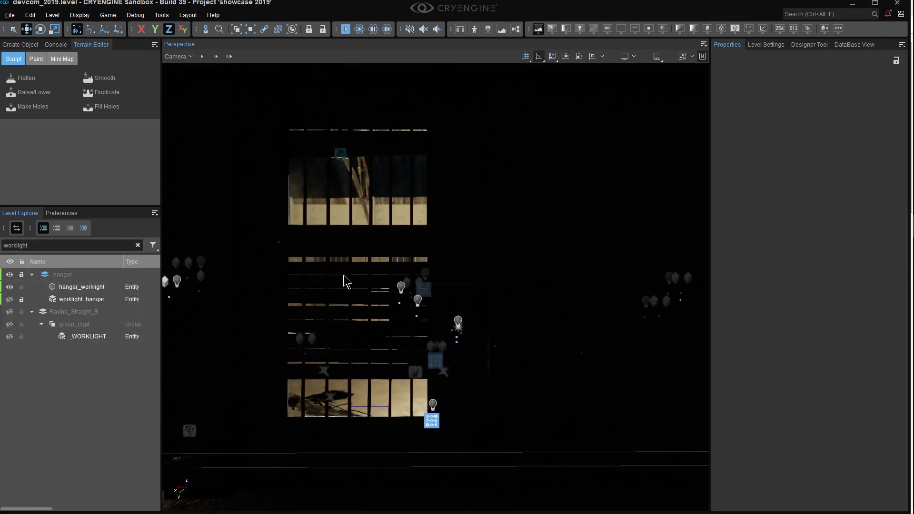
- Select hangar_worklight and move it outside the wall to illuminate the exterior brickwork
click(78, 287)
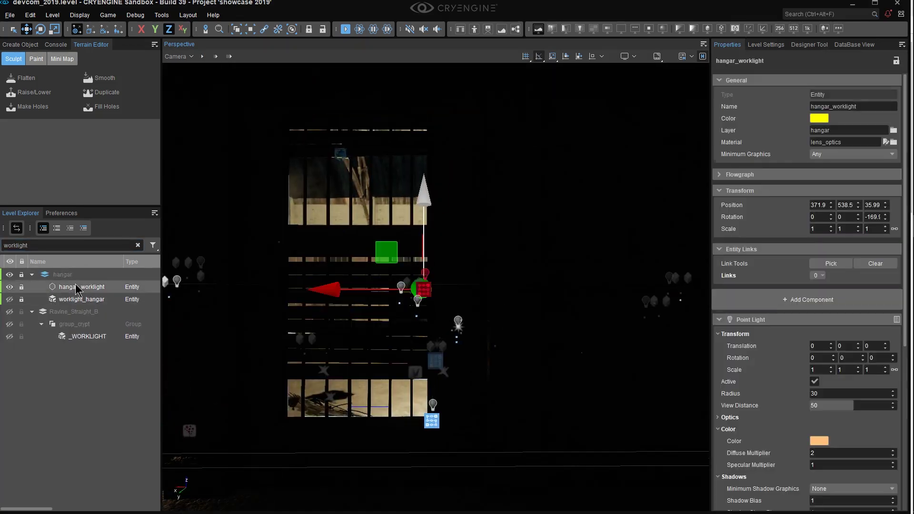
right_drag(478, 214, 433, 217)
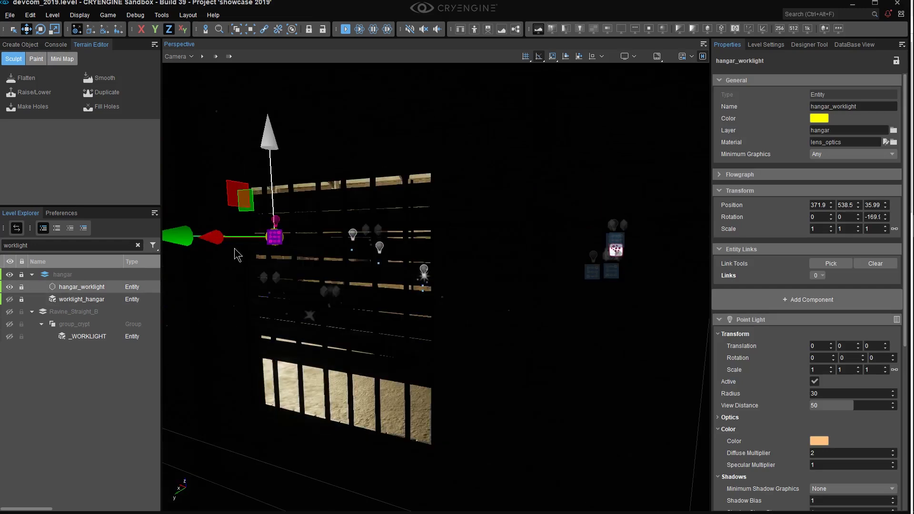
right_drag(234, 250, 238, 246)
drag(389, 250, 231, 266)
right_drag(232, 266, 350, 267)
key(a)
key(w)
- Resize the blue rectangular light to Width 3 and Height 3.3 and position it over a lower barred window
click(634, 382)
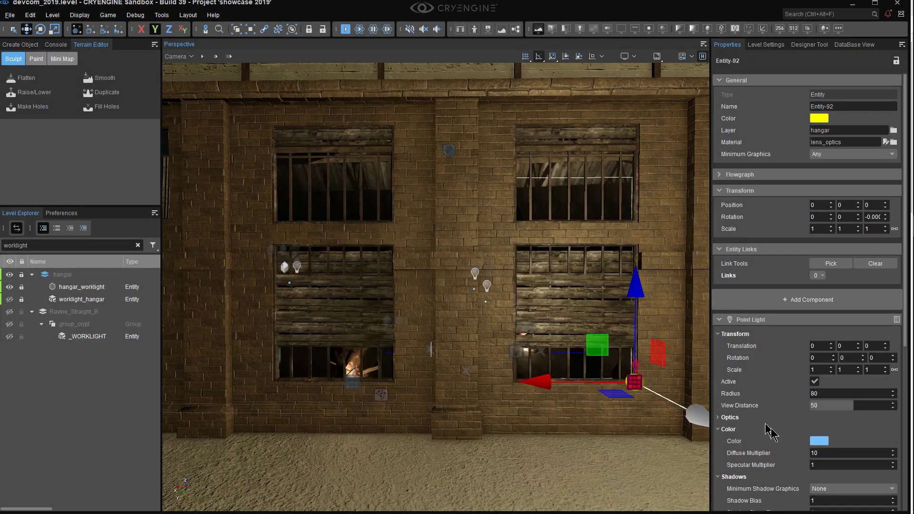
scroll(766, 426, down, 8)
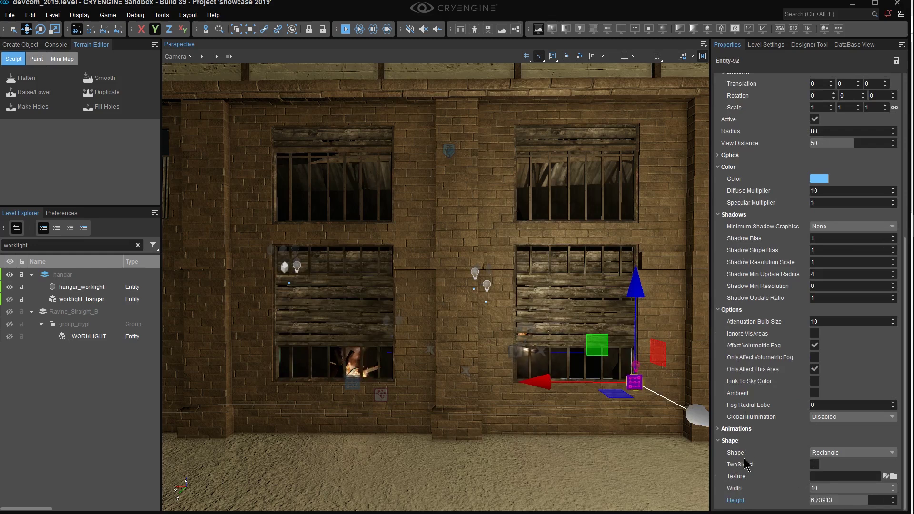
drag(695, 419, 699, 422)
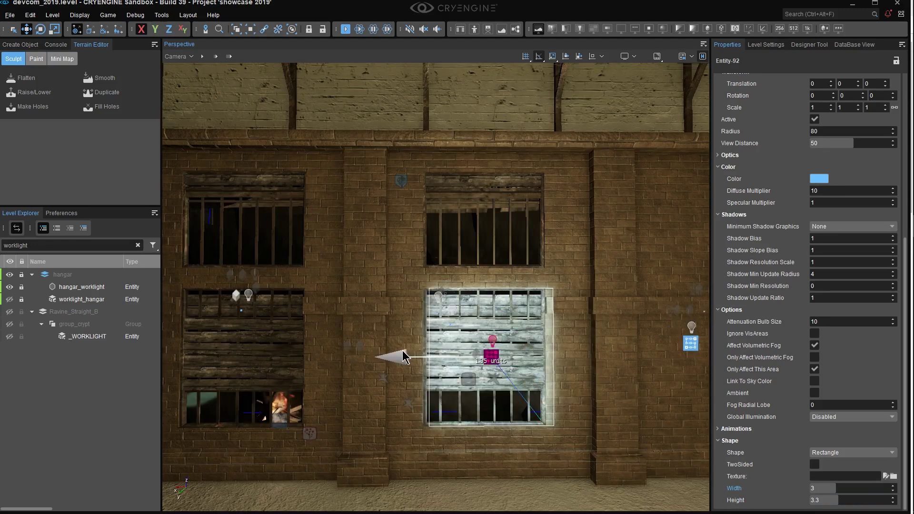
right_drag(428, 286, 447, 285)
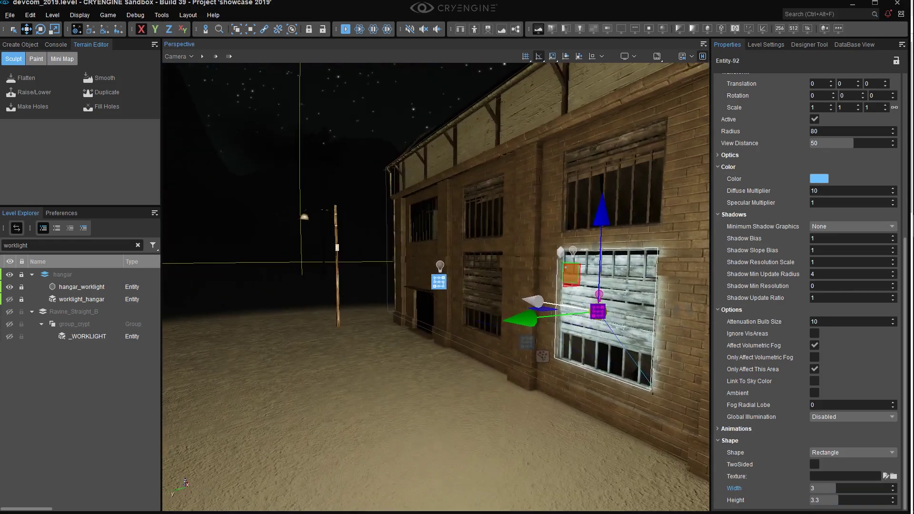
- Fine-tune the rectangular light's position in front of the window and view it from inside the hangar
middle_drag(613, 362, 613, 320)
drag(548, 378, 555, 376)
key(d)
right_drag(556, 376, 478, 386)
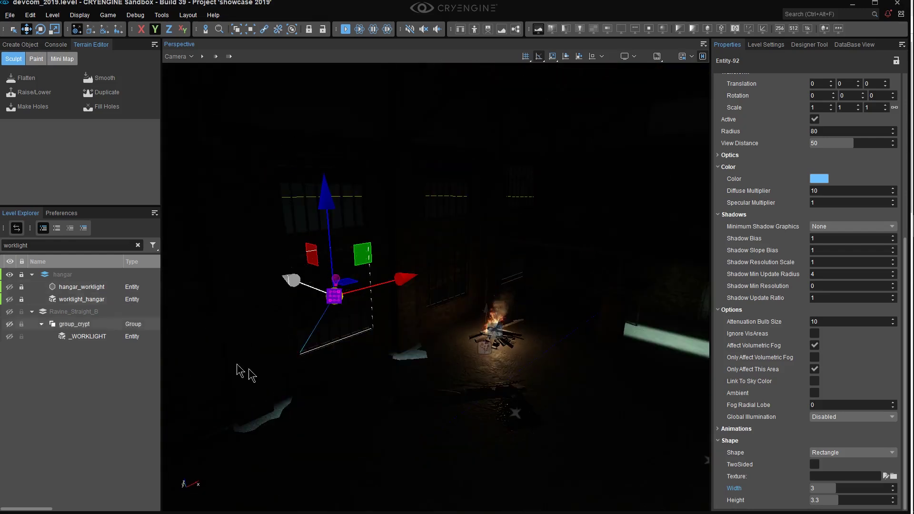
- Set the window light's Attenuation Bulb Size to 3.3
right_drag(381, 310, 391, 308)
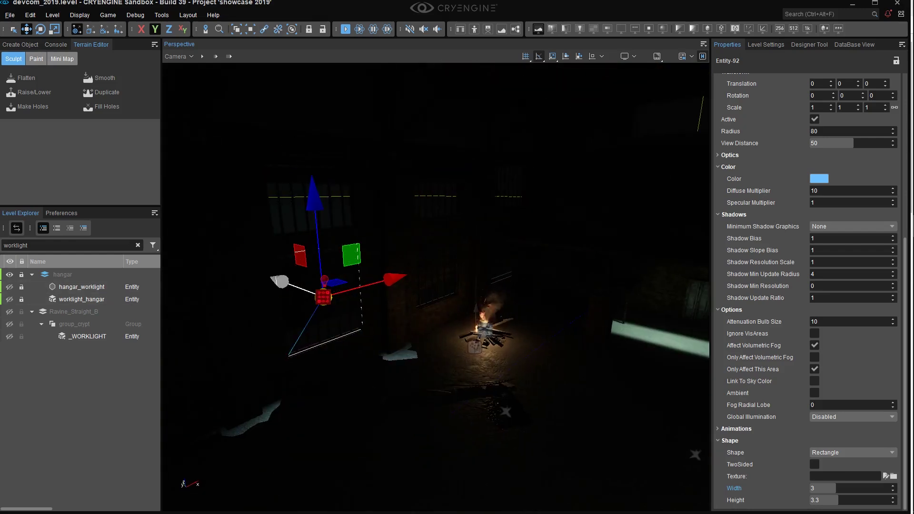
right_drag(549, 326, 561, 335)
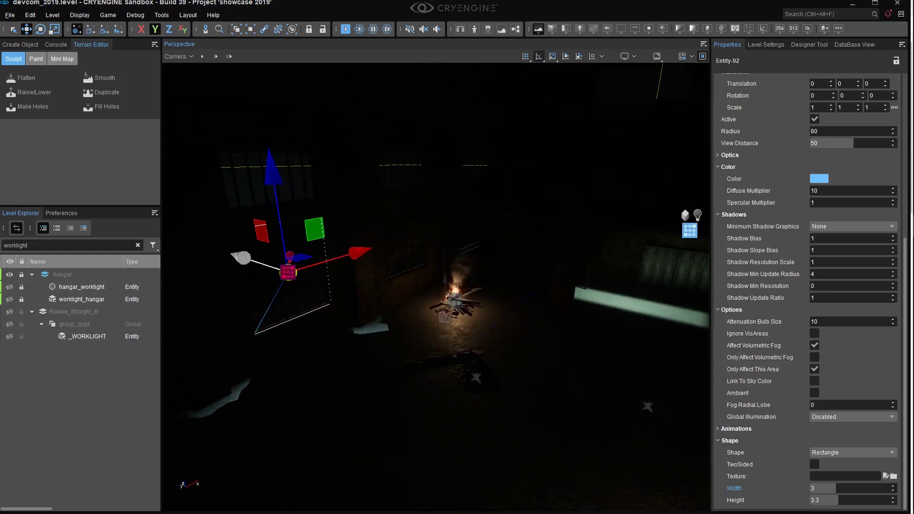
click(822, 321)
text(3.3)
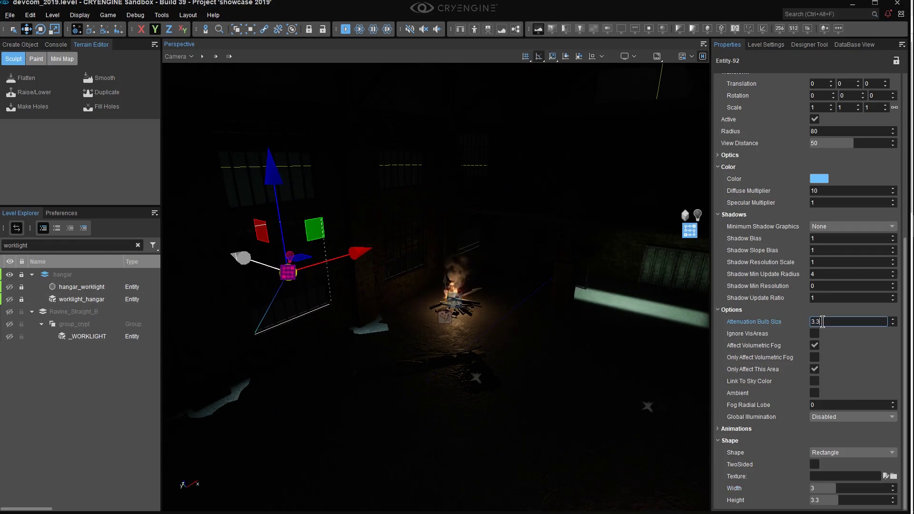
- Try lower Diffuse Multiplier values on the window light, including 5 and 1, and set it to 2
right_drag(580, 324, 542, 331)
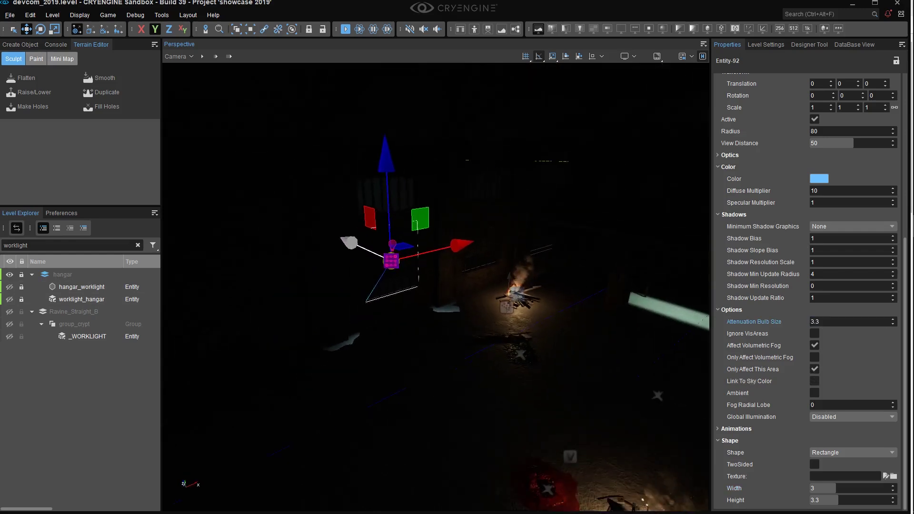
drag(322, 228, 317, 225)
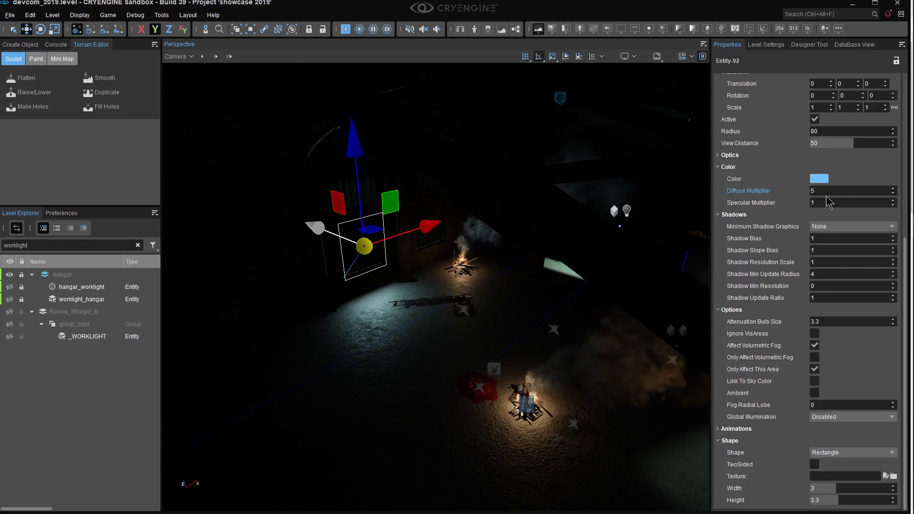
double_click(831, 191)
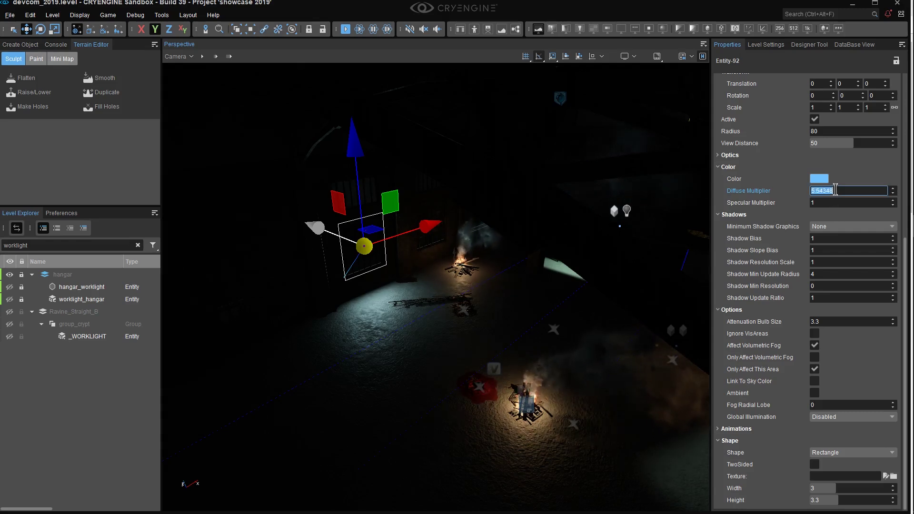
text(1)
key(Return)
double_click(823, 191)
text(2)
key(Return)
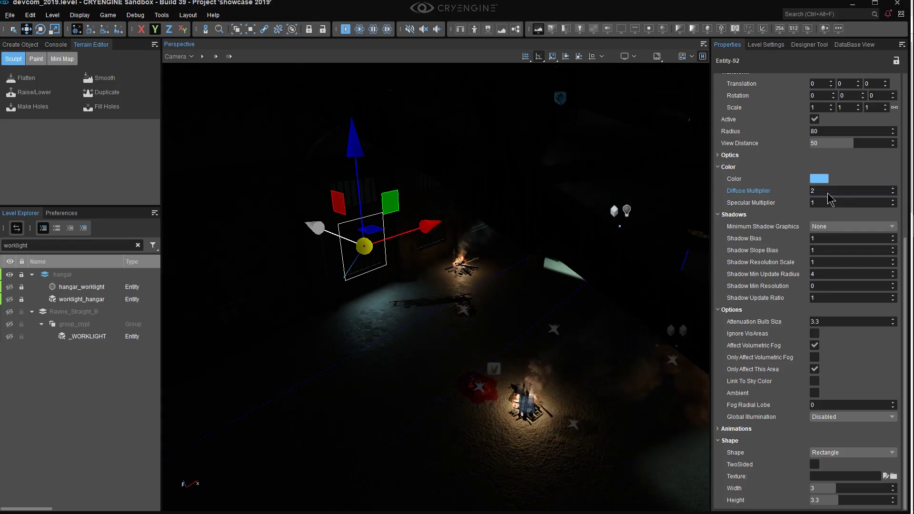
middle_drag(407, 211, 408, 168)
key(1)
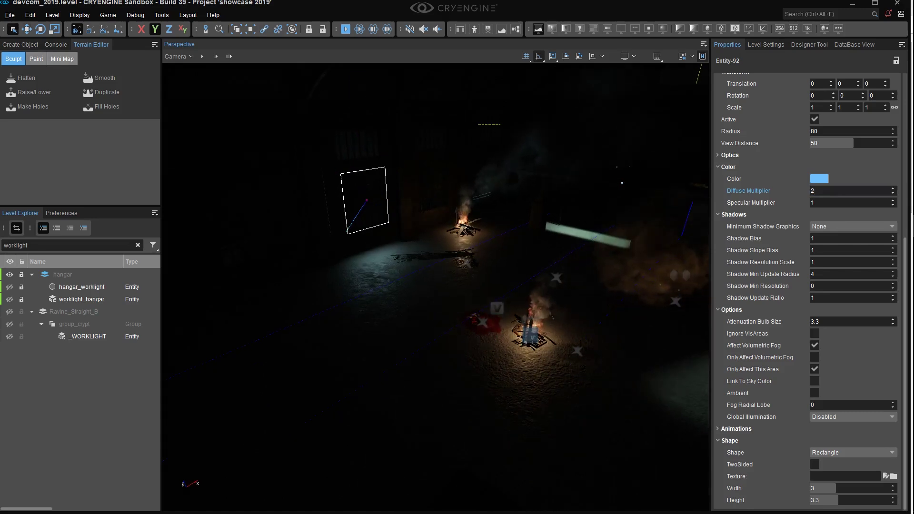
middle_drag(446, 245, 426, 246)
key(shift+space)
right_drag(447, 245, 475, 247)
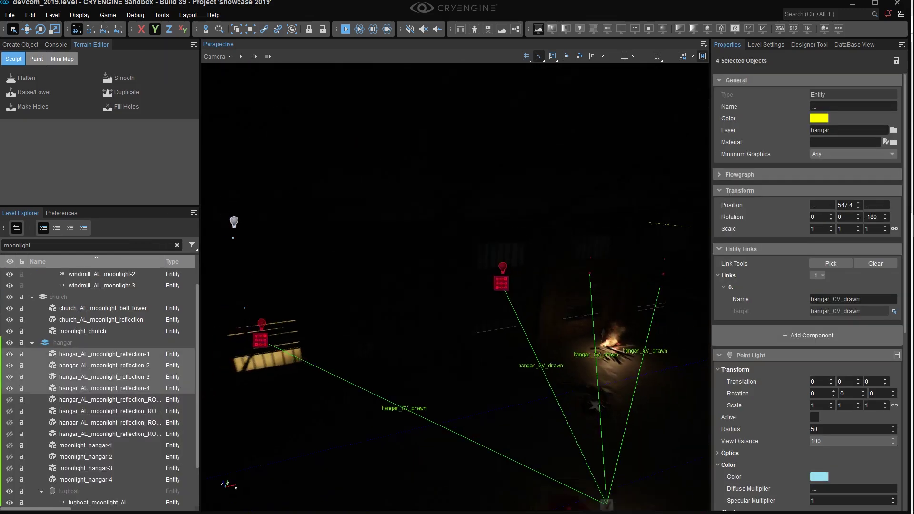
- Activate the four hangar_AL_moonlight_reflection lights together and view the hangar windows and interior
key(1)
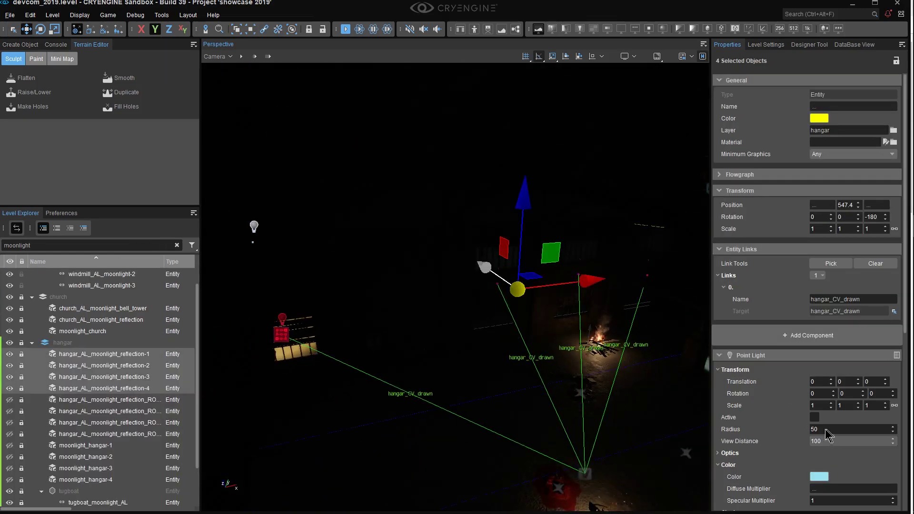
click(814, 418)
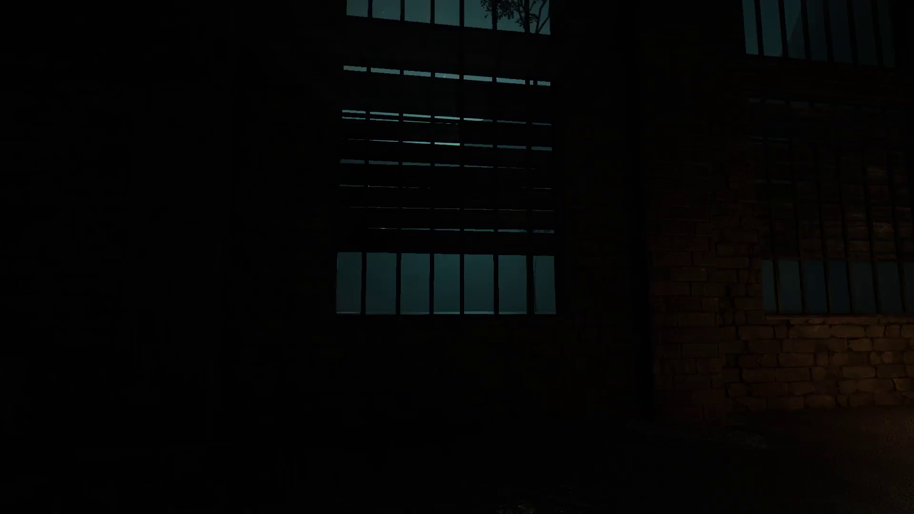
right_drag(456, 216, 419, 200)
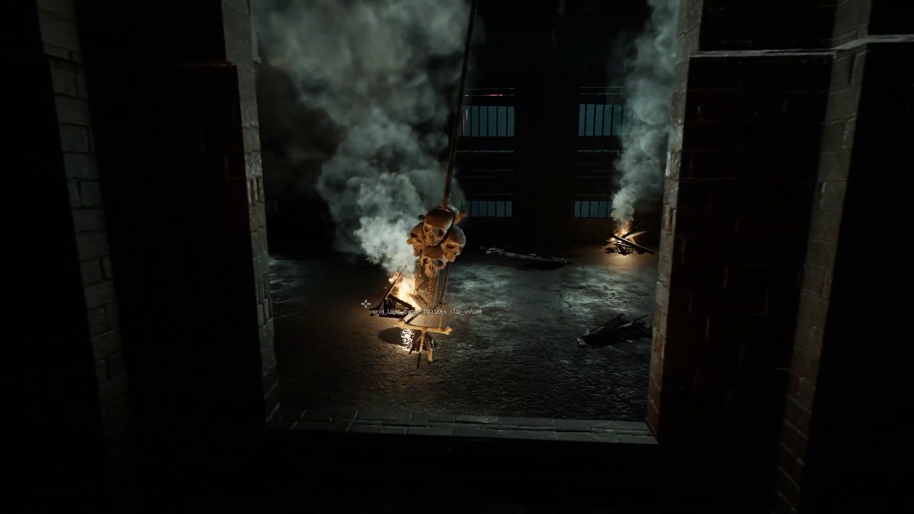
mouse_move(366, 304)
right_down()
mouse_move(354, 303)
mouse_move(380, 326)
mouse_move(362, 325)
mouse_move(381, 324)
right_up()
scroll(367, 302, down, 2)
scroll(363, 325, down, 2)
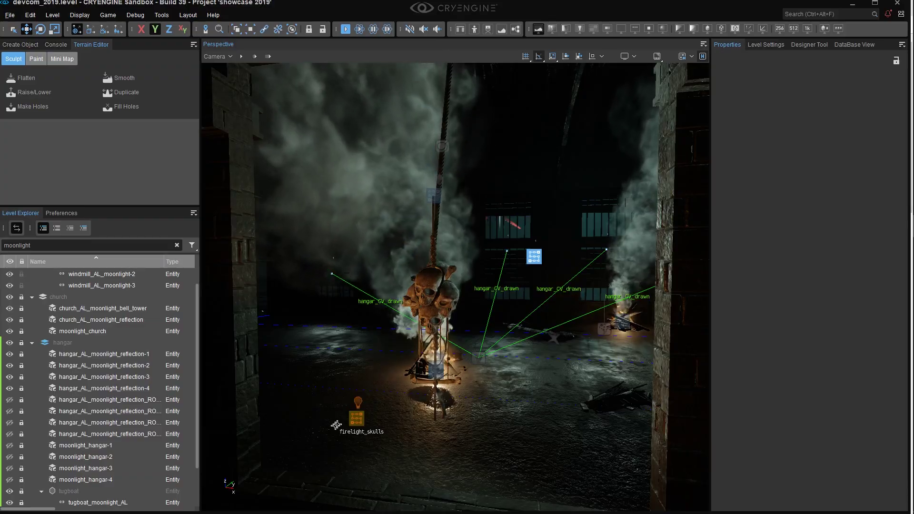
- Select the orange firelight_skulls light and examine its colour, attenuation and animation style and speed settings
click(356, 419)
alt+middle_drag(356, 418, 309, 425)
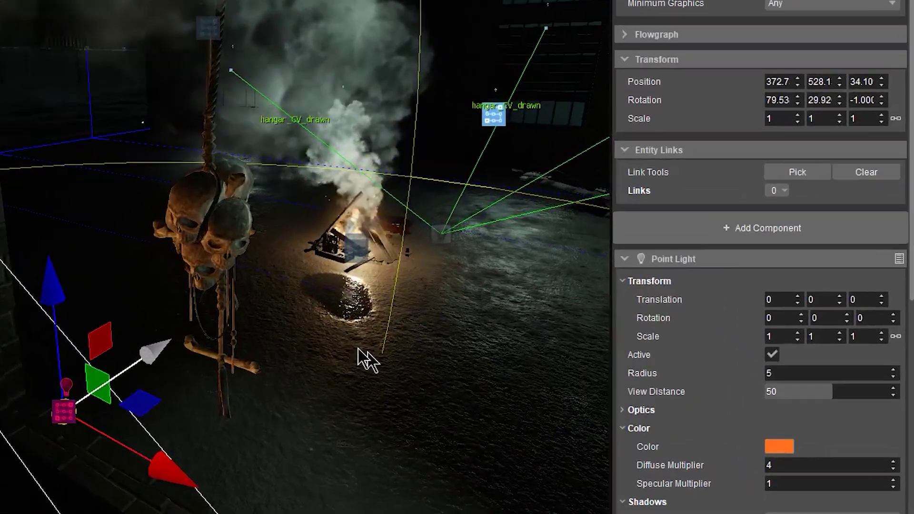
mouse_move(357, 349)
alt+middle_down()
mouse_move(181, 349)
mouse_move(342, 341)
alt+middle_up()
scroll(716, 388, down, 2)
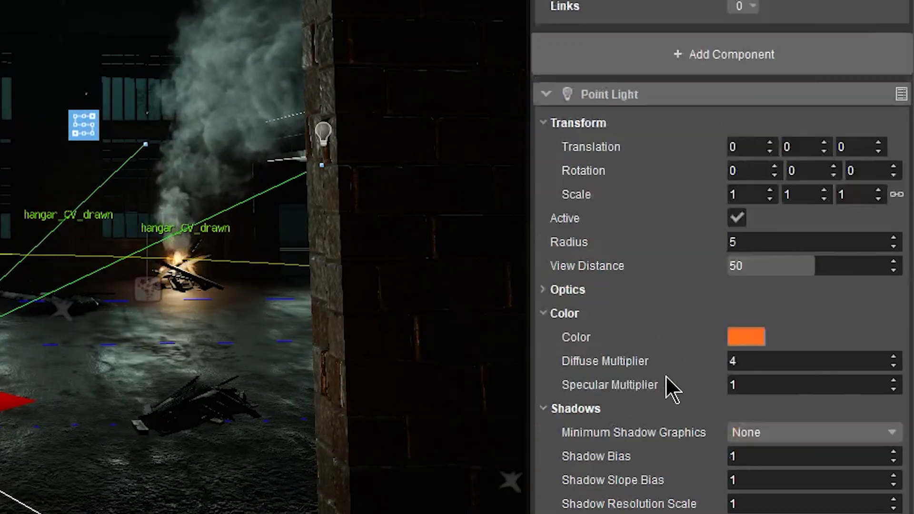
scroll(666, 378, down, 5)
click(752, 427)
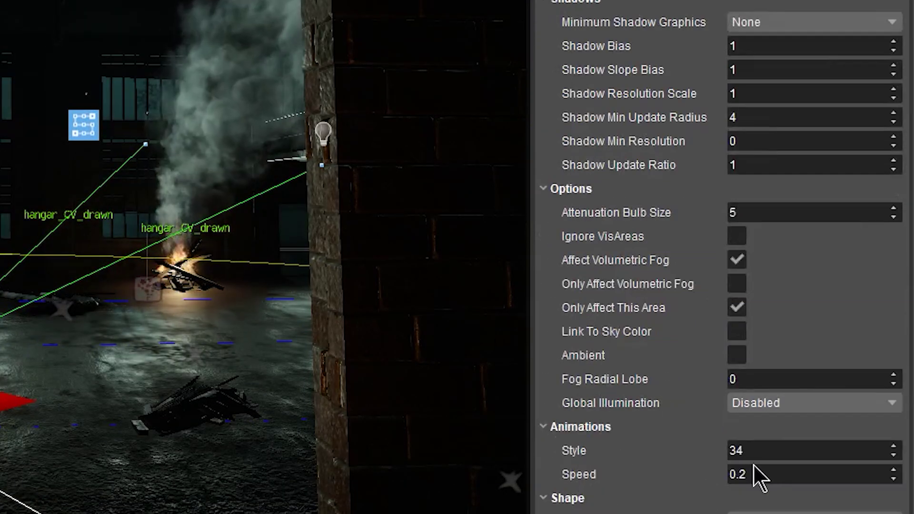
right_drag(343, 305, 326, 419)
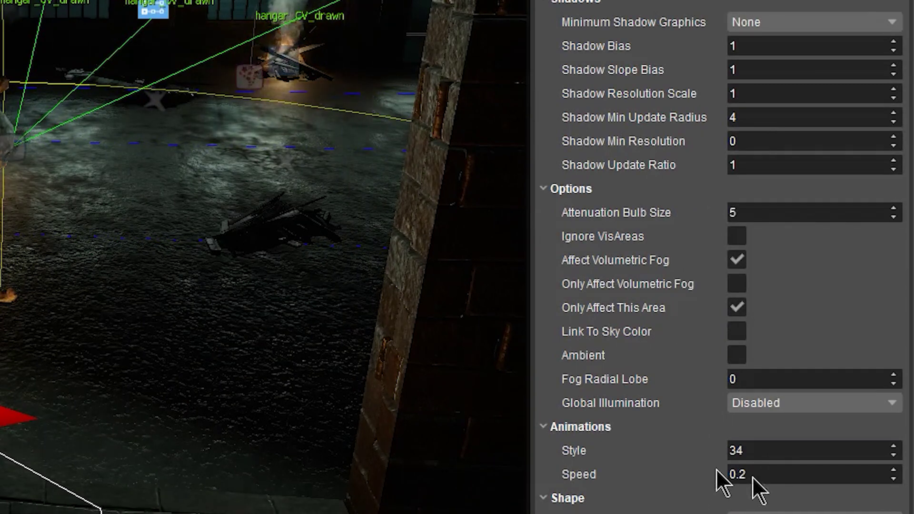
right_drag(207, 281, 257, 309)
- Select the pale blue firelight_skulls-2 light and examine its effect on the hanging skulls from several angles
click(451, 204)
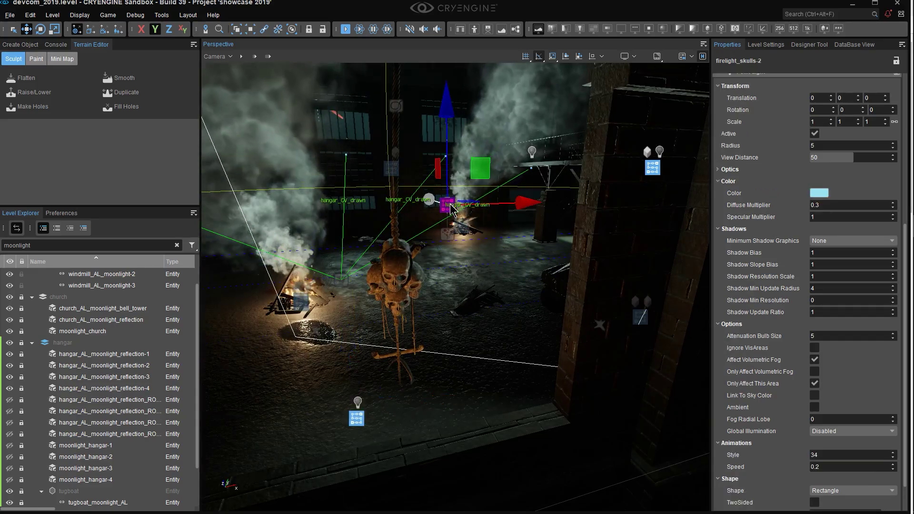
alt+middle_drag(451, 205, 471, 207)
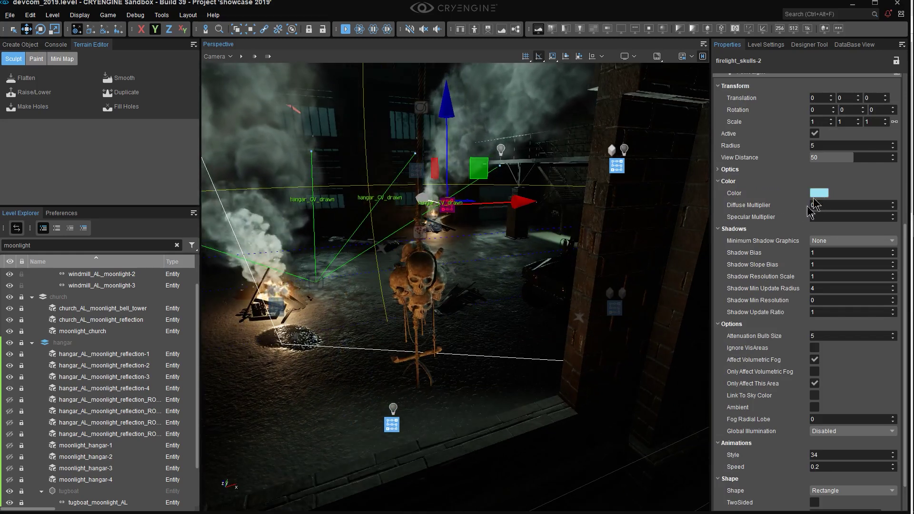
alt+middle_drag(541, 263, 519, 276)
alt+middle_drag(404, 305, 421, 287)
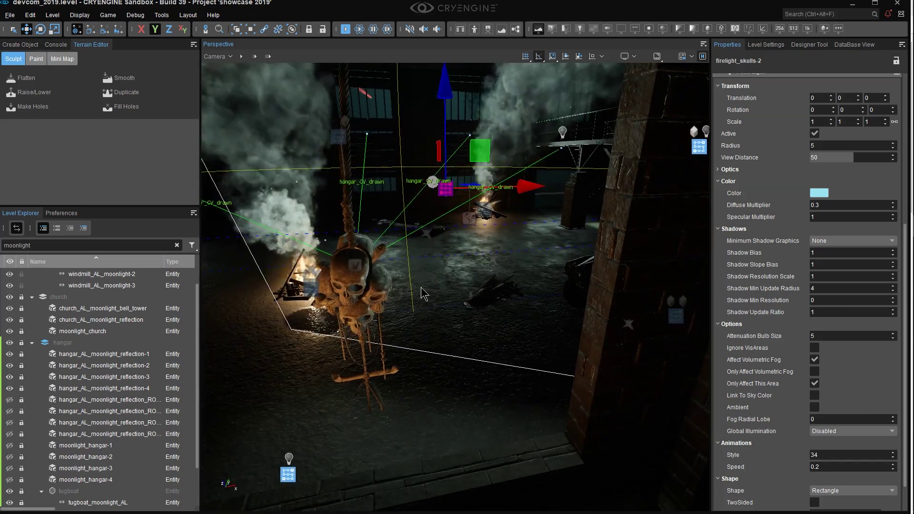
key(shift+space)
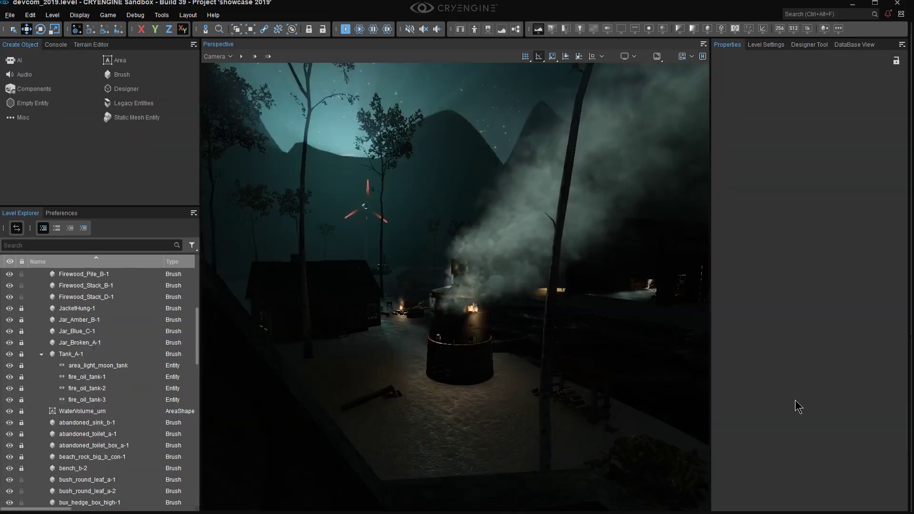
- Examine the burning oil tank outdoors from several sides to compare its firelit and moonlit surfaces
key(w)
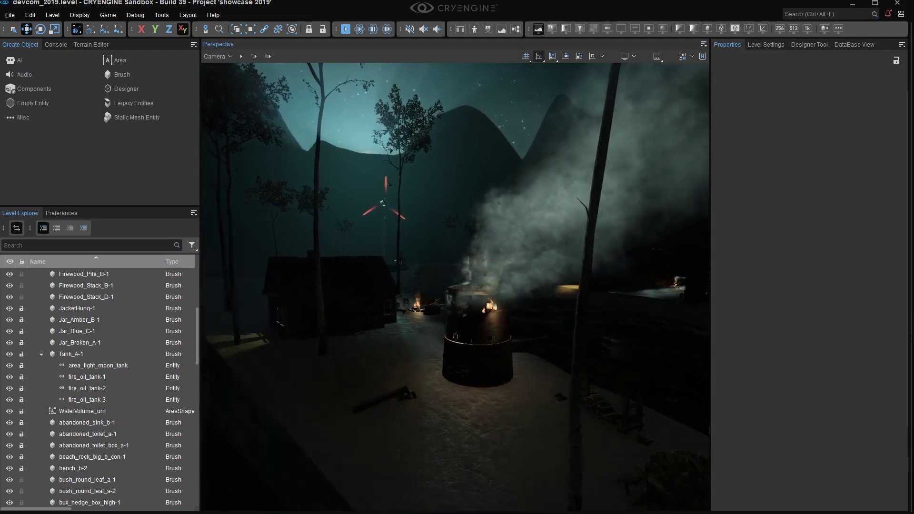
scroll(455, 286, down, 2)
key(w)
key(a)
mouse_move(455, 287)
right_down()
mouse_move(593, 284)
mouse_move(457, 290)
right_up()
key(d)
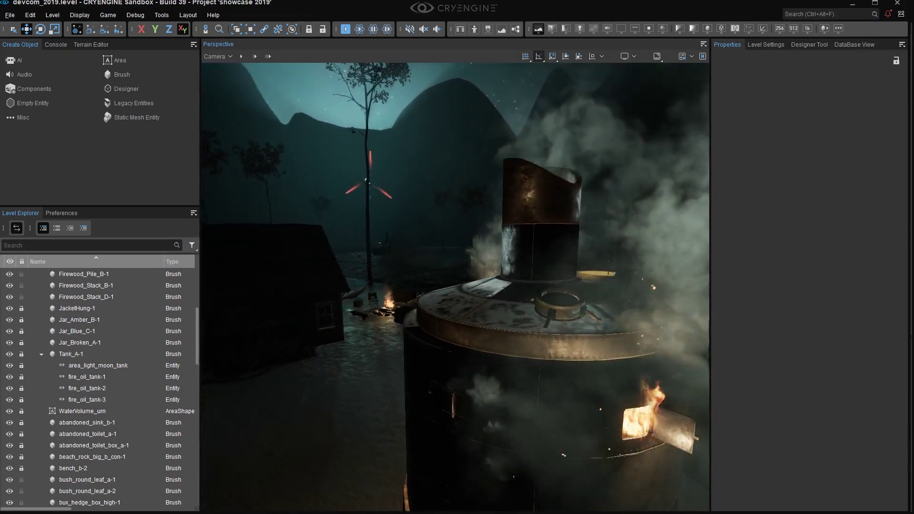
key(d)
right_drag(605, 336, 599, 334)
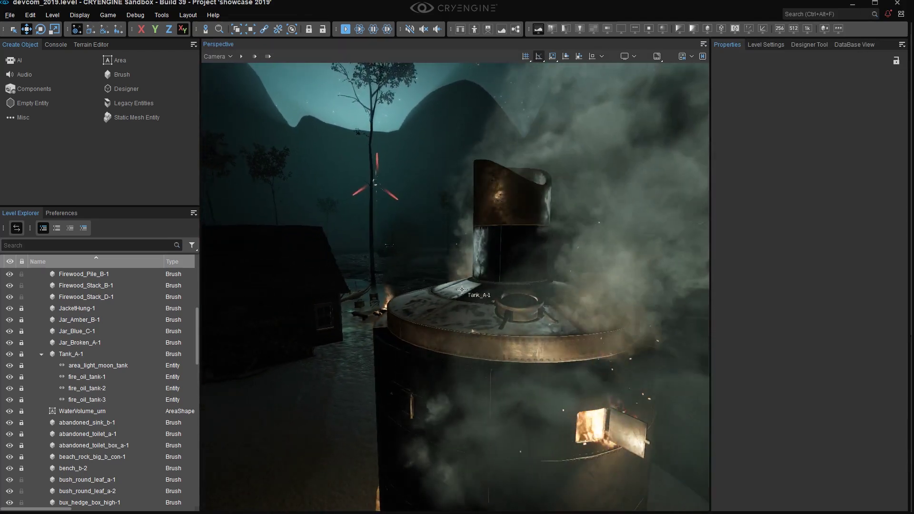
key(d)
right_drag(498, 286, 417, 286)
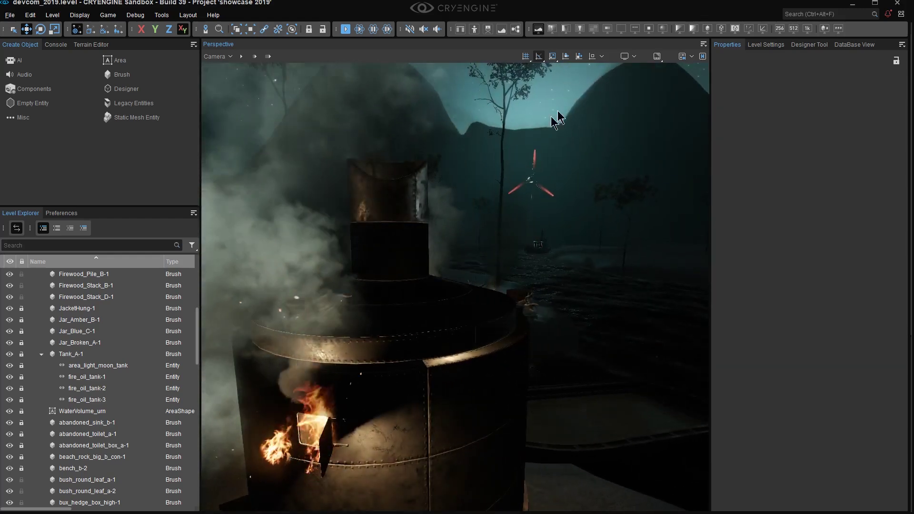
key(d)
right_drag(495, 175, 449, 177)
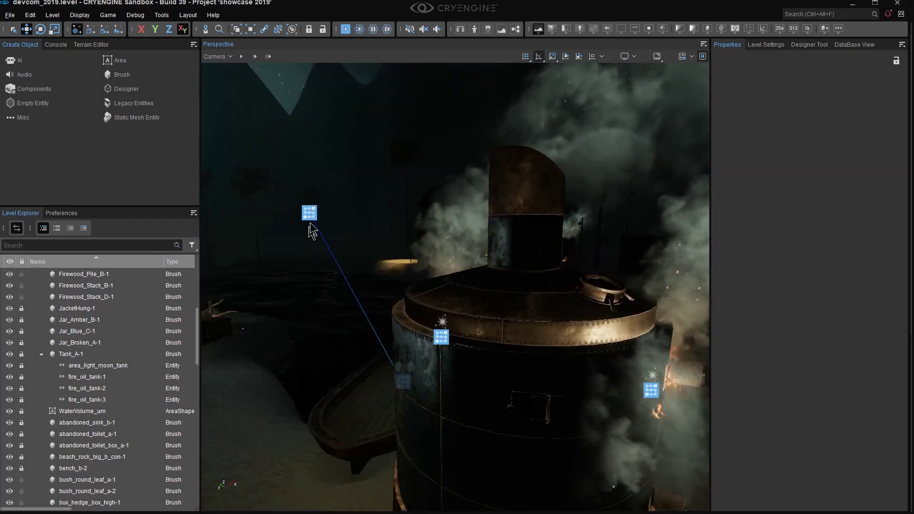
- Select area_light_moon_tank and examine how its rectangular shape is placed relative to the tank and the moon
click(310, 215)
key(a)
right_drag(310, 216, 358, 253)
key(s)
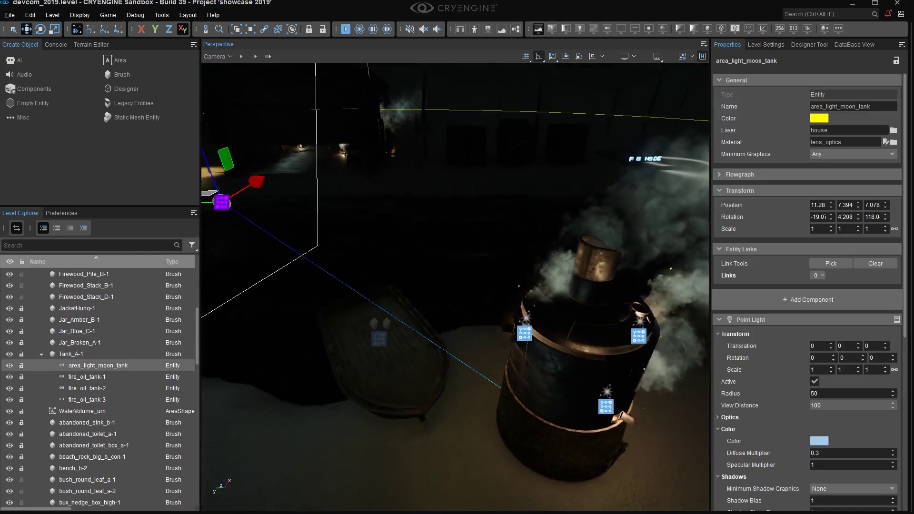
right_drag(358, 253, 327, 179)
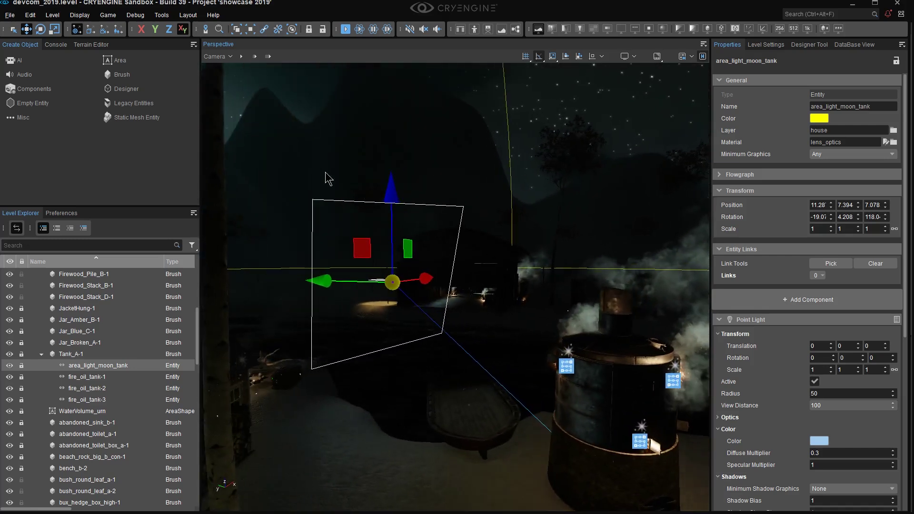
right_drag(314, 219, 341, 238)
key(d)
mouse_move(510, 277)
right_down()
mouse_move(502, 285)
mouse_move(426, 257)
mouse_move(494, 280)
right_up()
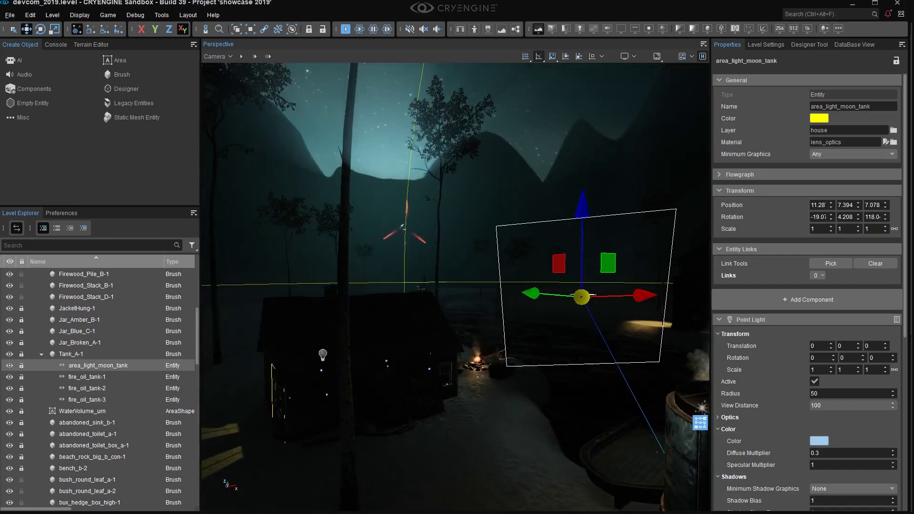
key(e)
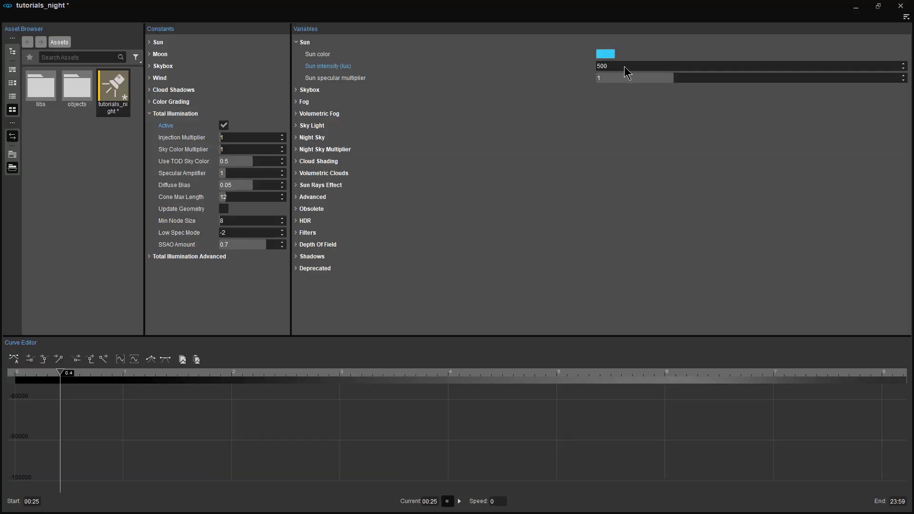
- Try different sun intensities in the tutorials_night environment, comparing the moonlit valley, and set the intensity to 200 lux
double_click(624, 66)
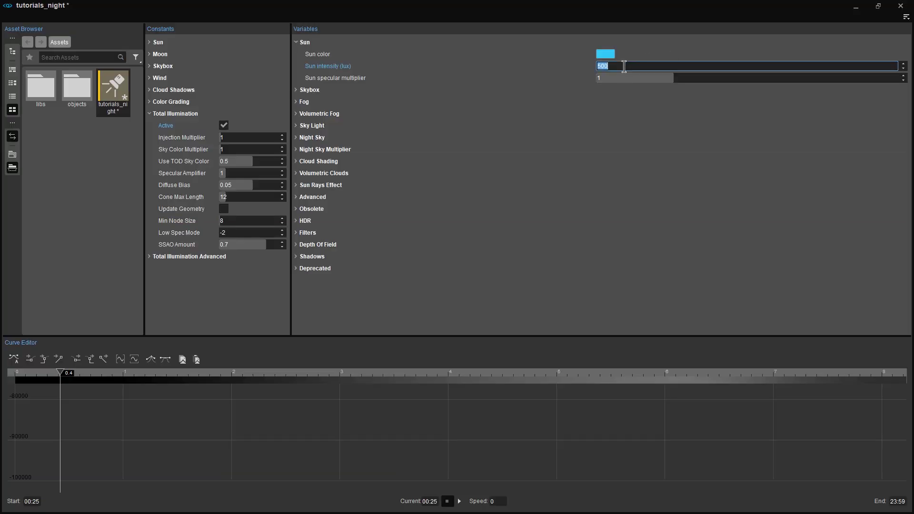
key(alt+Tab)
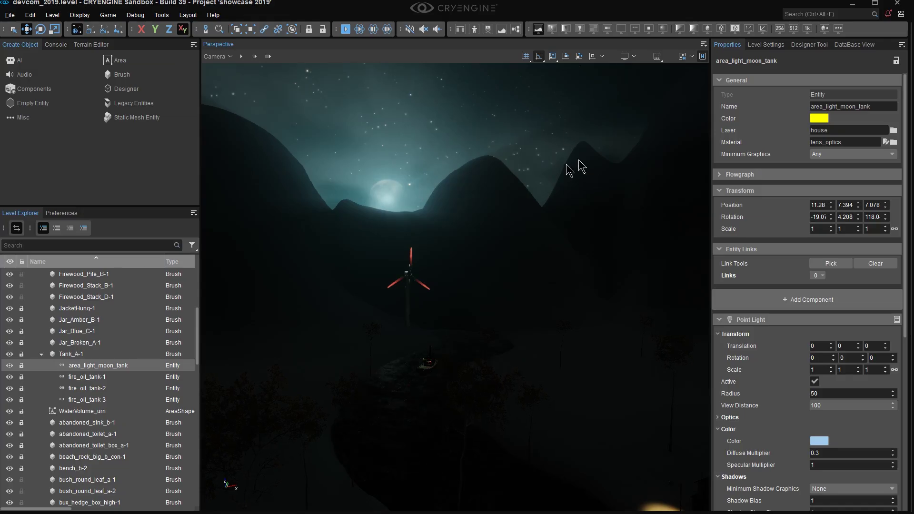
key(alt+Tab)
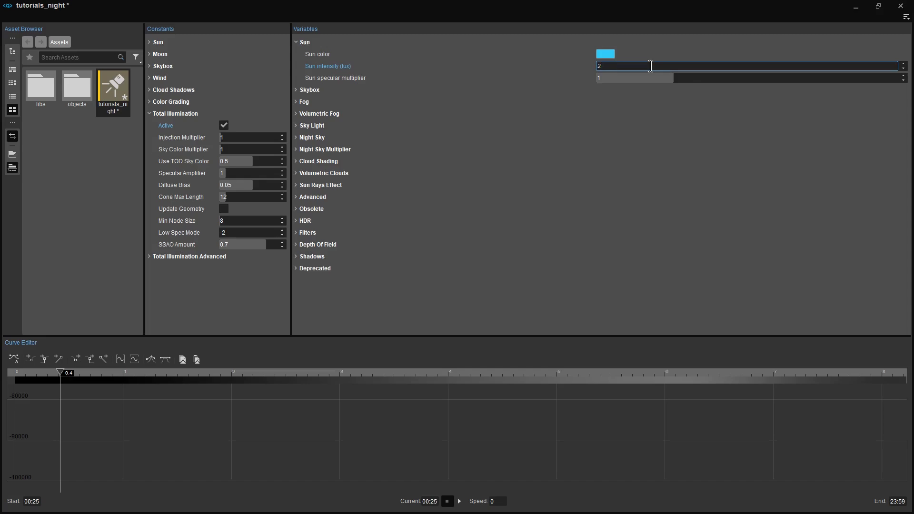
key(alt+Tab)
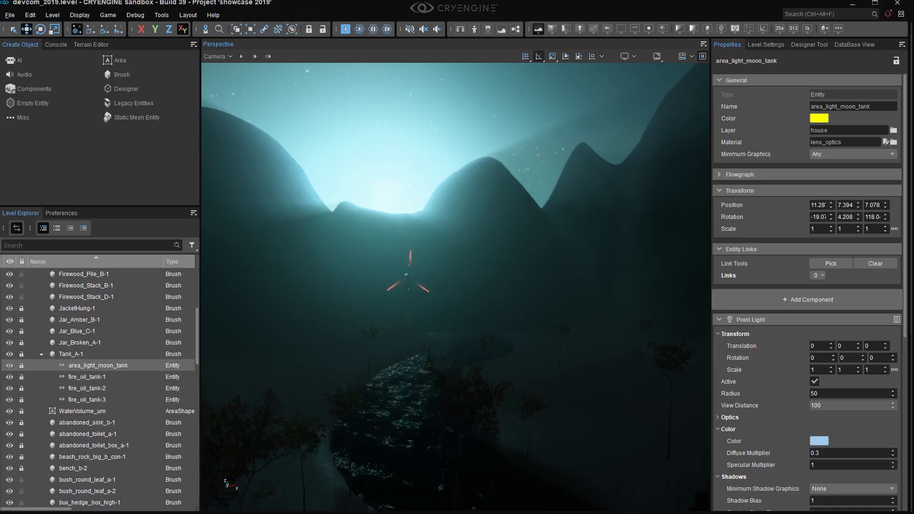
key(alt+Tab)
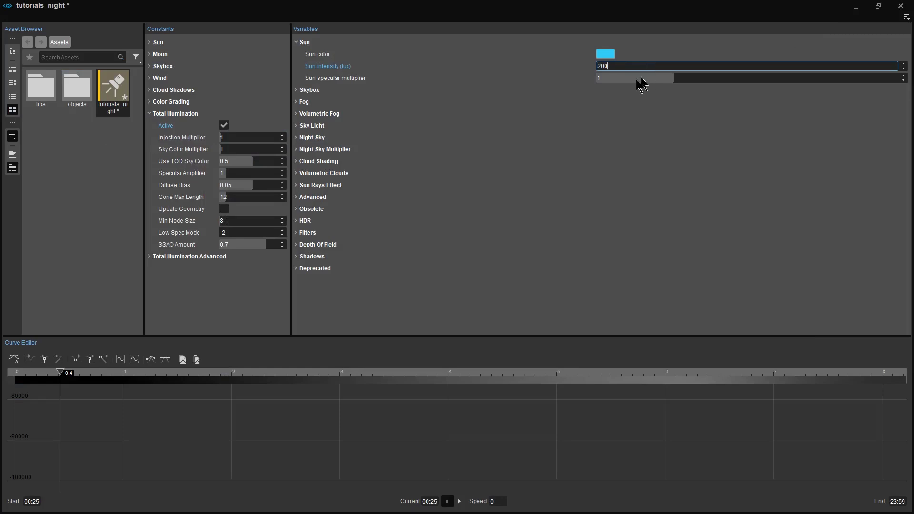
key(alt+Tab)
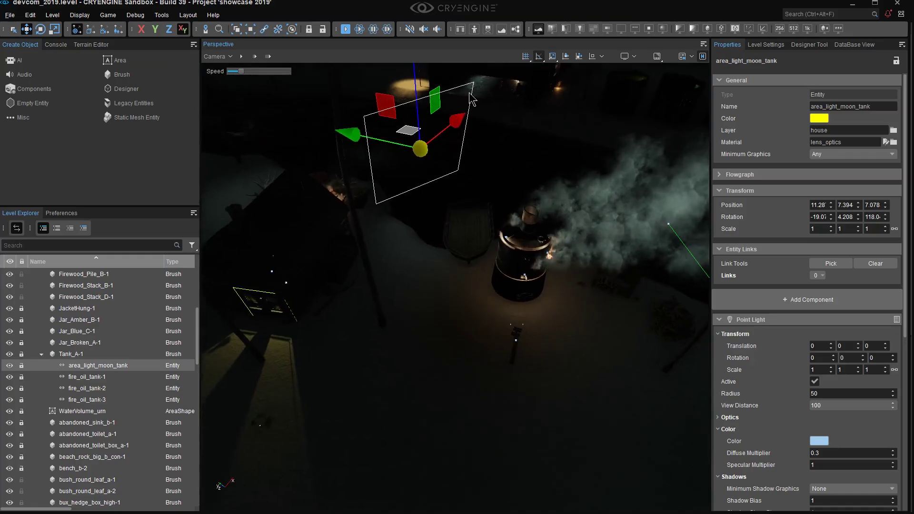
- Examine the area_light_moon_tank reflection on the oil tank up close from several directions
right_drag(491, 259, 491, 258)
key(w)
key(w)
key(w)
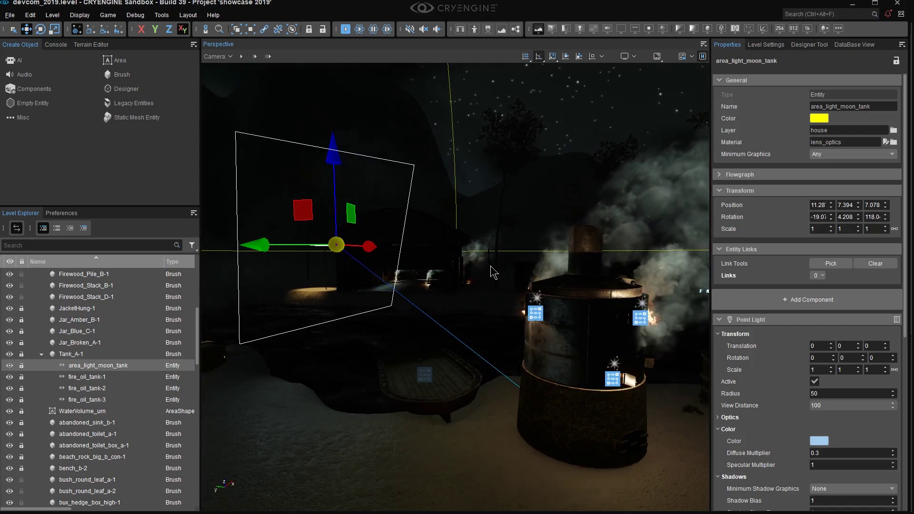
right_drag(491, 258, 491, 258)
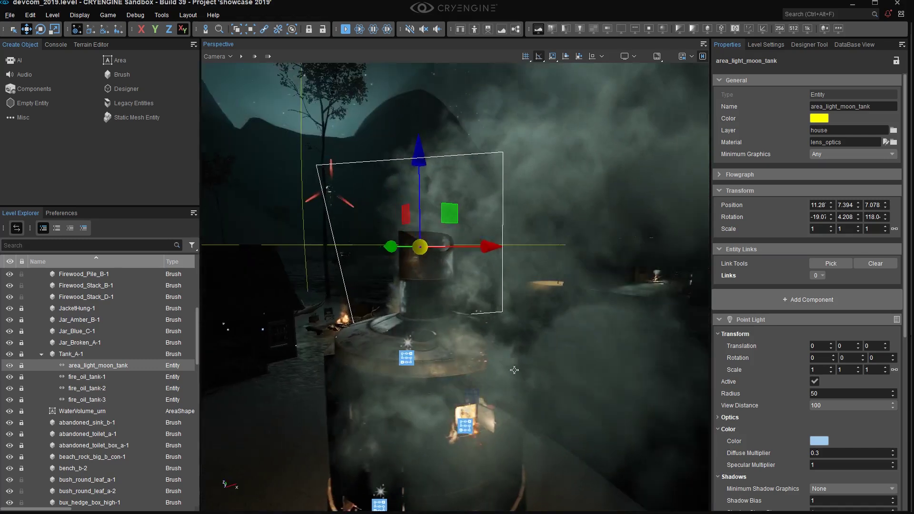
- Draw a box-shaped clip volume about 2.64 by 2.64 and 1.81 high on the ground beside the oil tank
key(d)
right_drag(524, 372, 635, 371)
key(a)
scroll(486, 503, down, 5)
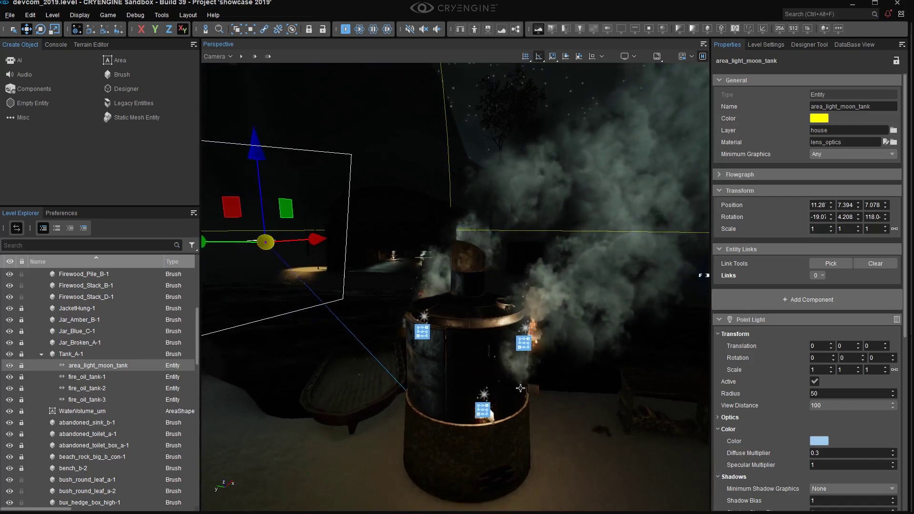
right_drag(704, 454, 685, 455)
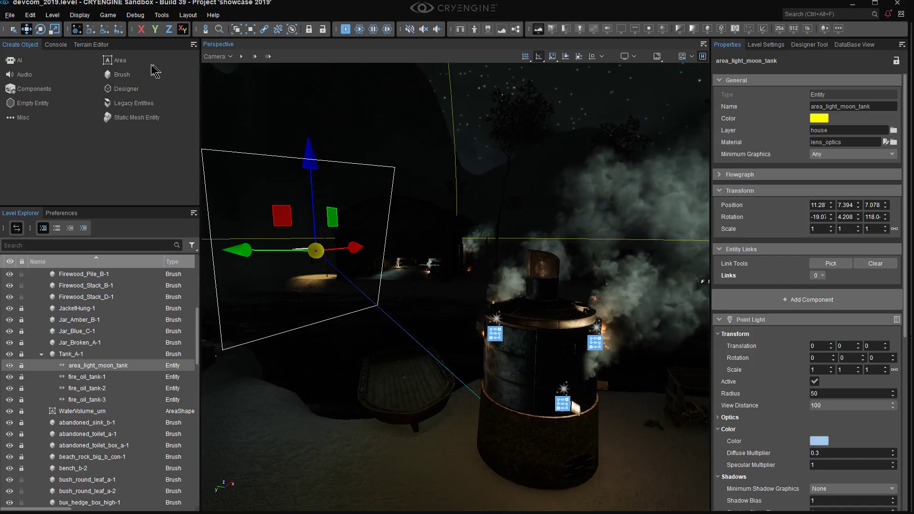
click(120, 61)
click(158, 85)
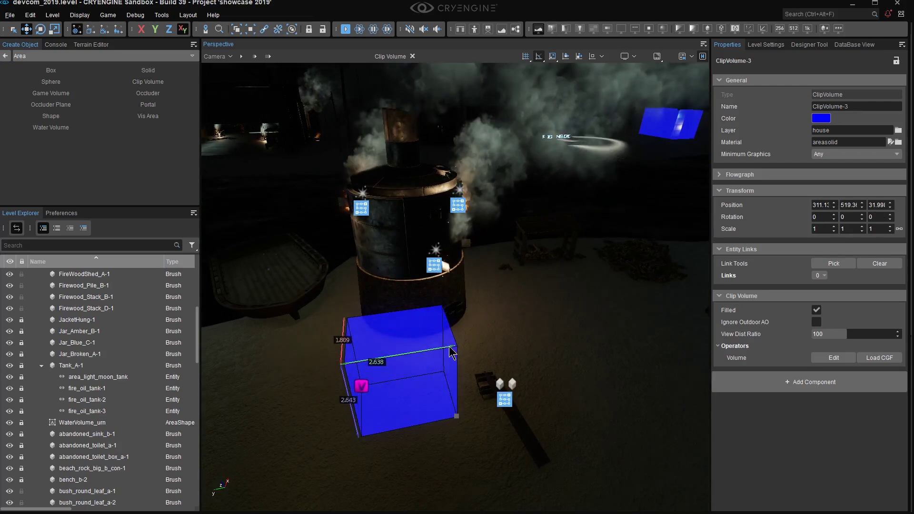
click(449, 346)
key(d)
right_drag(449, 346, 460, 355)
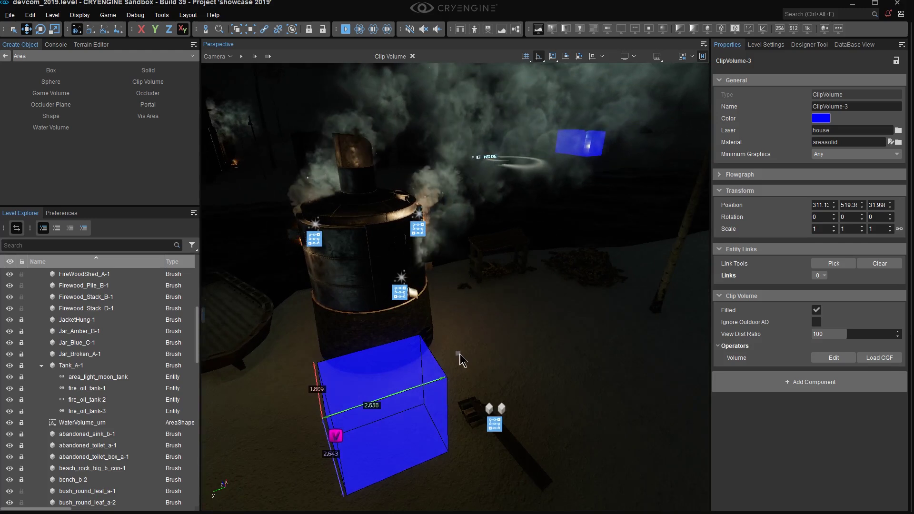
click(413, 57)
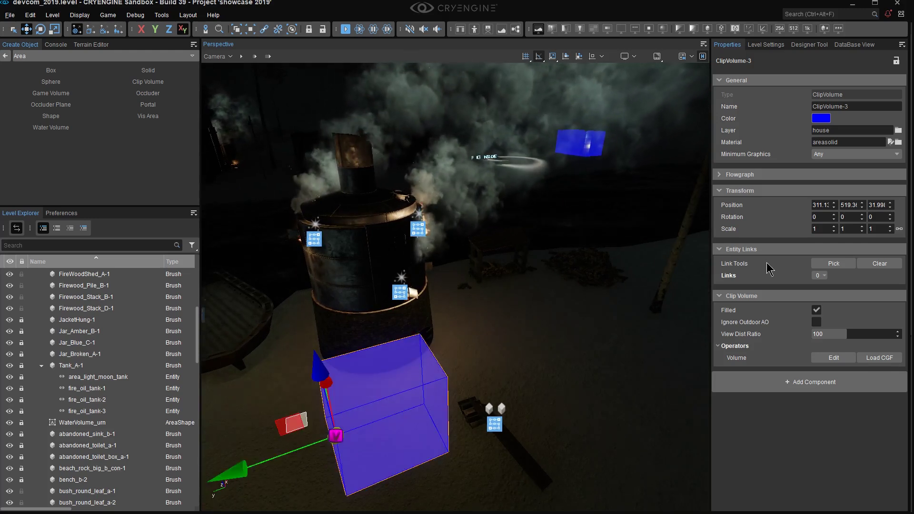
- Edit the clip volume's shape by adding a 16-sided cylinder about 2.29 in radius and 6.33 high beside the oil tank
click(834, 358)
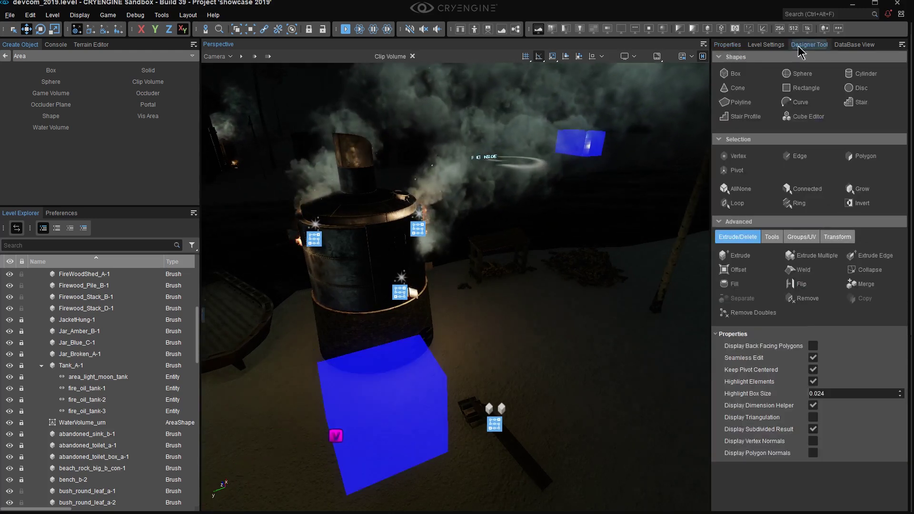
key(d)
right_drag(644, 158, 484, 153)
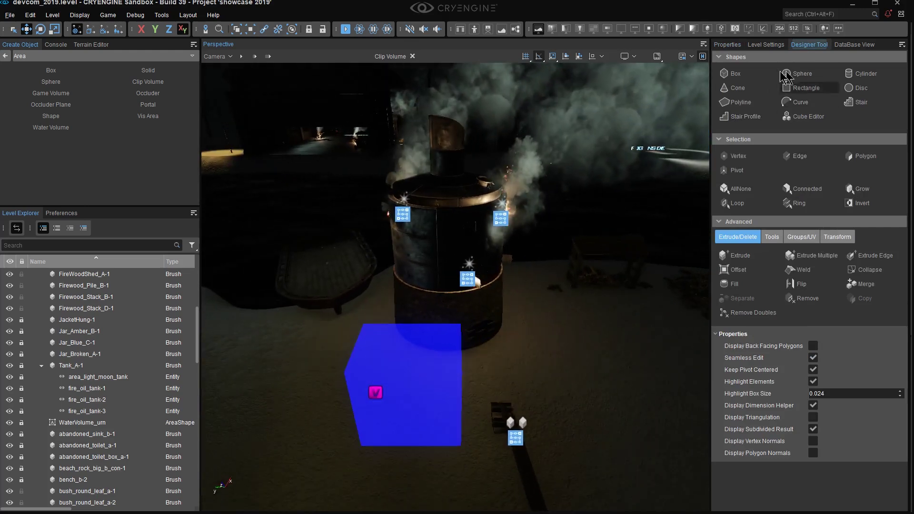
key(d)
right_drag(587, 280, 514, 270)
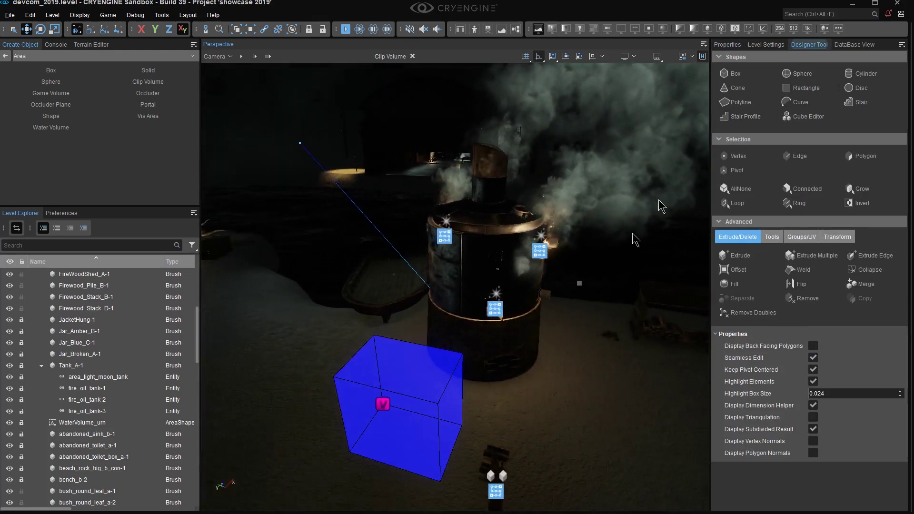
click(865, 74)
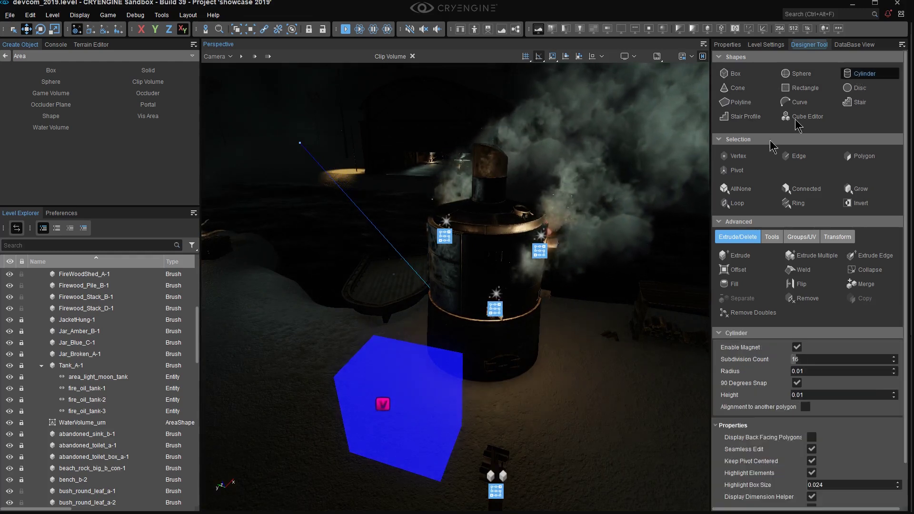
key(w)
right_drag(604, 276, 608, 280)
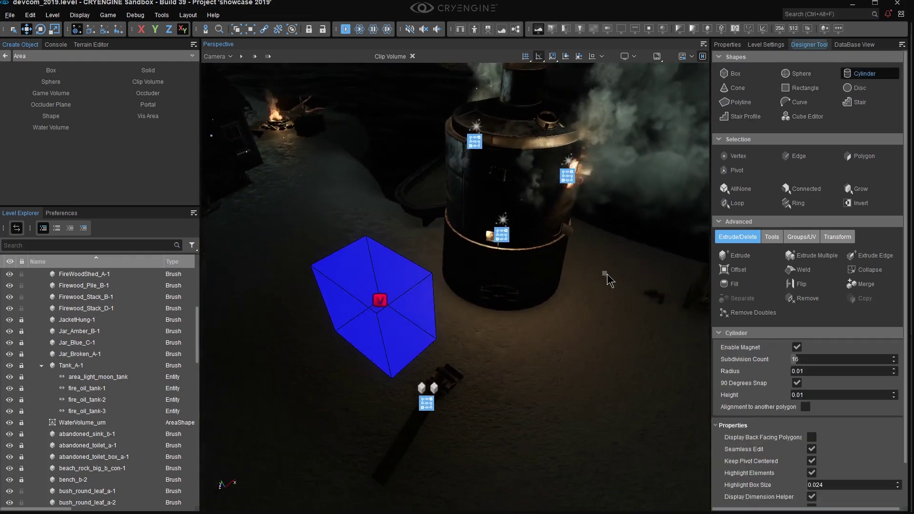
drag(591, 349, 628, 376)
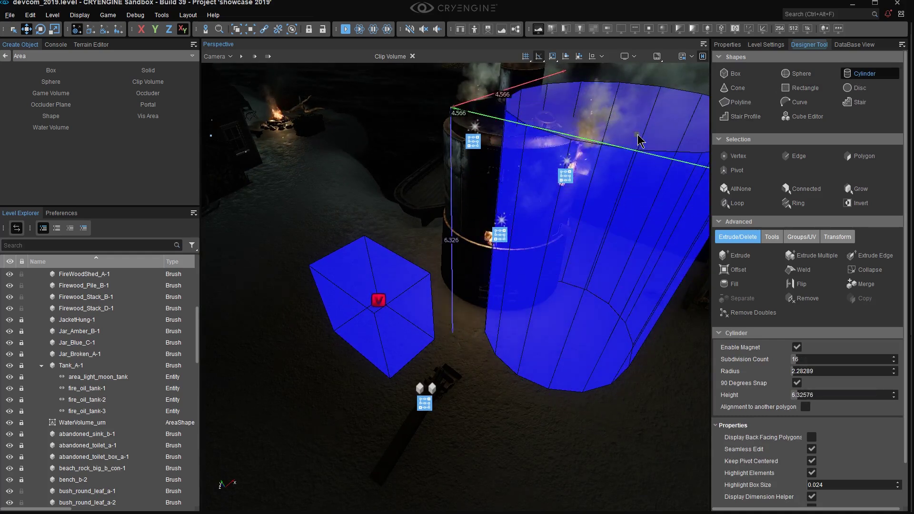
- Select the original box's edges in the clip volume and delete the clip volume from the level
right_drag(638, 135, 640, 136)
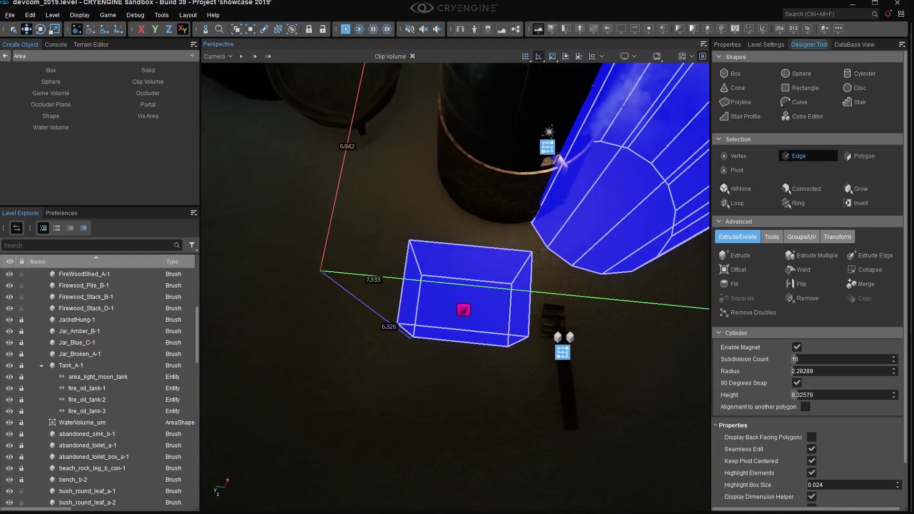
right_drag(402, 399, 404, 401)
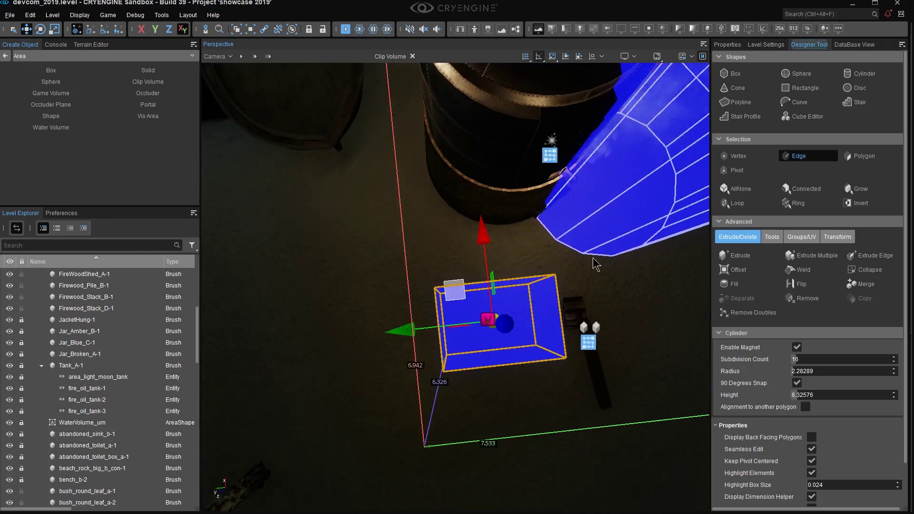
key(Delete)
right_drag(623, 334, 622, 326)
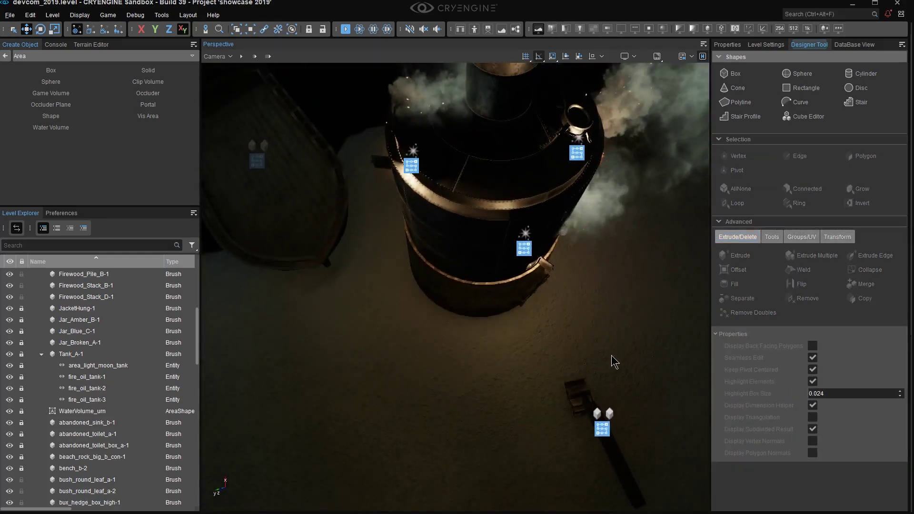
right_drag(611, 356, 612, 352)
right_drag(514, 249, 501, 284)
key(s)
scroll(509, 266, down, 2)
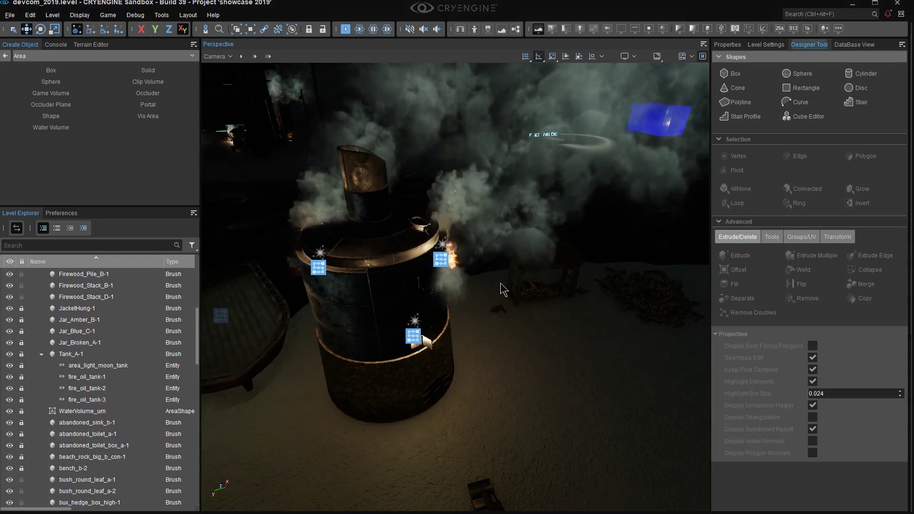
right_drag(501, 288, 471, 287)
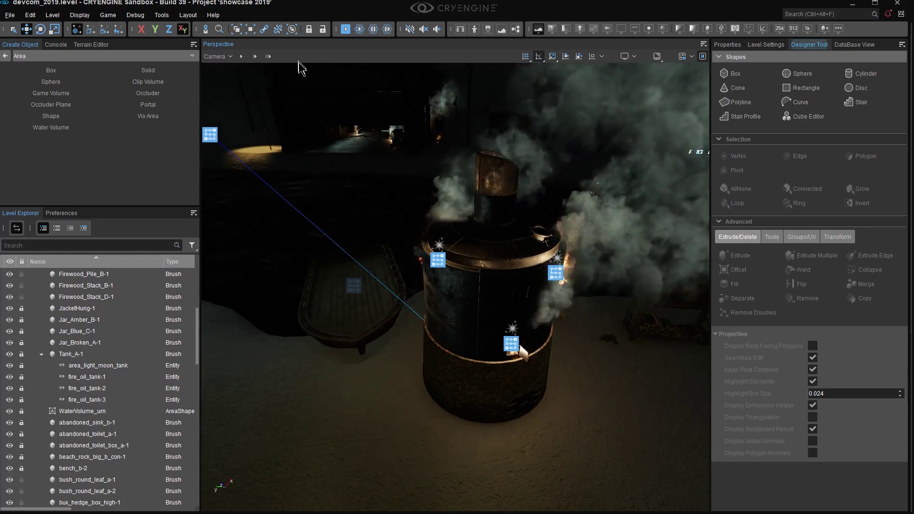
click(152, 83)
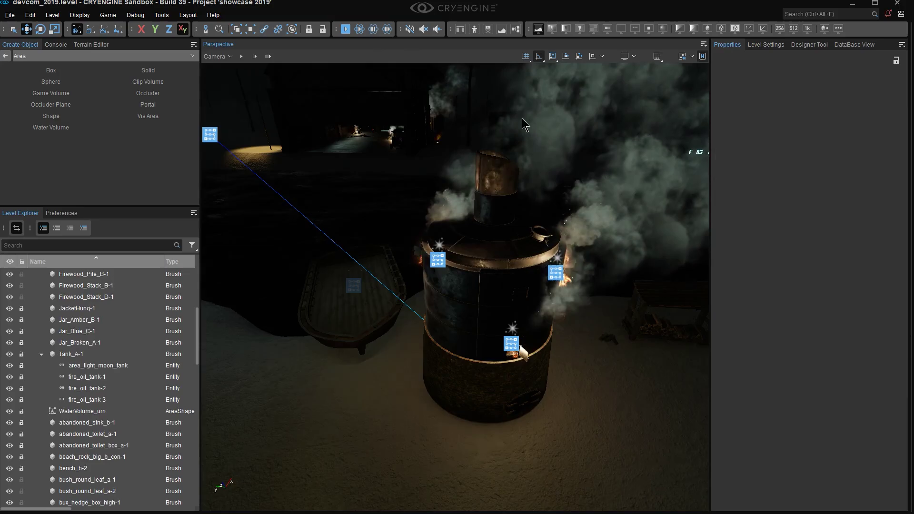
click(413, 57)
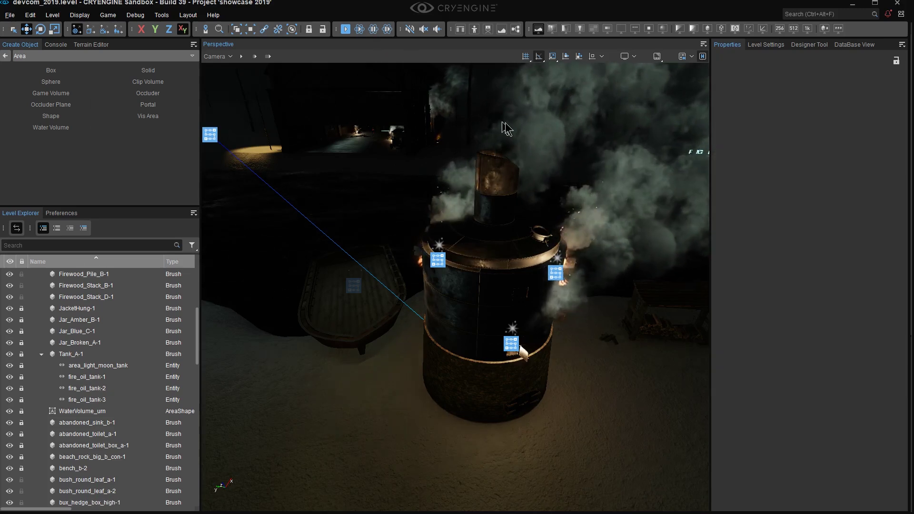
- Draw a 16-sided Designer cylinder about 2.36 in radius and 7.89 high on the ground next to the oil tank
click(811, 45)
click(854, 74)
right_drag(598, 213, 598, 263)
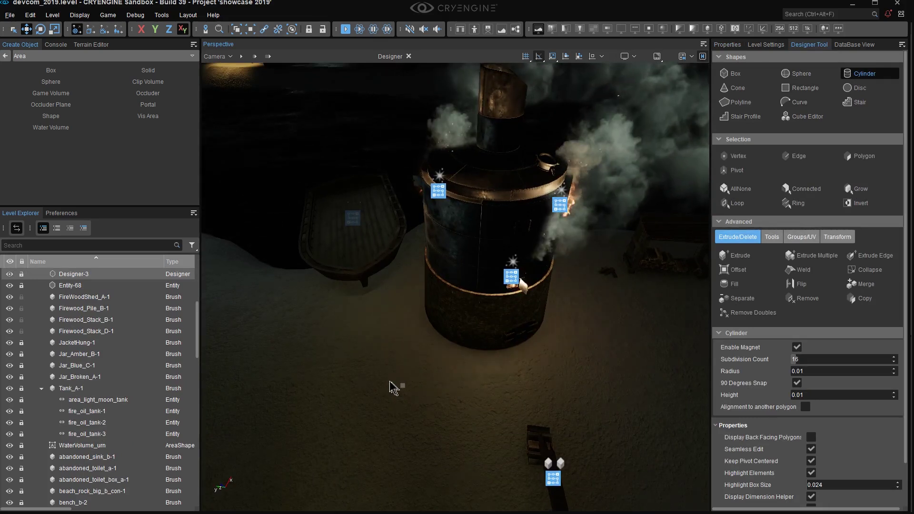
drag(346, 365, 405, 411)
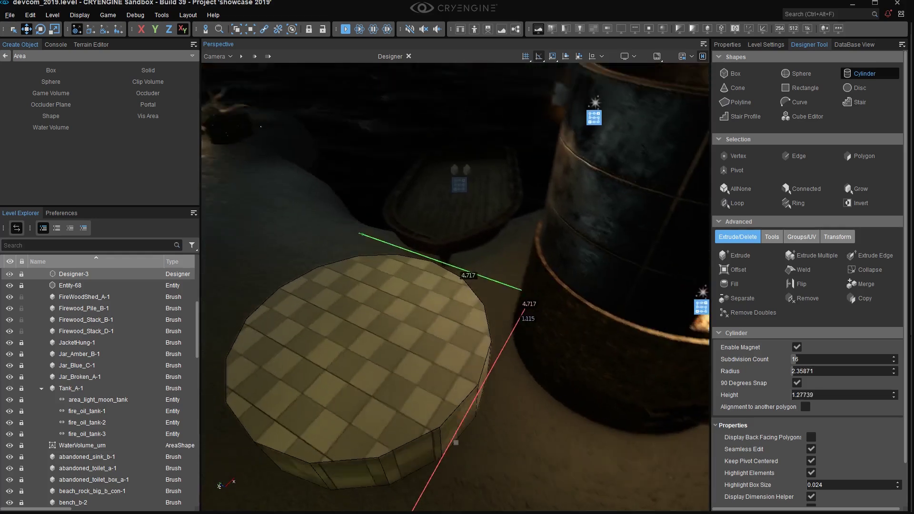
right_drag(456, 442, 441, 367)
middle_drag(446, 367, 445, 366)
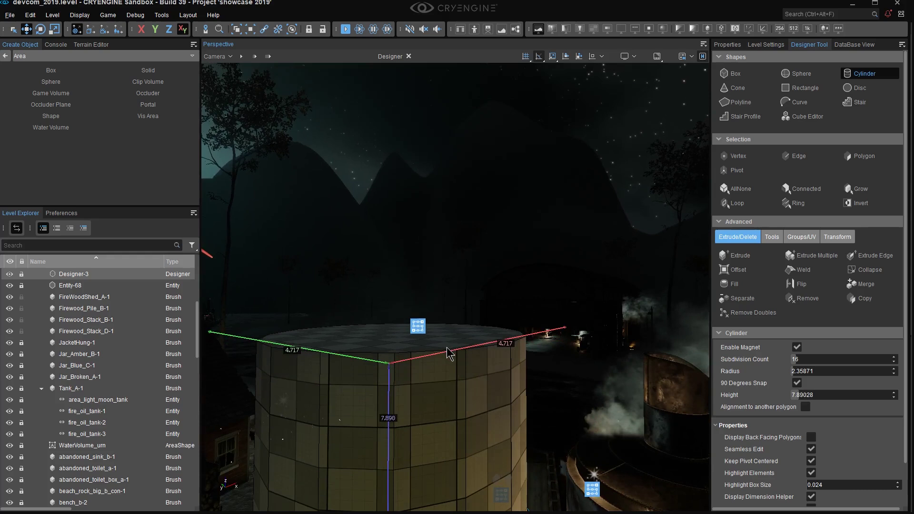
click(447, 353)
click(409, 57)
- Parent the cylinder to Tank_A-1 and set its position to 0, 0, 0 so it encloses the tank
right_drag(467, 275, 467, 278)
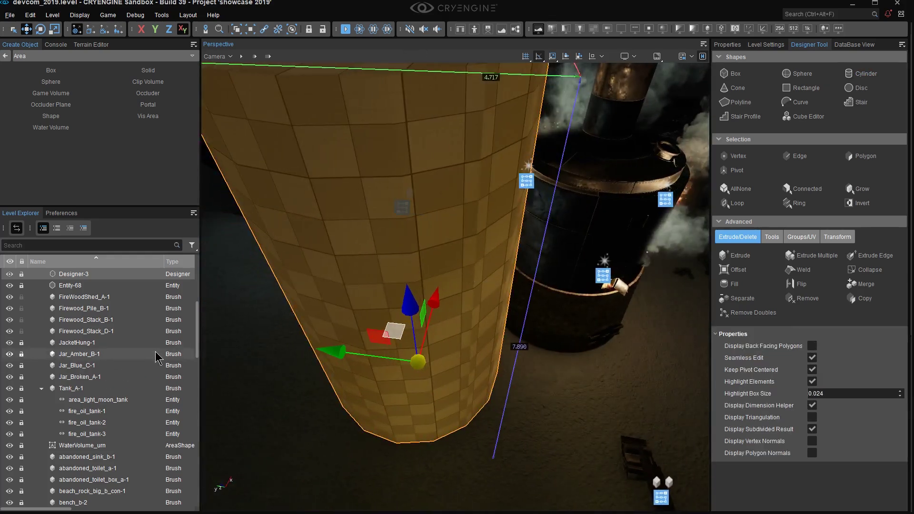
drag(76, 275, 72, 388)
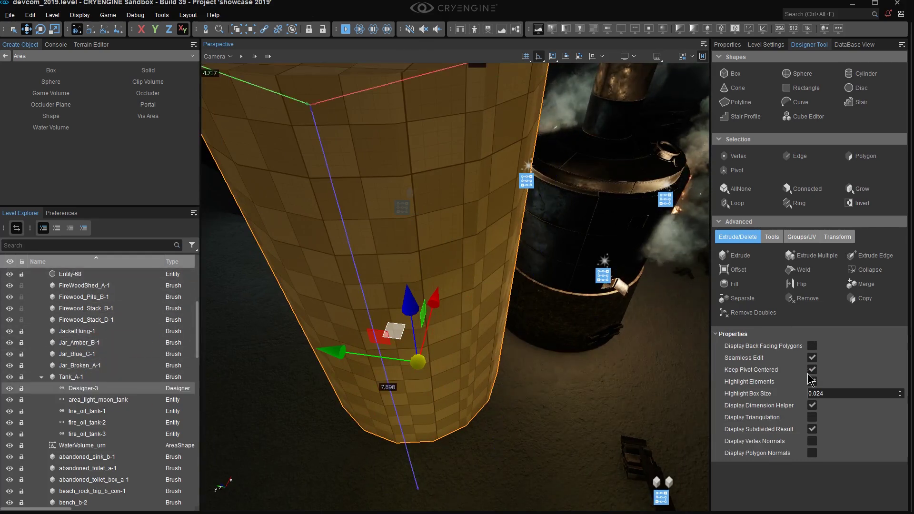
click(727, 46)
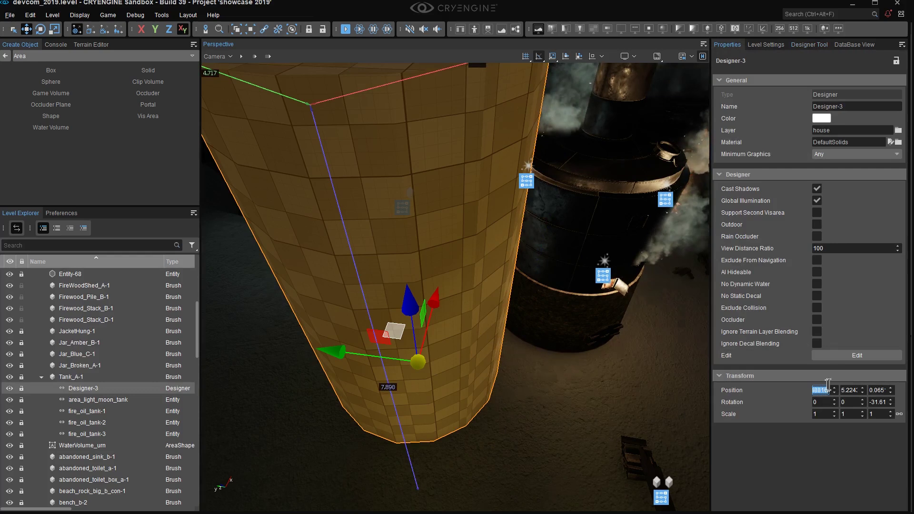
text(0)
key(Tab)
text(0)
key(Tab)
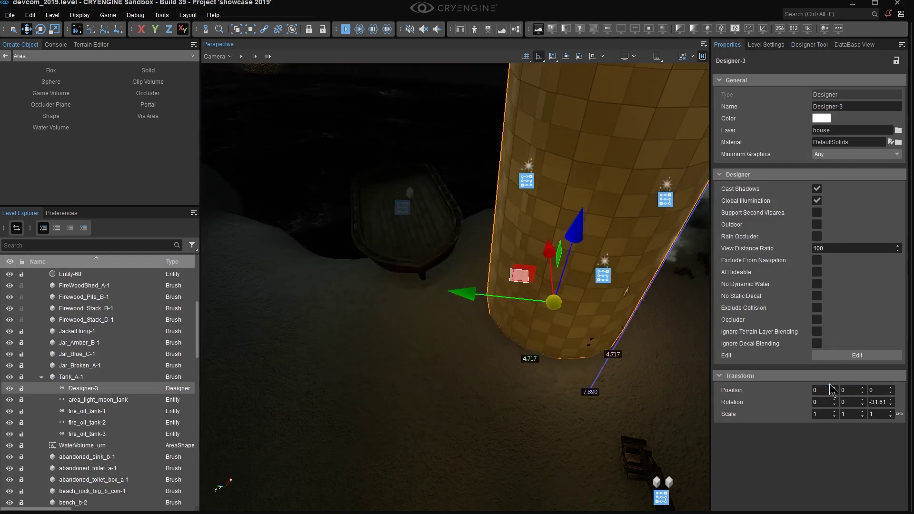
- Export the cylinder as CGF over oil_refinery_tank_A_clip_volume.cgf in the OilRefinery folder and remove the cylinder from the level
right_drag(523, 206, 526, 210)
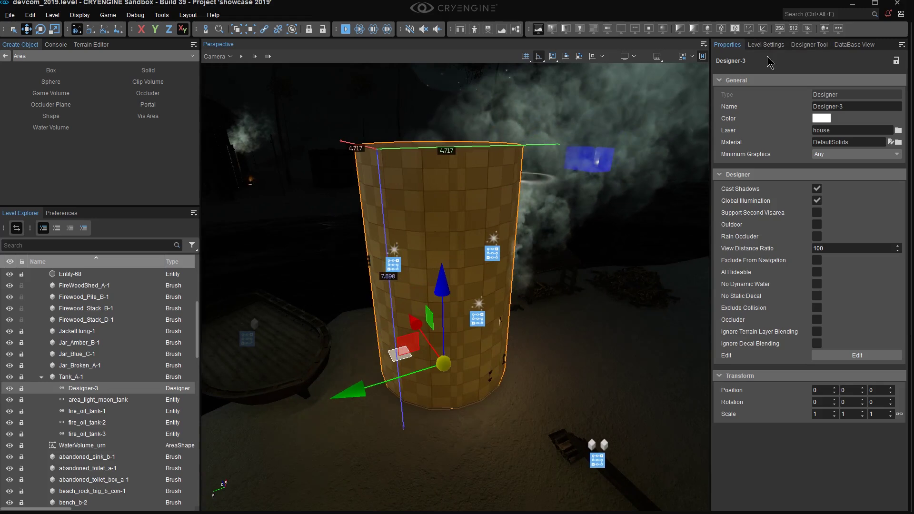
right_drag(465, 224, 465, 226)
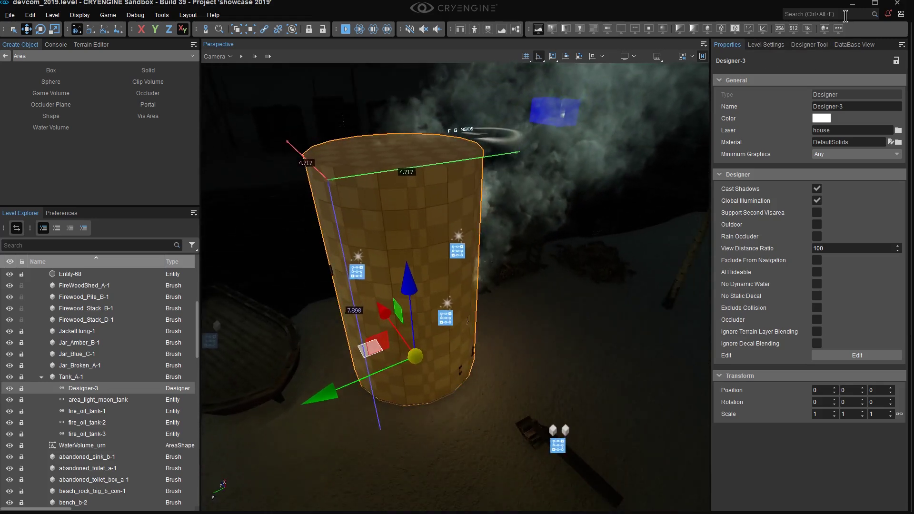
click(809, 44)
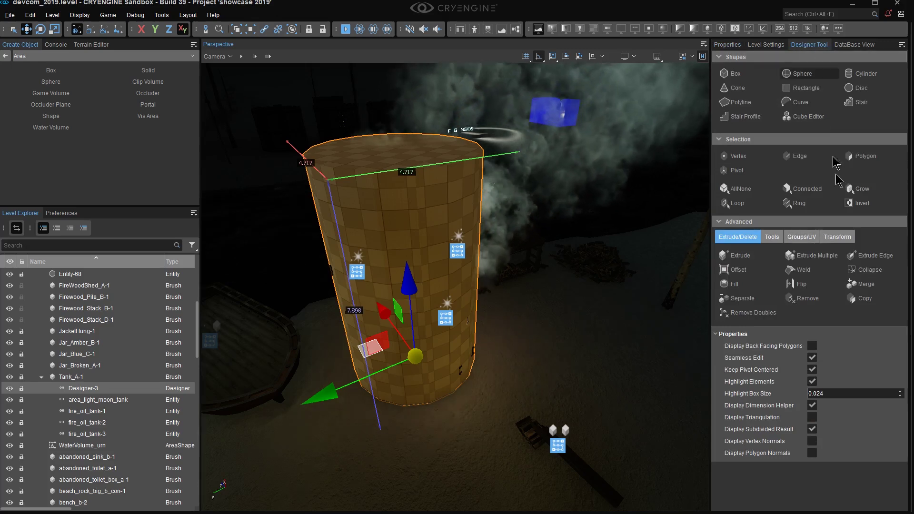
click(838, 236)
click(859, 270)
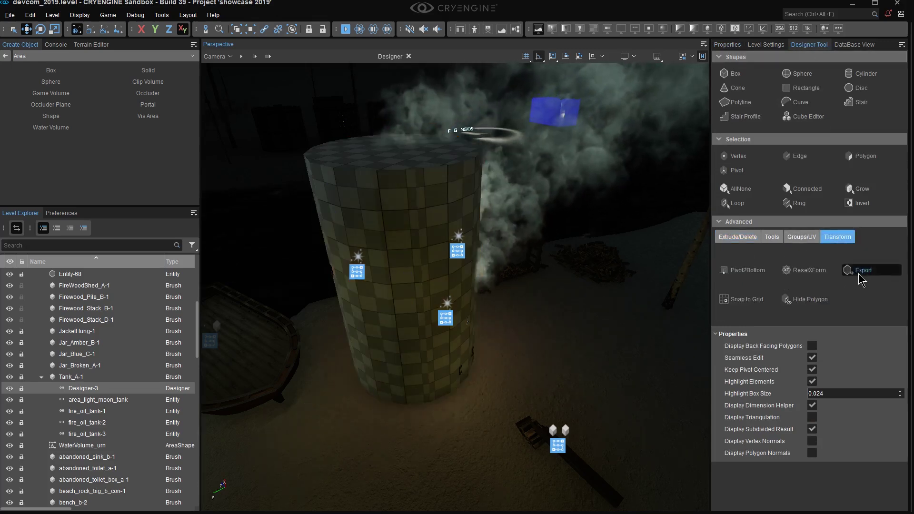
click(812, 361)
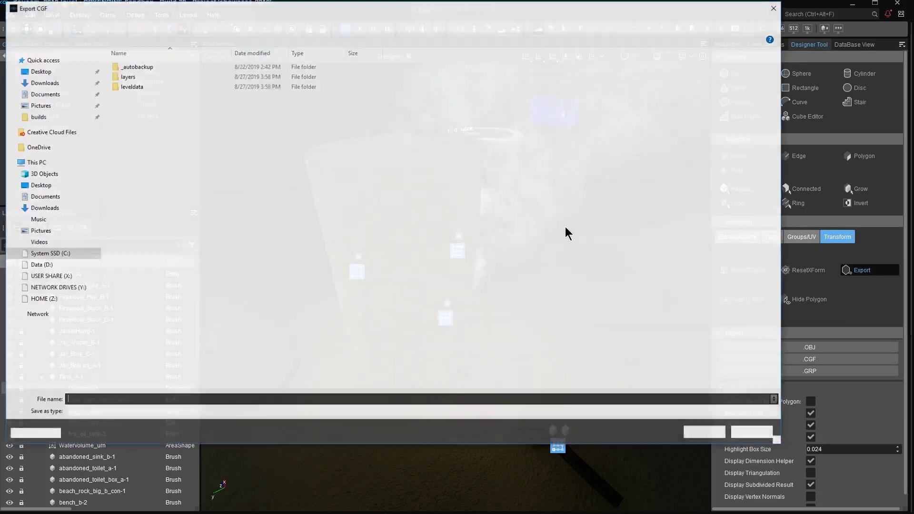
click(183, 67)
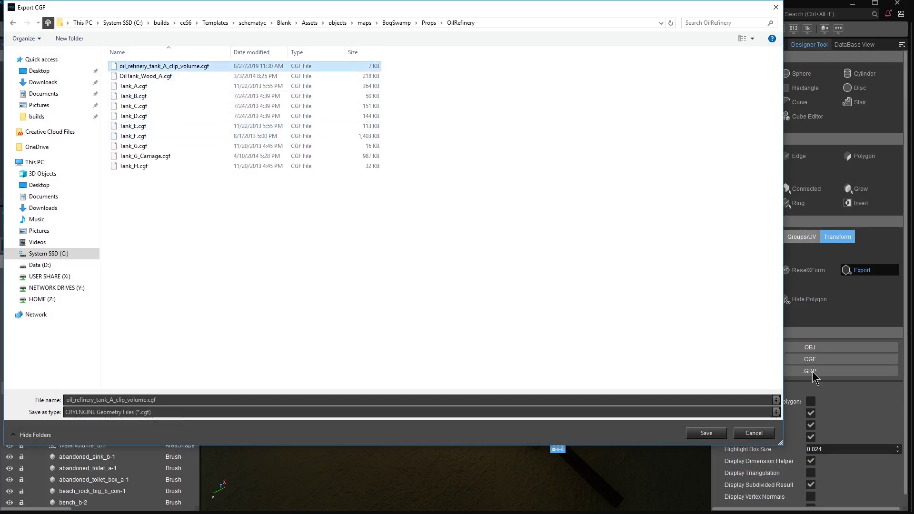
click(701, 430)
click(484, 261)
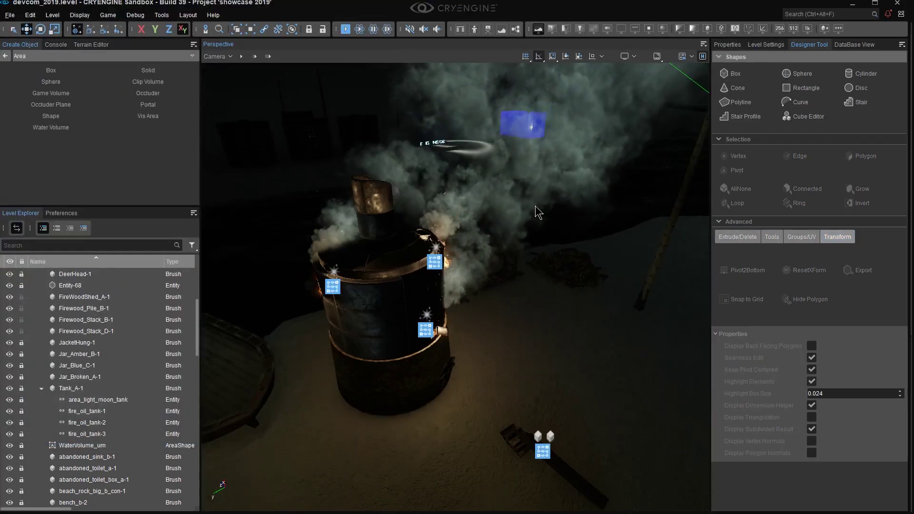
- Create a new clip volume near the oil tank and load the exported oil_refinery_tank_A_clip_volume.cgf as its shape
right_drag(535, 208, 499, 210)
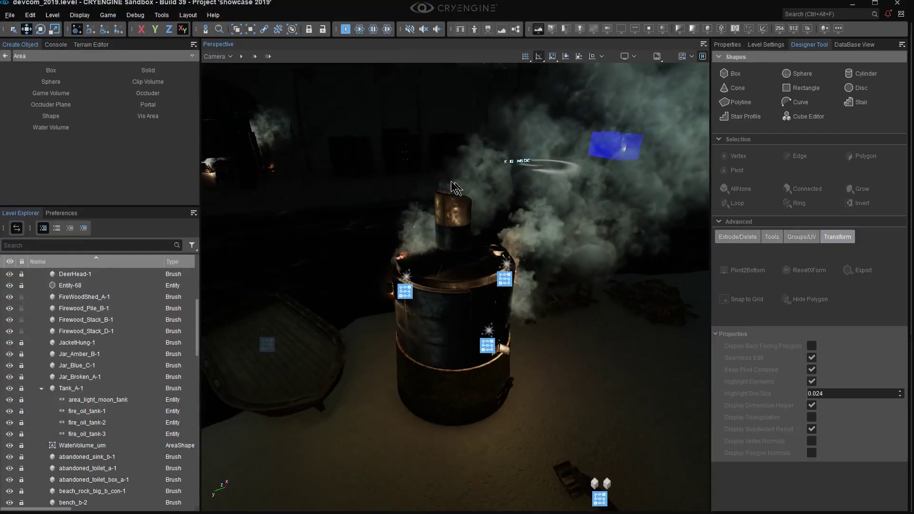
click(417, 173)
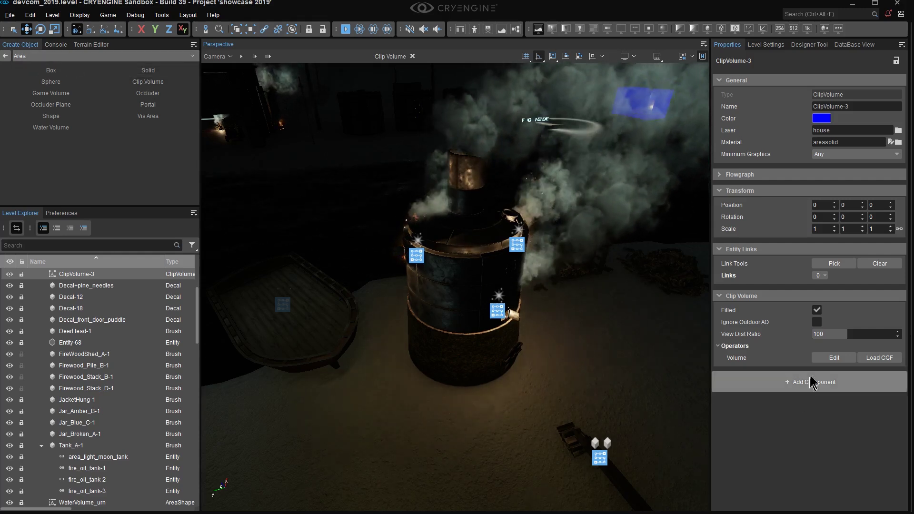
click(881, 358)
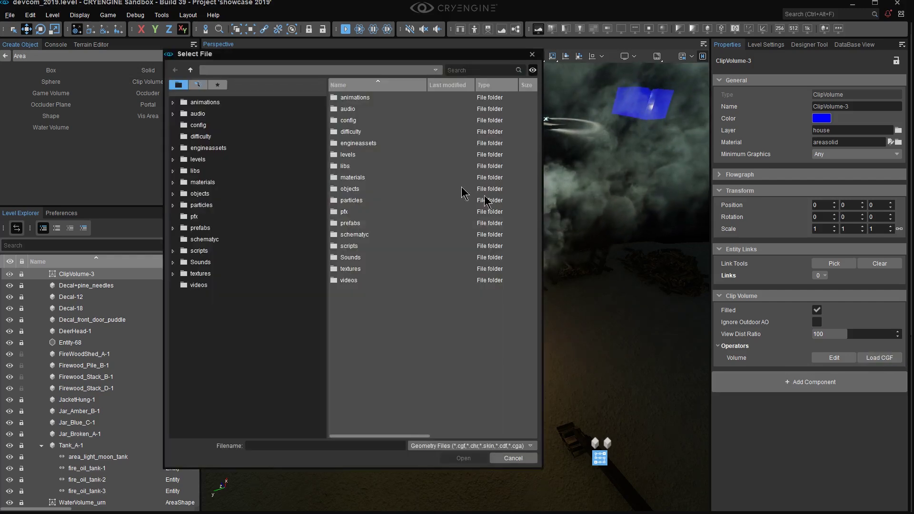
double_click(380, 193)
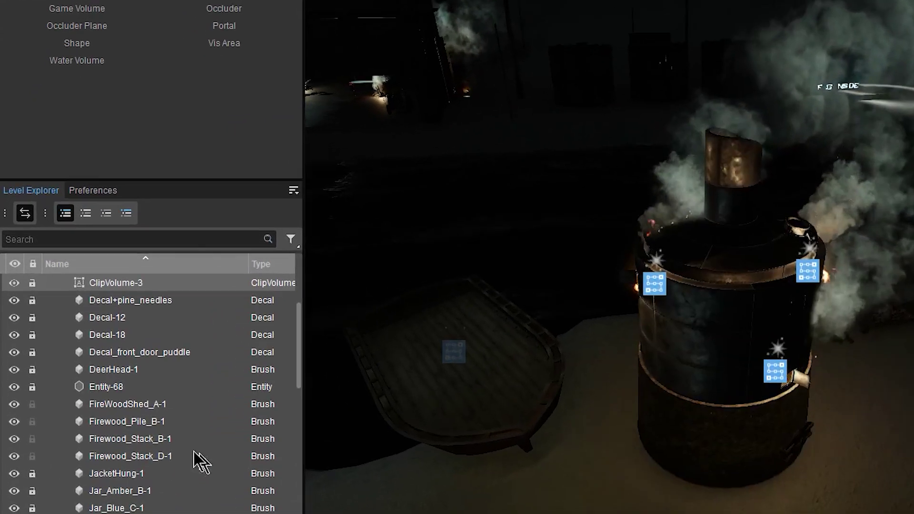
scroll(95, 342, up, 1)
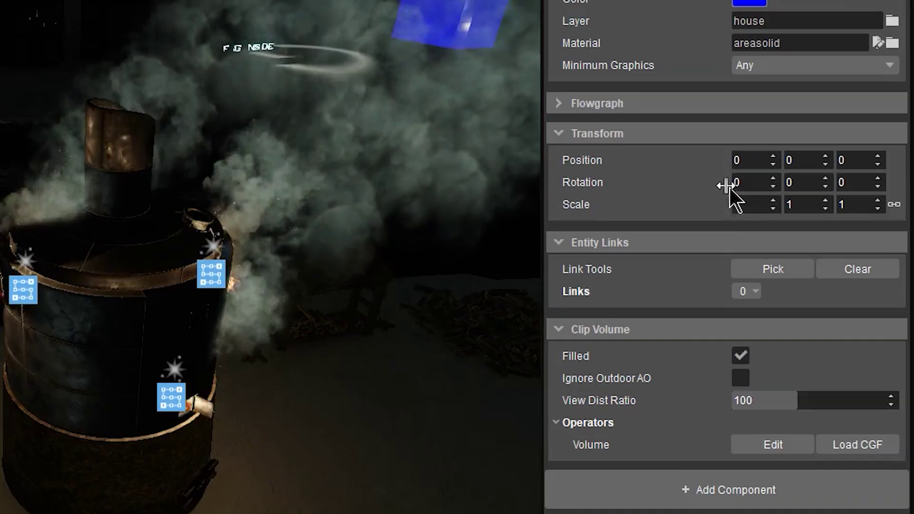
- Move the cylindrical clip volume from the level origin onto the ground beside the oil tank and rename it ClipVolume_oil_tank
key(z)
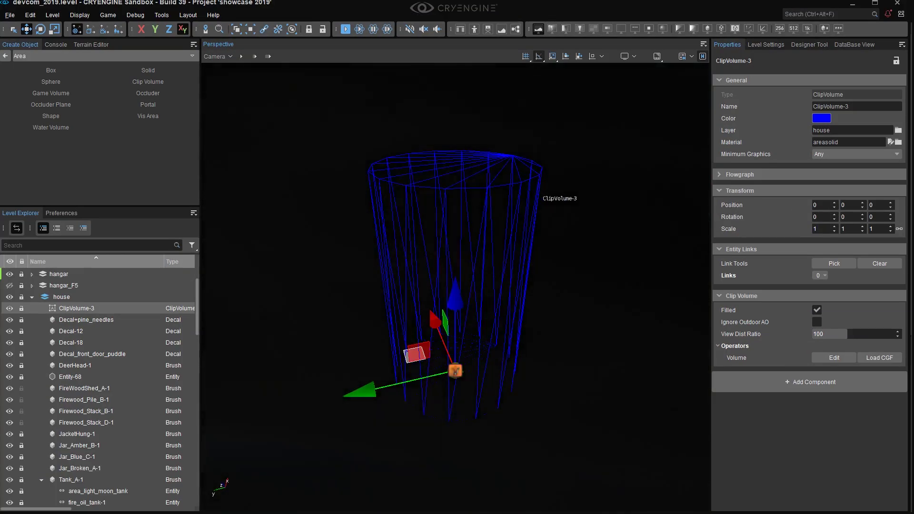
middle_drag(537, 194, 541, 245)
scroll(538, 238, down, 5)
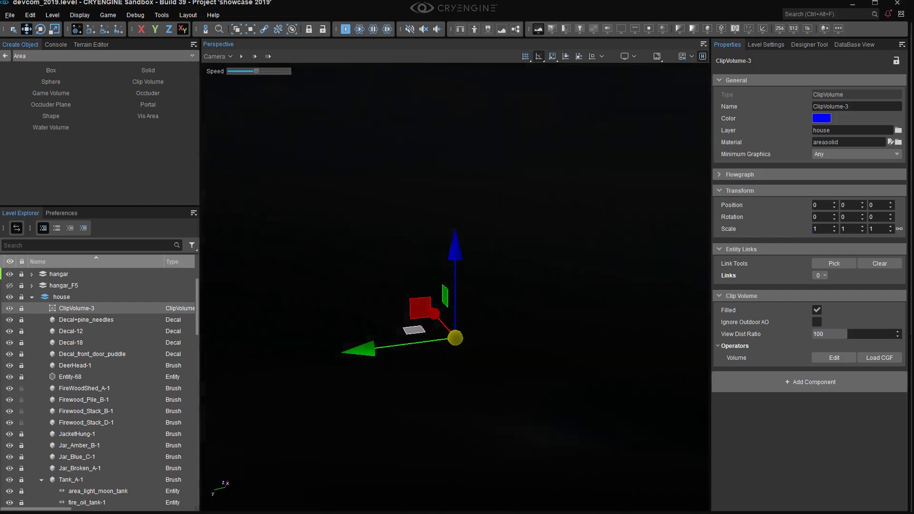
right_drag(539, 238, 649, 260)
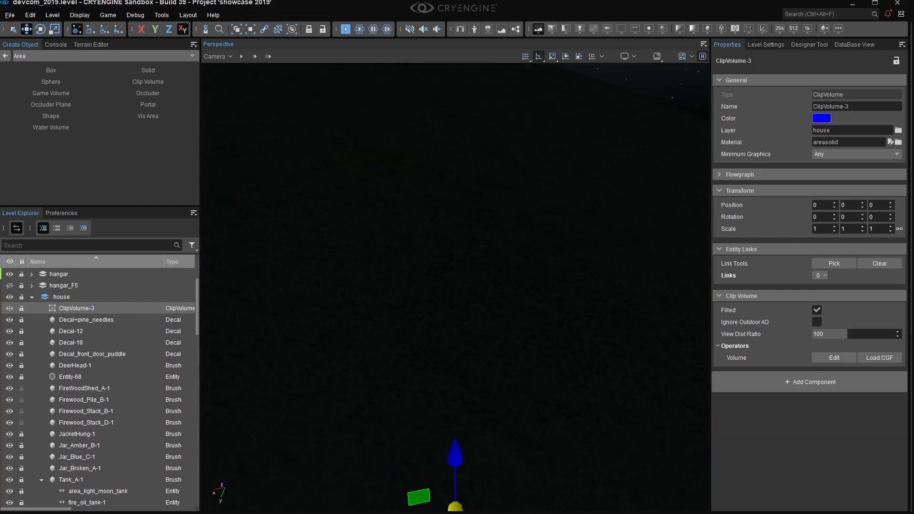
right_drag(650, 261, 472, 266)
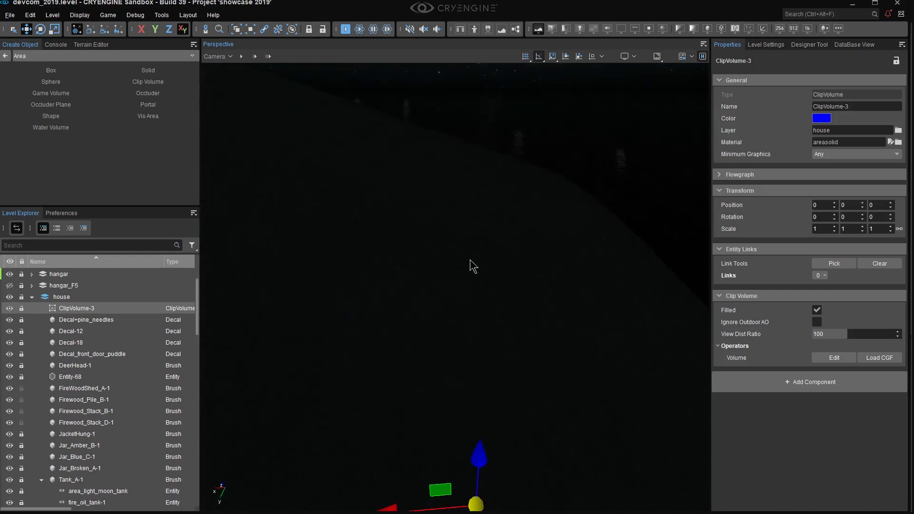
key(shift+F1)
right_drag(296, 291, 267, 292)
right_drag(229, 320, 276, 318)
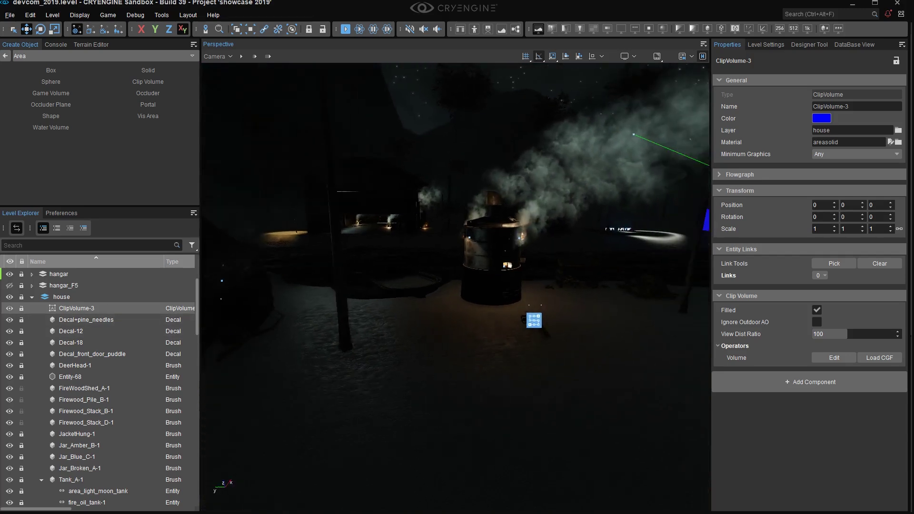
ctrl+shift+click(473, 336)
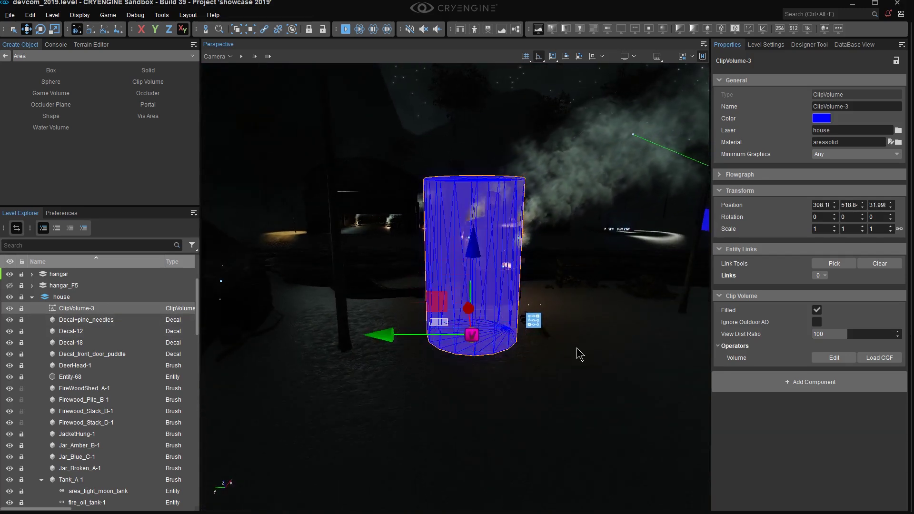
middle_drag(577, 353, 582, 305)
right_drag(582, 305, 603, 354)
right_drag(603, 354, 609, 374)
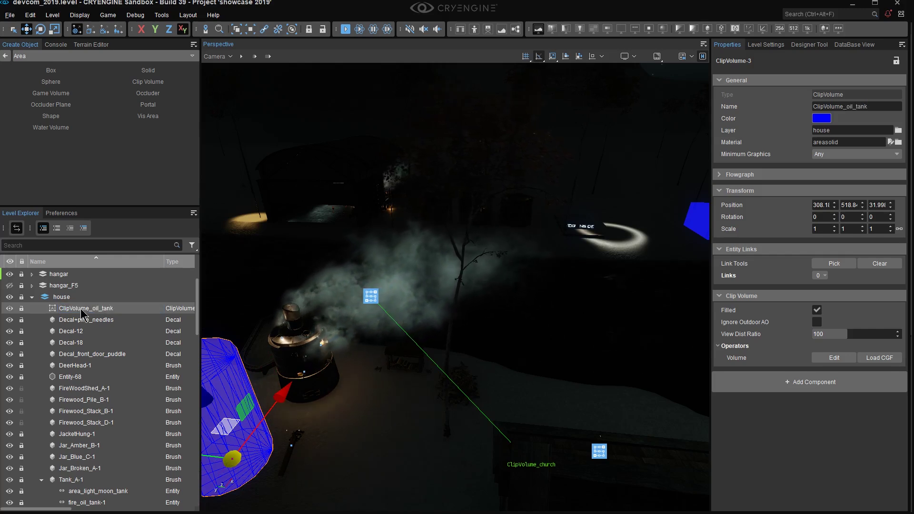
- Parent ClipVolume_oil_tank to Tank_A-1 and set its position and rotation to 0, 0, 0
drag(85, 413, 75, 484)
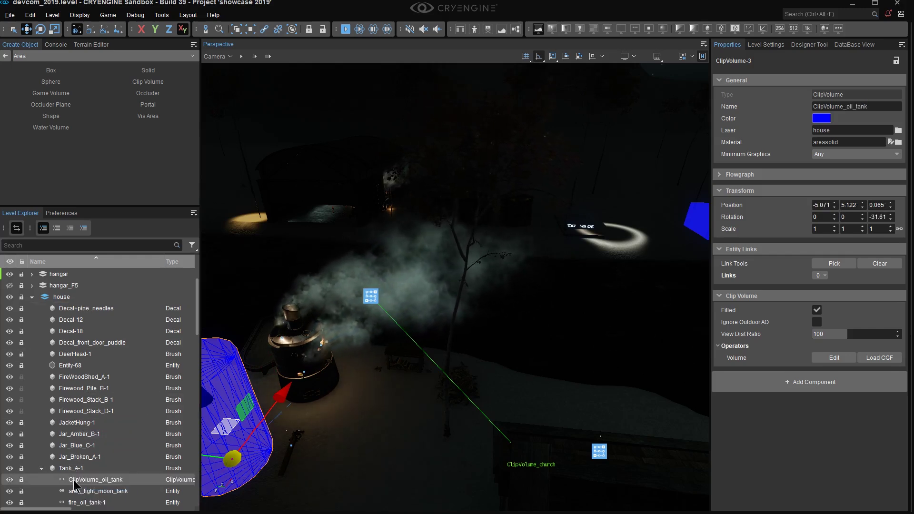
double_click(121, 479)
text(0)
key(Tab)
text(0)
key(Return)
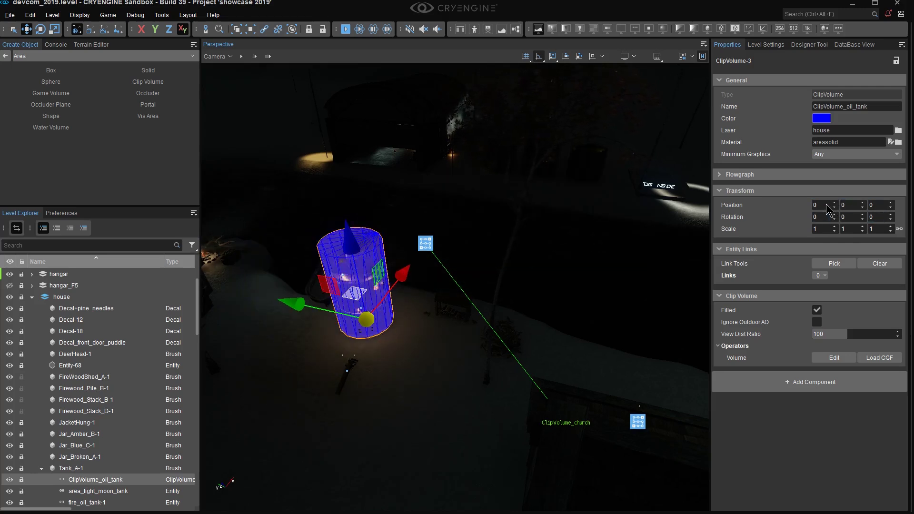
- Turn off the Filled display of ClipVolume_oil_tank and check its wireframe around the tank
alt+middle_drag(577, 252, 583, 333)
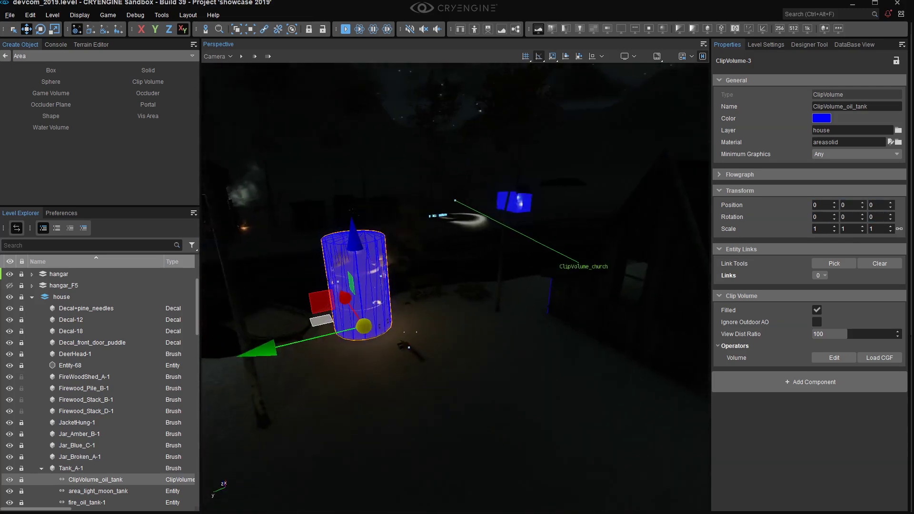
click(817, 310)
alt+middle_drag(371, 265, 288, 263)
right_drag(288, 263, 279, 272)
key(w)
alt+middle_drag(279, 272, 409, 239)
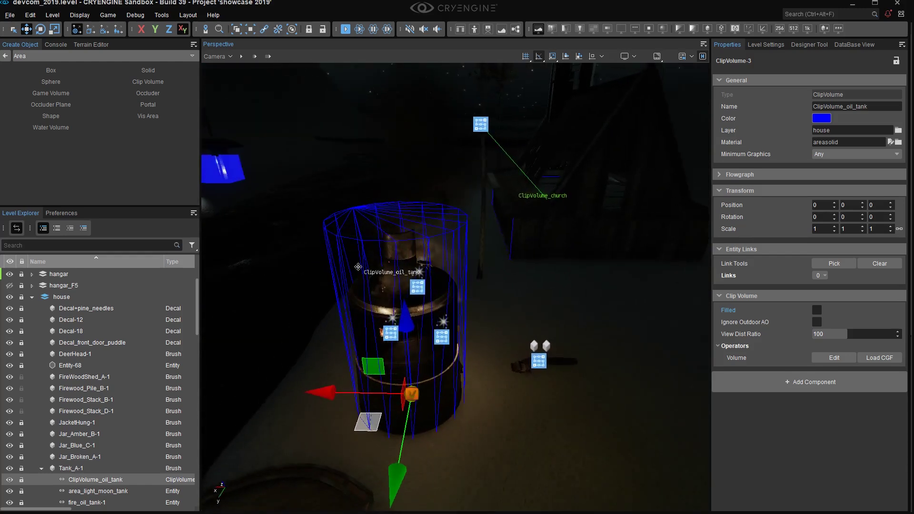
right_drag(411, 394, 405, 393)
key(s)
- Select area_light_moon_tank and link it to ClipVolume_oil_tank through its entity links
key(1)
right_drag(498, 375, 506, 333)
key(a)
alt+middle_drag(523, 338, 516, 341)
right_drag(516, 340, 493, 318)
key(a)
key(d)
click(333, 329)
key(a)
key(d)
key(a)
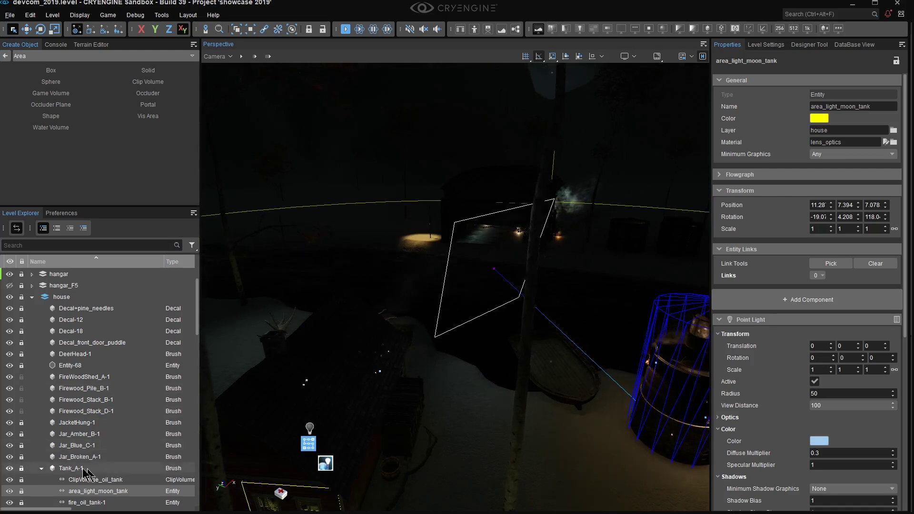
scroll(94, 493, down, 1)
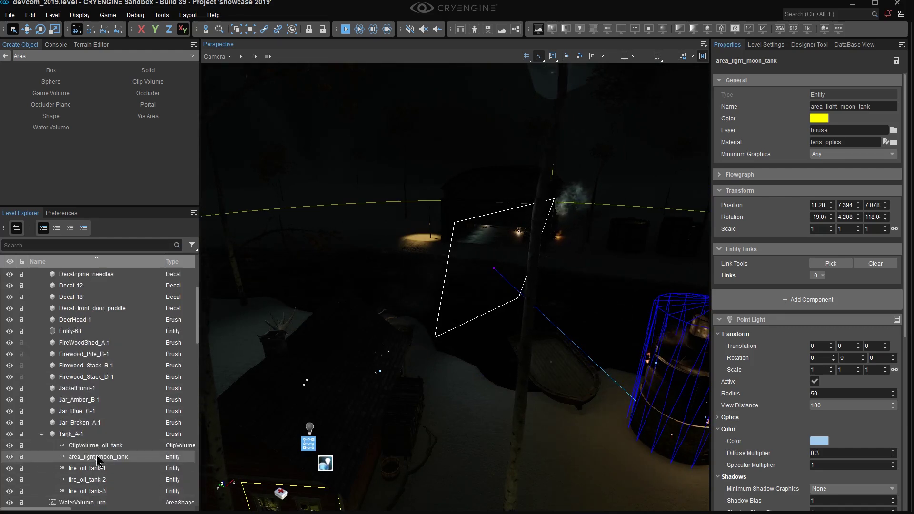
right_drag(672, 376, 688, 368)
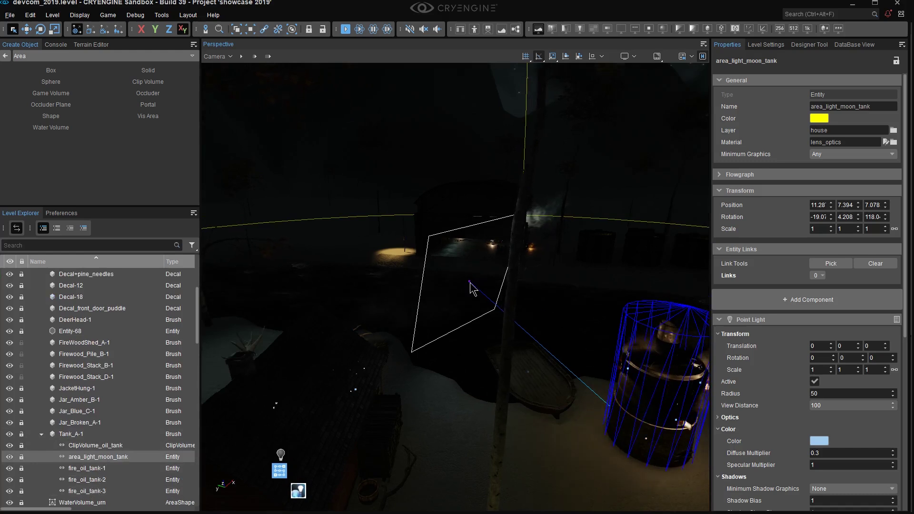
right_drag(470, 281, 521, 287)
key(s)
key(a)
key(w)
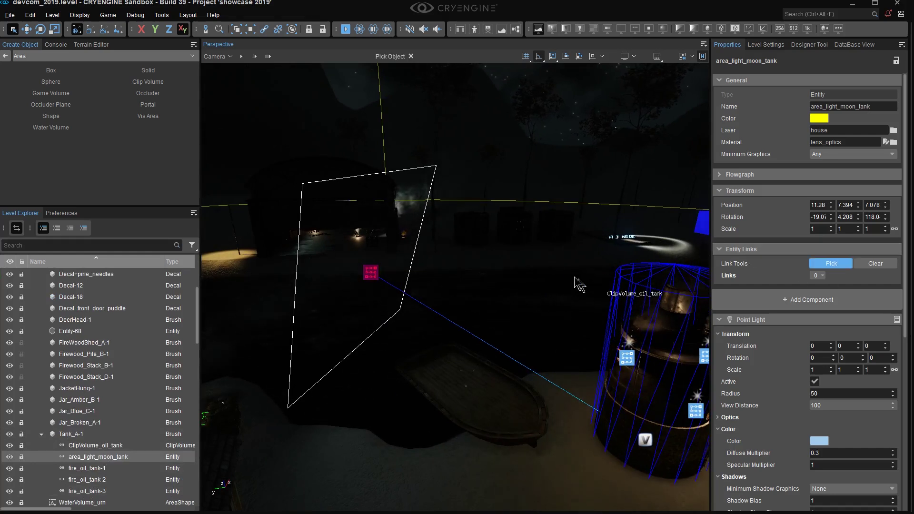
right_drag(577, 284, 592, 283)
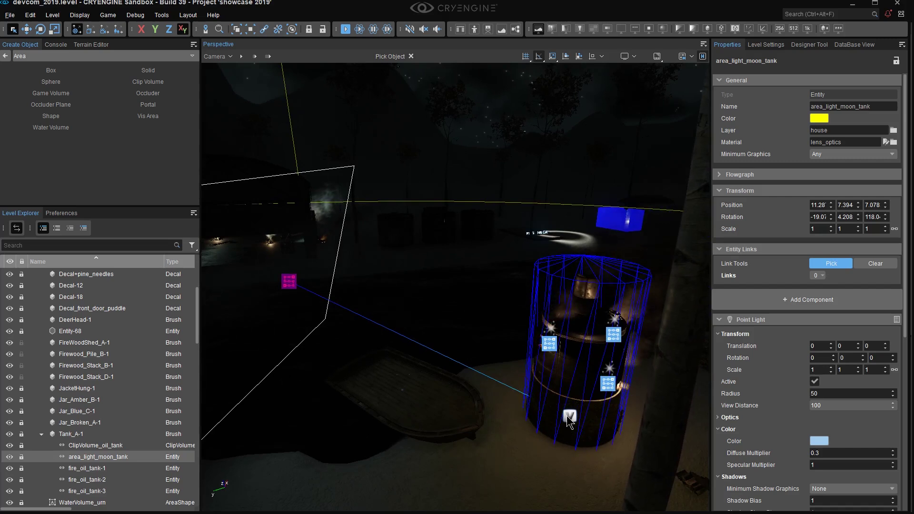
click(572, 292)
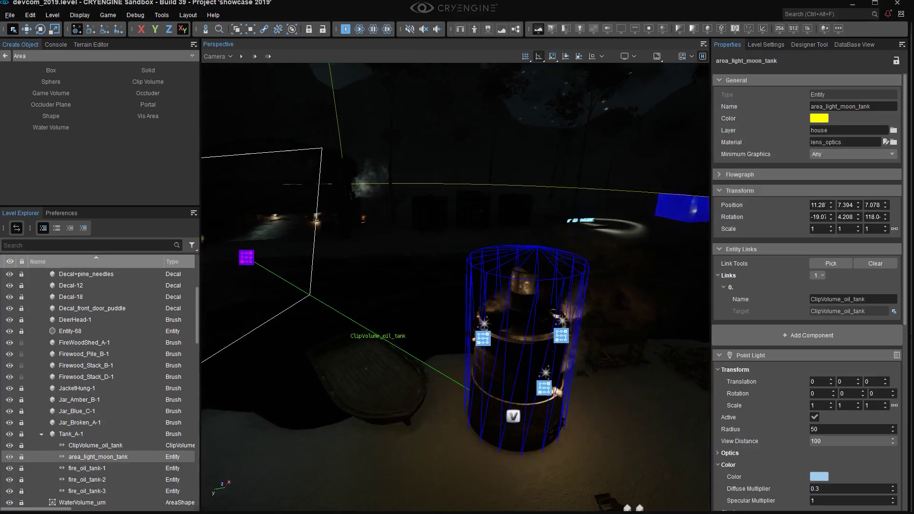
- Enable Only Affect This Area in the point light options of area_light_moon_tank
right_drag(429, 169, 385, 164)
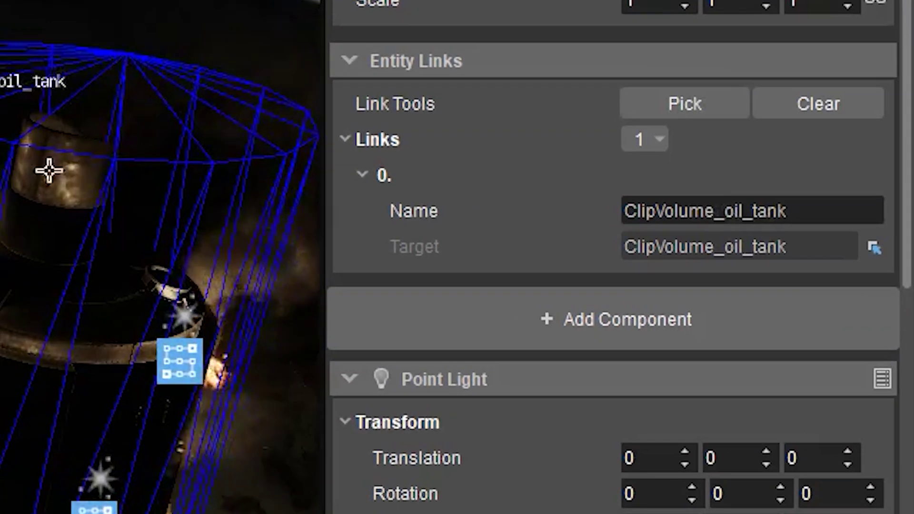
scroll(752, 457, down, 10)
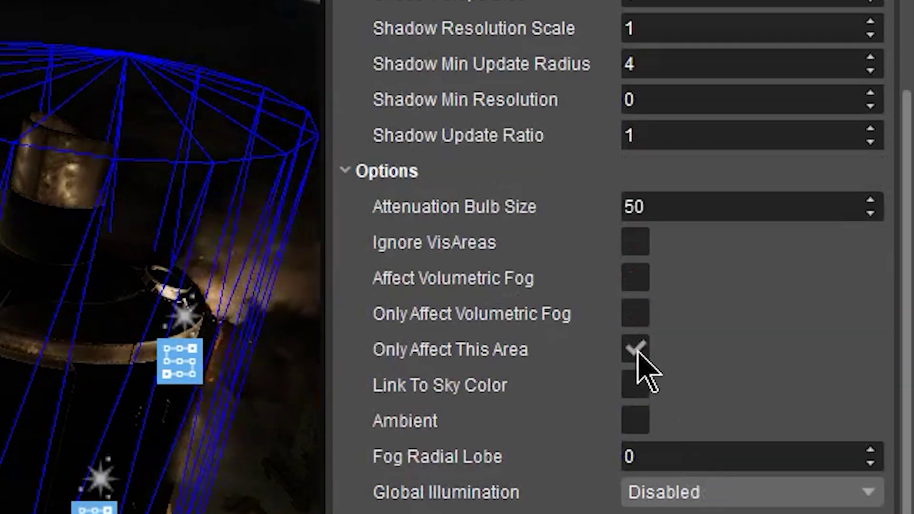
click(638, 356)
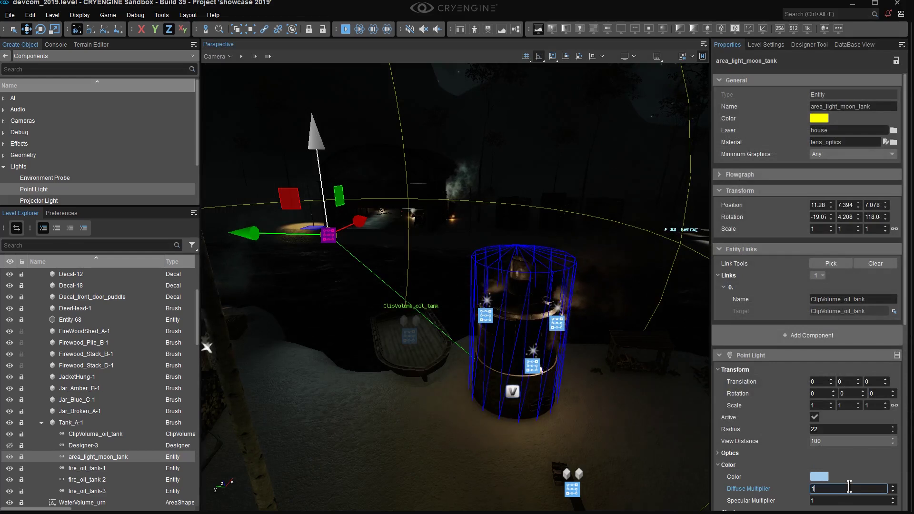
- Set the Diffuse Multiplier of area_light_moon_tank to 10
text(0)
key(Return)
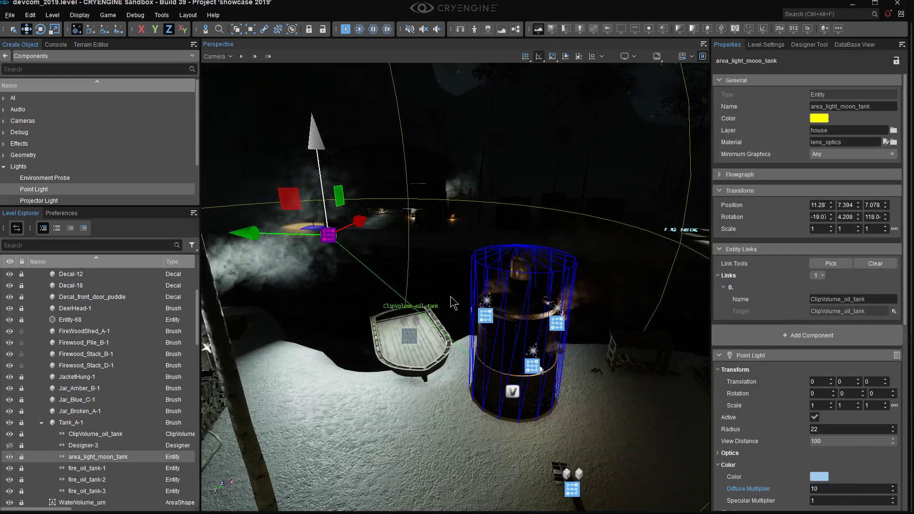
middle_drag(541, 370, 452, 302)
scroll(453, 301, up, 3)
right_drag(453, 302, 459, 315)
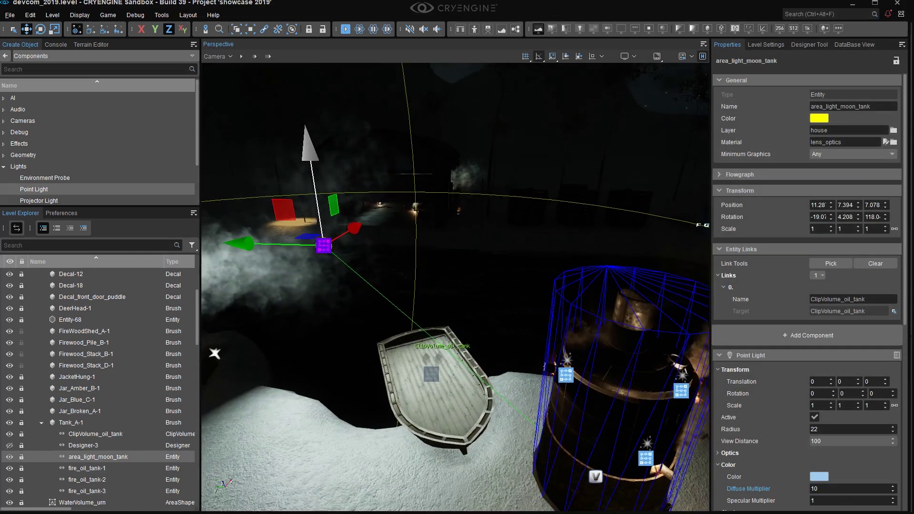
- Refresh area_light_moon_tank by switching its Active state off and on again while viewing the tank
middle_drag(459, 315, 454, 355)
right_drag(455, 355, 469, 324)
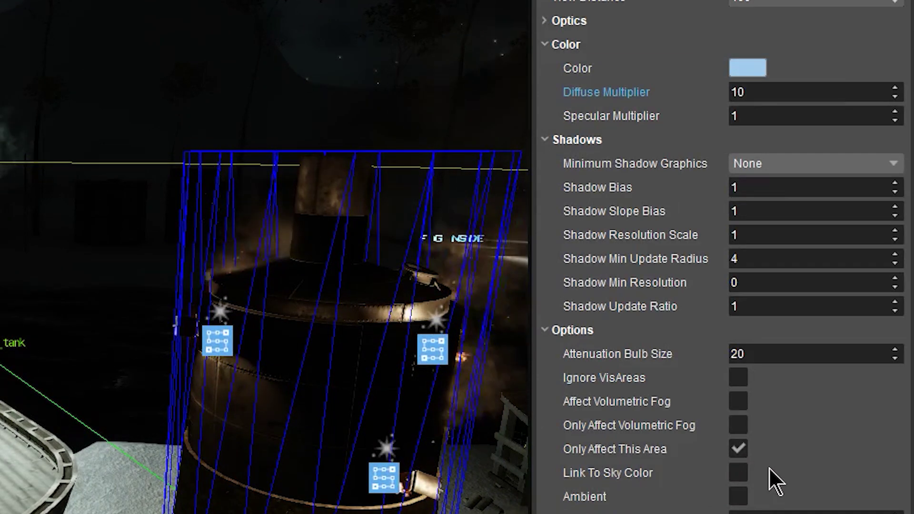
scroll(770, 467, up, 6)
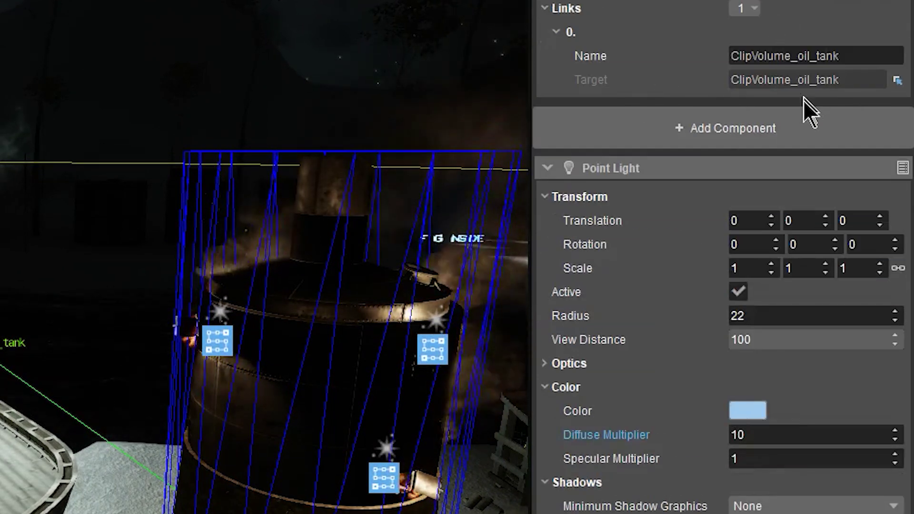
click(737, 291)
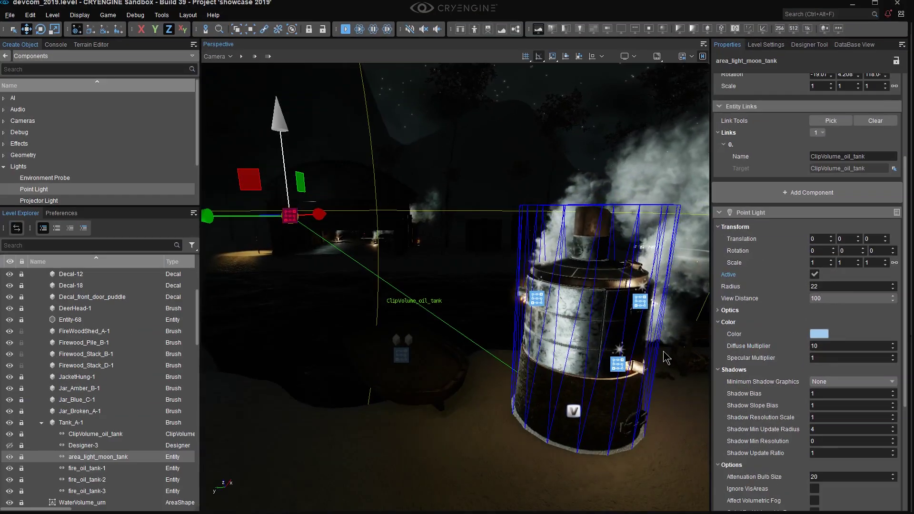
- Select ClipVolume_oil_tank and raise it slightly to a Z position of about 0.14 so it clears the ground
click(638, 373)
key(shift+space)
mouse_move(647, 379)
right_down()
mouse_move(680, 380)
mouse_move(657, 376)
mouse_move(686, 371)
mouse_move(688, 386)
mouse_move(649, 384)
mouse_move(667, 407)
mouse_move(652, 379)
right_up()
scroll(649, 384, down, 2)
scroll(649, 384, up, 5)
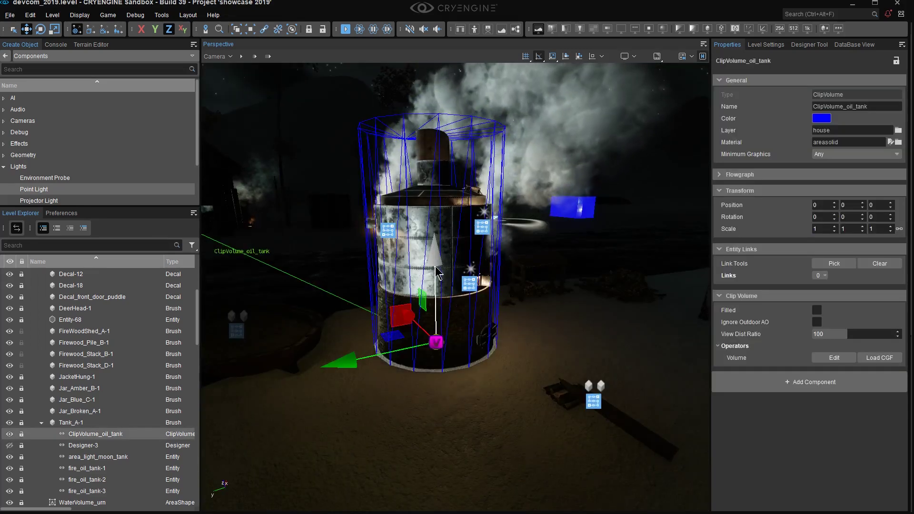
drag(435, 262, 435, 261)
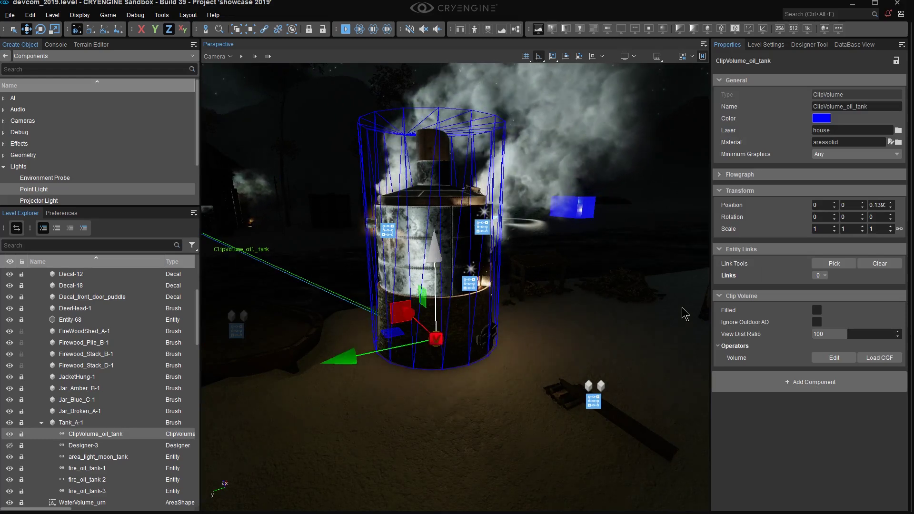
- Set the Diffuse Multiplier of area_light_moon_tank to 0.5 and deselect it to view the tank without helpers
click(613, 306)
right_drag(613, 306, 548, 291)
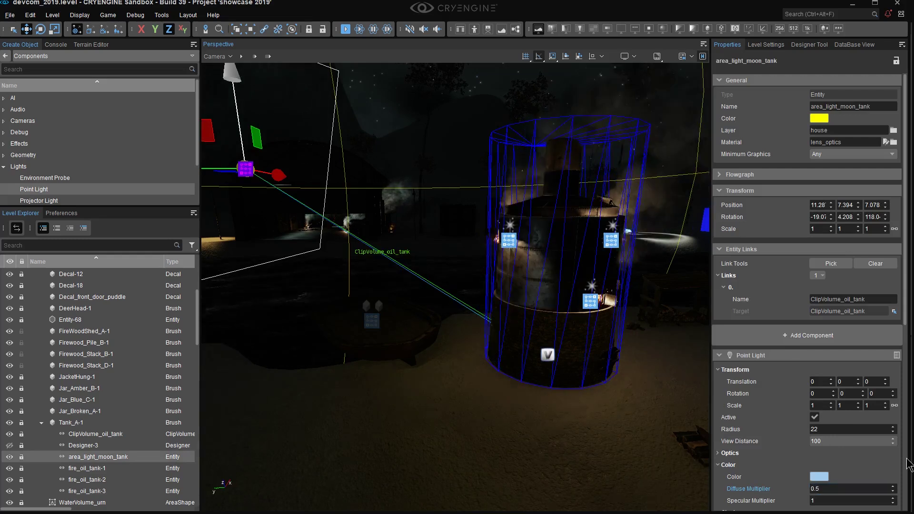
click(438, 409)
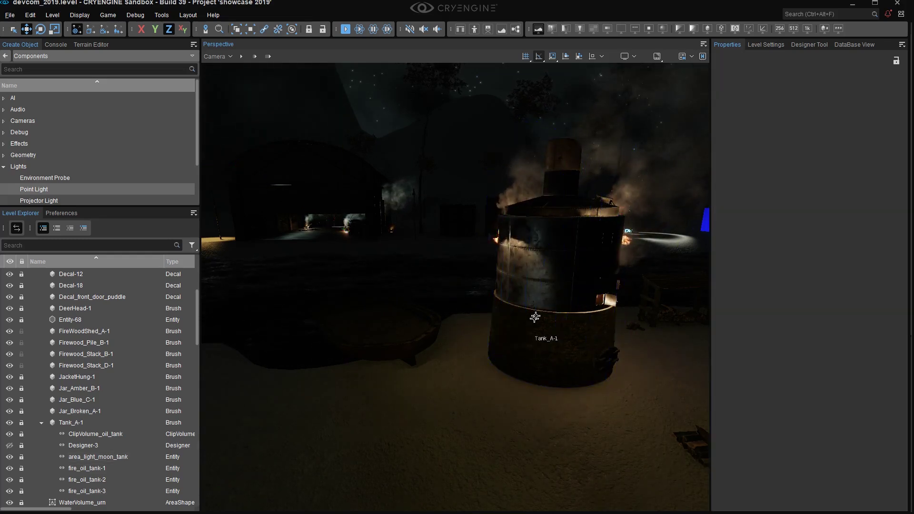
click(535, 317)
alt+middle_drag(537, 311, 464, 355)
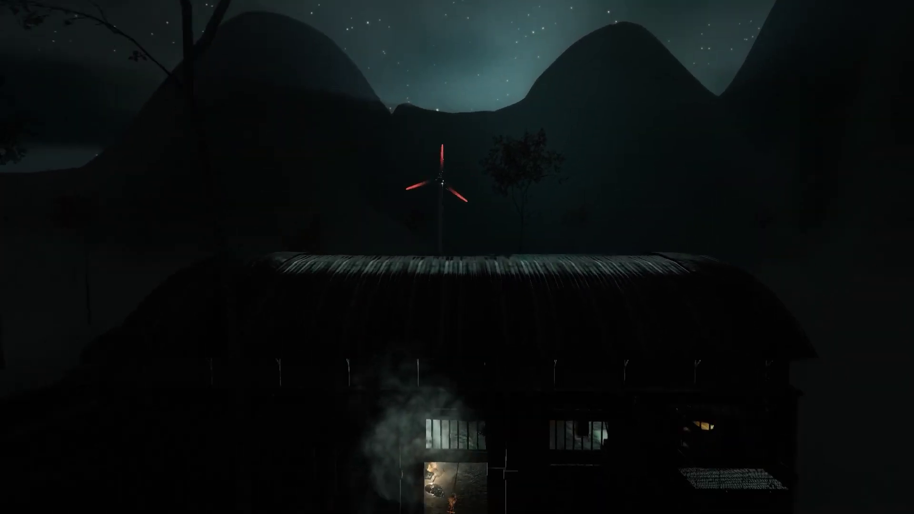
- Select the moonlight reflection area lights above the hangar roof and examine their placement and links to hangar_CV_drawn
scroll(457, 257, up, 2)
right_drag(400, 259, 476, 287)
key(a)
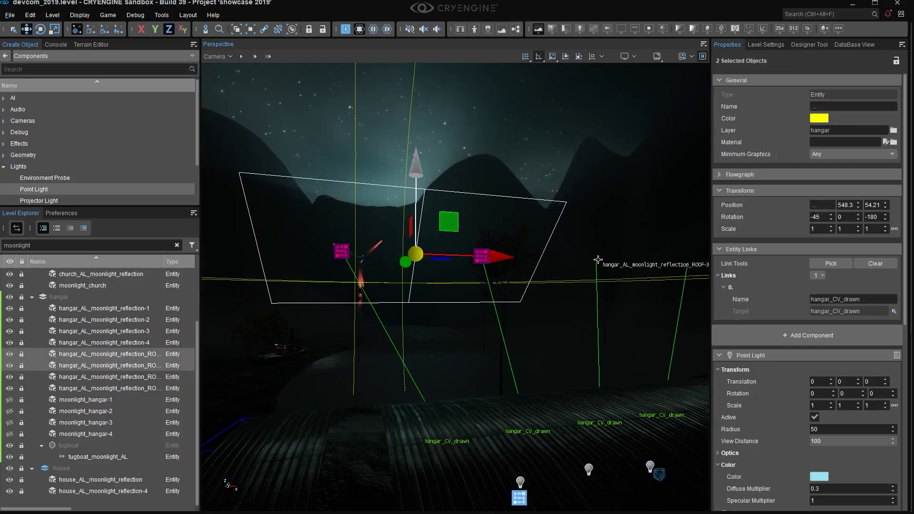
right_drag(597, 259, 592, 255)
key(d)
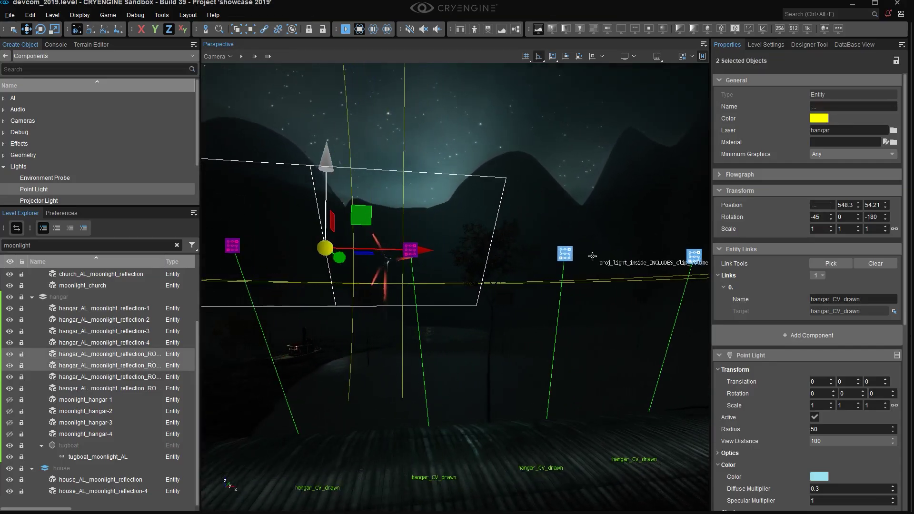
ctrl+click(696, 261)
ctrl+click(693, 259)
- Examine the arrangement of the moonlight lights around and inside the hangar and their links to hangar_CV_drawn
right_drag(693, 262, 720, 270)
key(d)
key(a)
key(s)
key(e)
key(a)
right_drag(598, 302, 572, 297)
key(a)
key(q)
key(d)
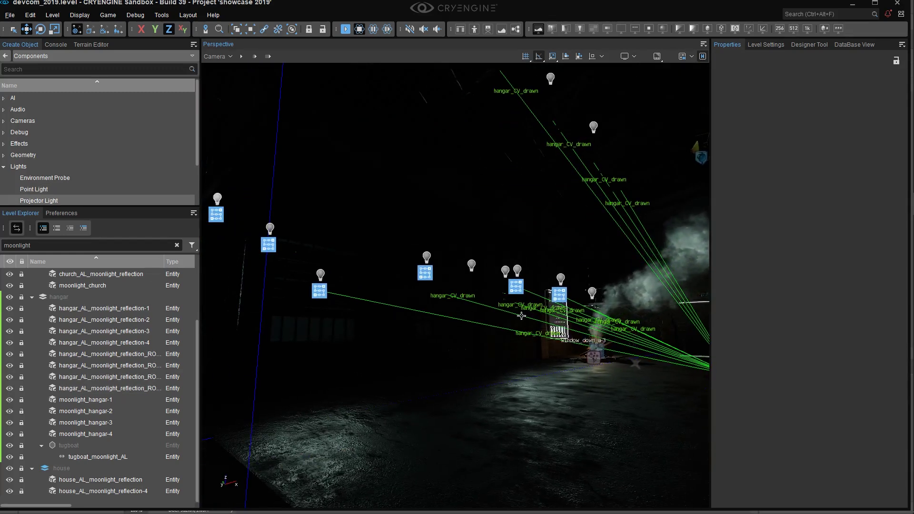
- Select moonlight_hangar-1 through moonlight_hangar-4, review their Projector Light settings, and inspect the hangar from outside and the window light cast on its floor
middle_drag(563, 352, 563, 352)
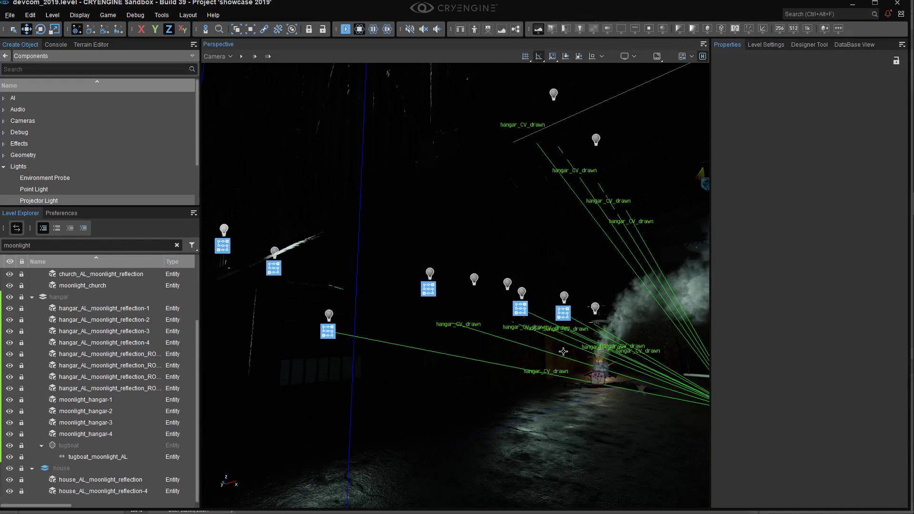
click(111, 401)
shift+click(108, 433)
mouse_move(329, 365)
right_down()
mouse_move(229, 350)
mouse_move(207, 328)
mouse_move(380, 361)
mouse_move(363, 300)
mouse_move(473, 333)
mouse_move(504, 328)
mouse_move(410, 359)
mouse_move(340, 357)
right_up()
right_drag(300, 317, 737, 454)
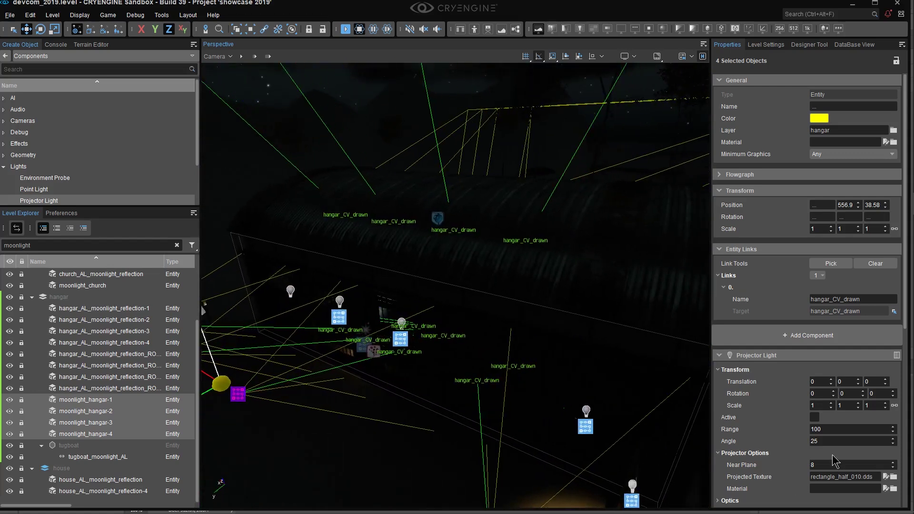
scroll(832, 457, down, 8)
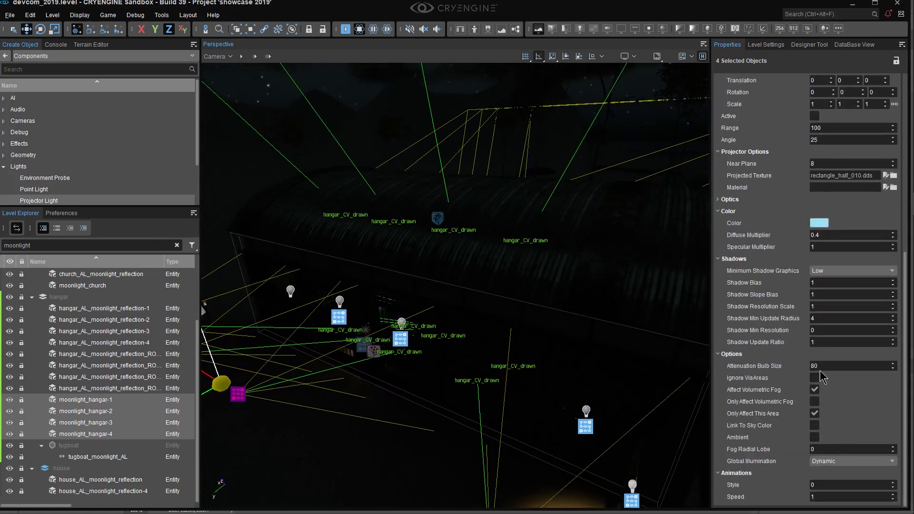
right_drag(476, 333, 400, 309)
right_drag(607, 305, 605, 240)
key(w)
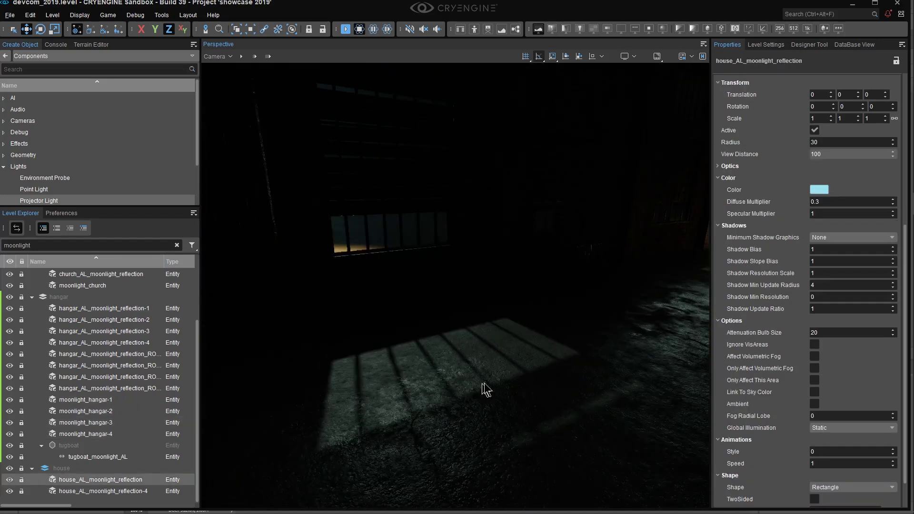
mouse_move(485, 389)
right_down()
mouse_move(533, 390)
mouse_move(481, 390)
mouse_move(537, 357)
mouse_move(519, 358)
right_up()
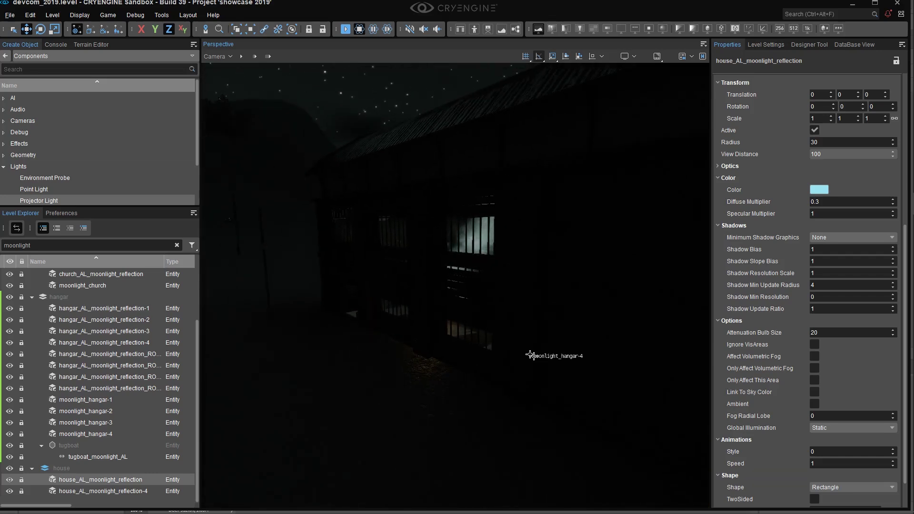
- Disable Only Affect This Area for moonlight_hangar-1 through moonlight_hangar-4 and set their Diffuse Multiplier to 5
click(117, 401)
shift+click(113, 435)
mouse_move(450, 272)
right_down()
mouse_move(435, 265)
mouse_move(456, 269)
right_up()
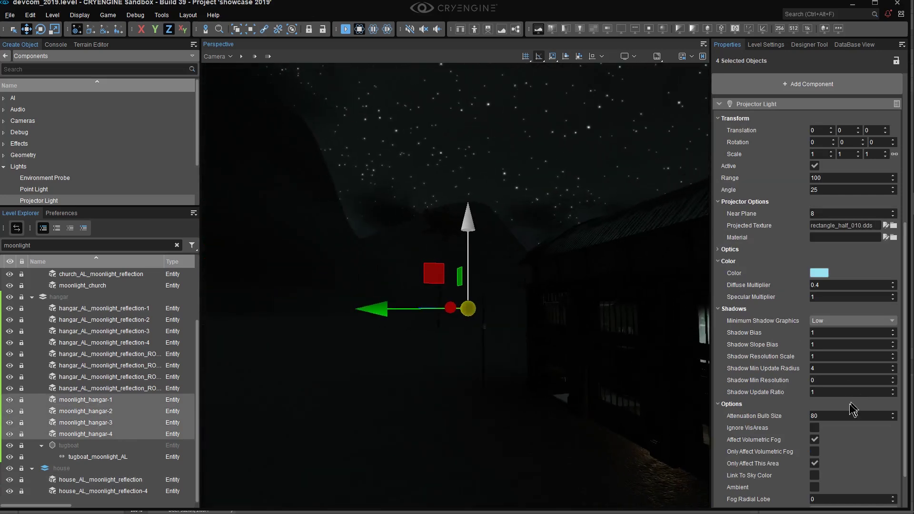
click(815, 464)
right_drag(581, 377, 618, 350)
key(a)
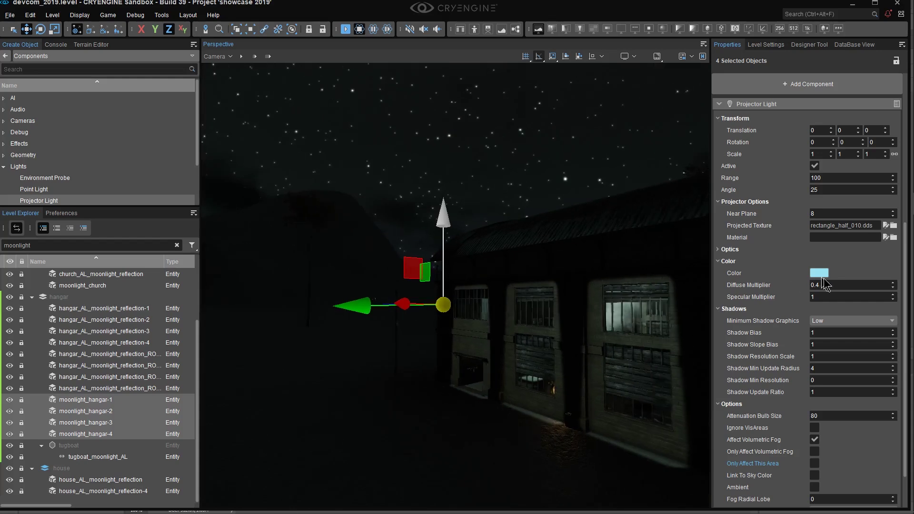
text(5)
right_drag(574, 339, 556, 351)
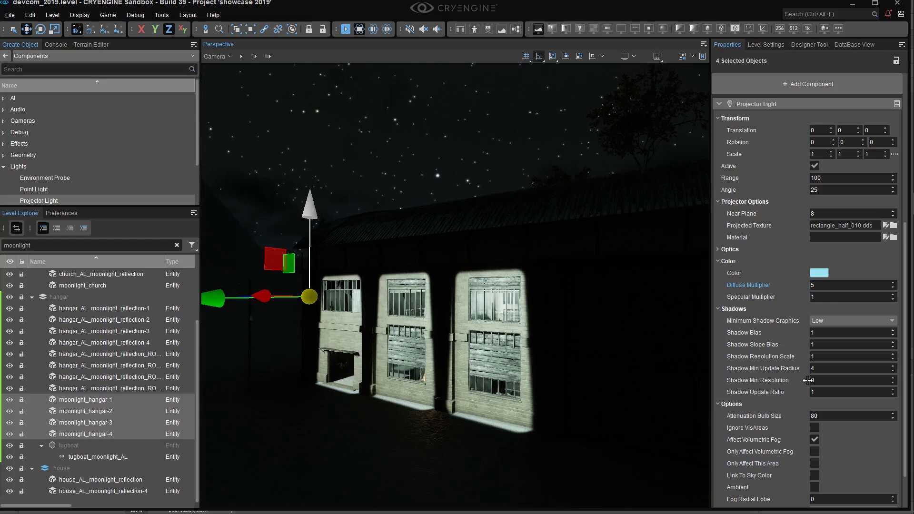
- Re-enable Only Affect This Area for the four hangar moonlights and show the viewport helpers around the hangar
click(813, 464)
right_drag(638, 371, 610, 347)
key(d)
key(shift+space)
key(w)
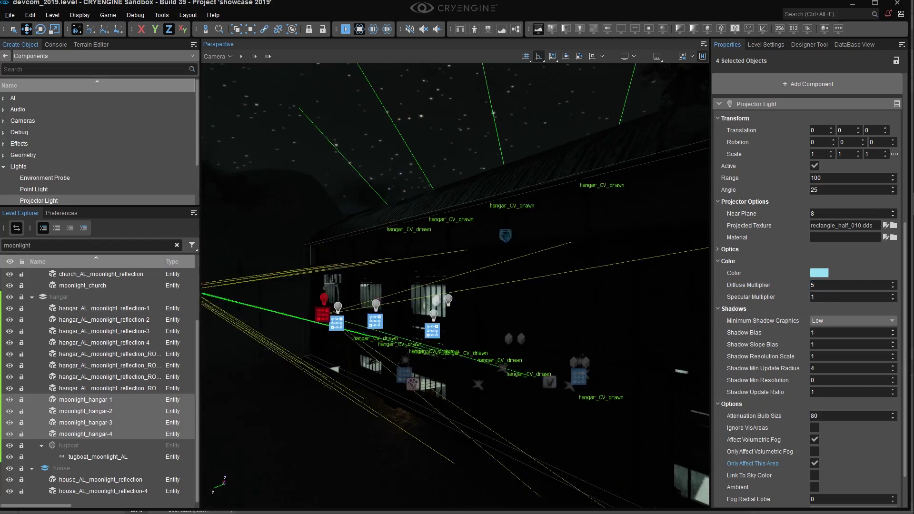
key(s)
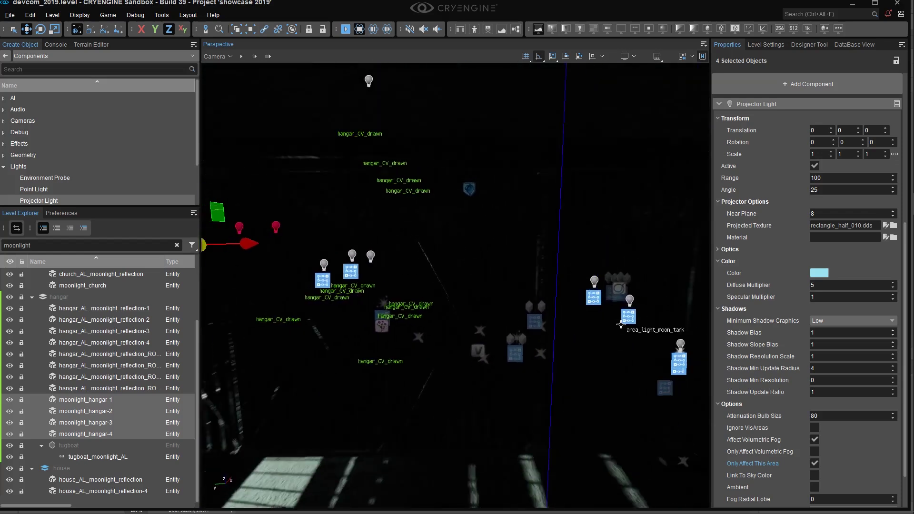
mouse_move(622, 318)
right_down()
mouse_move(630, 311)
mouse_move(624, 316)
right_up()
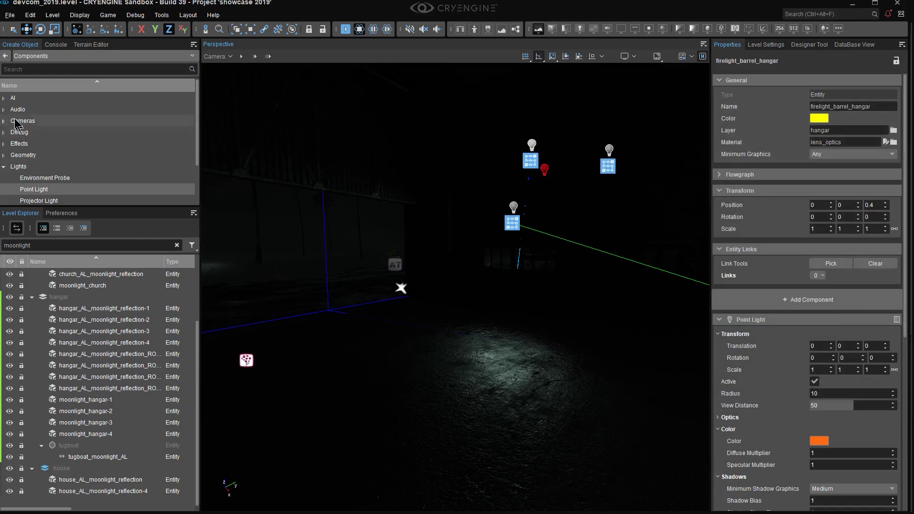
- Place a new projector light in the hangar facing the window wall, raise it above the floor, and set its Range to 20
click(40, 201)
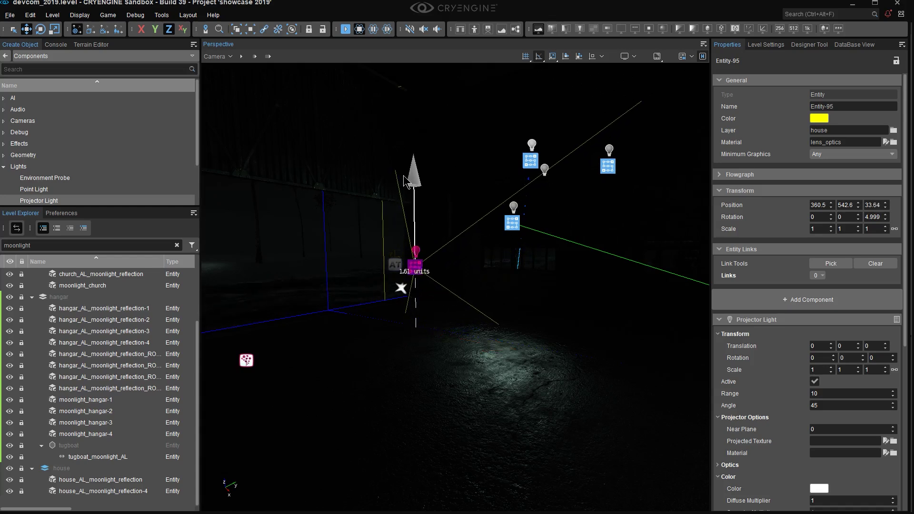
click(403, 176)
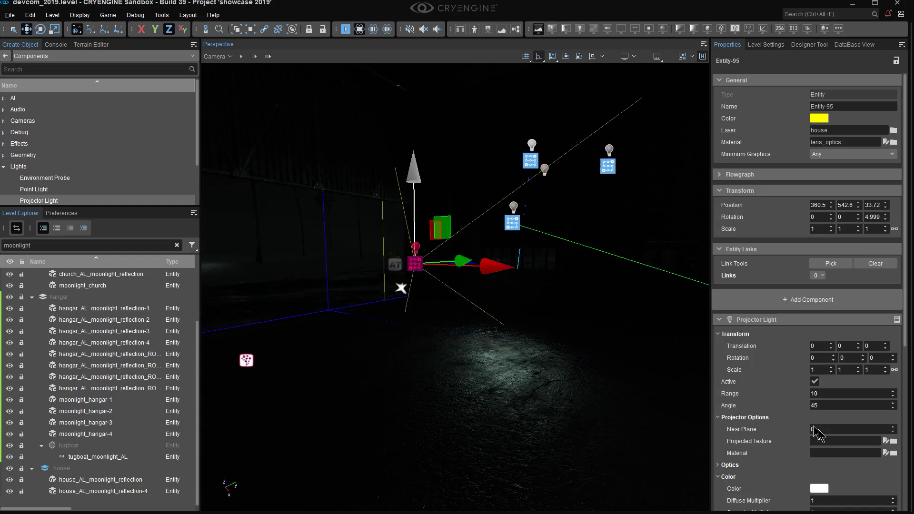
click(844, 394)
- Give the new projector light a red color and raise its Diffuse Multiplier to 30 and finally 50
click(819, 490)
drag(741, 359, 729, 329)
click(899, 343)
scroll(844, 474, down, 6)
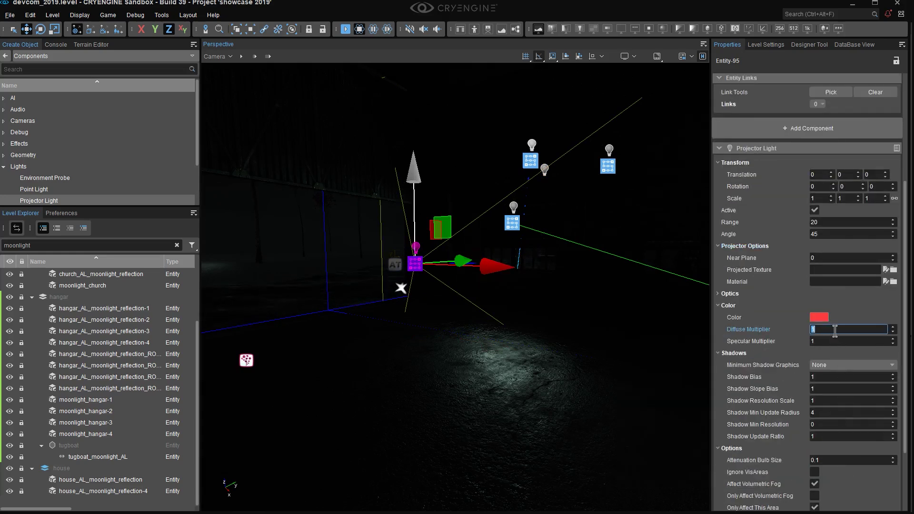
key(Return)
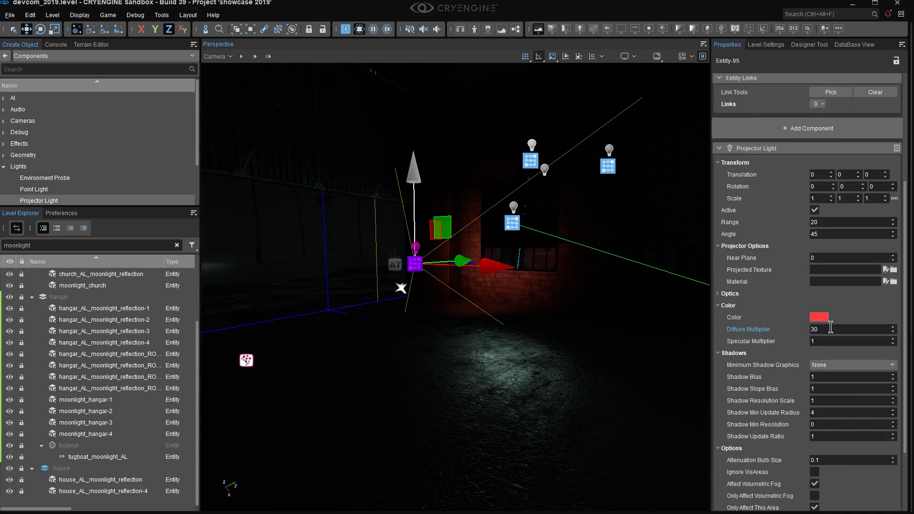
text(50)
key(Return)
middle_drag(502, 346, 506, 381)
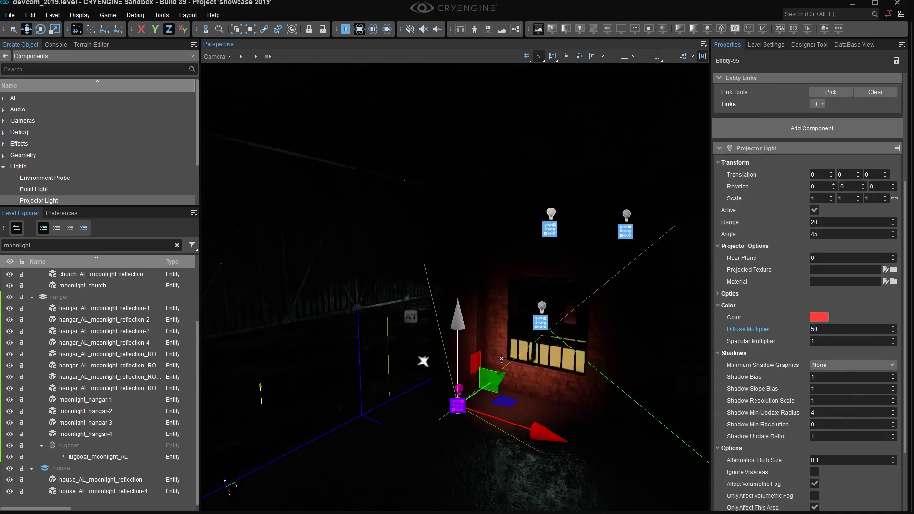
- Rotate the projector light about its vertical axis near the barred window and set its Angle to 20
key(3)
drag(506, 443, 761, 399)
click(829, 233)
text(20)
key(Return)
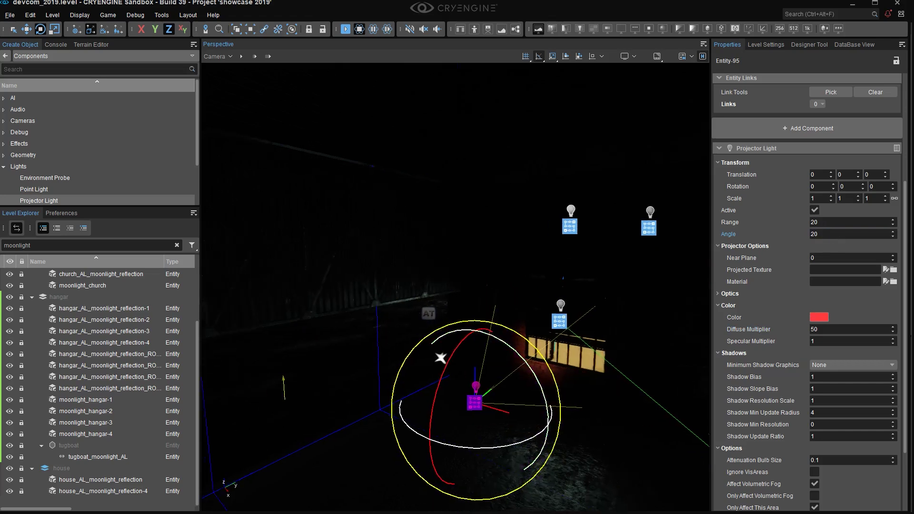
- Change the projector light's color to yellow and set its Diffuse Multiplier to 100
click(819, 317)
click(823, 139)
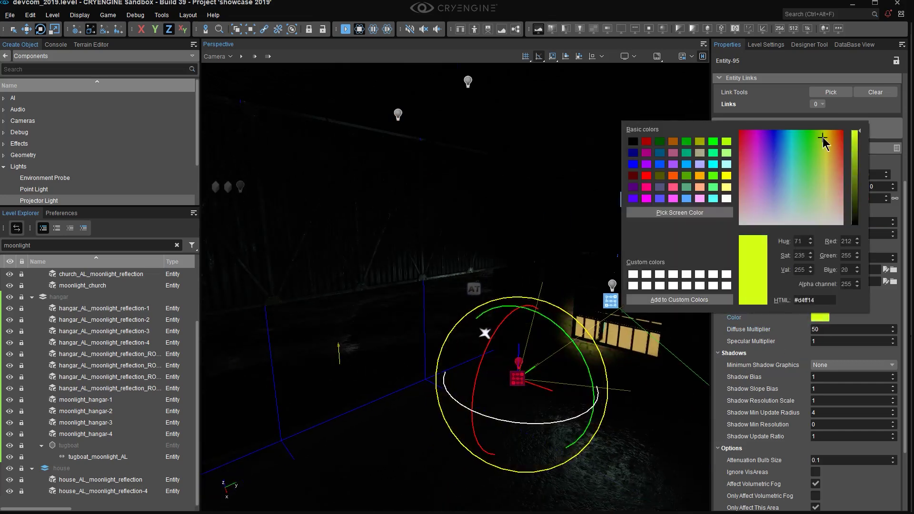
click(849, 329)
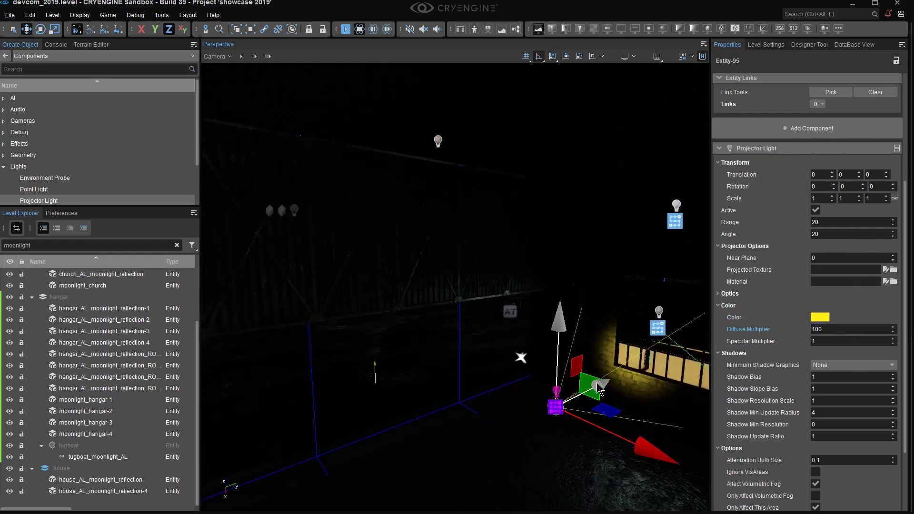
- Move the yellow projector light along its Y axis, away from the window wall
drag(601, 383, 546, 403)
right_drag(546, 403, 567, 410)
key(w)
- Browse the generic light textures for the light's Projected Texture in a widened browser and preview donut_light
scroll(723, 206, down, 3)
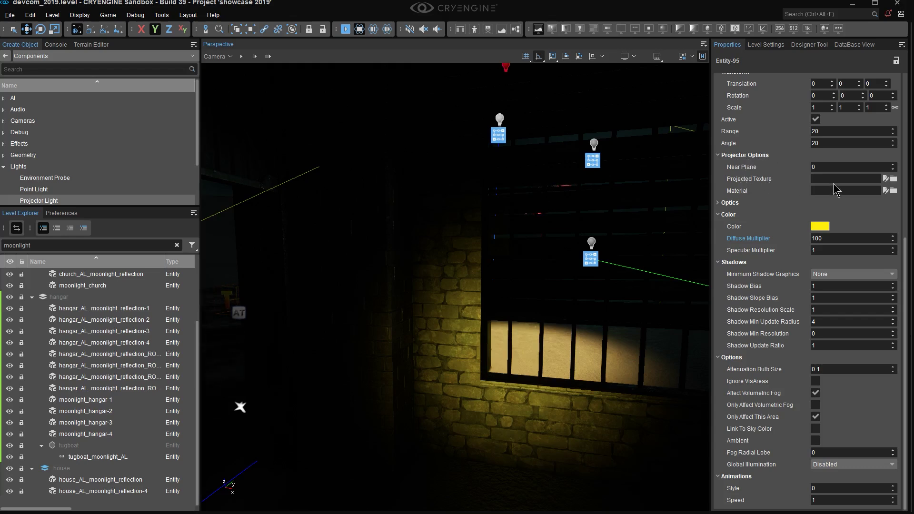
right_drag(610, 272, 591, 322)
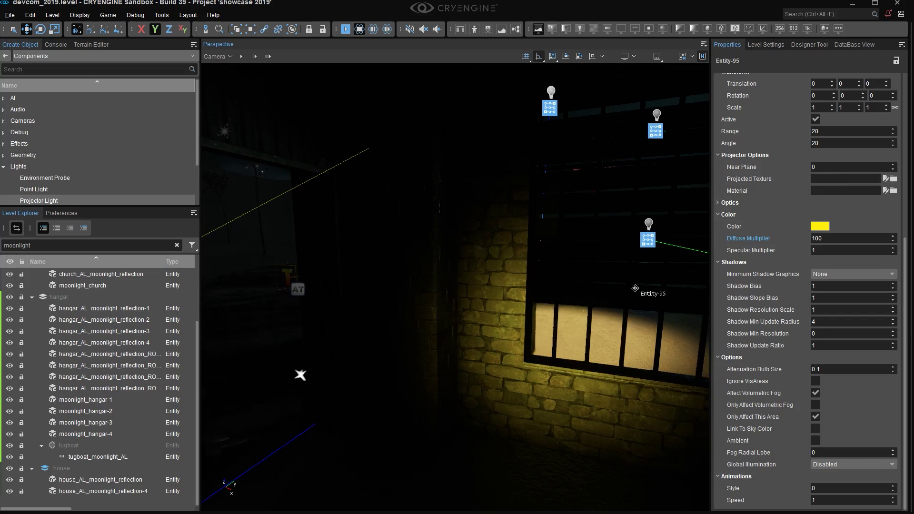
click(893, 179)
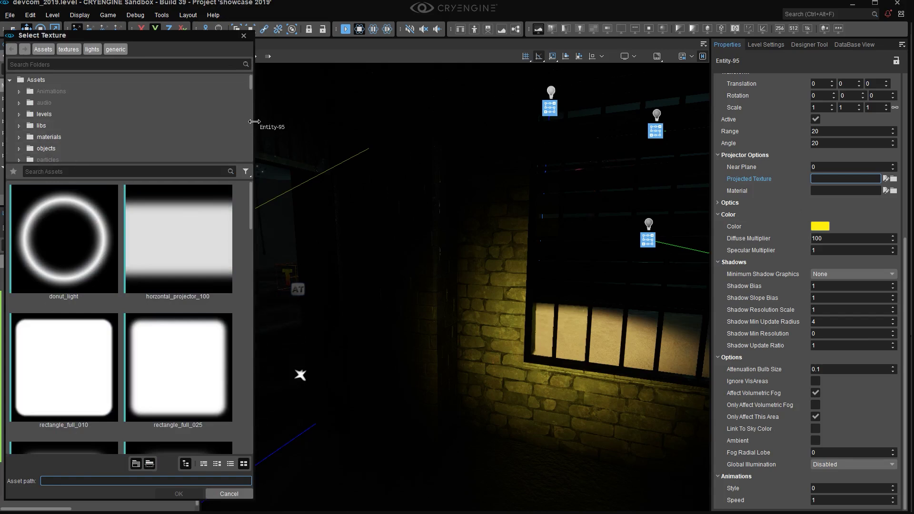
drag(254, 122, 370, 123)
scroll(62, 127, down, 5)
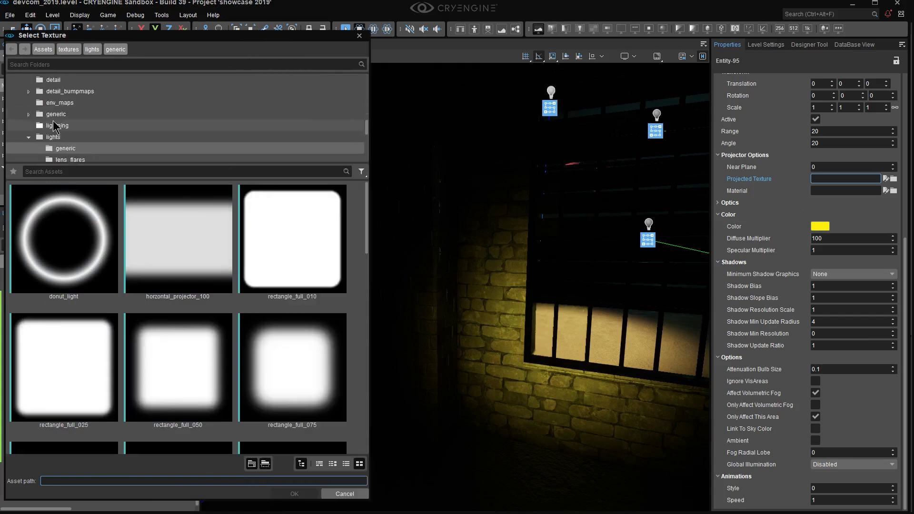
click(86, 233)
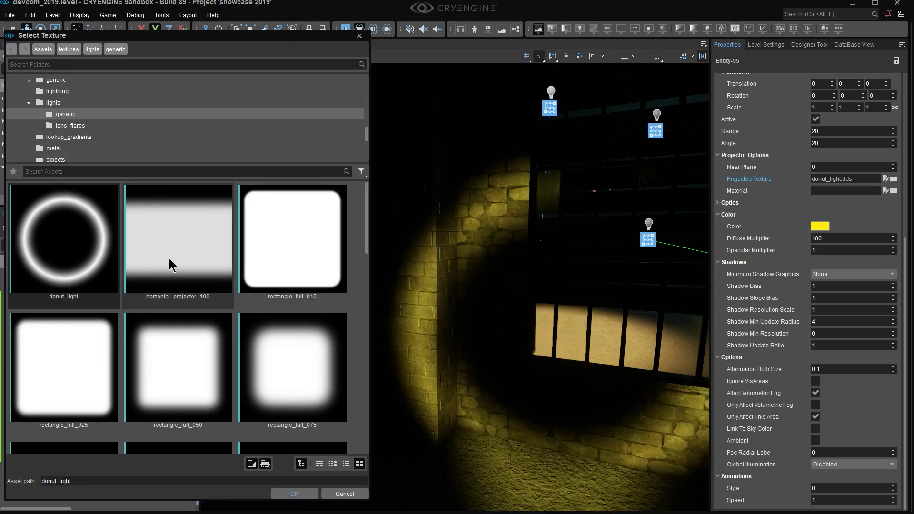
- Apply the spot_005 texture as the yellow light's Projected Texture and confirm the choice
scroll(167, 270, down, 5)
click(298, 378)
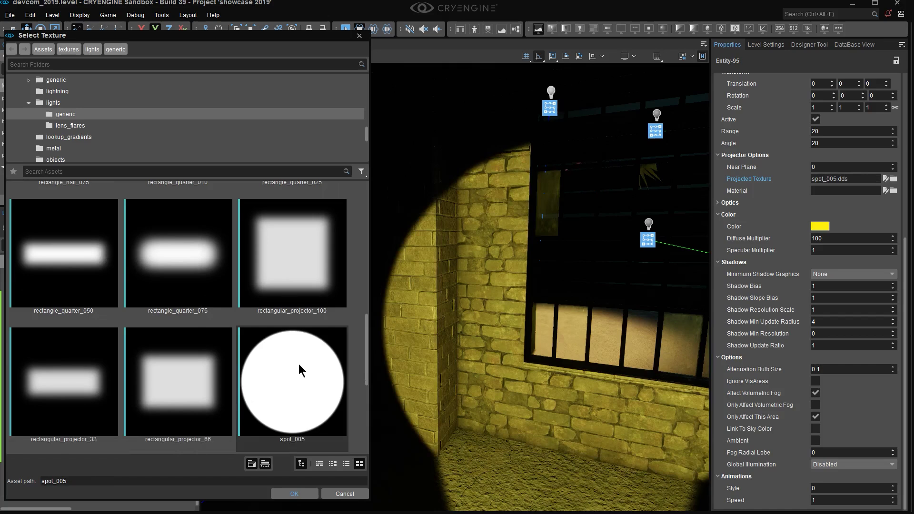
scroll(282, 328, down, 5)
scroll(243, 427, up, 5)
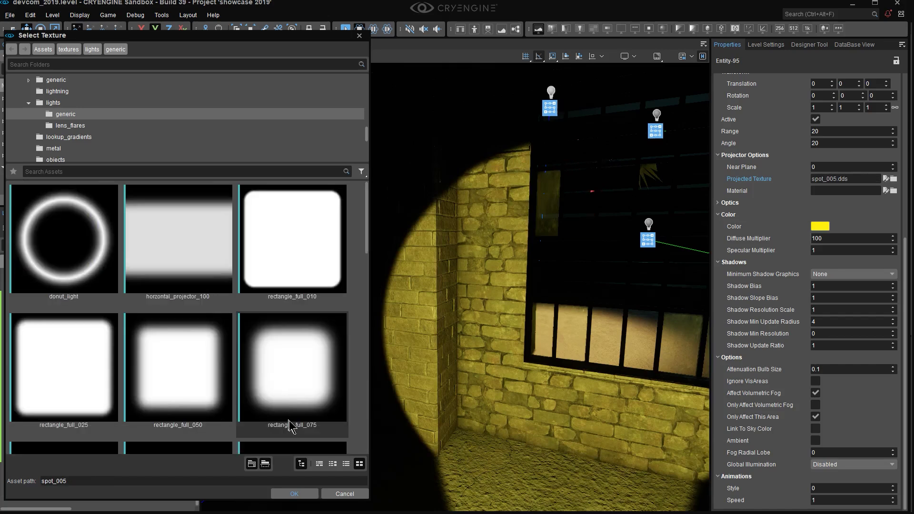
click(294, 494)
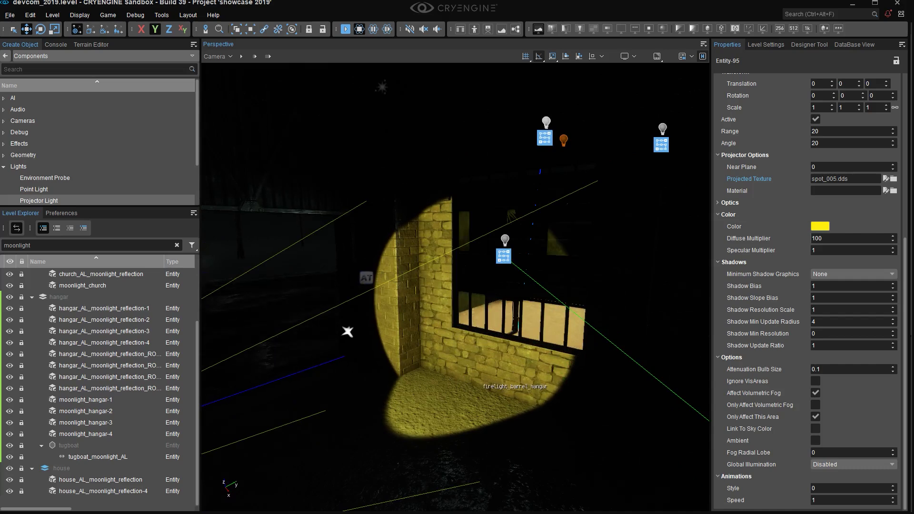
scroll(474, 382, up, 6)
right_drag(461, 385, 429, 412)
key(s)
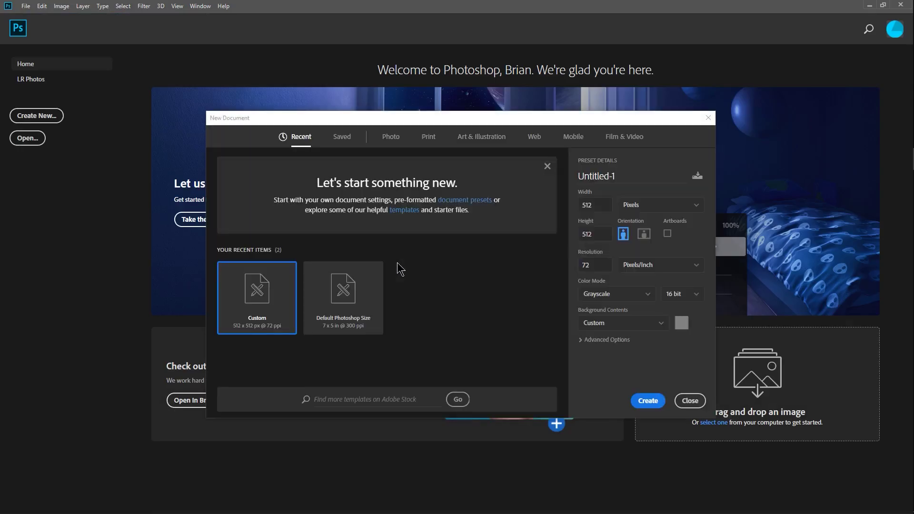
- Switch to Photoshop and set the new document's custom background color to the gray 969696
double_click(592, 206)
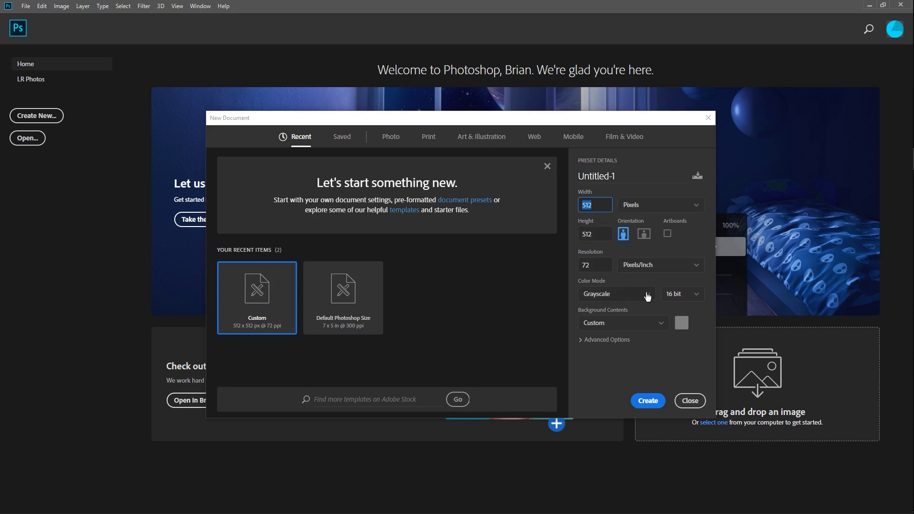
click(685, 323)
drag(414, 218, 266, 171)
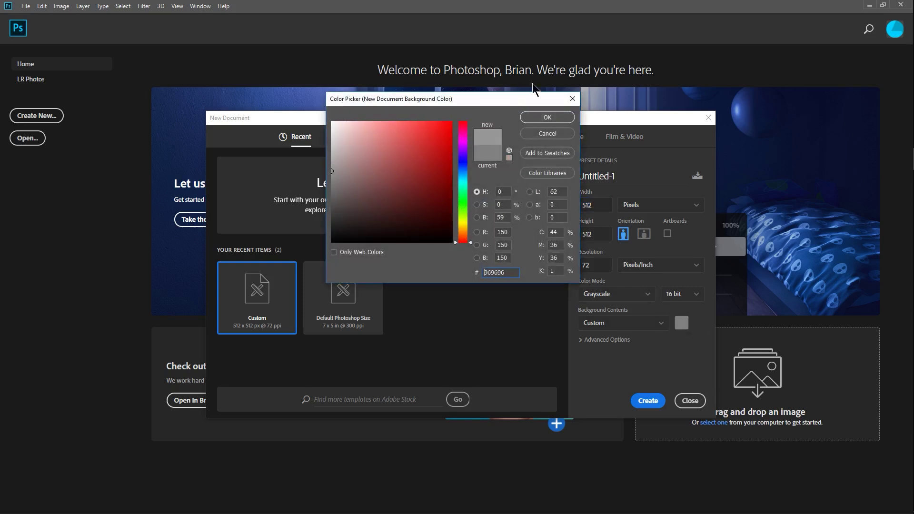
click(547, 117)
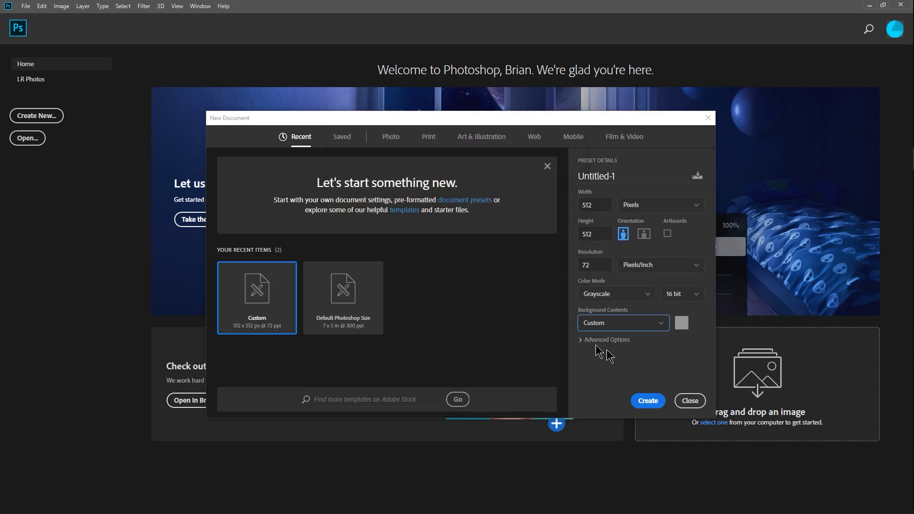
- Name the new document cloudy_spot_005 and create it as a 512 by 512 pixel, 16-bit grayscale image
drag(621, 176, 477, 162)
text(cloudy_spot_005)
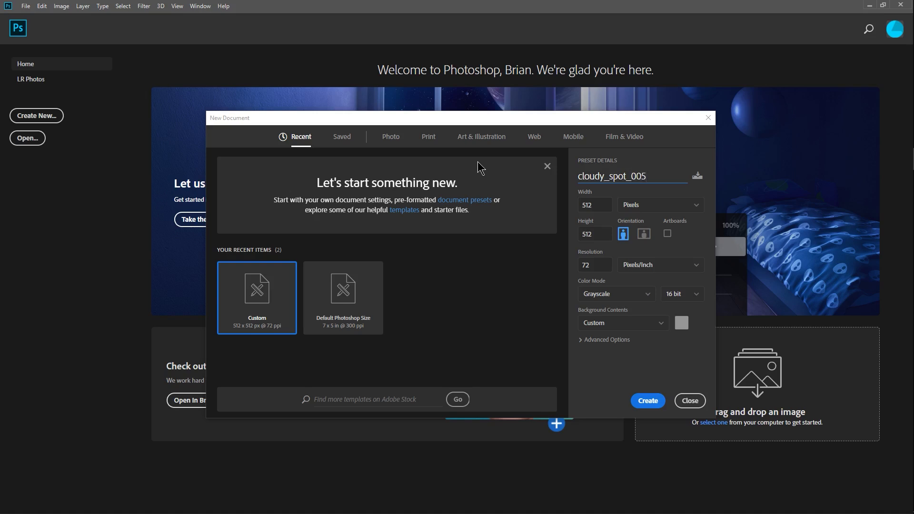
key(Return)
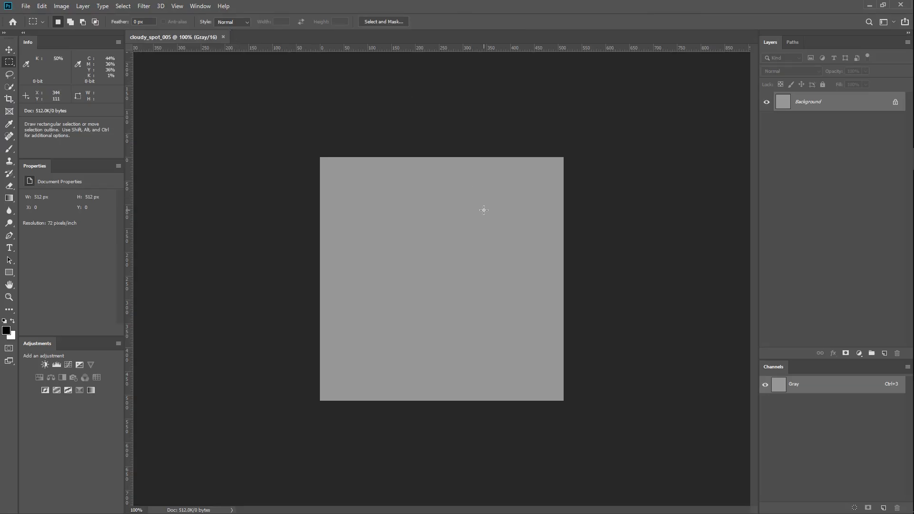
- With the brush enlarged to 40, paint a black diagonal stroke and a winding white stroke with a dab across the gray canvas
key(b)
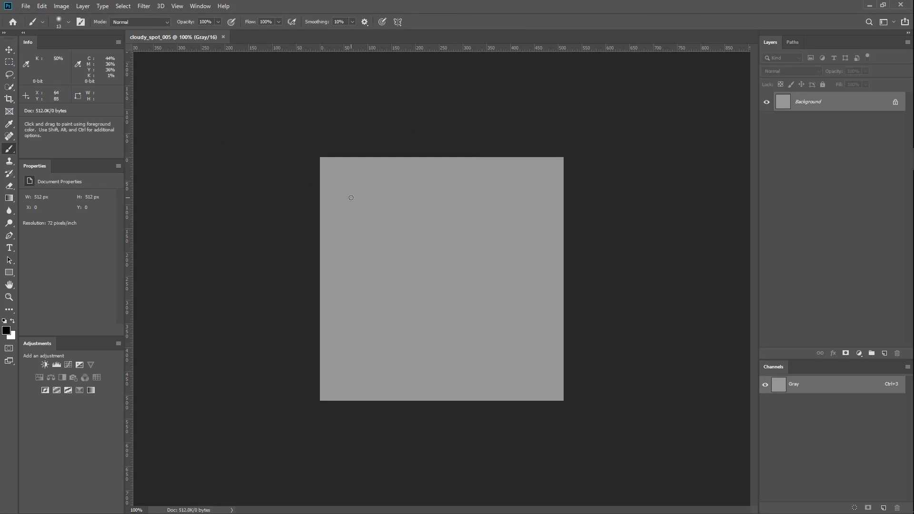
key(bracketright)
key(bracketright)
key(bracketright)
mouse_move(548, 161)
mouse_down()
mouse_move(369, 276)
mouse_move(390, 277)
mouse_up()
key(x)
drag(417, 228, 495, 405)
click(390, 403)
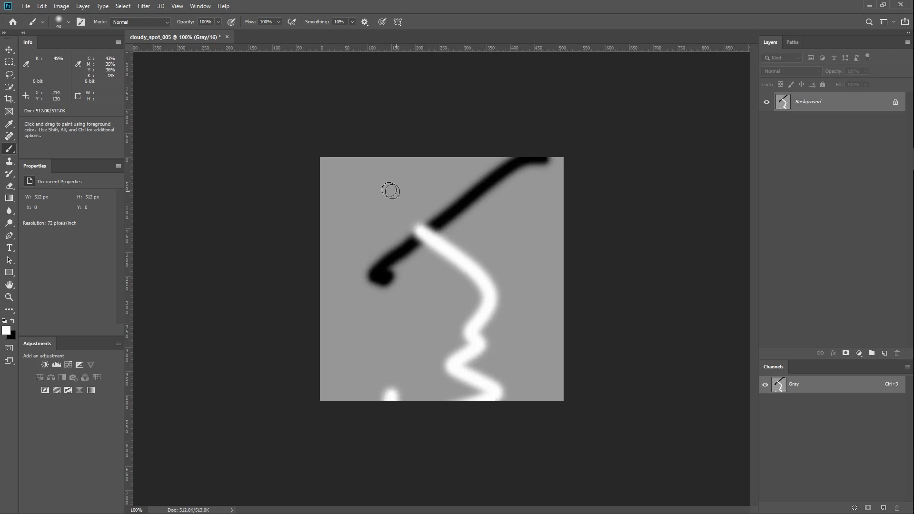
- Replace the painted strokes with the Render Clouds filter and reapply it three times for new cloud patterns
click(148, 7)
mouse_move(177, 158)
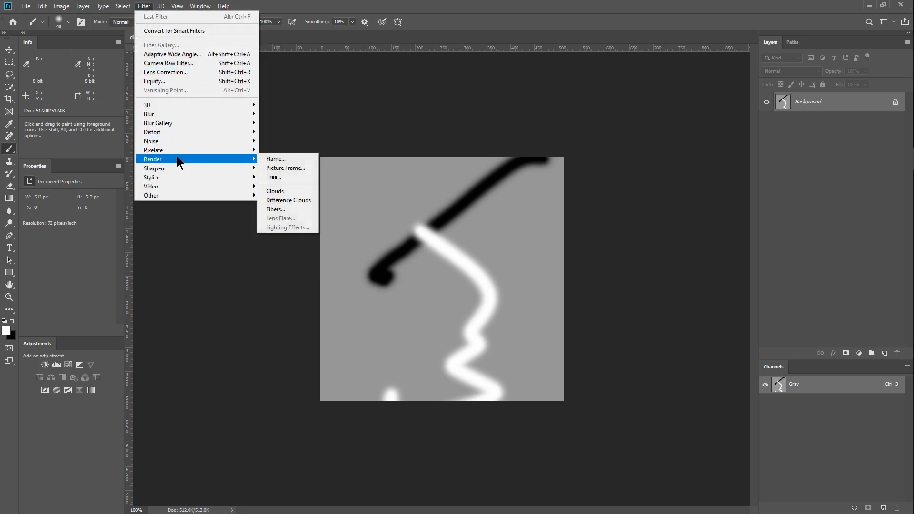
click(275, 190)
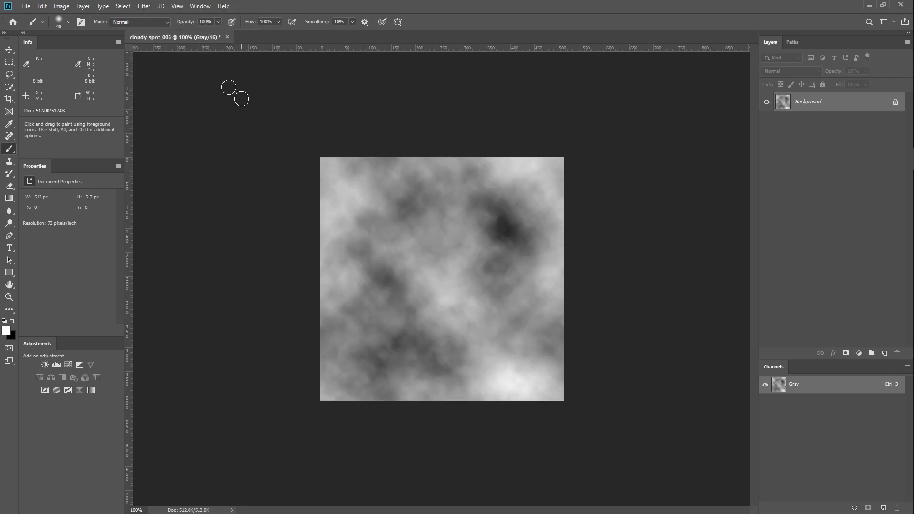
click(145, 5)
click(148, 15)
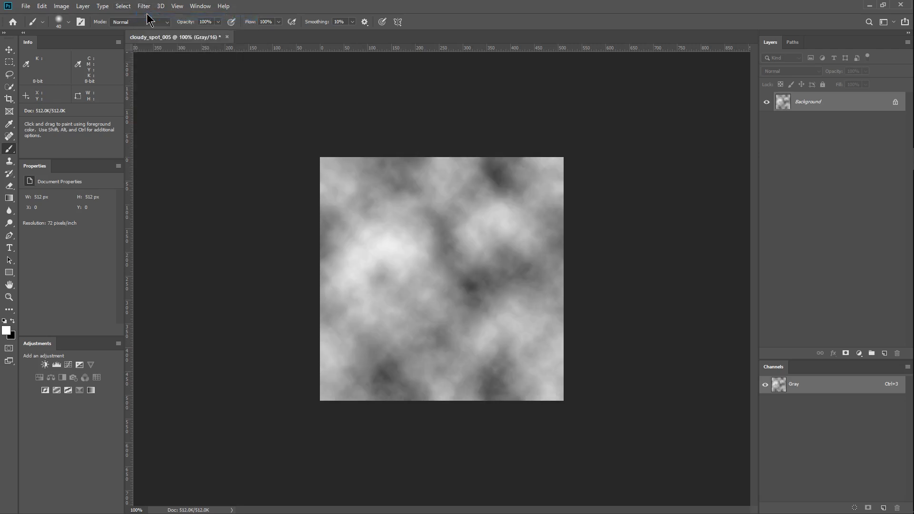
click(144, 6)
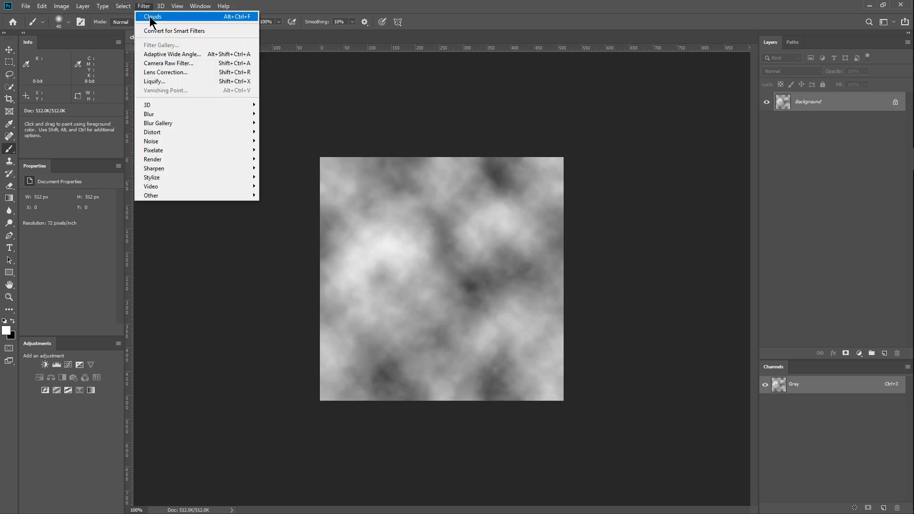
click(150, 15)
click(144, 7)
click(149, 15)
- Render Difference Clouds over the cloud image and repeat the filter twice to build up veined contrast
click(144, 6)
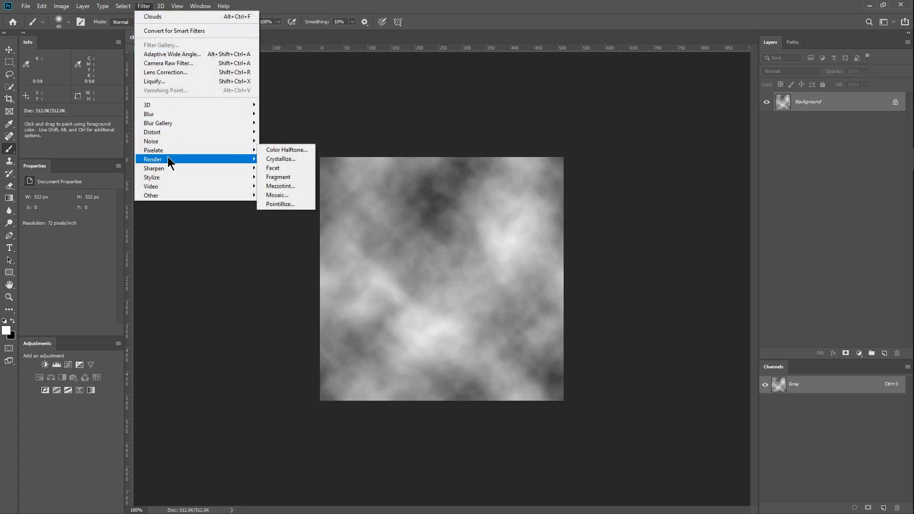
mouse_move(168, 161)
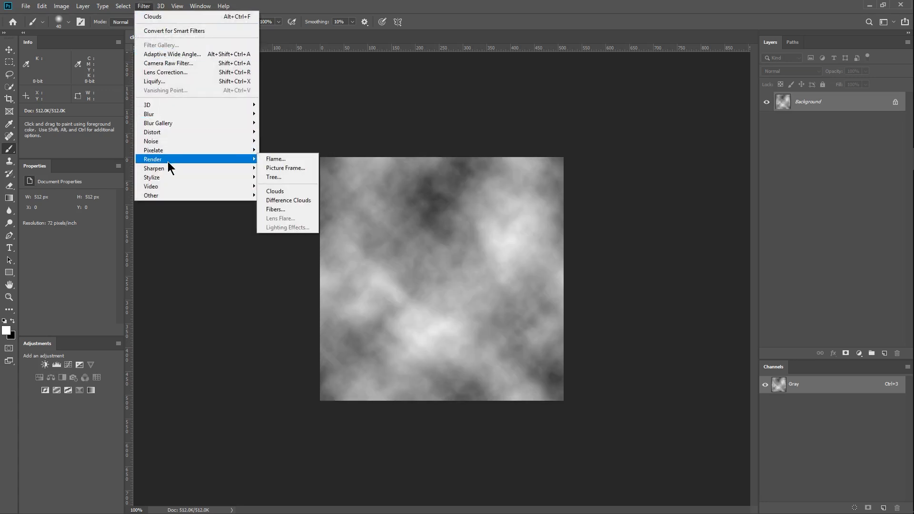
click(295, 201)
click(144, 6)
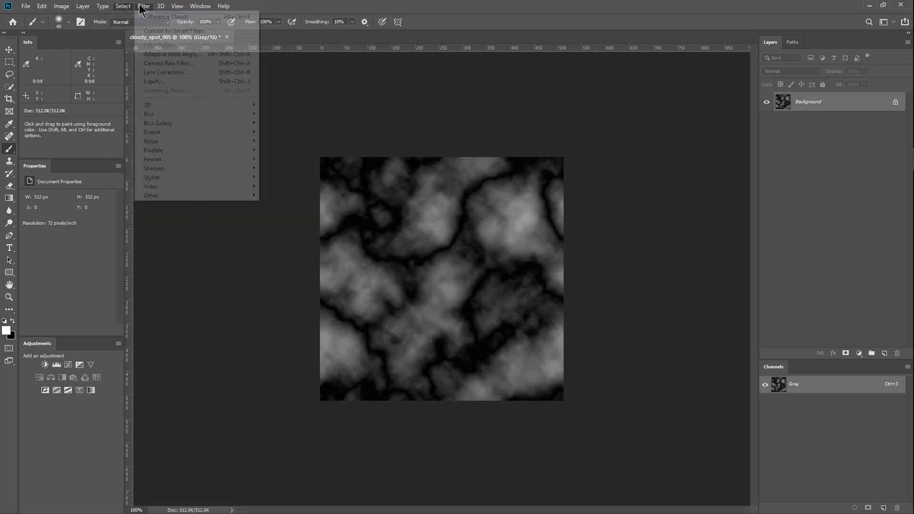
click(152, 17)
click(144, 5)
click(148, 17)
key(h)
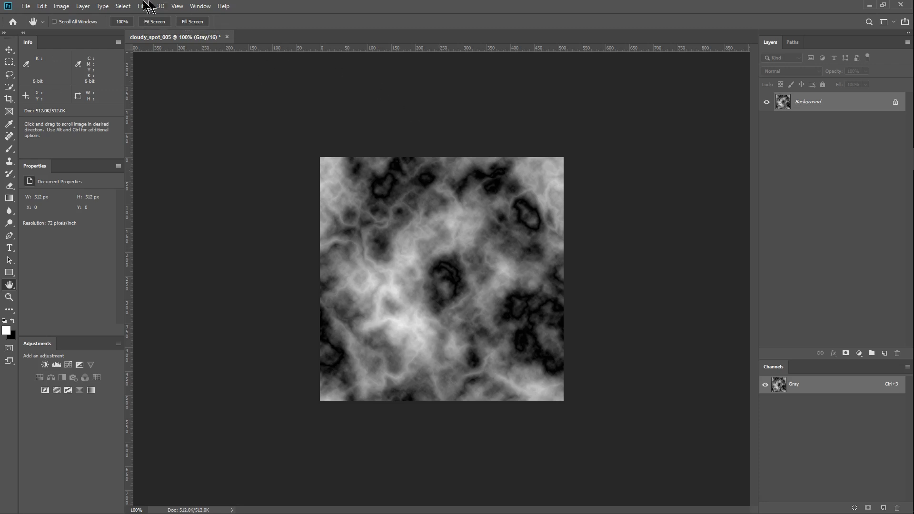
- Apply a Levels adjustment to the cloud image with the white input level at 218 and the black output level at 98
click(62, 5)
mouse_move(92, 31)
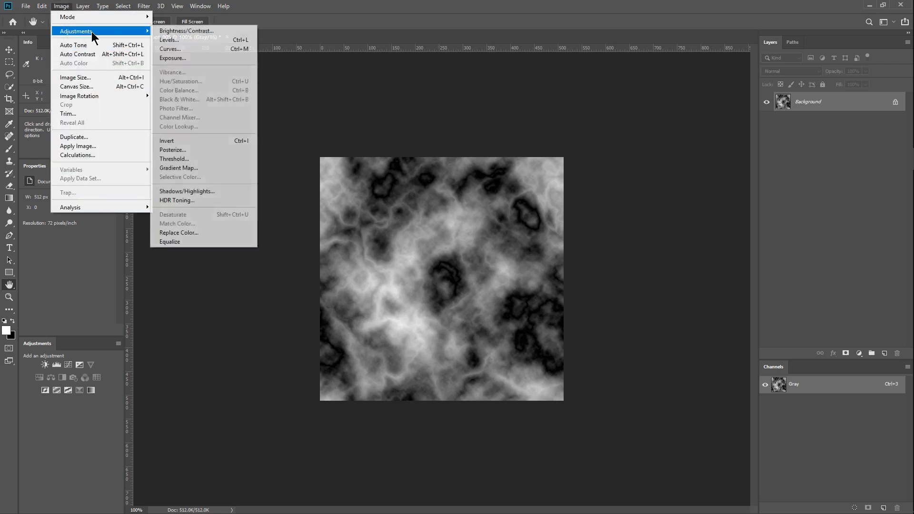
click(203, 40)
drag(422, 106, 657, 119)
drag(602, 260, 577, 238)
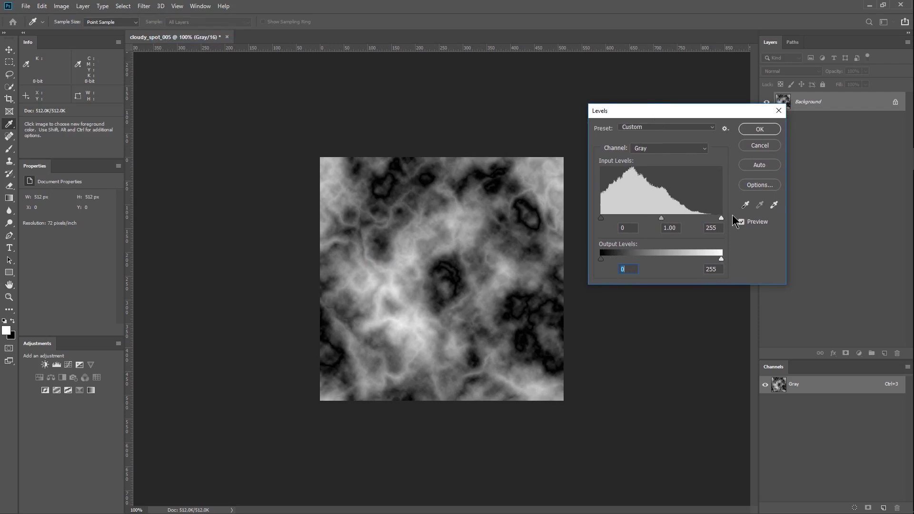
drag(719, 220, 688, 219)
mouse_move(601, 220)
mouse_down()
mouse_move(616, 220)
mouse_move(599, 221)
mouse_up()
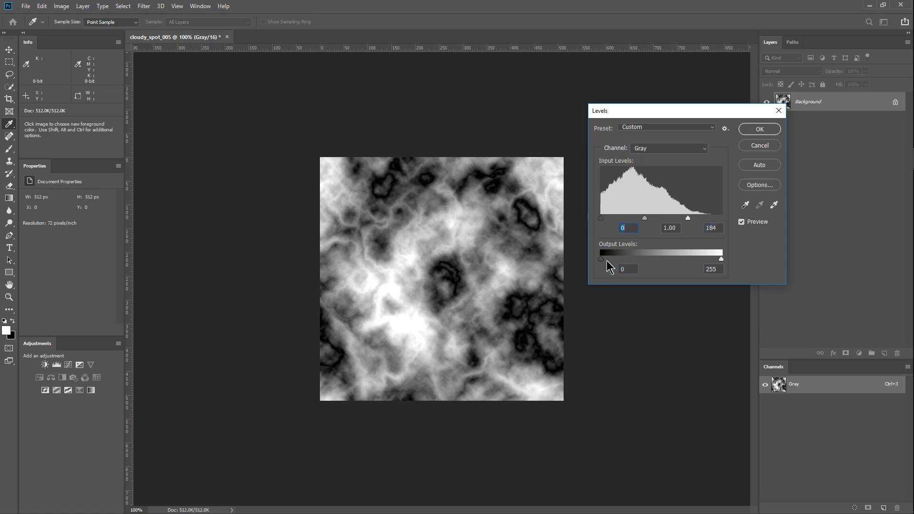
drag(603, 259, 629, 259)
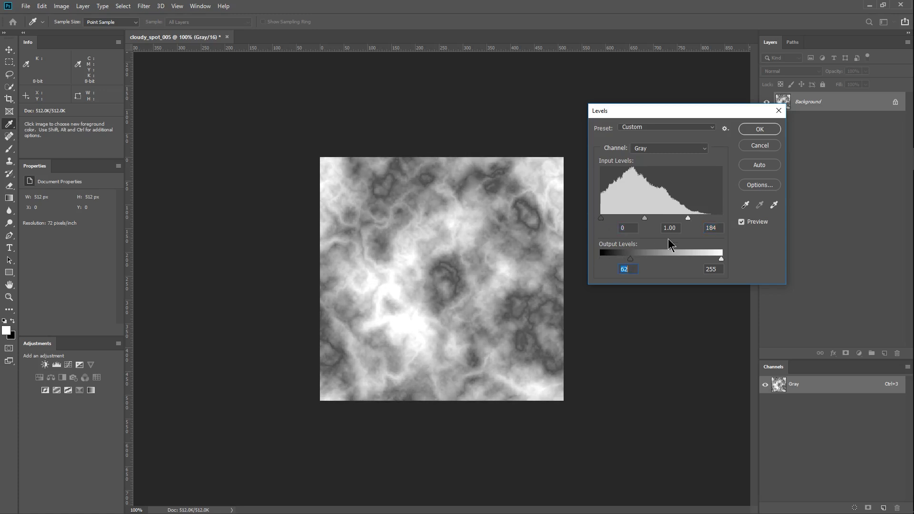
drag(690, 219, 703, 217)
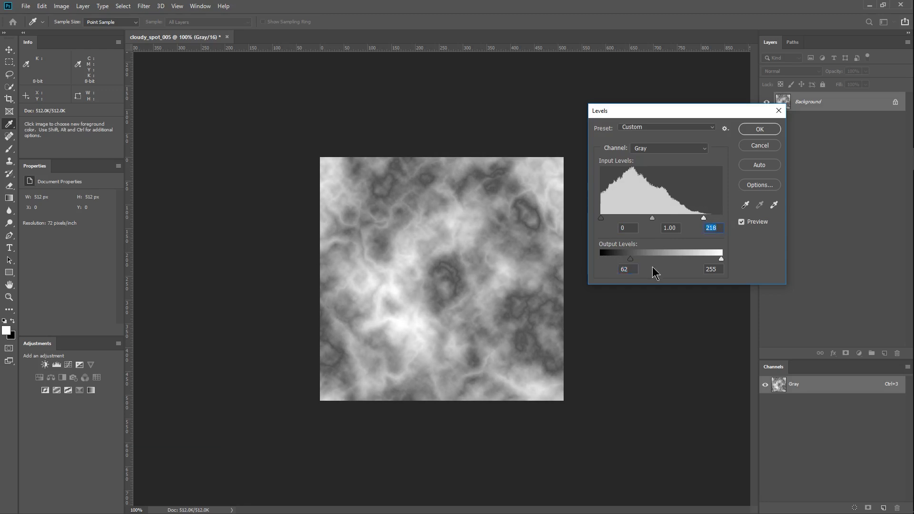
drag(633, 255, 647, 252)
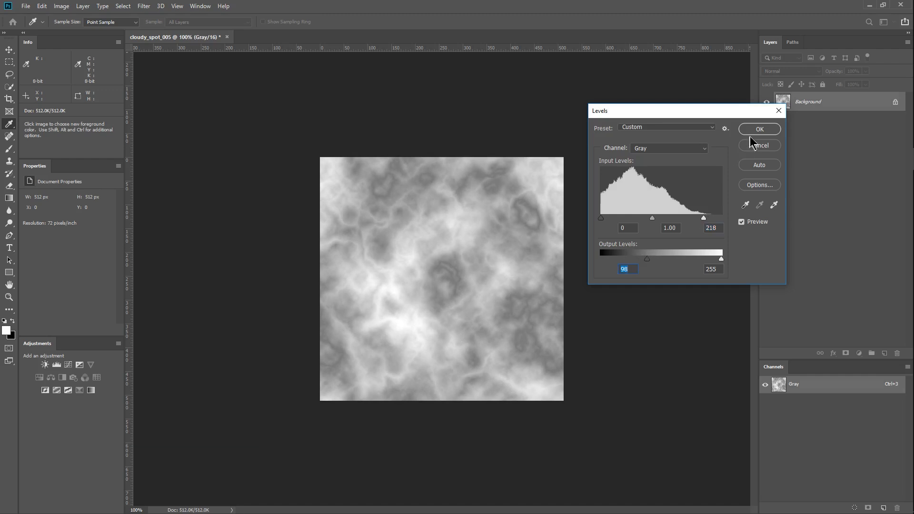
click(759, 129)
click(26, 6)
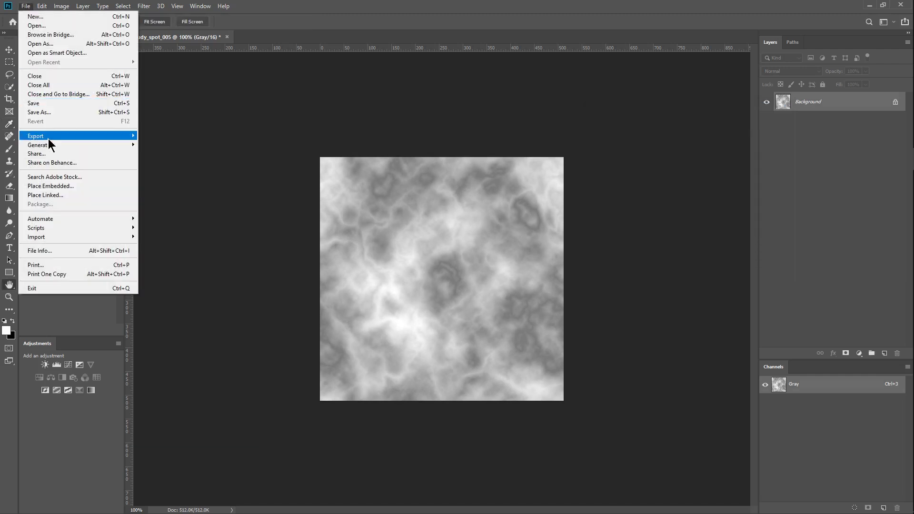
click(49, 112)
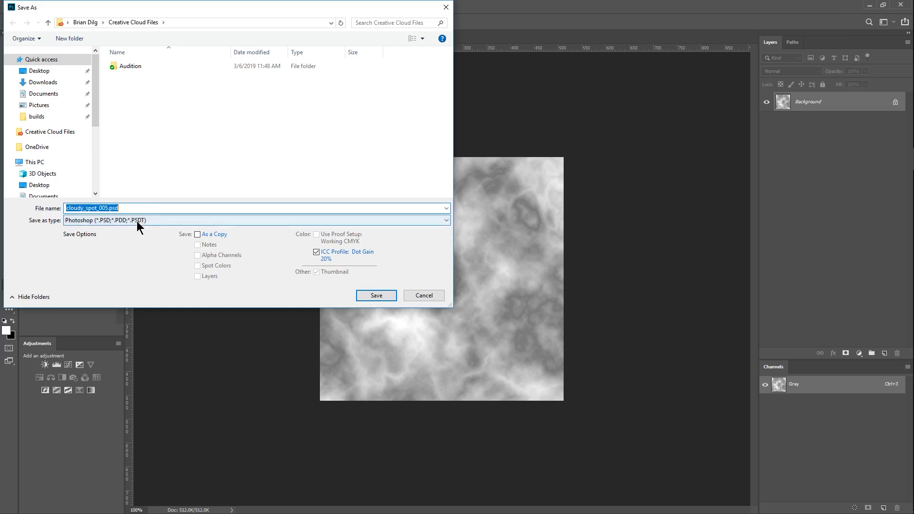
click(136, 221)
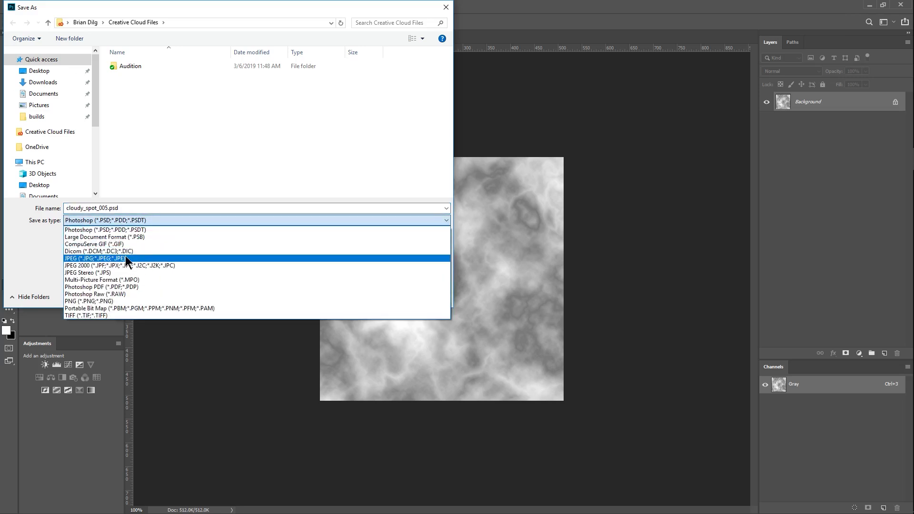
key(Escape)
key(Escape)
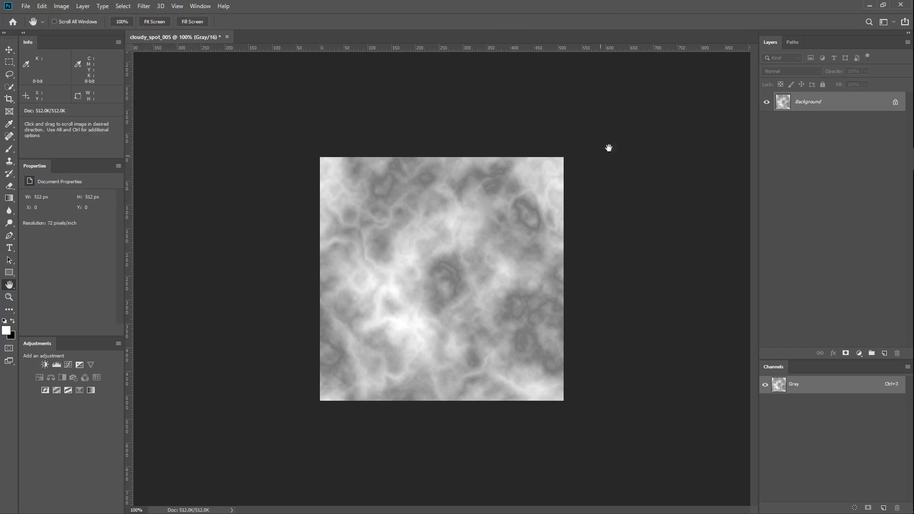
- Save the texture to the Desktop as cloudy_spot_005.psd and exit Photoshop
key(ctrl+shift+s)
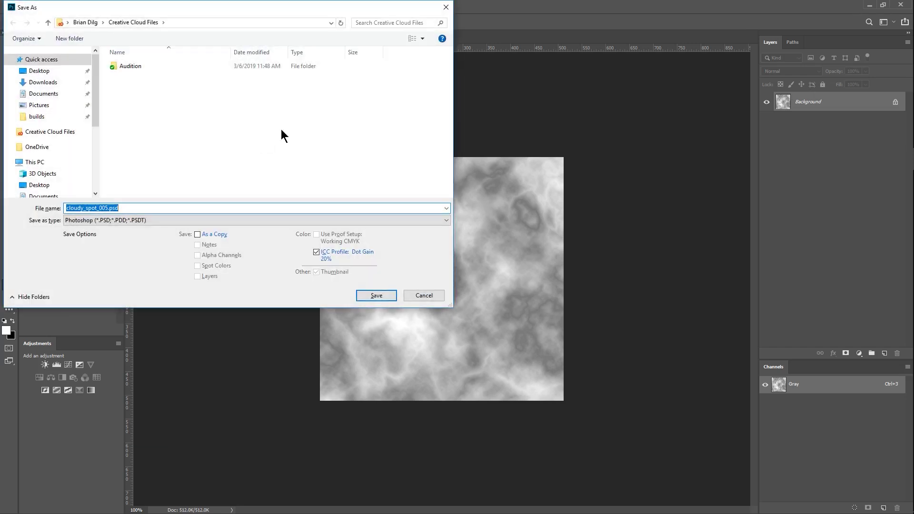
click(56, 75)
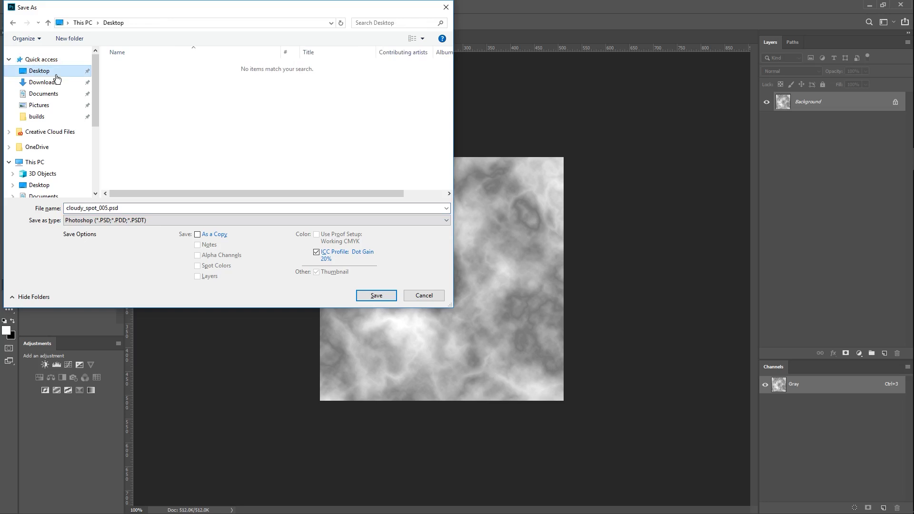
click(381, 296)
click(26, 6)
click(53, 290)
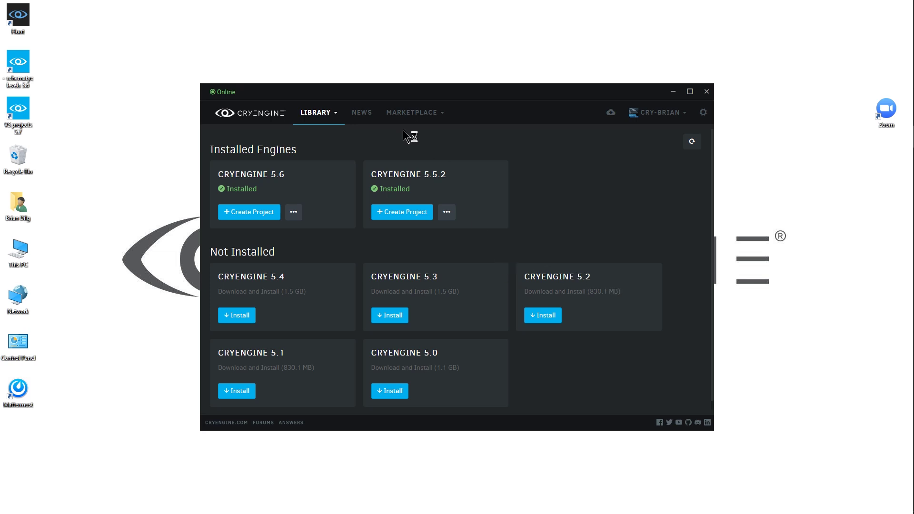
- Reveal the CRYENGINE 5.6 installation in File Explorer and run CryToolsInstaller.exe from its Tools folder
click(298, 217)
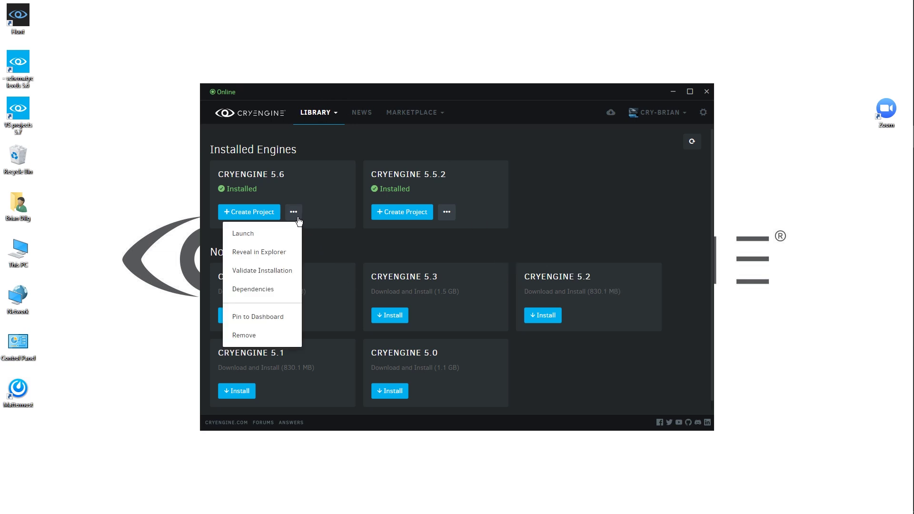
click(274, 252)
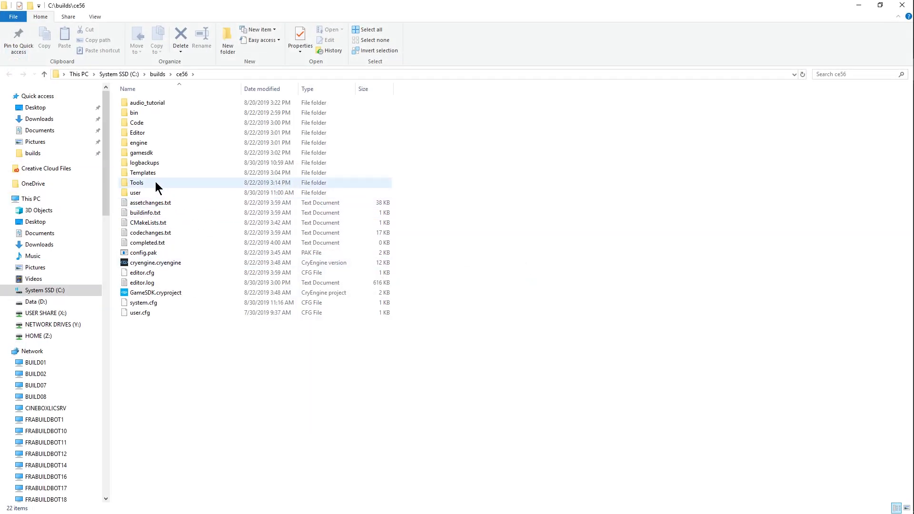
click(155, 183)
double_click(155, 183)
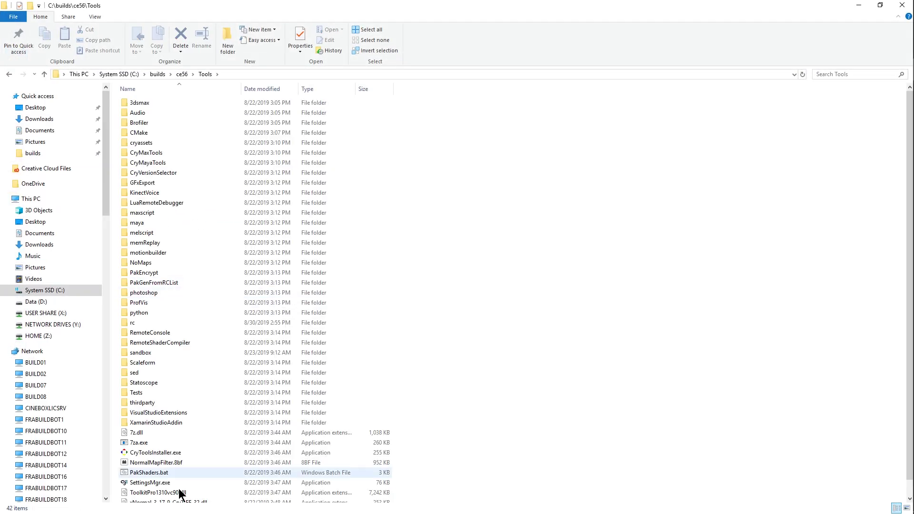
click(172, 452)
double_click(193, 453)
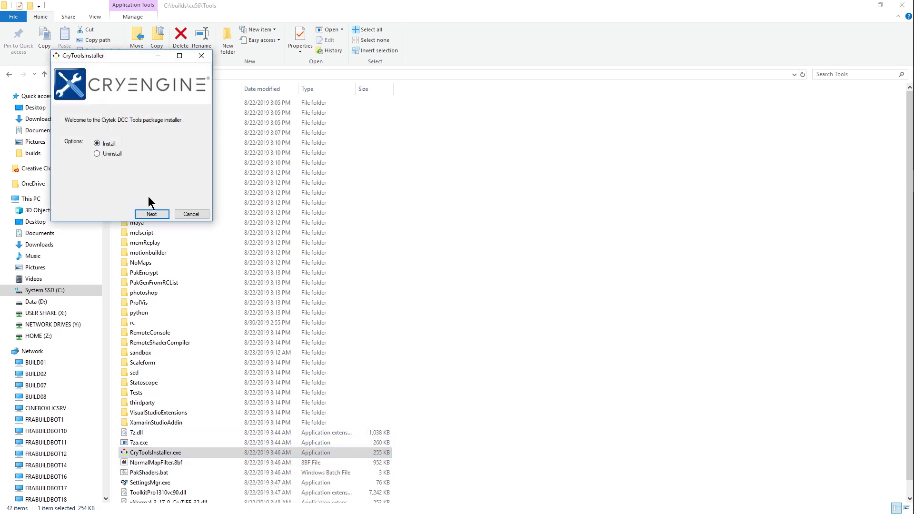
- Install only the Adobe Photoshop package of the Crytek DCC Tools and close the installer
click(151, 213)
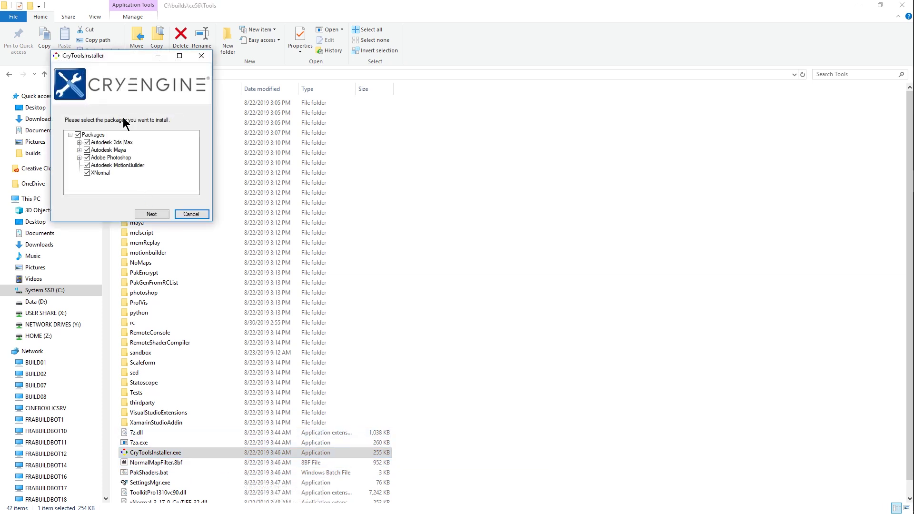
click(86, 142)
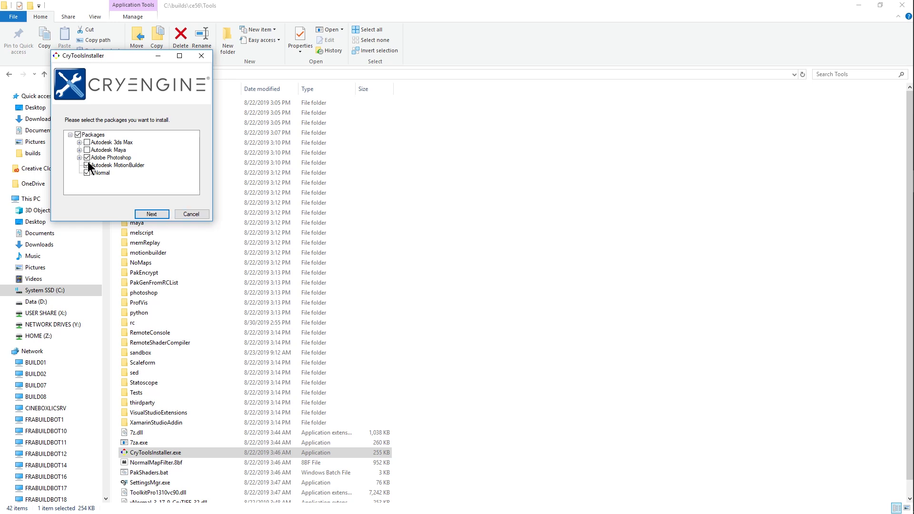
click(157, 215)
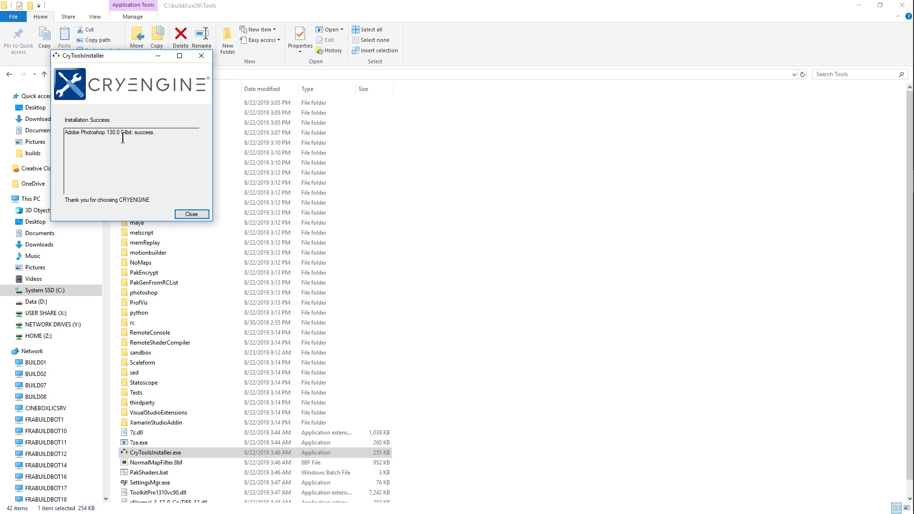
click(204, 214)
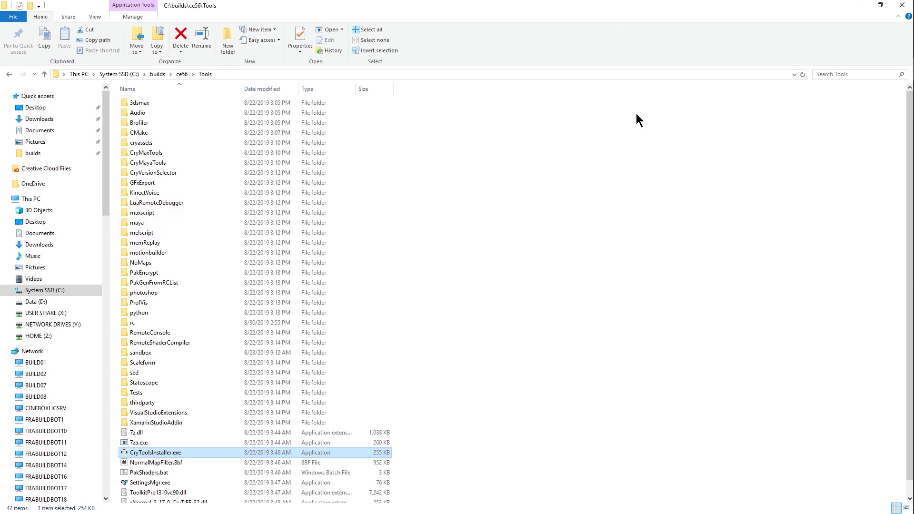
- Minimize the Tools folder window and launch Adobe Photoshop CC 2019 again
click(858, 5)
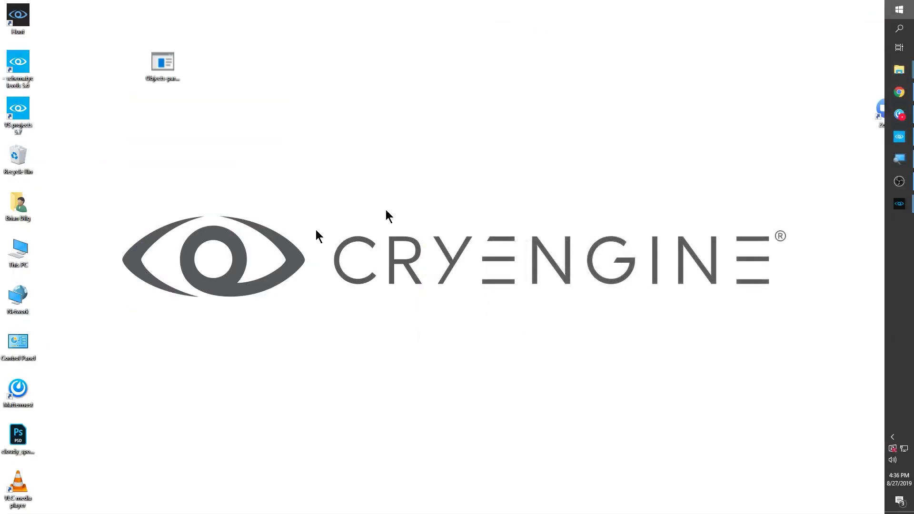
key(super)
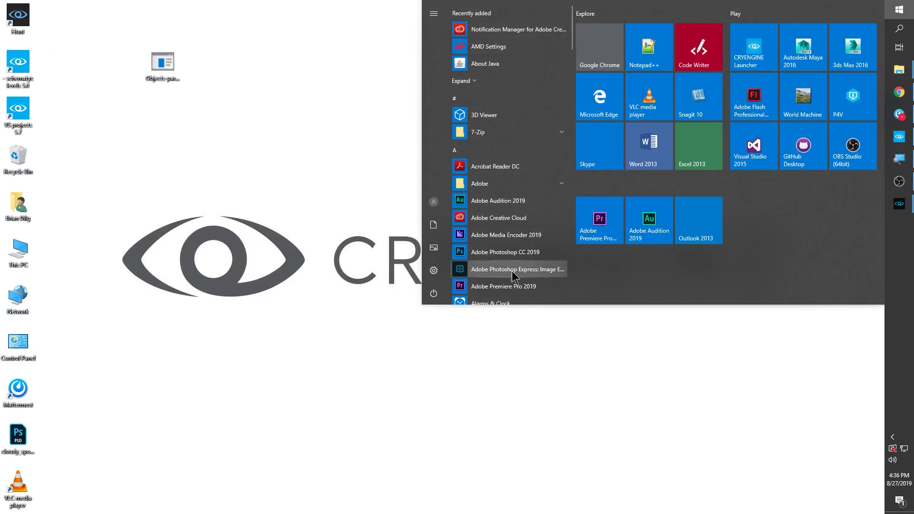
click(519, 253)
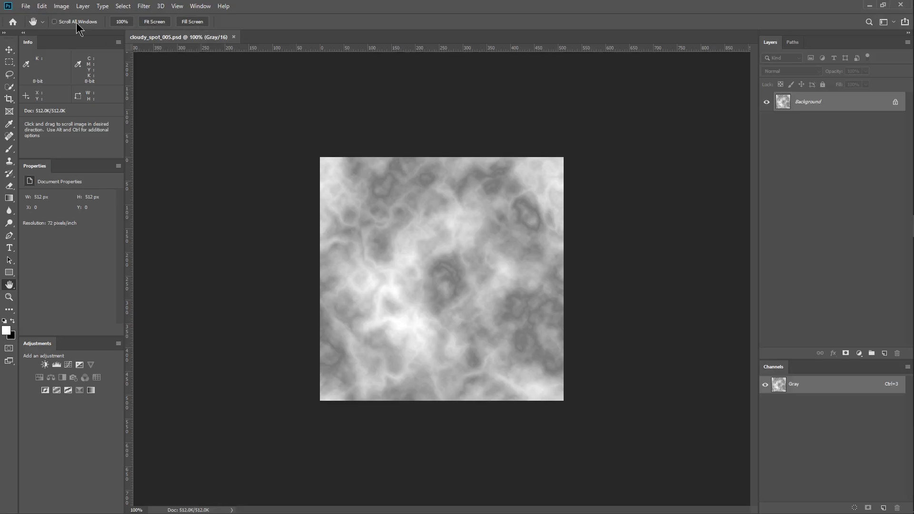
- Open the Save As dialog for the cloudy spot texture and choose the CryTIFPlugin (*.TIF) file type
click(26, 6)
click(56, 114)
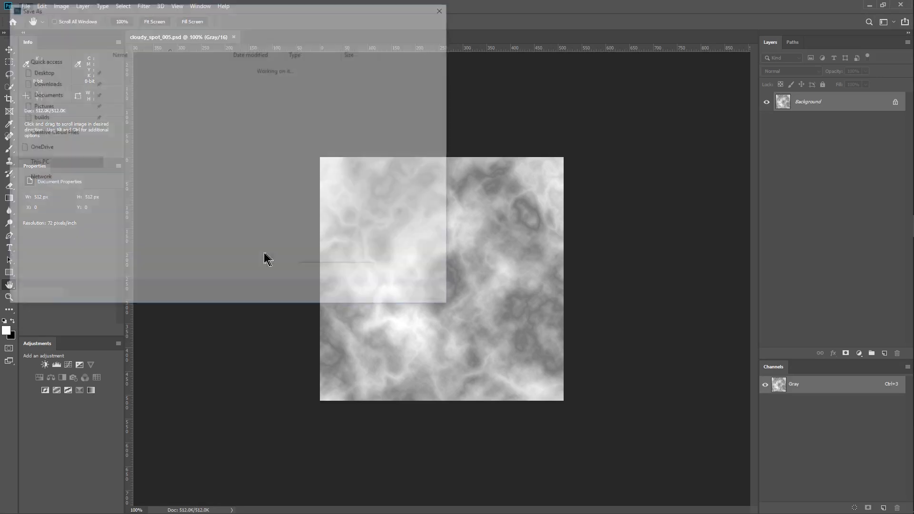
click(155, 221)
key(Down)
key(Down)
key(Down)
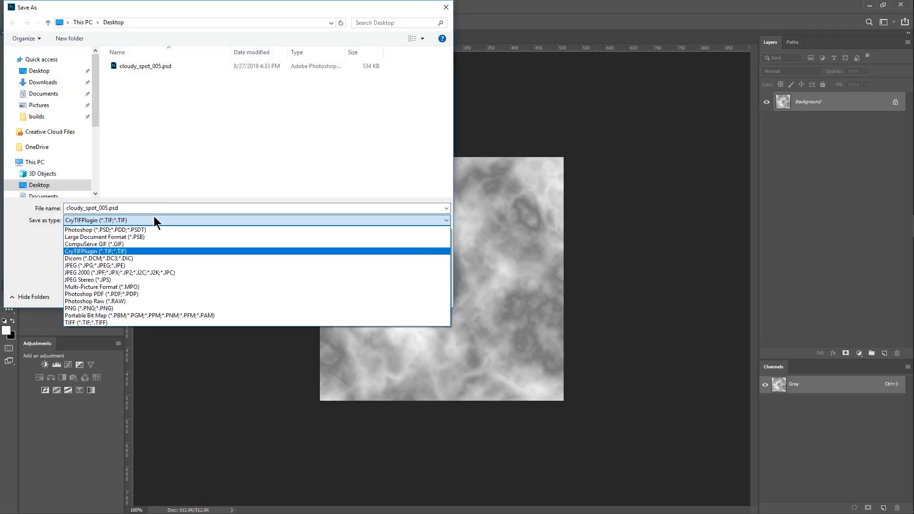
key(Return)
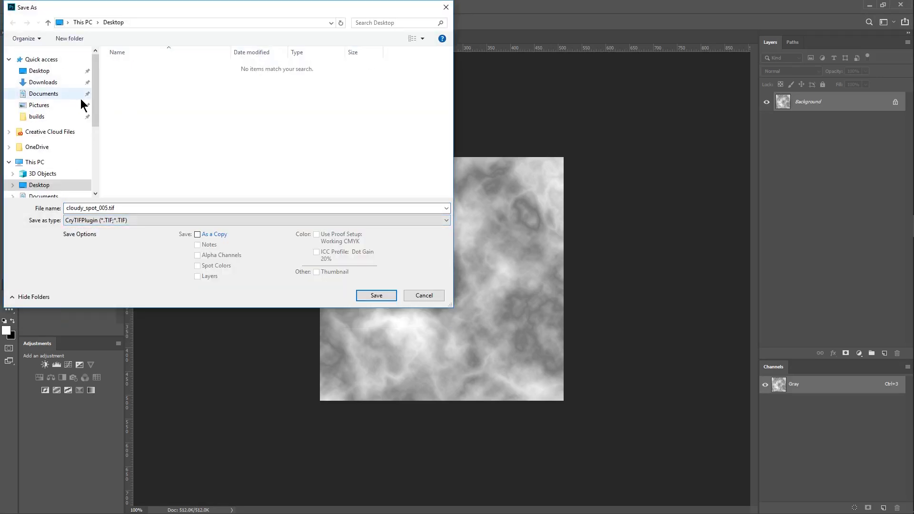
- Create a folder named custom inside the project's Assets/textures/lights folder and save cloudy_spot_005.tif there
drag(450, 305, 537, 377)
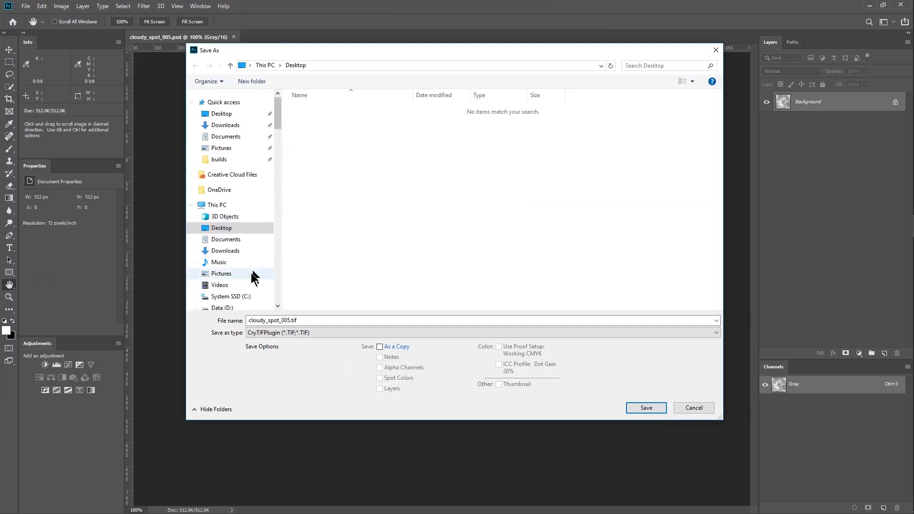
click(230, 296)
right_click(384, 242)
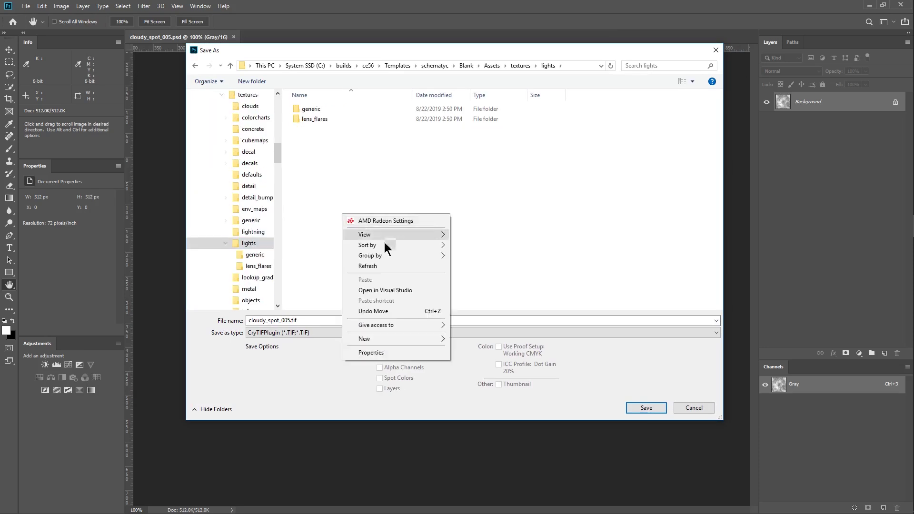
mouse_move(401, 336)
click(477, 337)
text(custom)
key(Return)
key(Return)
click(639, 406)
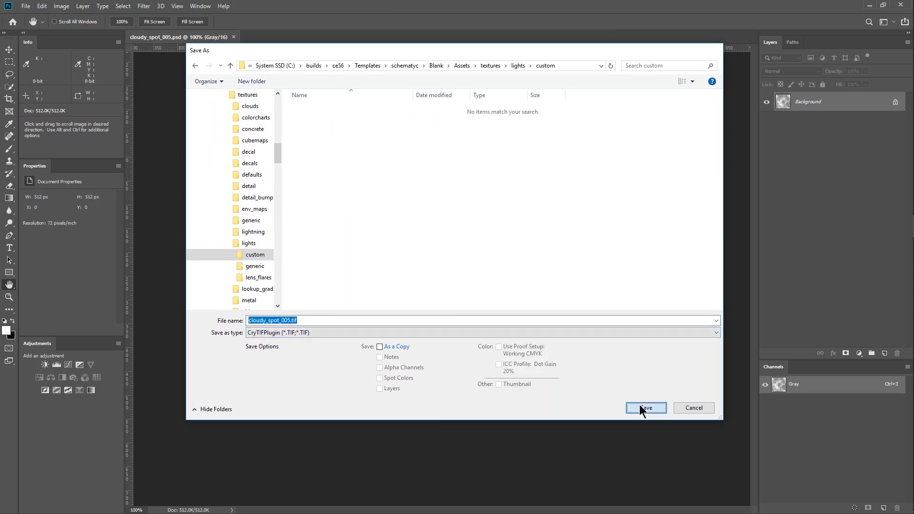
- Apply the LightProjector preset to the exported texture and confirm the CryTIF export
click(465, 304)
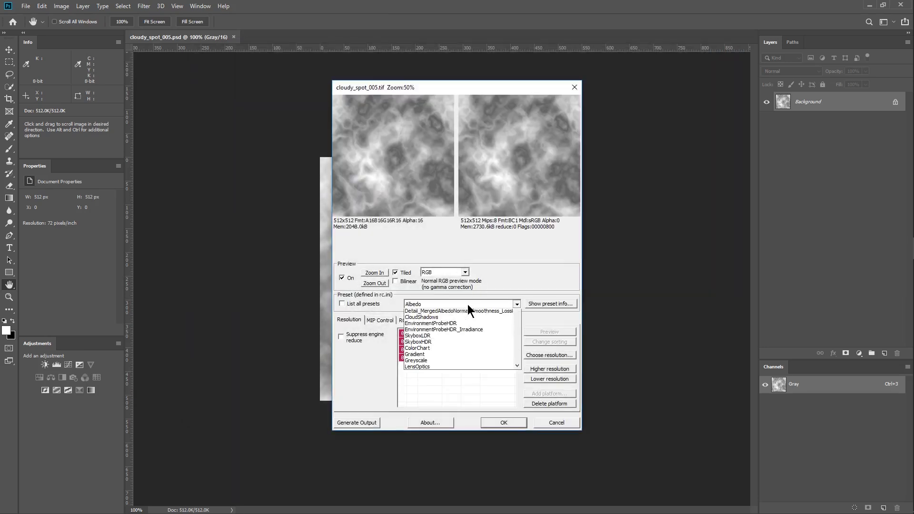
scroll(479, 352, down, 6)
scroll(479, 352, up, 4)
scroll(478, 353, down, 4)
click(446, 362)
click(424, 333)
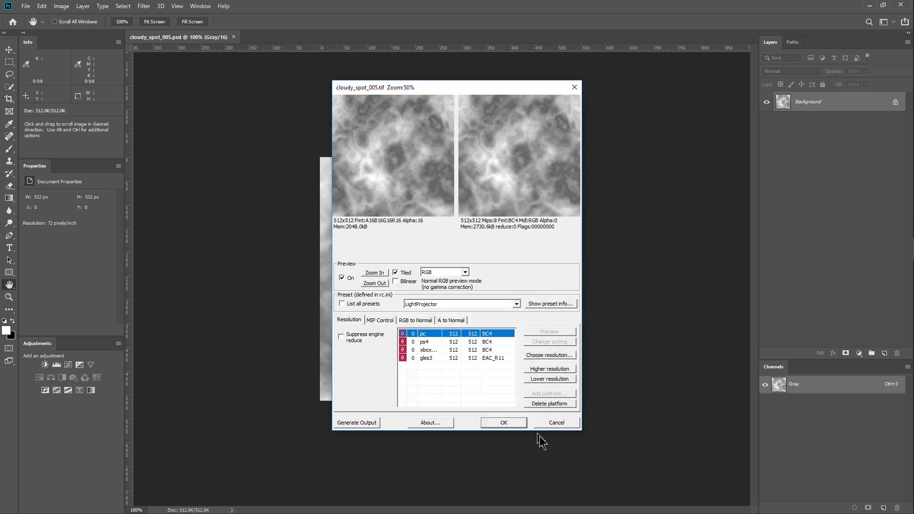
click(510, 422)
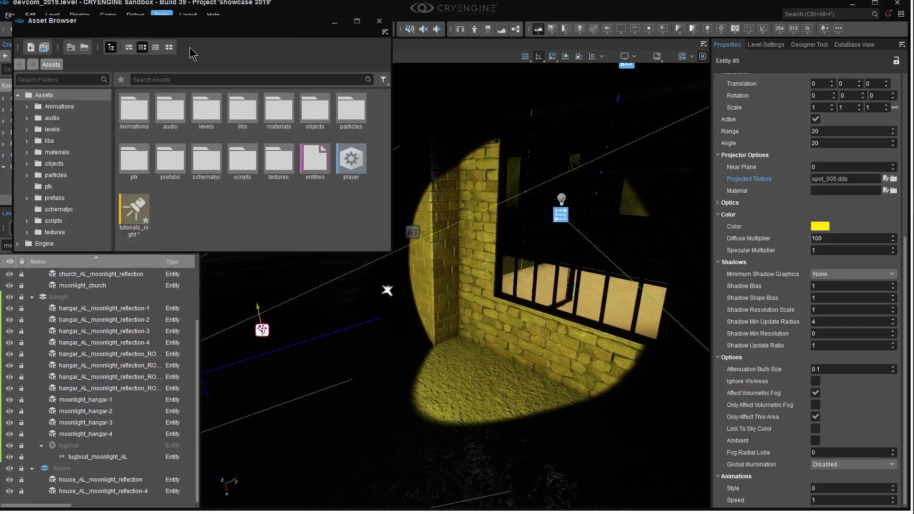
- Enlarge the CRYENGINE Asset Browser, open textures/lights/custom and enlarge the thumbnail of the exported texture
drag(397, 252, 453, 423)
click(27, 232)
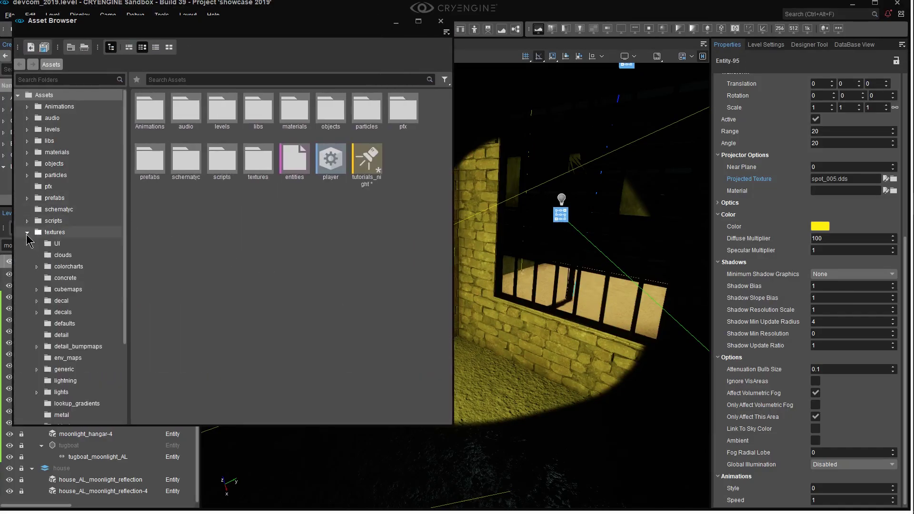
click(36, 392)
click(73, 403)
ctrl+scroll(233, 162, up, 5)
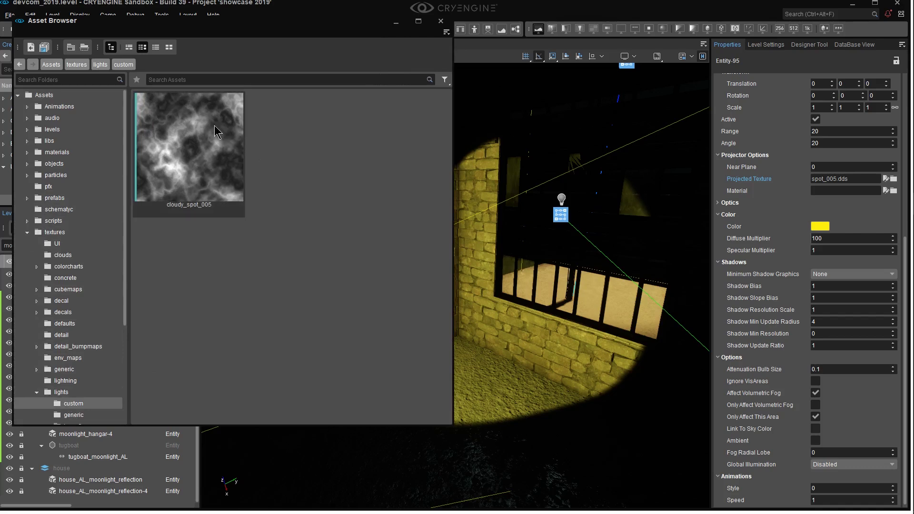
- Close the Asset Browser and assign cloudy_spot_005 from the custom folder as the projector light's projected texture
click(440, 23)
mouse_move(584, 208)
right_down()
mouse_move(522, 202)
mouse_move(583, 190)
right_up()
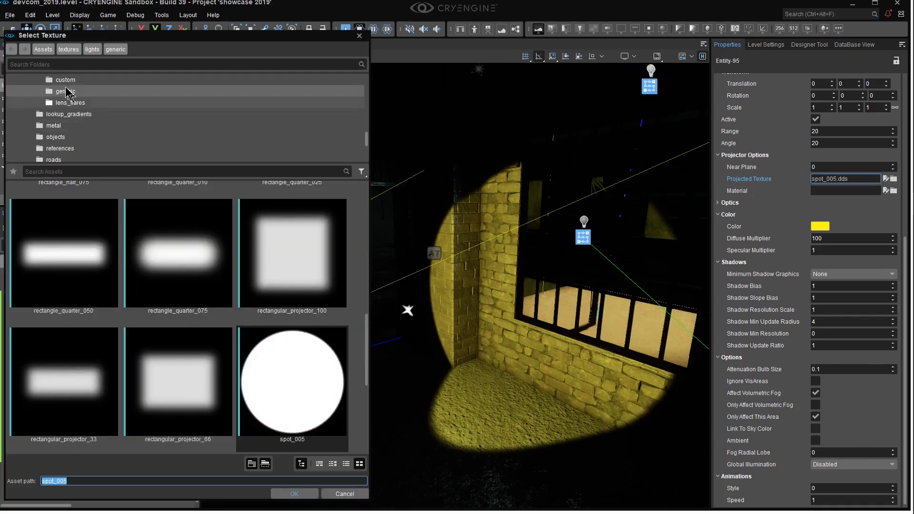
click(66, 80)
click(52, 232)
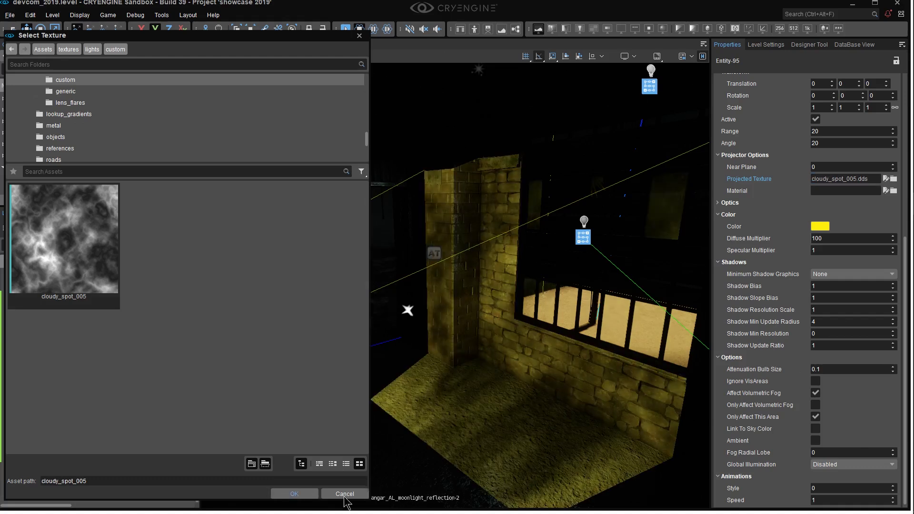
click(295, 494)
- Raise the projector light slightly and move it along its Y axis while checking the projected cloud pattern and its edges
mouse_move(436, 427)
right_down()
mouse_move(459, 405)
mouse_move(431, 429)
right_up()
key(s)
key(a)
key(s)
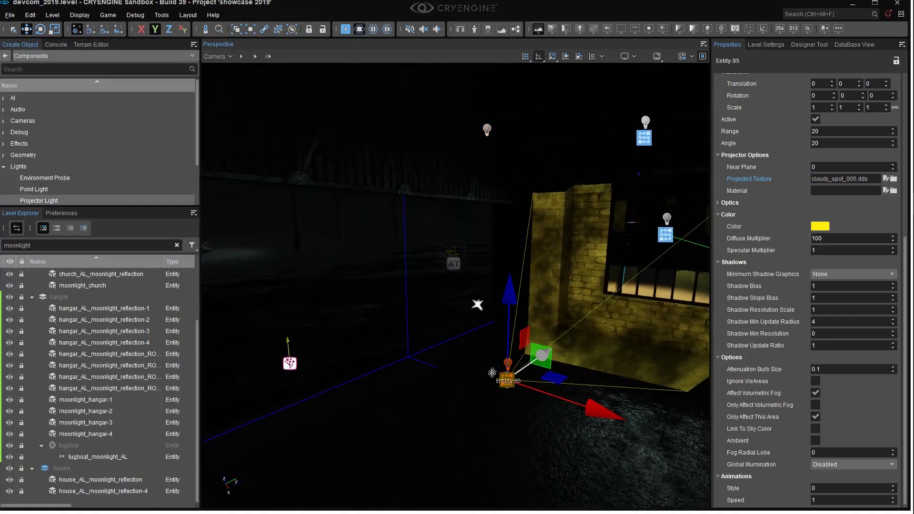
mouse_move(513, 300)
mouse_down()
mouse_move(513, 285)
mouse_move(518, 305)
mouse_up()
key(d)
right_drag(518, 305, 487, 298)
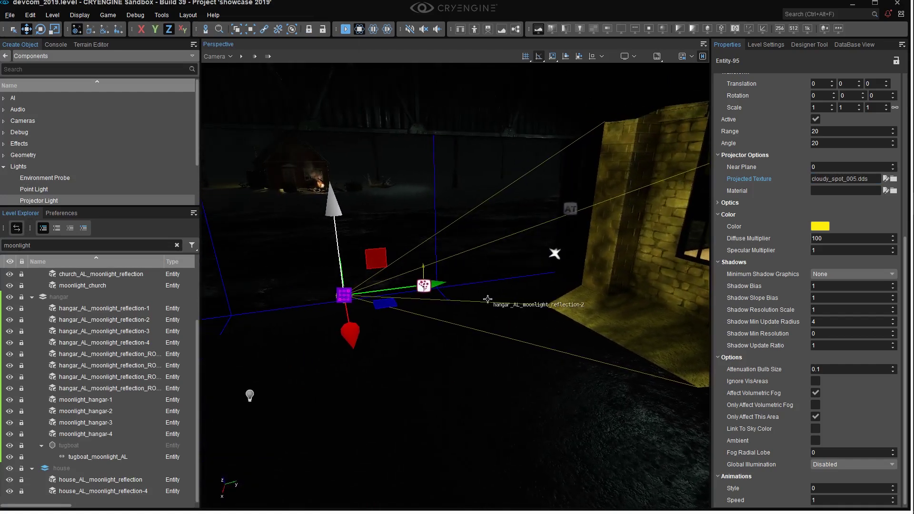
drag(435, 284, 225, 279)
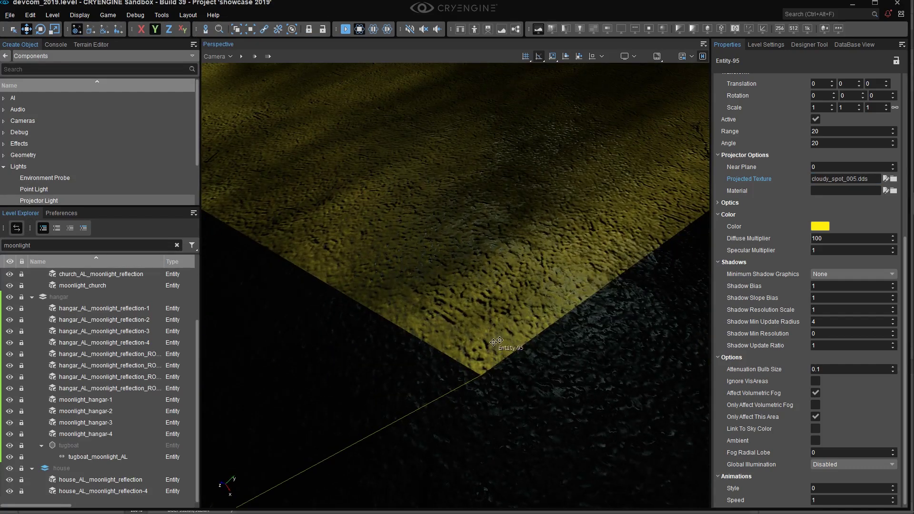
key(s)
right_drag(523, 321, 522, 295)
- Switch to Photoshop and place a fixed-size 490 x 490 px elliptical selection centred on the cloud texture
key(alt+Tab)
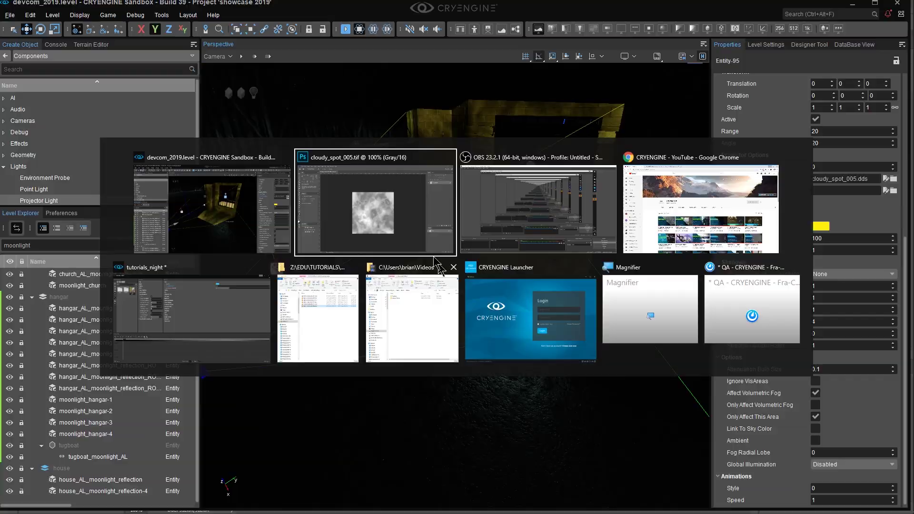
click(408, 227)
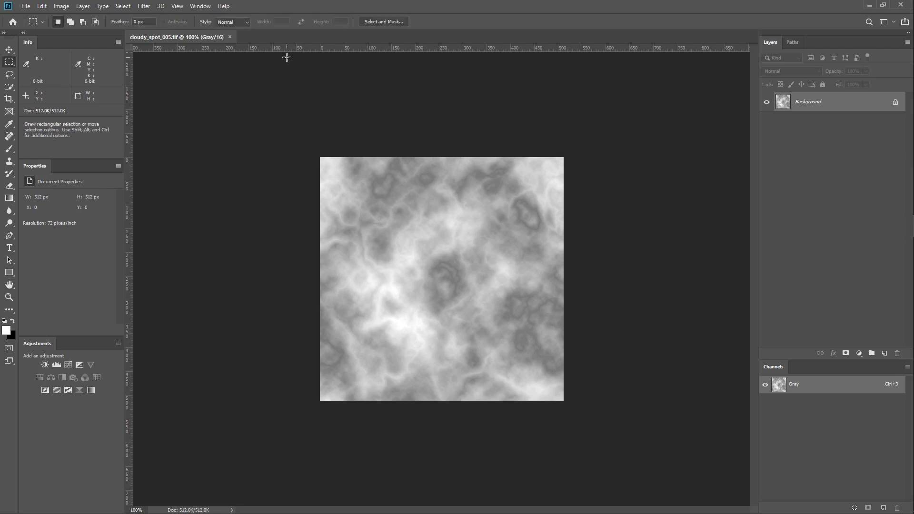
key(shift+m)
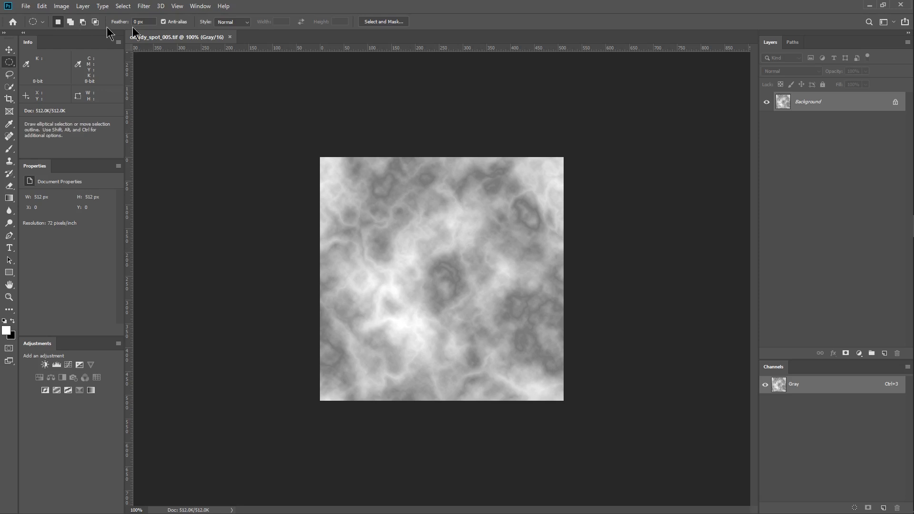
click(230, 23)
click(235, 47)
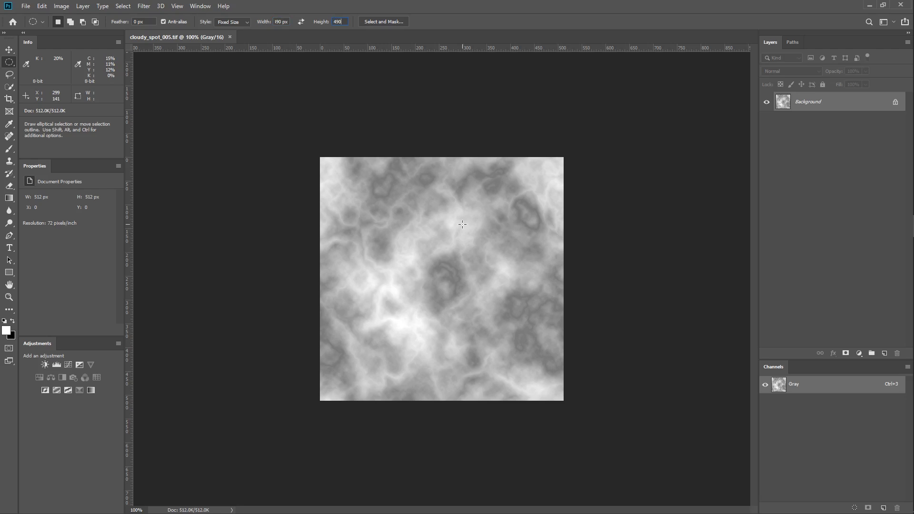
alt+click(443, 279)
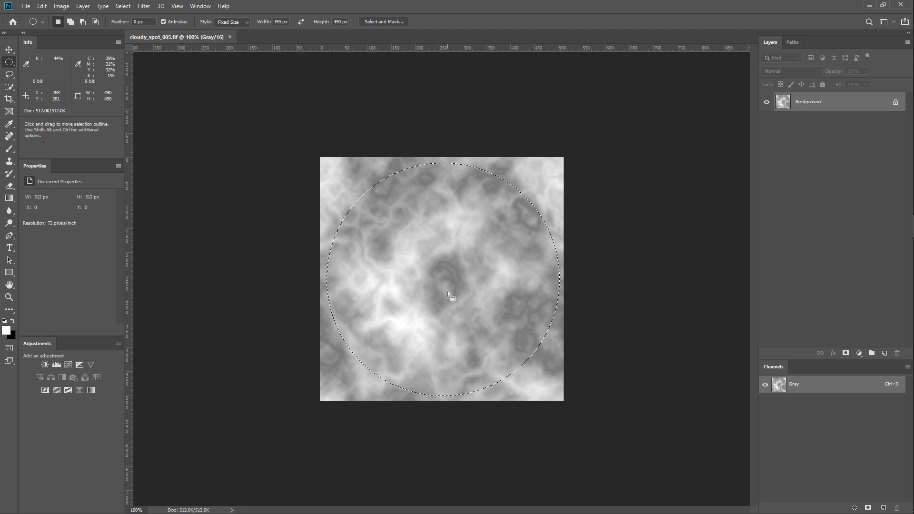
- Feather the circular selection by 5 pixels and invert it
click(123, 7)
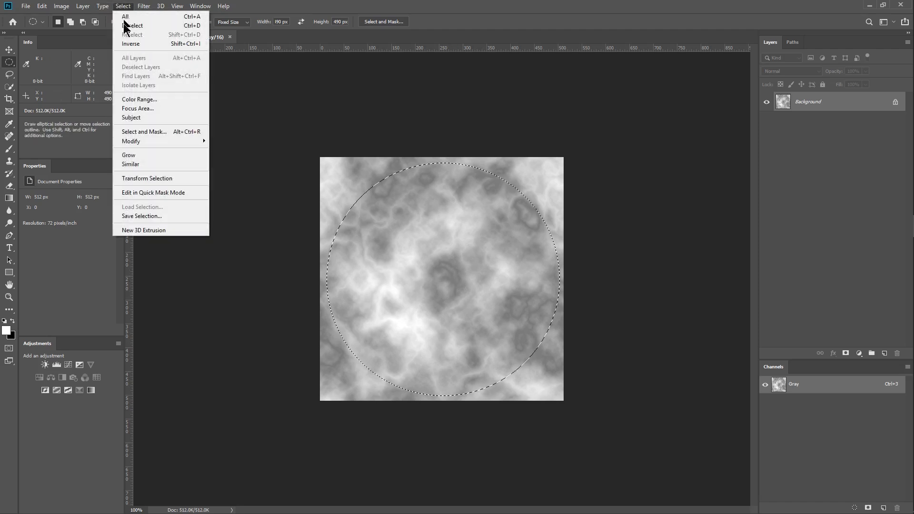
mouse_move(145, 144)
click(249, 177)
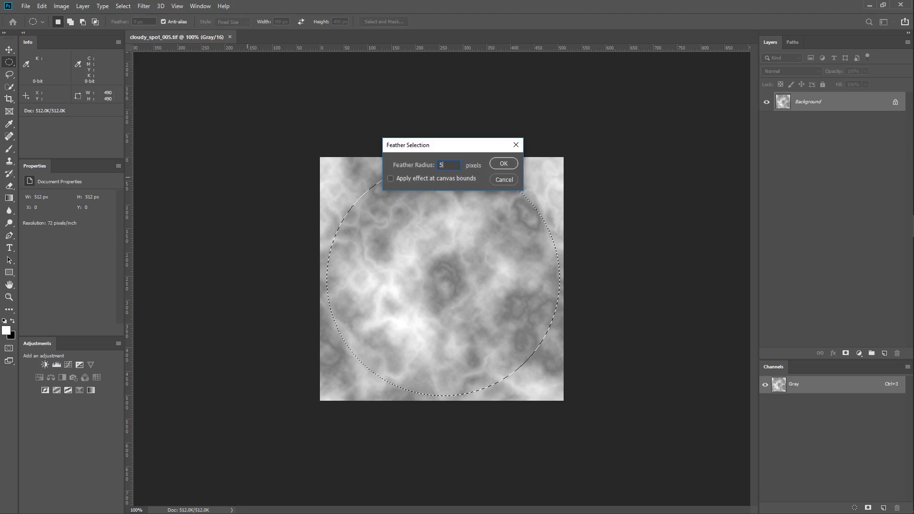
text(5)
key(Return)
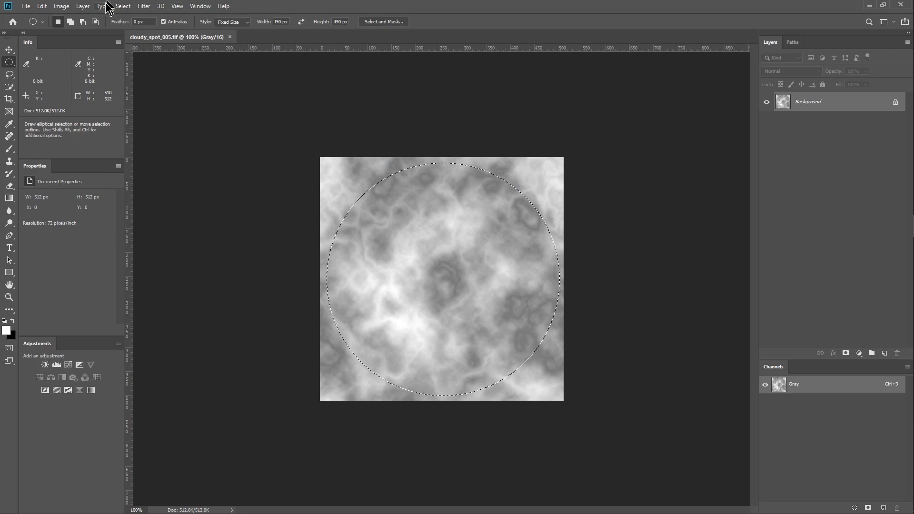
click(69, 10)
click(143, 47)
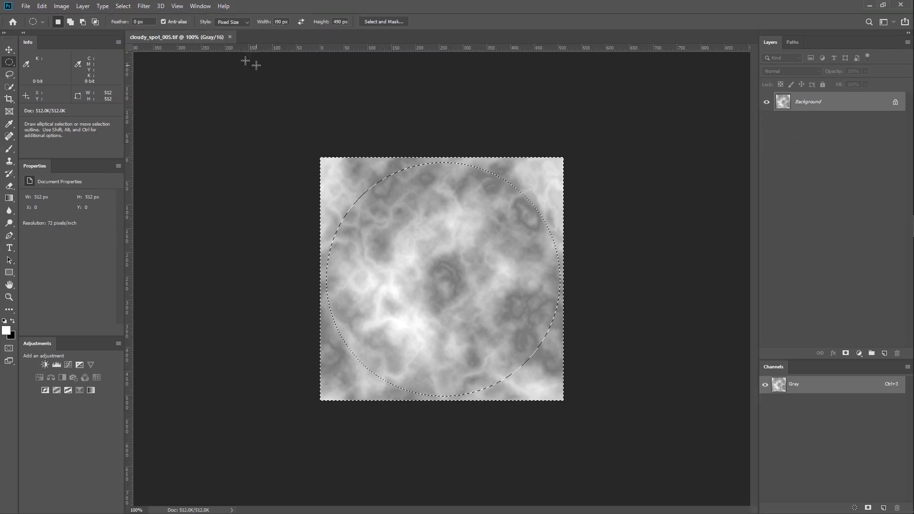
- Fill the area outside the circle with a black solid color fill layer named "black edge"
click(83, 6)
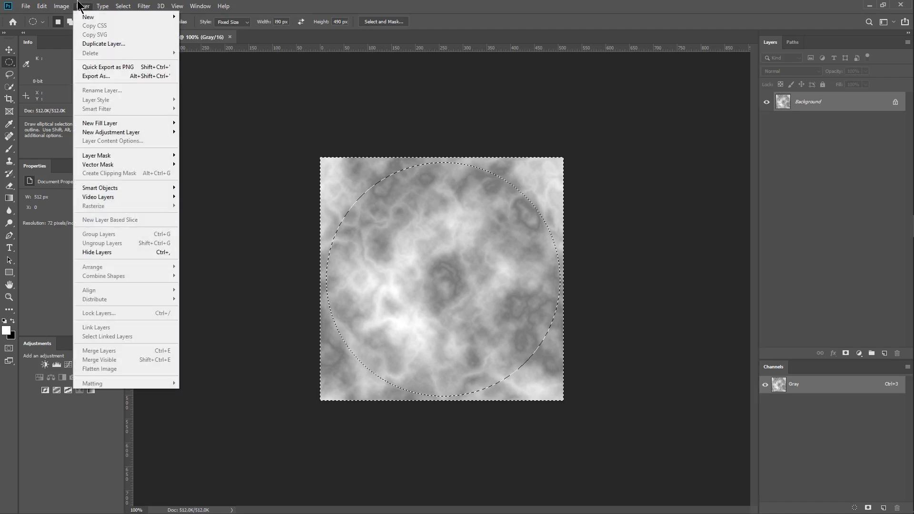
mouse_move(100, 122)
click(198, 119)
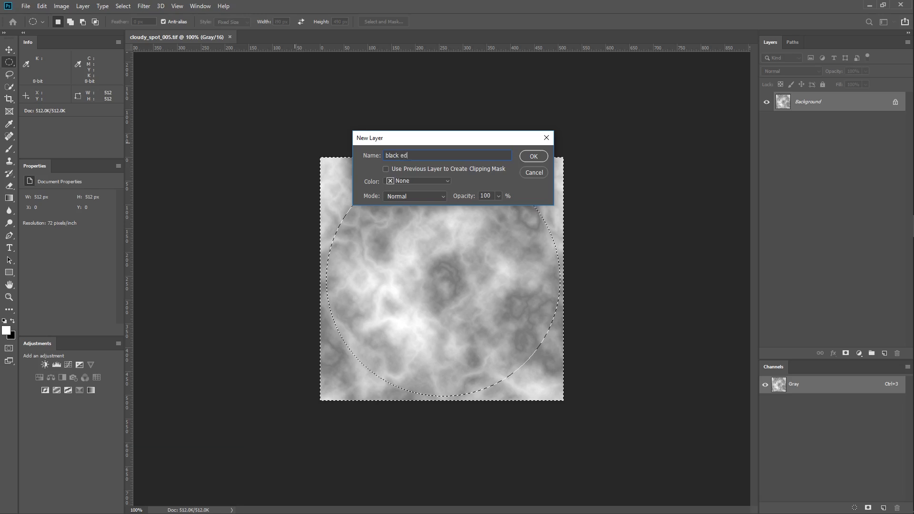
click(537, 160)
drag(352, 228, 296, 282)
click(565, 116)
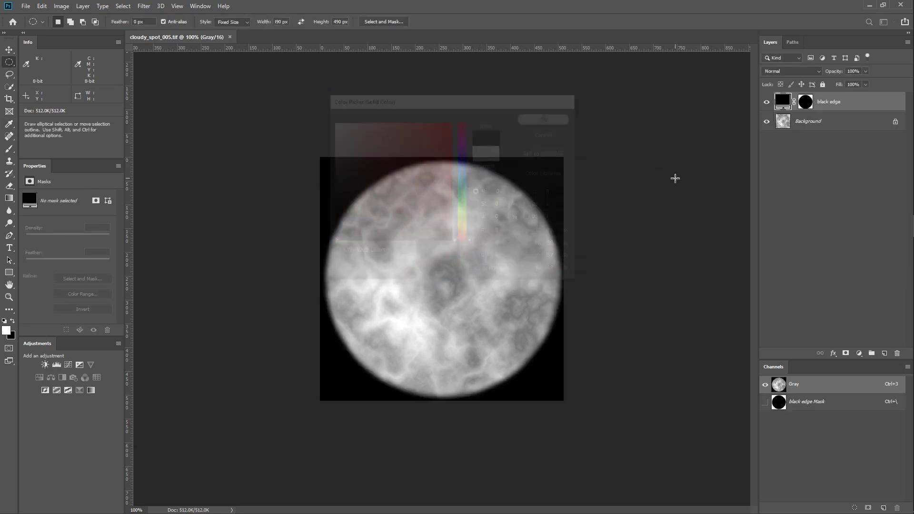
- Set the Eyedropper to Point Sample and the second Info readout to RGB Color to check the image's black border pixels
click(368, 71)
click(361, 89)
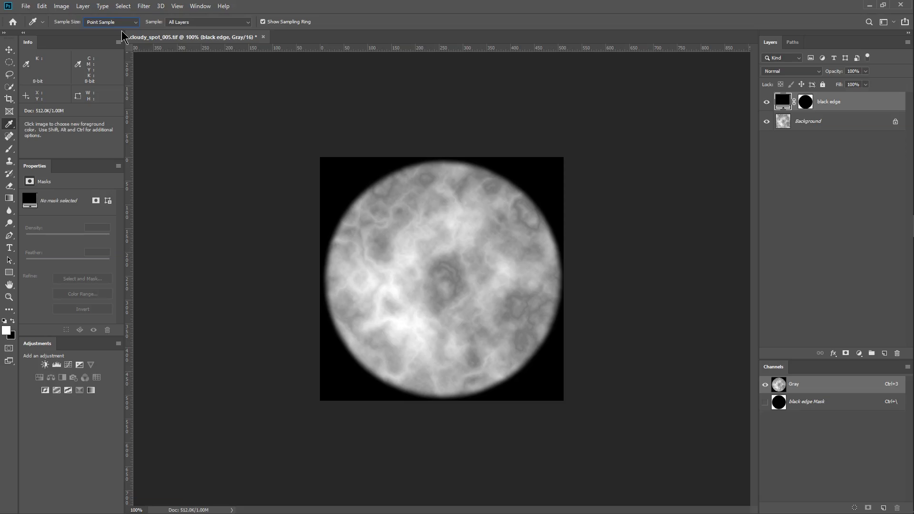
ctrl+drag(316, 257, 481, 271)
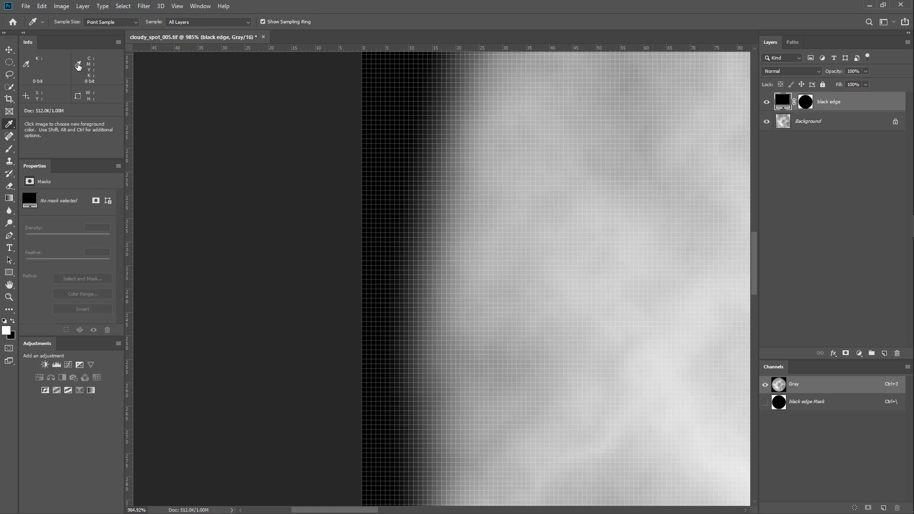
click(79, 66)
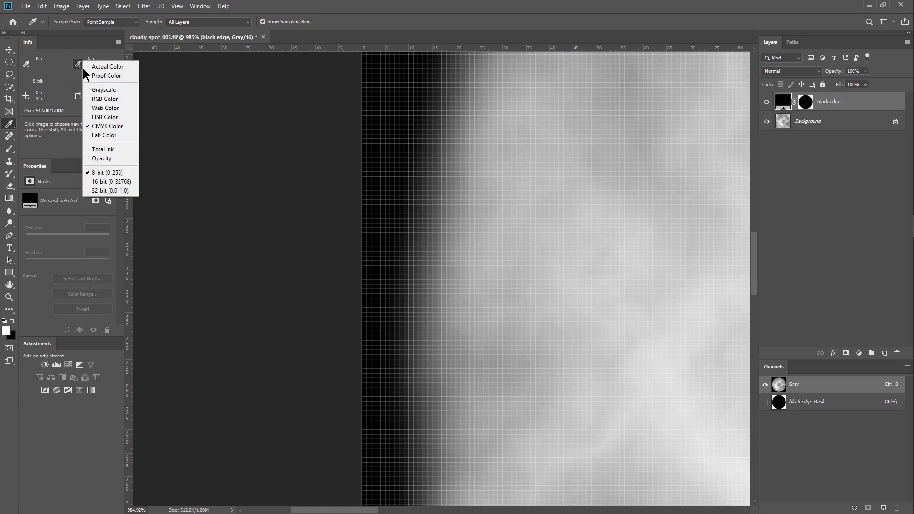
click(103, 99)
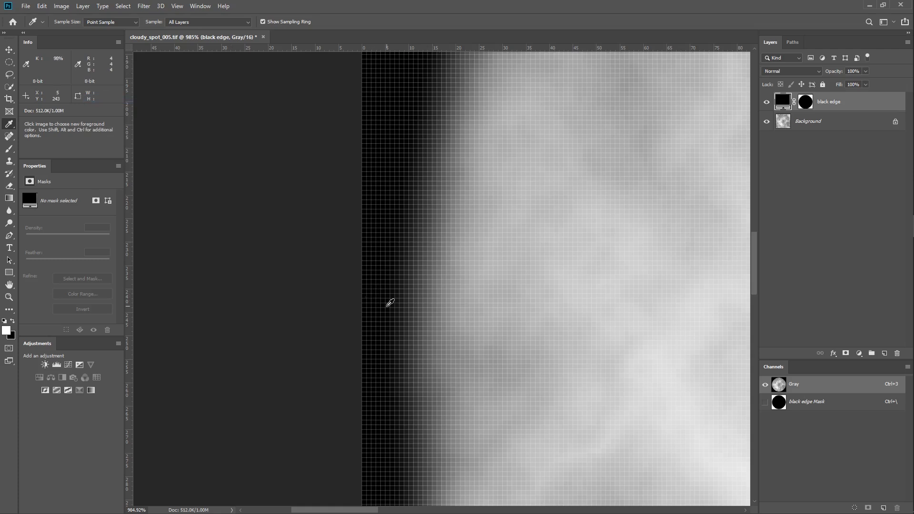
- Save the black-edged texture over cloudy_spot_005.tif in CryTIF format, keeping the LightProjector preset
click(25, 6)
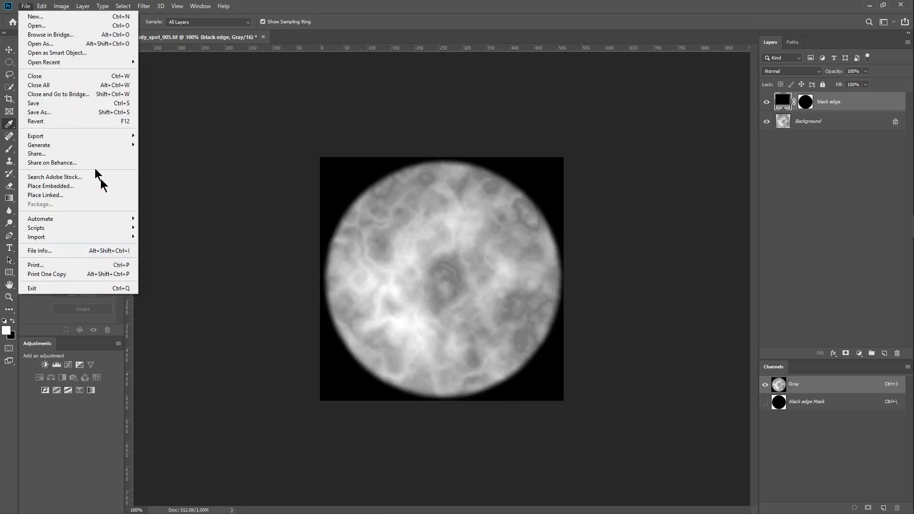
click(57, 114)
key(Return)
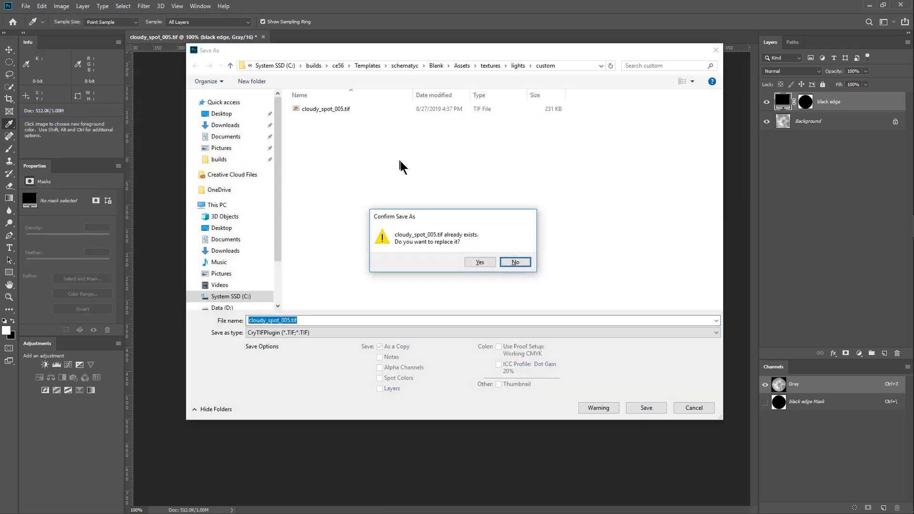
click(485, 263)
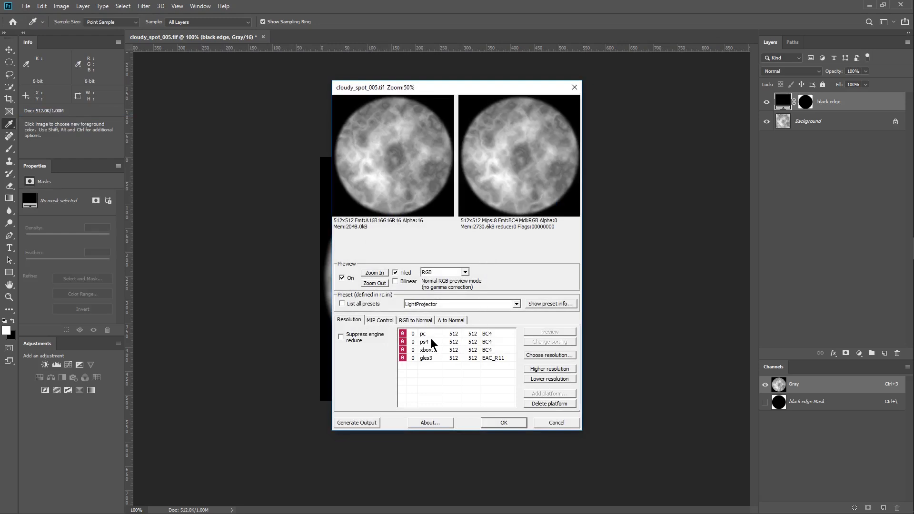
click(456, 377)
click(500, 422)
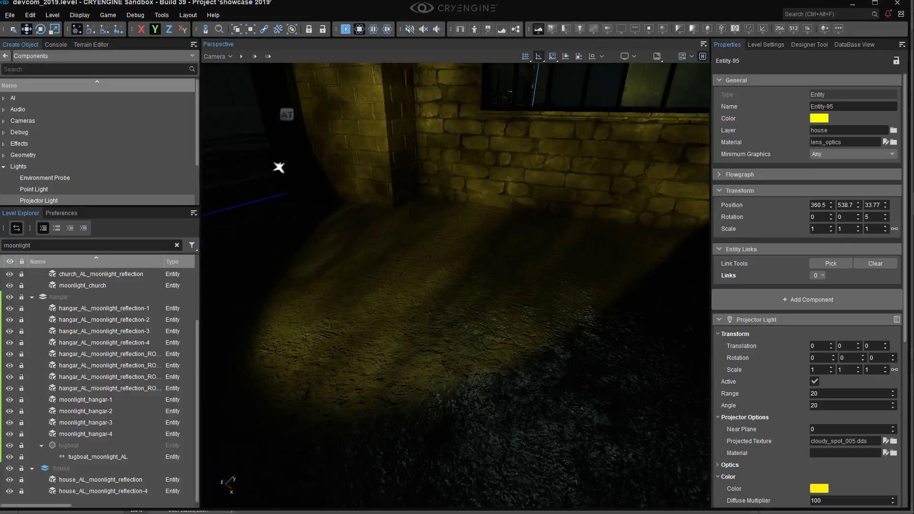
- Switch to CRYENGINE and rotate and move the yellow projector light to check its cloudy_spot_005.dds projection
right_drag(456, 286, 350, 307)
key(s)
key(3)
drag(426, 328, 459, 420)
right_drag(453, 362, 435, 390)
key(2)
drag(425, 224, 419, 24)
right_drag(424, 143, 418, 243)
key(w)
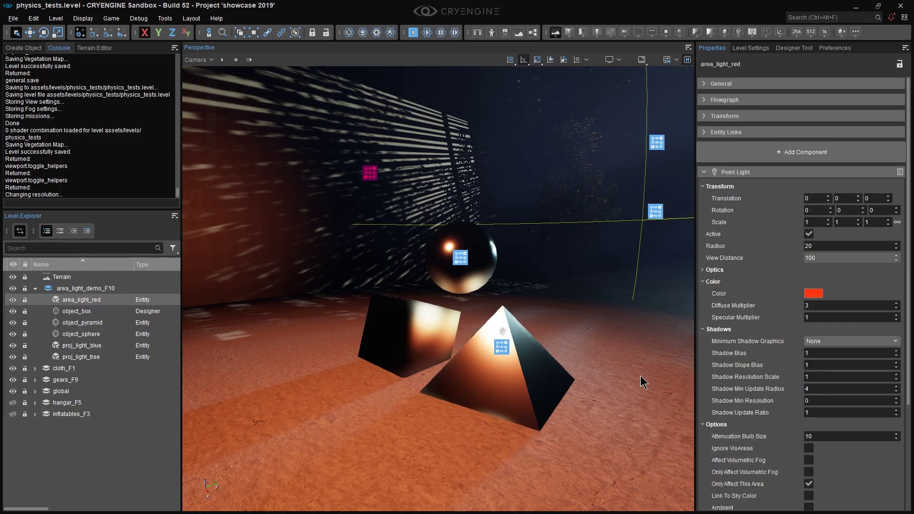
- In the physics_tests level, set the Shape of the area_light_red point light to Rectangle
click(653, 214)
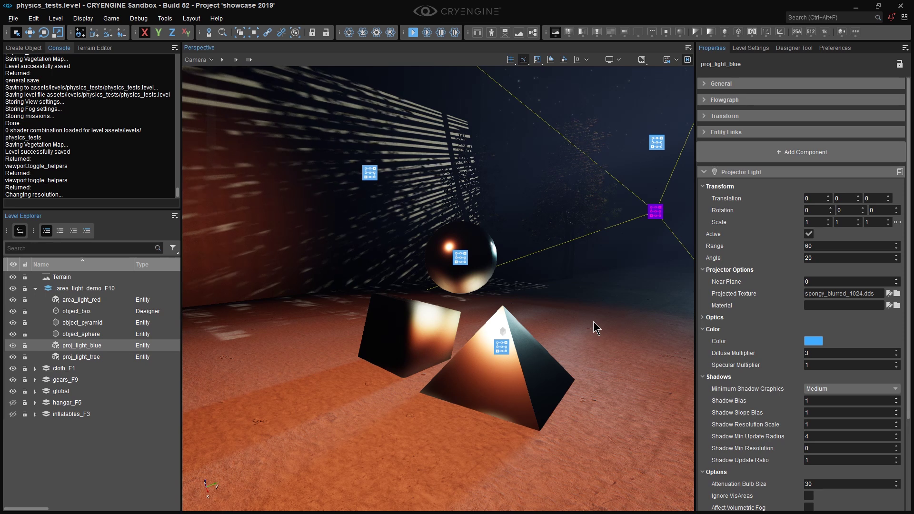
click(370, 173)
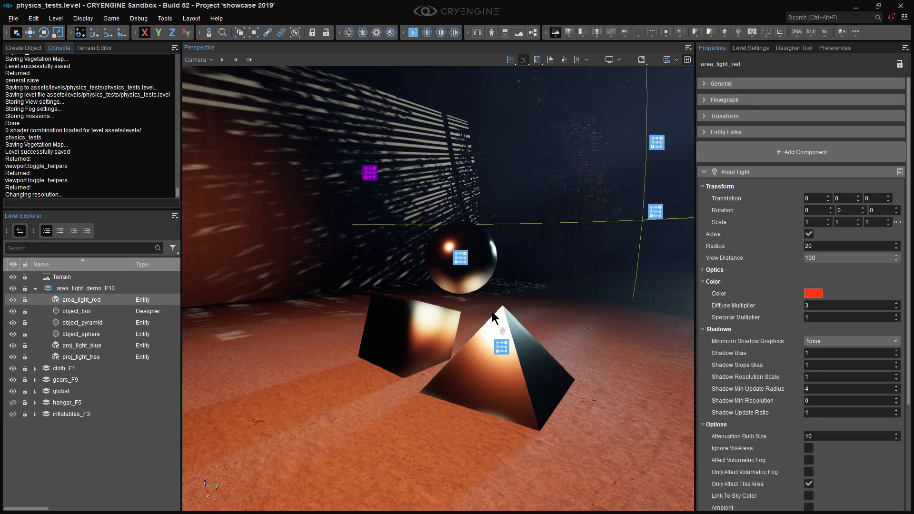
scroll(789, 379, down, 3)
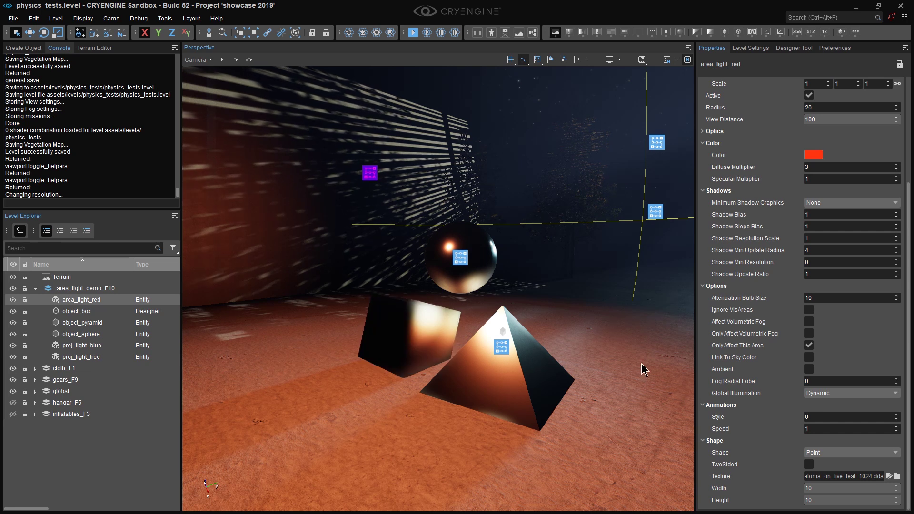
click(829, 455)
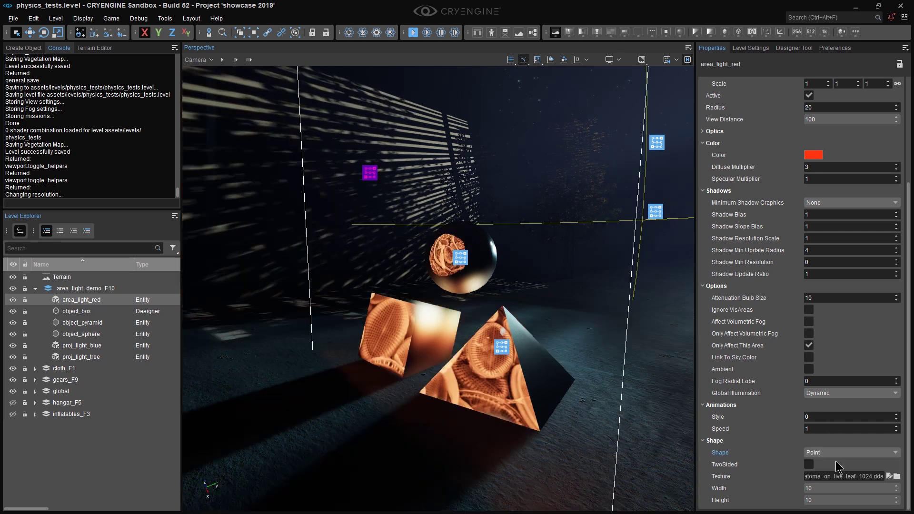
click(837, 471)
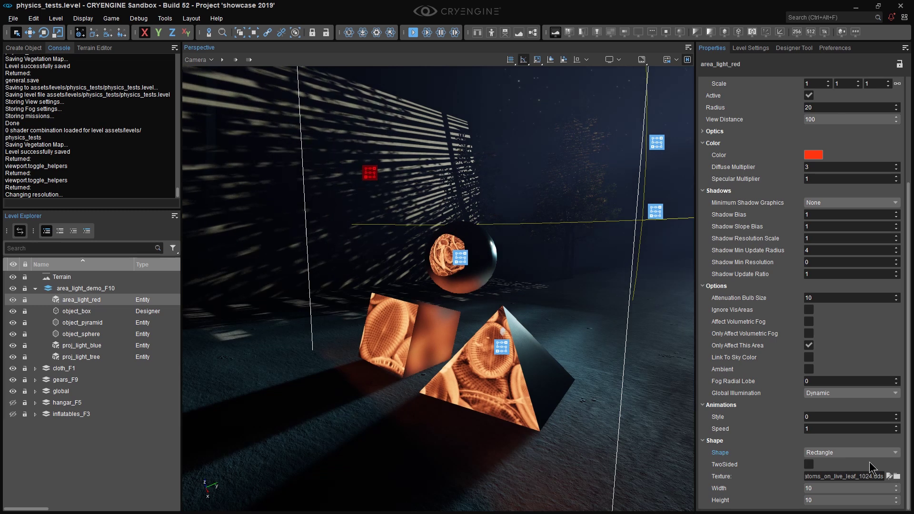
- Deselect the light, hide the viewport helpers, go to the area light demo's tag location and toggle the physics simulation
click(667, 399)
key(shift+space)
key(shift+F10)
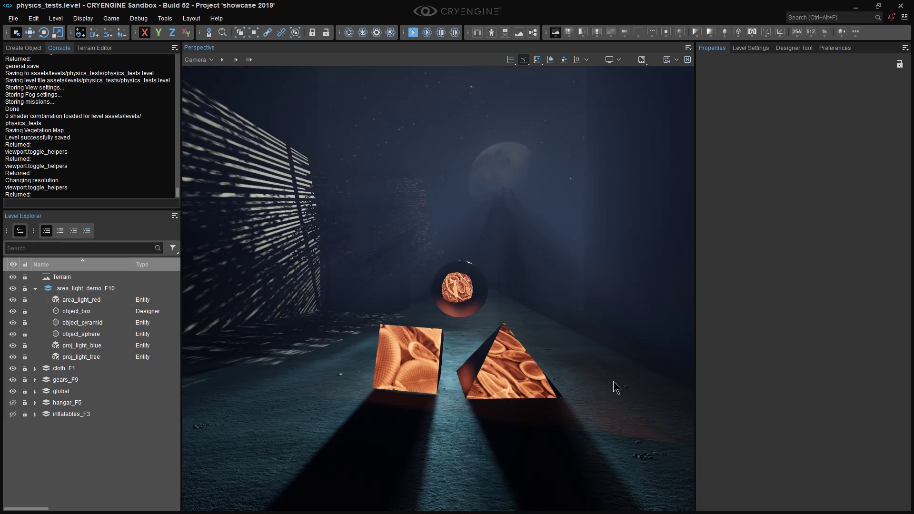
key(w)
right_drag(613, 381, 627, 386)
key(ctrl+p)
key(d)
- Show the viewport helpers and compare the properties of area_light_red and proj_light_blue
key(shift+space)
click(333, 201)
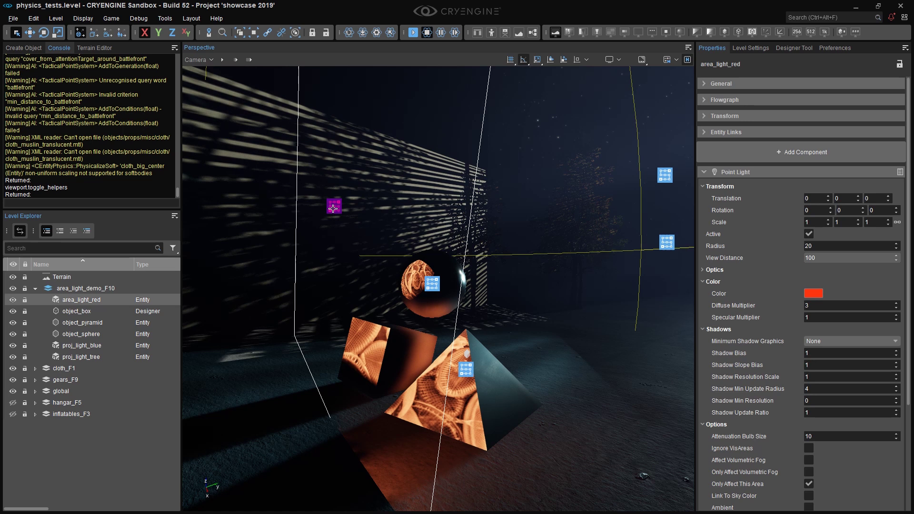
click(669, 244)
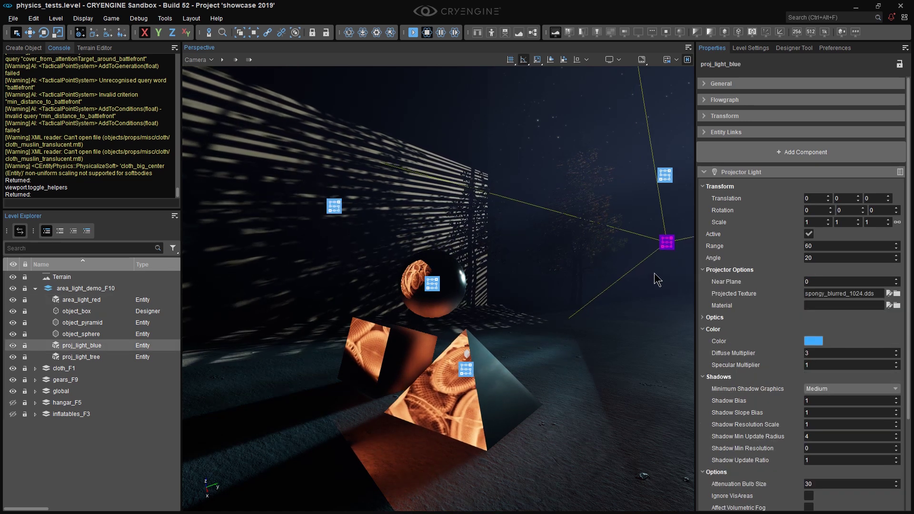
click(329, 208)
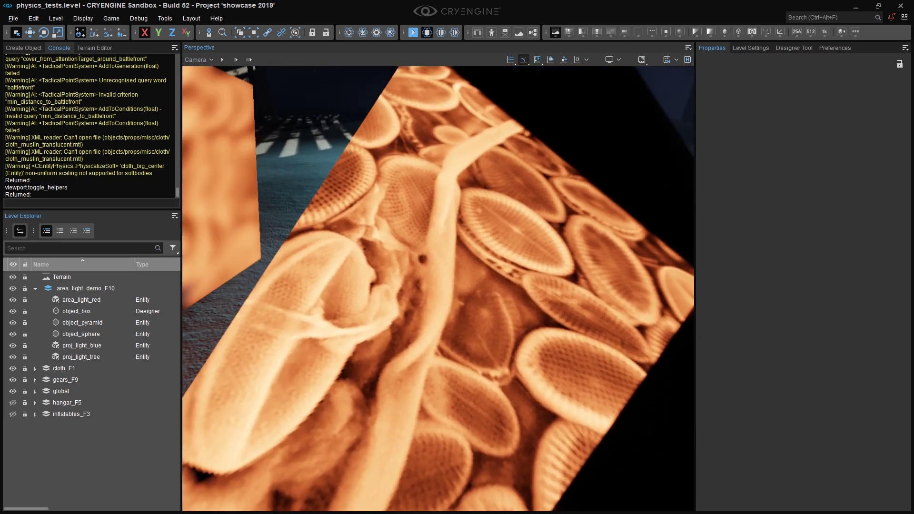
- Examine the area light's texture up close and from several angles on the pyramid, box and sphere
right_drag(538, 361, 518, 362)
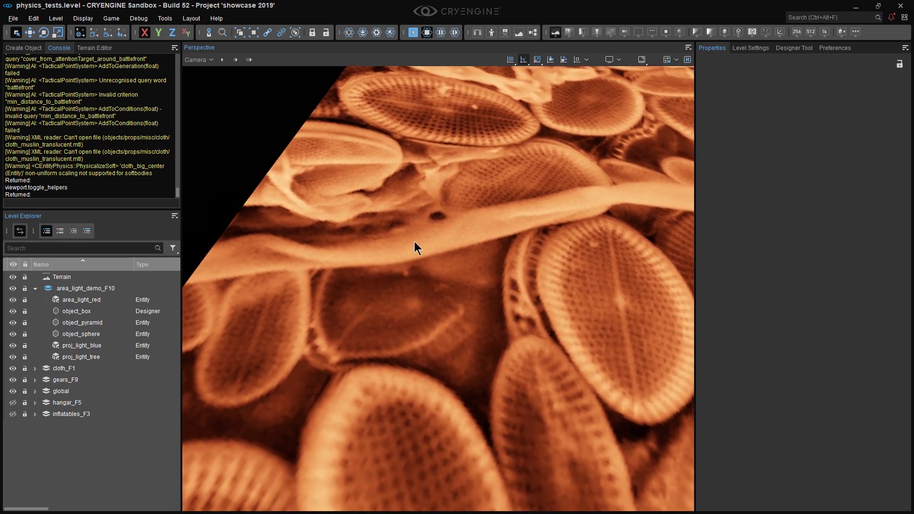
right_drag(438, 247, 459, 255)
key(s)
key(s)
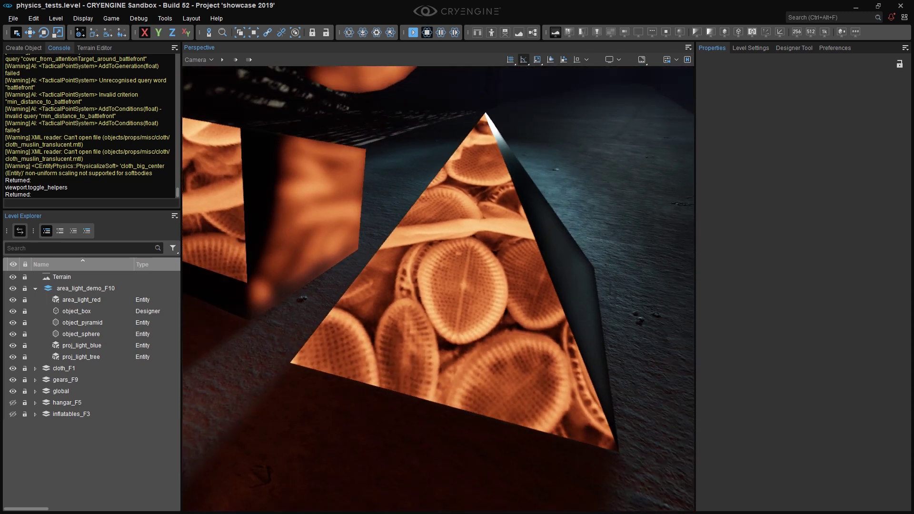
key(s)
right_drag(481, 287, 481, 281)
key(a)
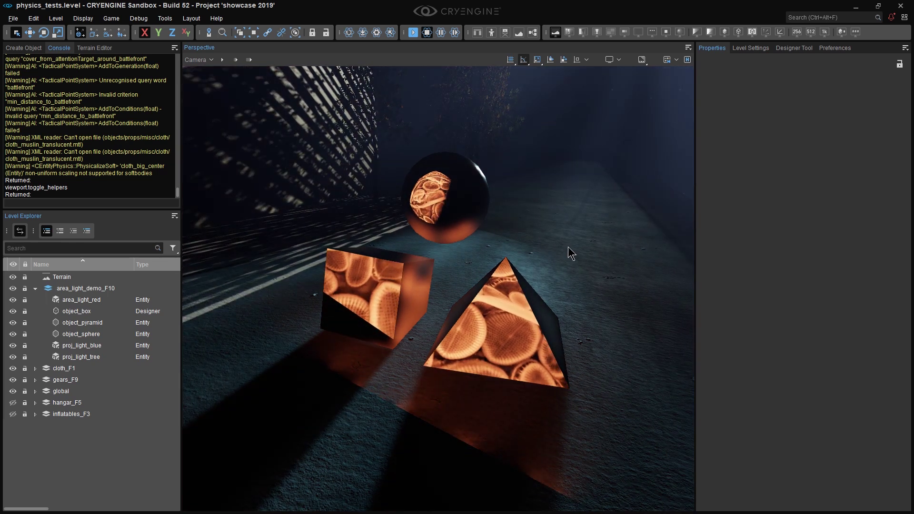
right_drag(567, 247, 557, 247)
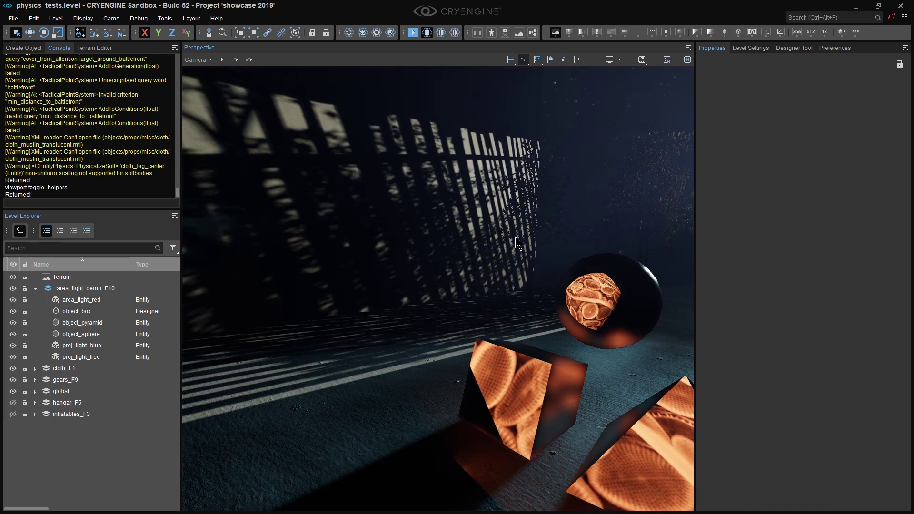
right_drag(575, 248, 553, 273)
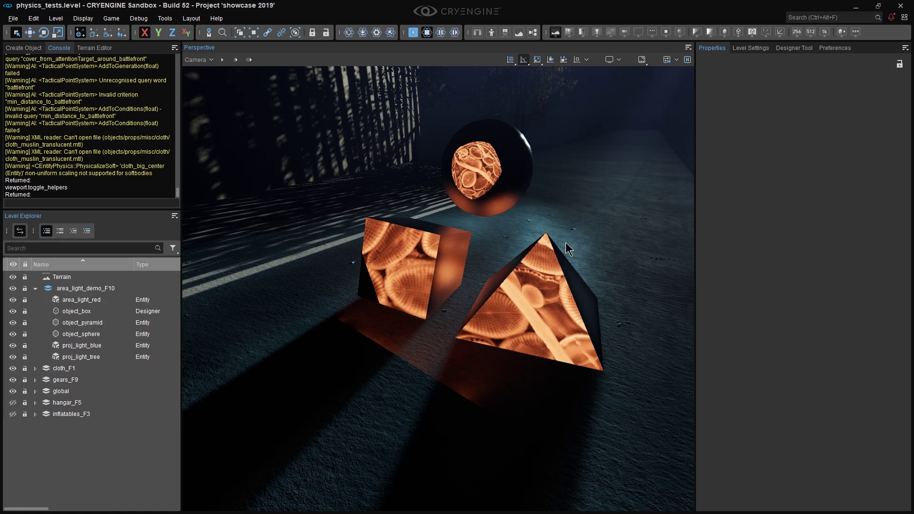
- Go to tag location 2 and toggle the physics simulation
key(shift+F2)
key(w)
mouse_move(681, 213)
right_down()
mouse_move(705, 217)
mouse_move(674, 221)
right_up()
key(ctrl+p)
key(d)
- Examine the overhead lamp housings and the coloured textures projected onto the walls and floor
right_drag(516, 269, 533, 191)
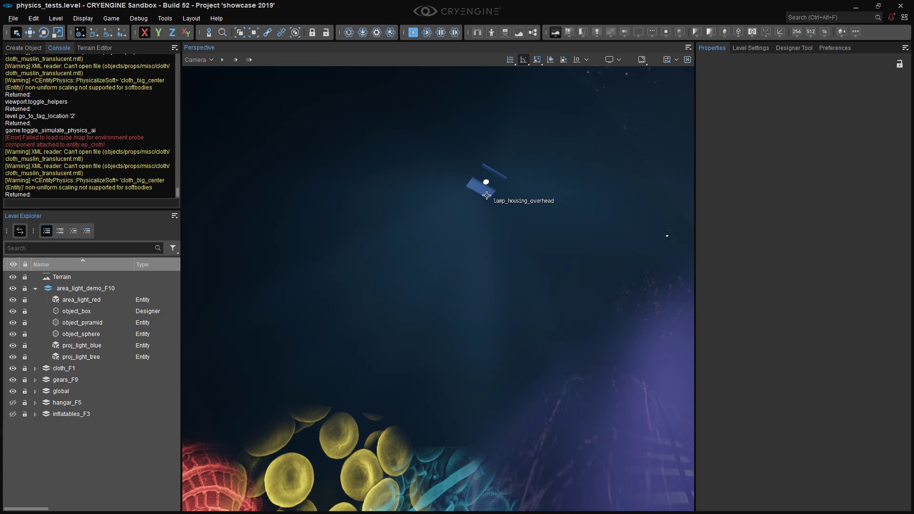
right_drag(521, 188, 438, 224)
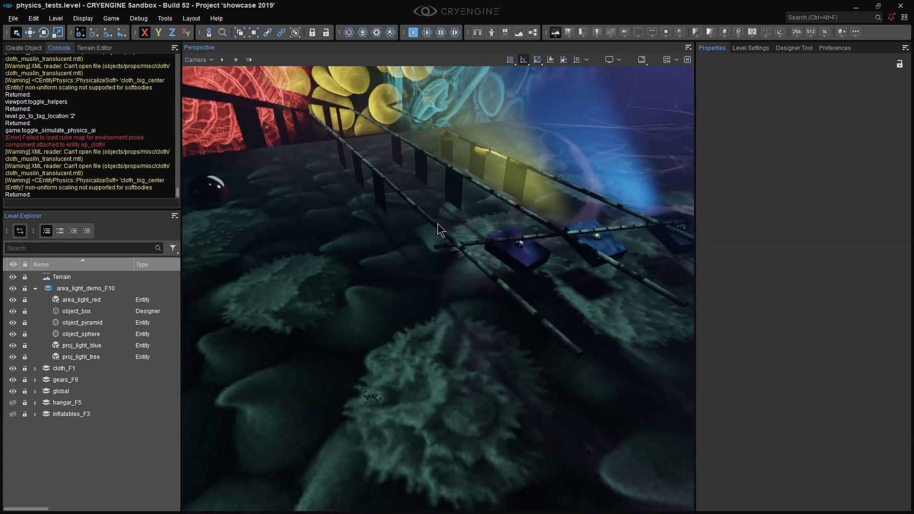
right_drag(384, 411, 325, 315)
right_drag(361, 289, 359, 293)
right_drag(585, 247, 607, 244)
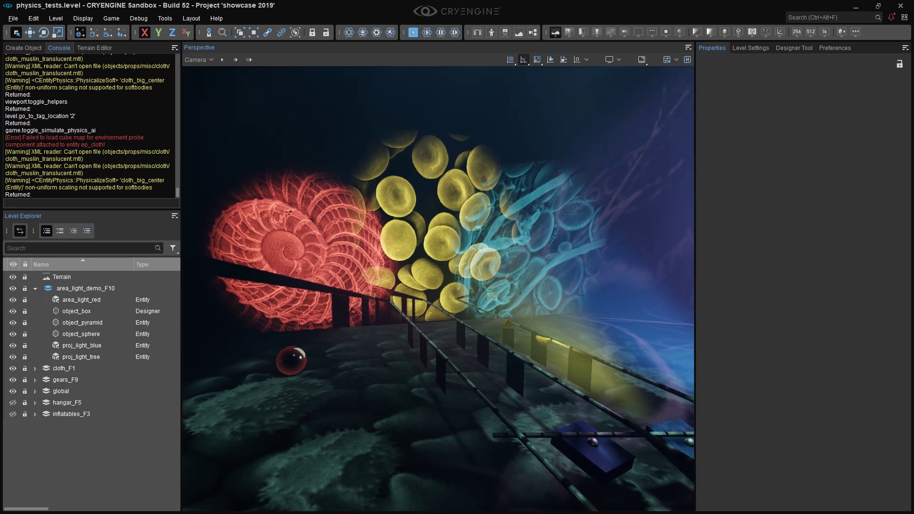
right_drag(623, 471, 685, 456)
key(s)
mouse_move(610, 445)
right_down()
mouse_move(623, 458)
mouse_move(626, 449)
right_up()
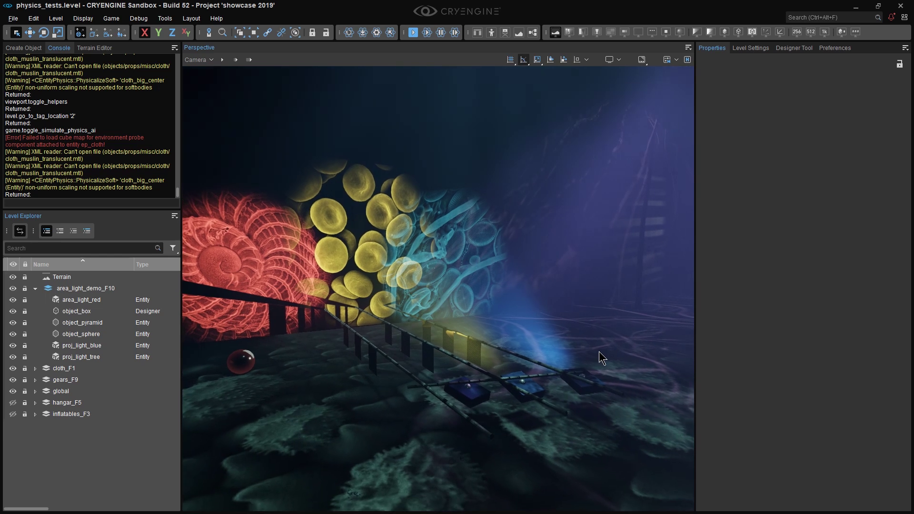
- Show the viewport helpers and inspect the projected texture, shadow and fog options of the spotlight_red projector light
key(shift+space)
click(453, 378)
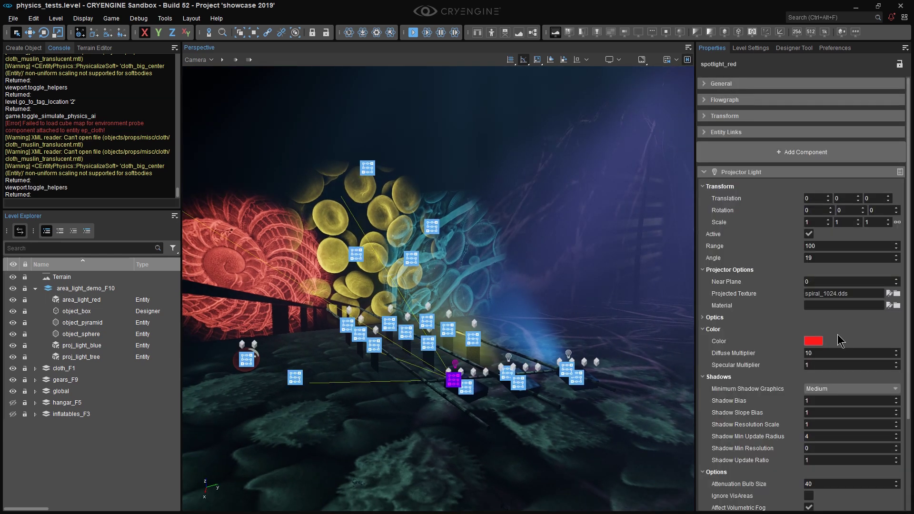
scroll(818, 363, down, 3)
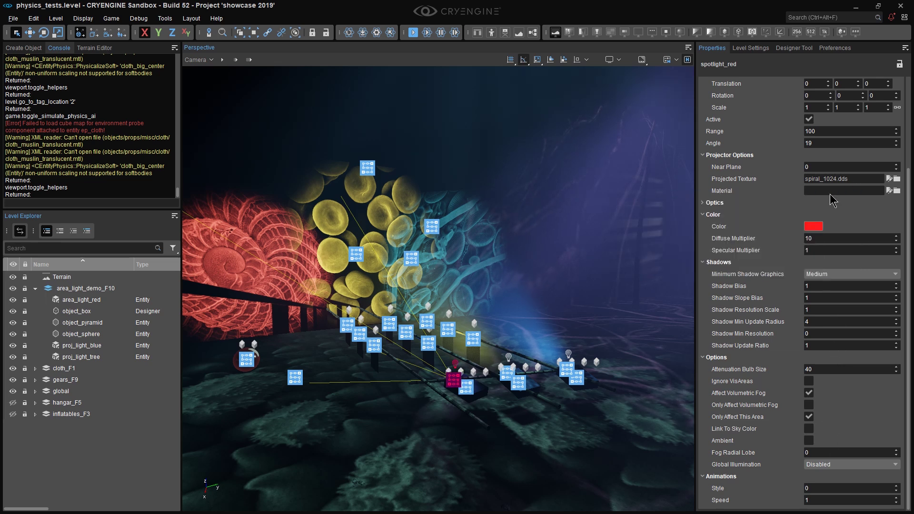
click(647, 394)
right_drag(646, 394, 586, 380)
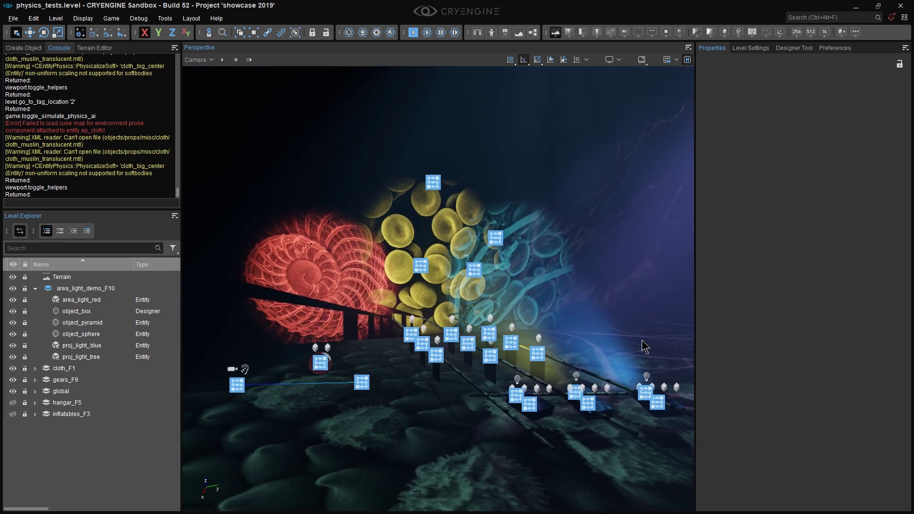
key(shift+space)
key(ctrl+p)
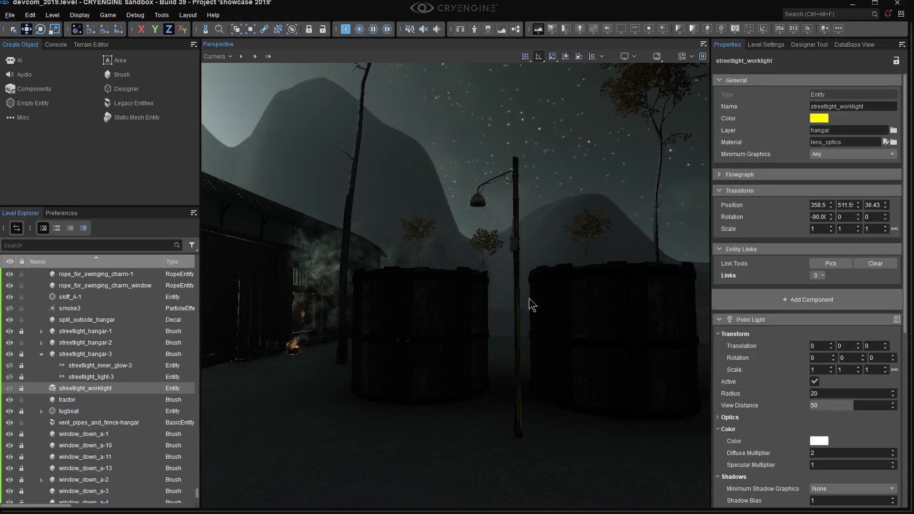
- In the devcom_2019 level, unhide the streetlight_worklight entity
click(516, 258)
click(564, 438)
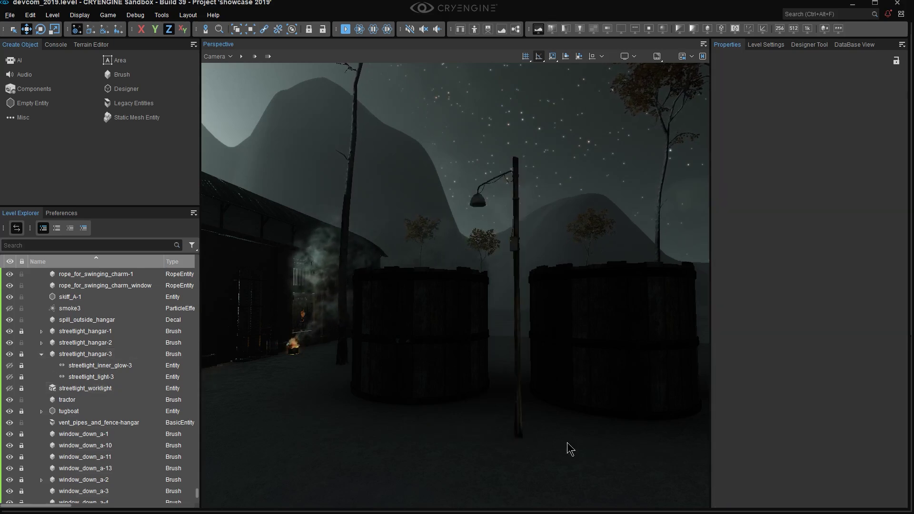
click(9, 388)
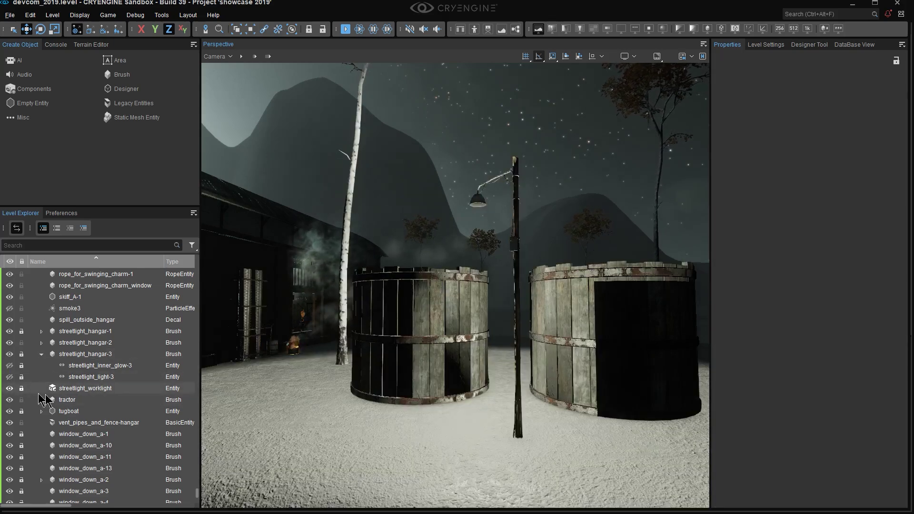
- Examine the lighting on the ground and the wooden barrels around the streetlight
key(w)
right_drag(455, 286, 455, 229)
right_drag(459, 359, 459, 304)
key(w)
middle_drag(458, 363, 459, 359)
key(w)
right_drag(459, 359, 459, 324)
middle_drag(459, 359, 466, 326)
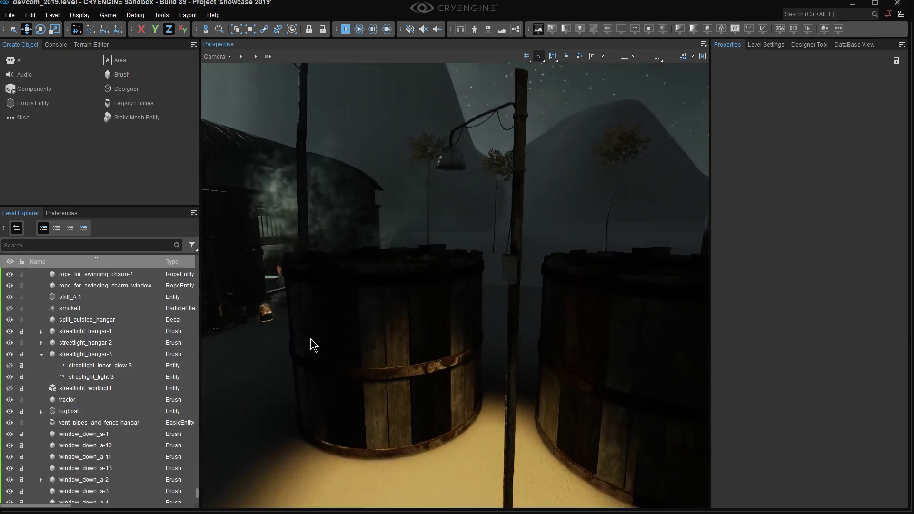
- Select streetlight_light-3 and inspect its light cone, projected texture, shadow and fog settings
click(449, 157)
right_drag(452, 238, 547, 248)
key(s)
right_drag(480, 199, 519, 209)
key(s)
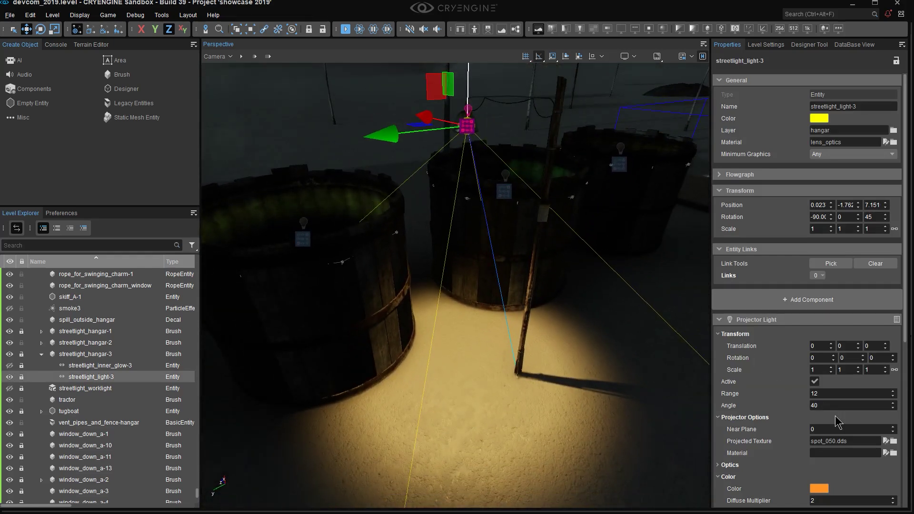
scroll(838, 422, down, 7)
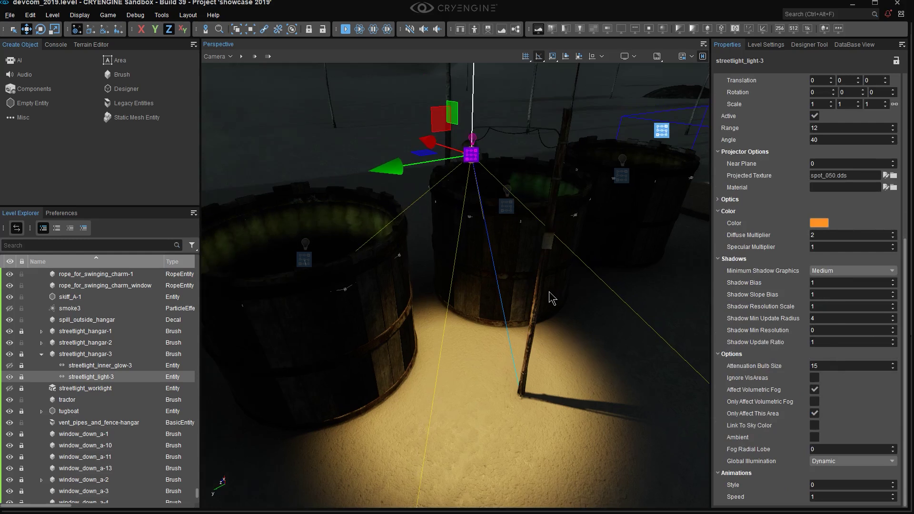
- Deselect the streetlight's projector light, hide the viewport helpers and examine the lamp shade from below
click(471, 454)
key(shift+space)
right_drag(460, 242, 457, 176)
mouse_move(457, 224)
right_down()
mouse_move(455, 178)
mouse_move(453, 230)
right_up()
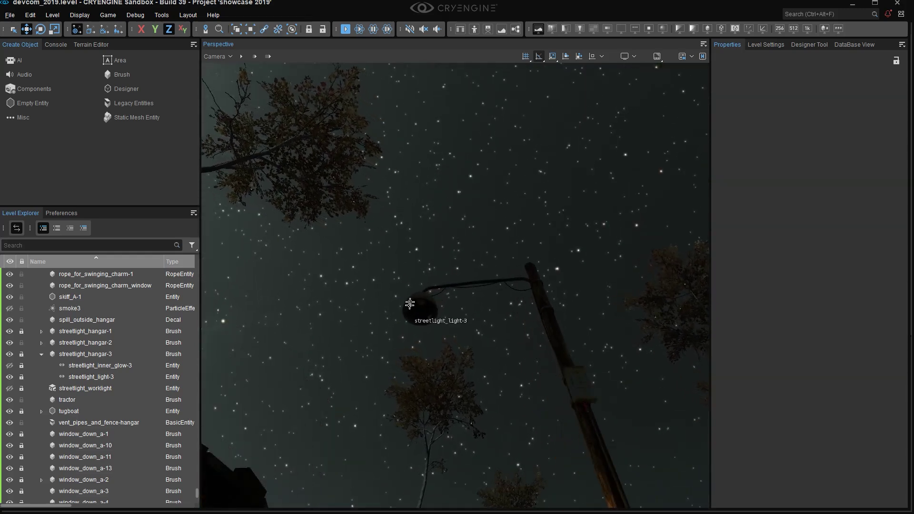
right_drag(466, 295, 458, 301)
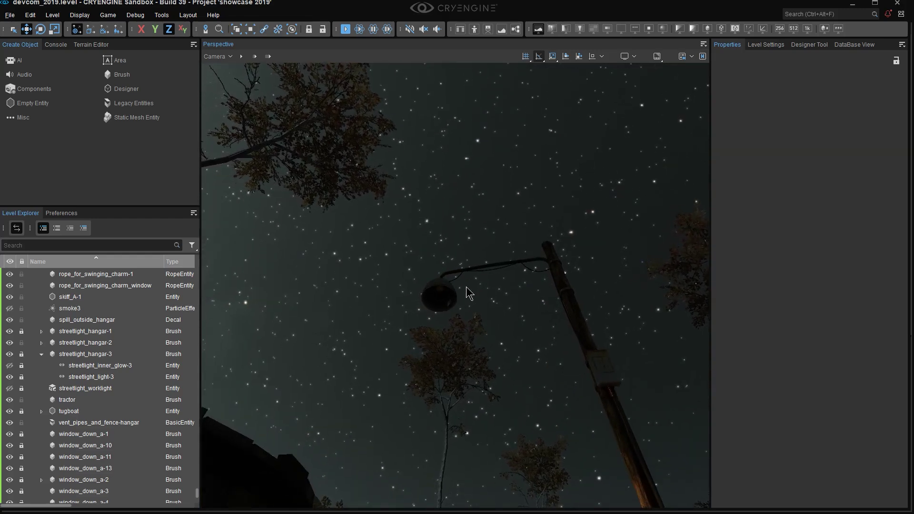
scroll(467, 292, up, 6)
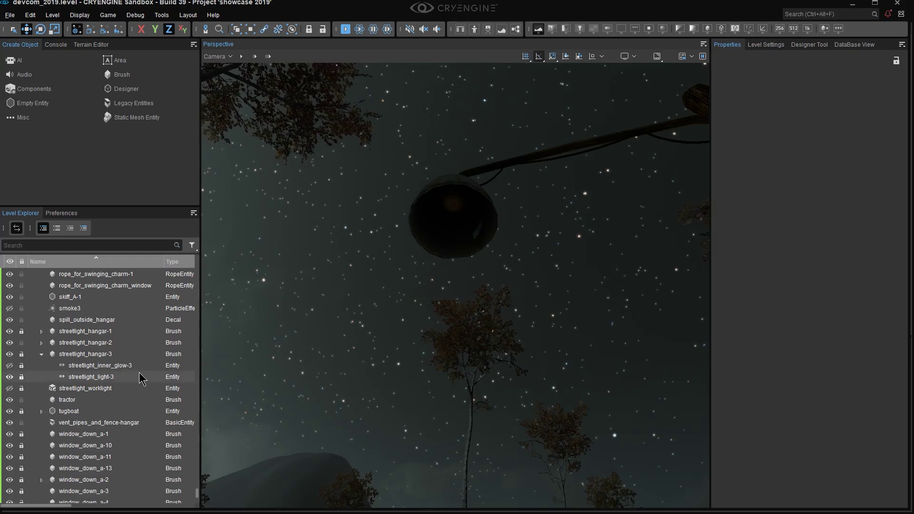
- Unhide and select the streetlight_inner_glow-3 light of the third hangar streetlight and show the viewport helpers around the lamp shade
click(9, 365)
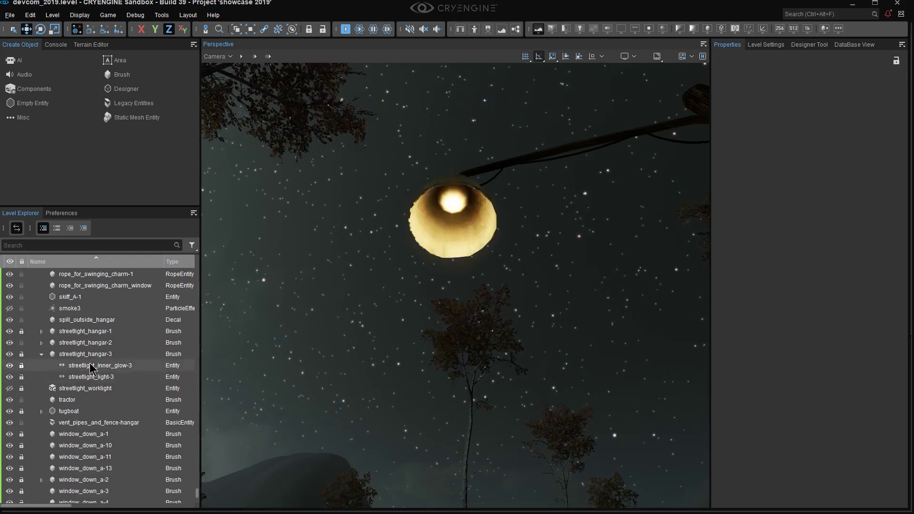
click(91, 366)
middle_drag(452, 224, 452, 276)
key(shift+space)
right_drag(452, 276, 459, 362)
scroll(632, 301, up, 3)
mouse_move(632, 302)
middle_down()
mouse_move(619, 257)
mouse_move(632, 301)
middle_up()
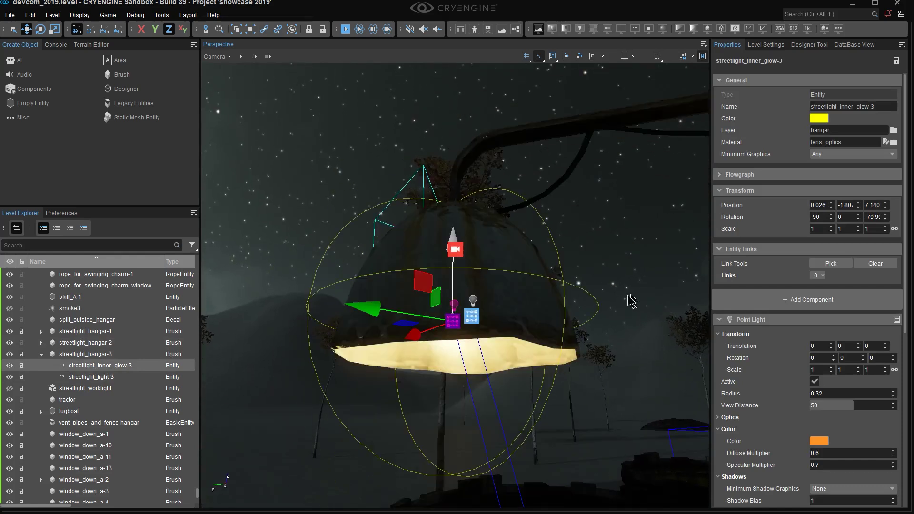
- Inspect the inner glow point light's radius, colour and shadow settings and its effect inside the lamp shade from several angles
middle_drag(523, 290, 519, 400)
right_drag(519, 400, 517, 286)
scroll(828, 359, down, 4)
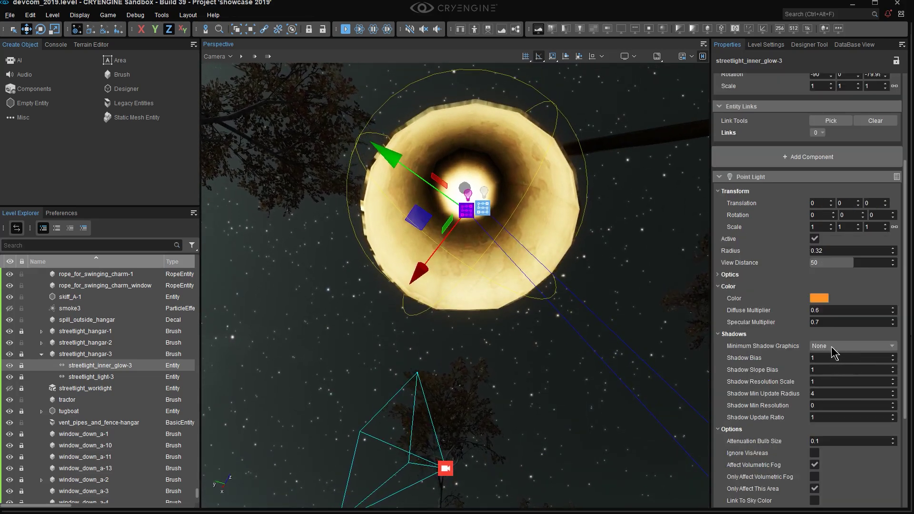
alt+middle_drag(648, 322, 690, 422)
alt+middle_drag(606, 292, 609, 178)
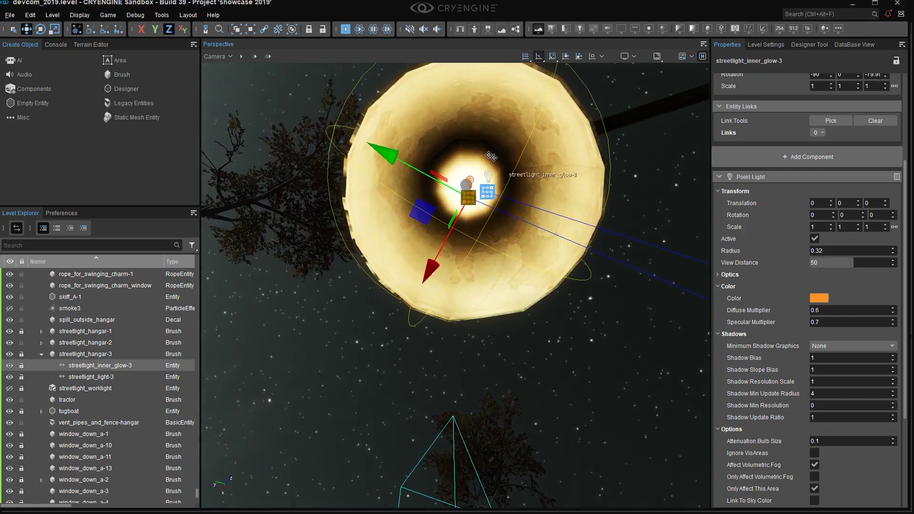
alt+middle_drag(510, 172, 512, 224)
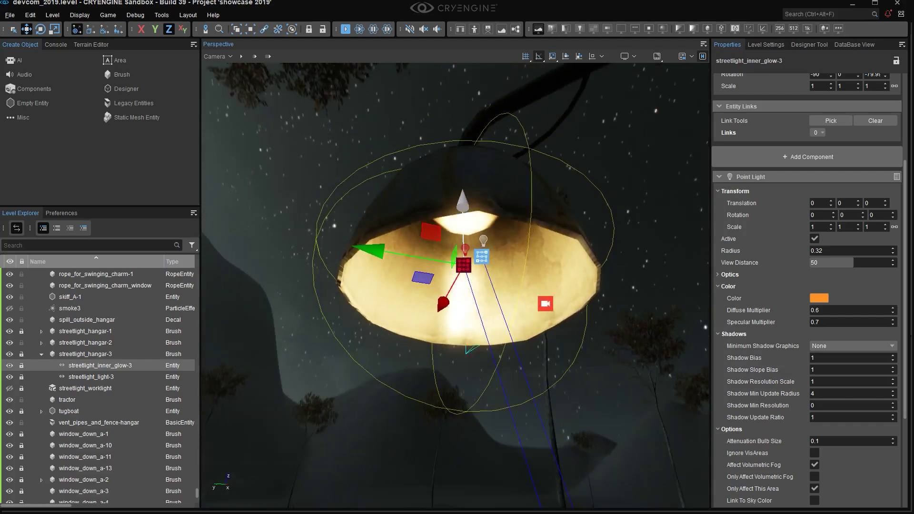
- Go into the hangar, select fluorescent_light_375x100-2 and inspect its projected texture and the light it casts on the floor
right_drag(512, 224, 381, 266)
right_drag(491, 181, 680, 248)
key(w)
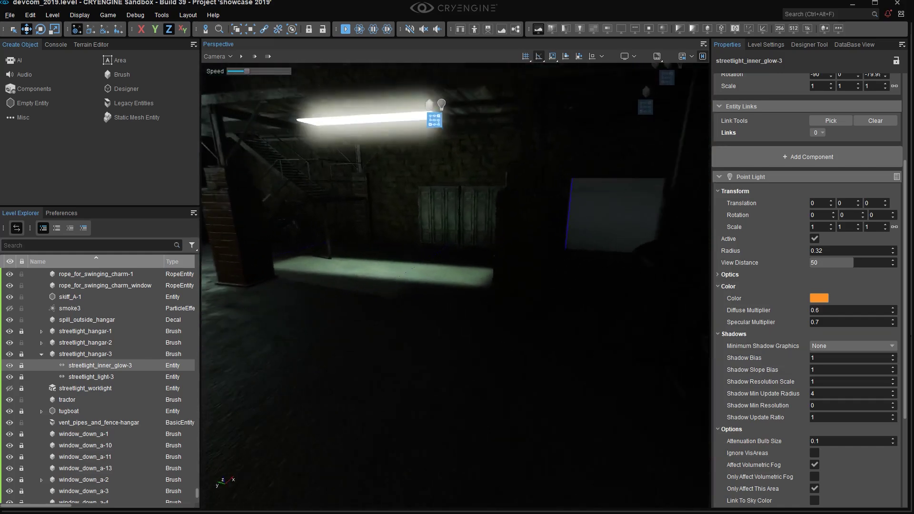
right_drag(578, 243, 498, 286)
key(w)
key(s)
click(504, 254)
key(s)
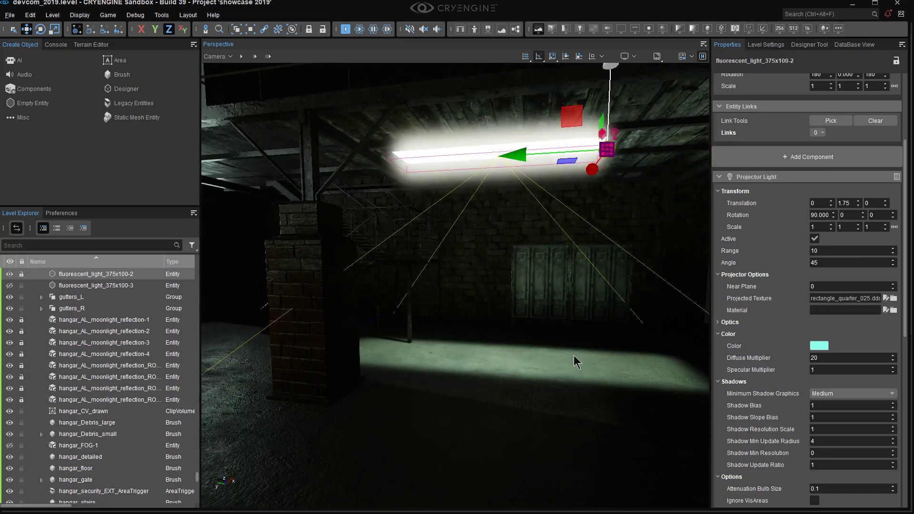
click(558, 380)
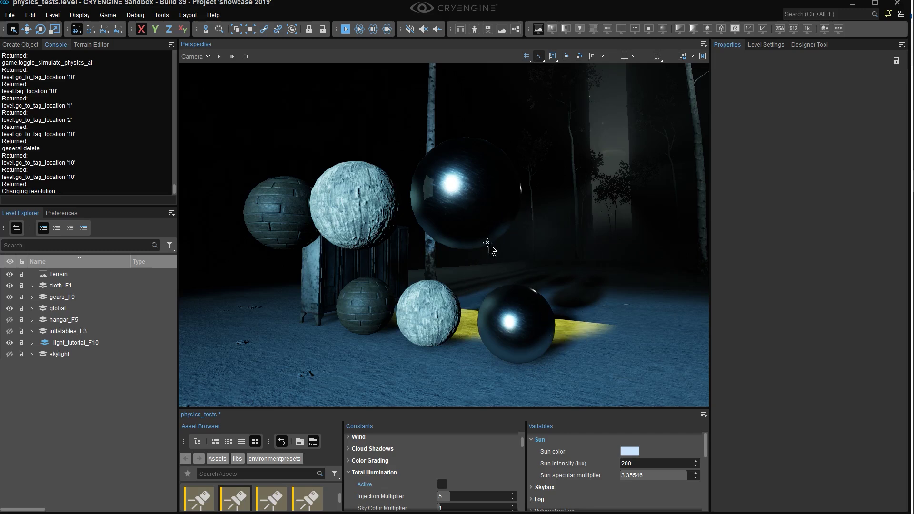
- In the physics_tests level, hide the viewport helpers and examine the lighting on the brick, wood and metal spheres up close
right_drag(463, 179, 324, 160)
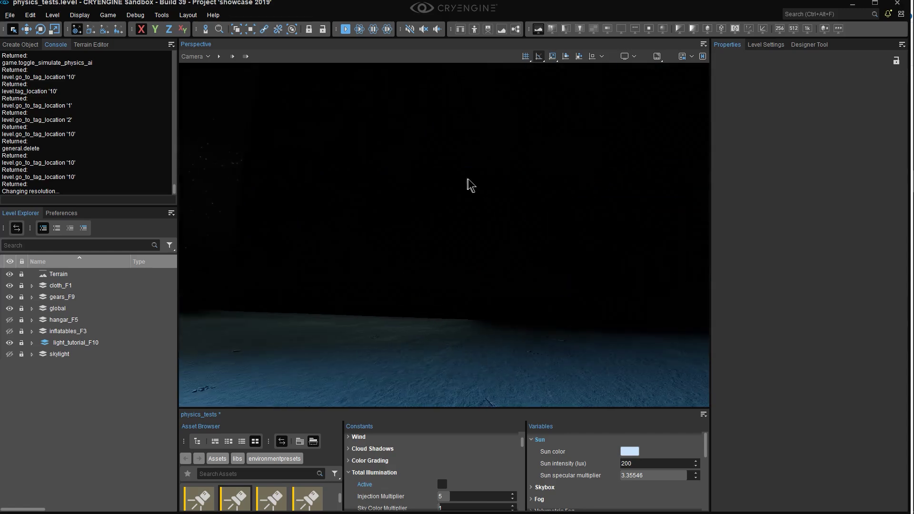
key(shift+space)
right_drag(532, 186, 351, 153)
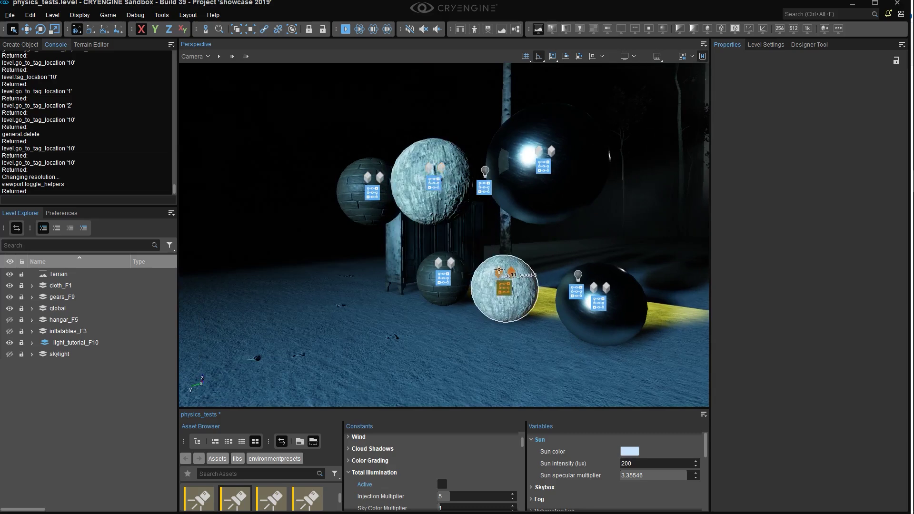
key(a)
mouse_move(510, 267)
right_down()
mouse_move(555, 261)
mouse_move(492, 259)
mouse_move(524, 259)
right_up()
key(shift+space)
key(w)
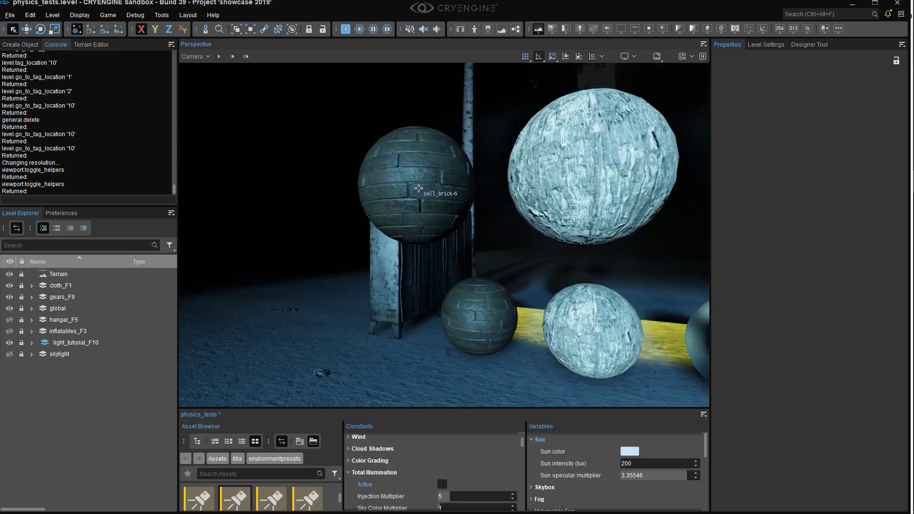
key(d)
right_drag(520, 217, 504, 176)
key(s)
key(q)
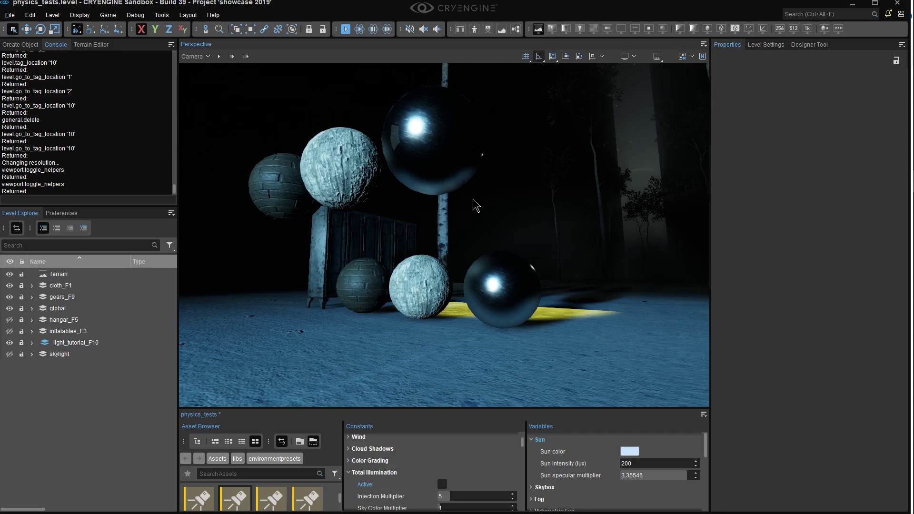
- Compare the specular highlights and reflections on the upper and lower metal spheres from different viewpoints
mouse_move(473, 199)
right_down()
mouse_move(464, 158)
mouse_move(472, 205)
mouse_move(473, 160)
mouse_move(472, 191)
mouse_move(471, 164)
mouse_move(470, 183)
right_up()
key(w)
key(s)
key(s)
right_drag(494, 224, 453, 225)
key(w)
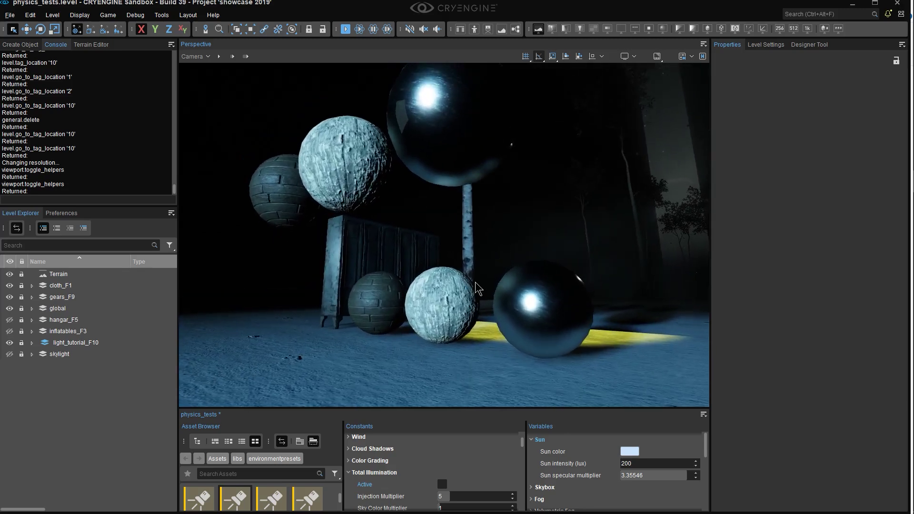
key(s)
mouse_move(475, 284)
right_down()
mouse_move(479, 256)
mouse_move(480, 287)
right_up()
key(w)
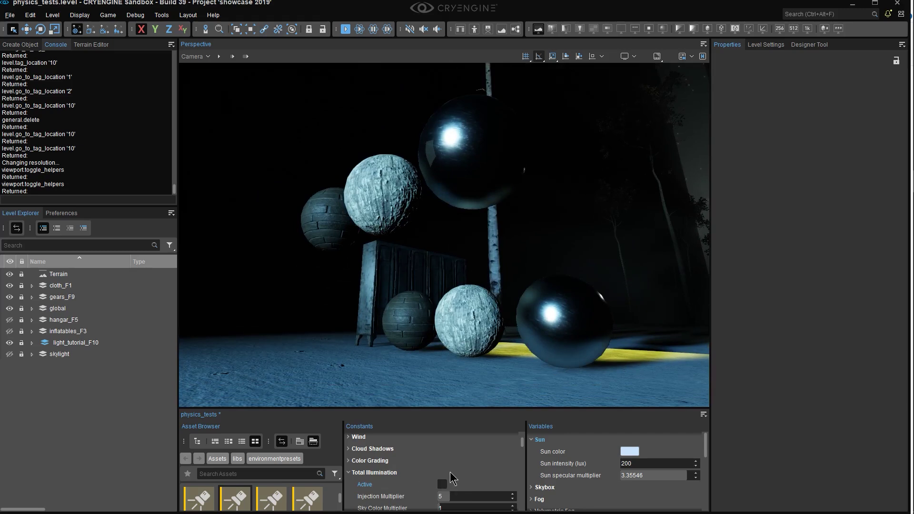
- Turn off screen-space reflections by setting the console variable r_SSReflections to 0
click(84, 200)
text(r_ssreflect)
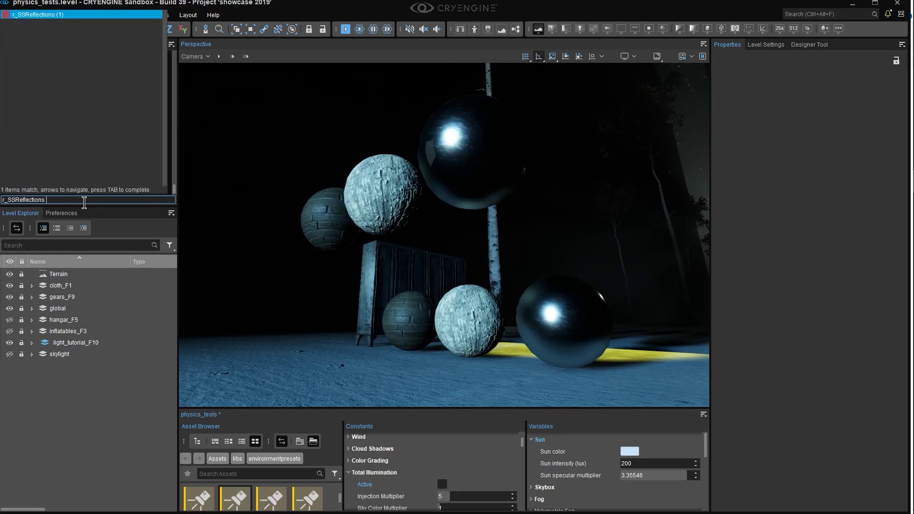
text( 0)
key(Return)
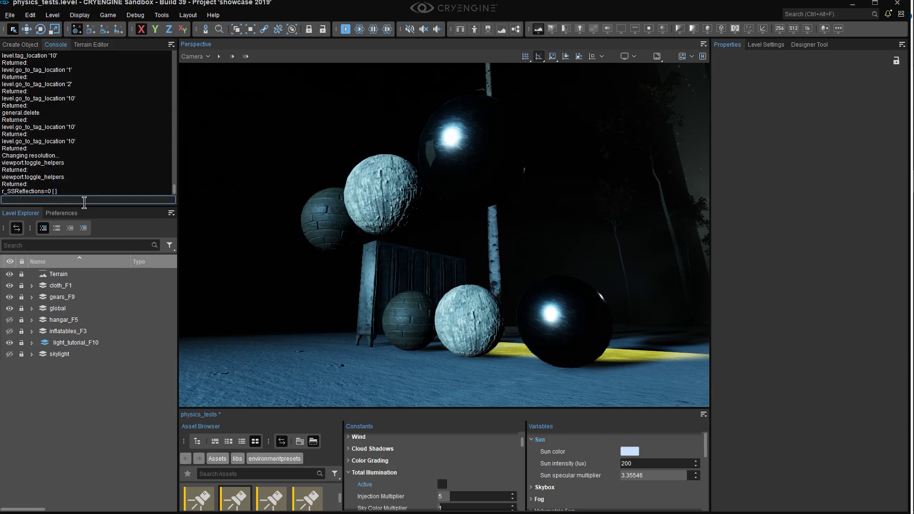
- Turn screen-space reflections back on by setting r_SSReflections to 1
key(Up)
key(Down)
key(Up)
key(BackSpace)
text(1)
key(Return)
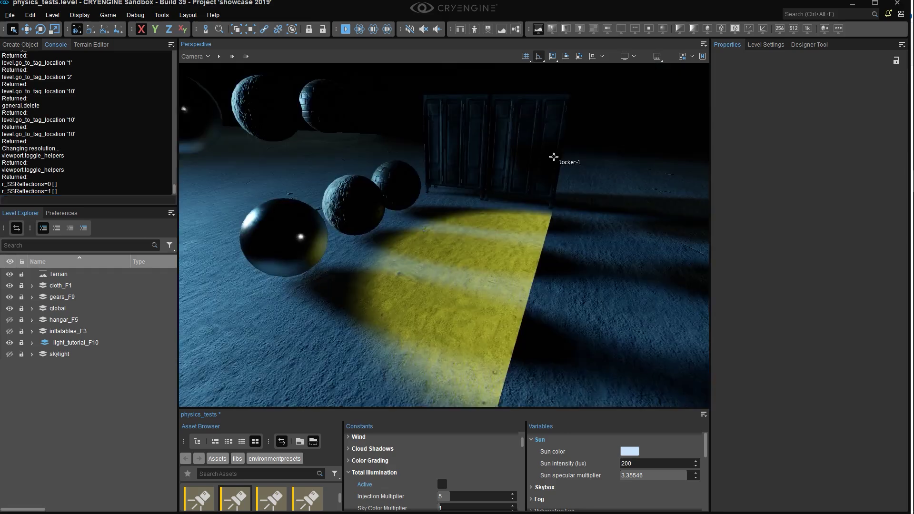
- Show the viewport helpers, select area_light_yellow and inspect its radius, colour, shadow and rectangle shape settings
key(shift+space)
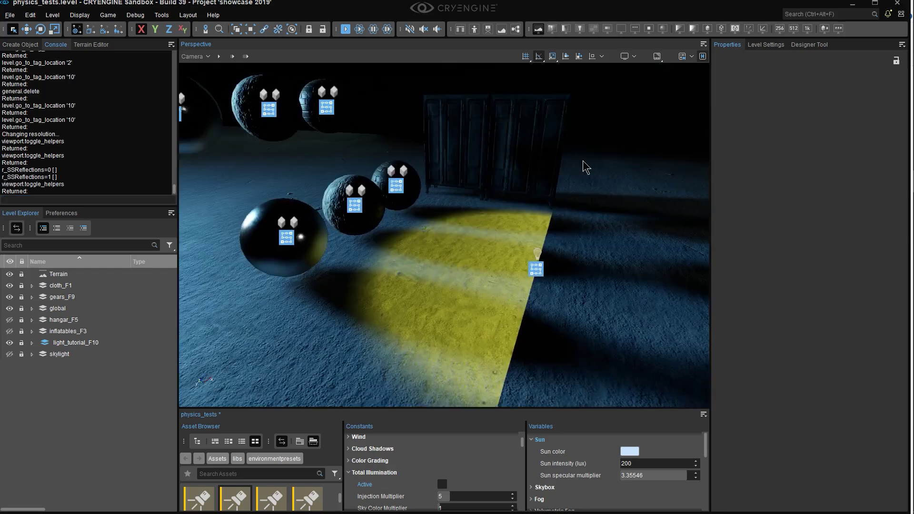
key(d)
click(453, 270)
mouse_move(481, 248)
right_down()
mouse_move(482, 236)
mouse_move(481, 247)
right_up()
key(s)
key(d)
key(2)
key(1)
mouse_move(601, 268)
right_down()
mouse_move(555, 250)
mouse_move(574, 276)
mouse_move(556, 281)
mouse_move(592, 280)
right_up()
key(s)
key(d)
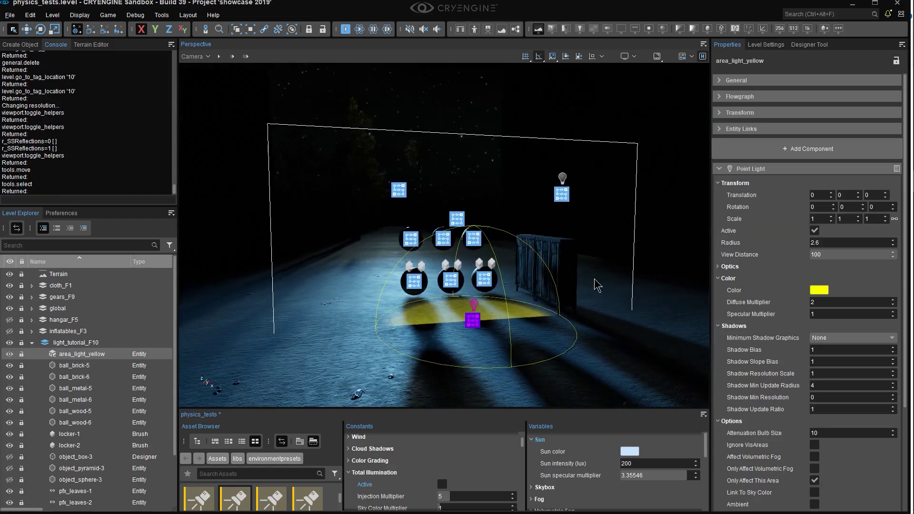
scroll(856, 375, down, 3)
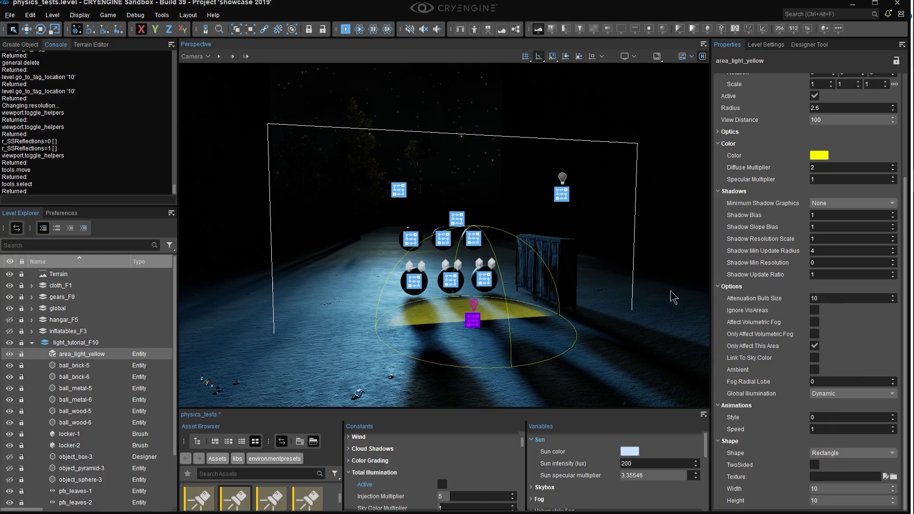
- Examine how the yellow area light falls on the ground and the spheres, with the viewport helpers shown and hidden
right_drag(490, 282, 490, 282)
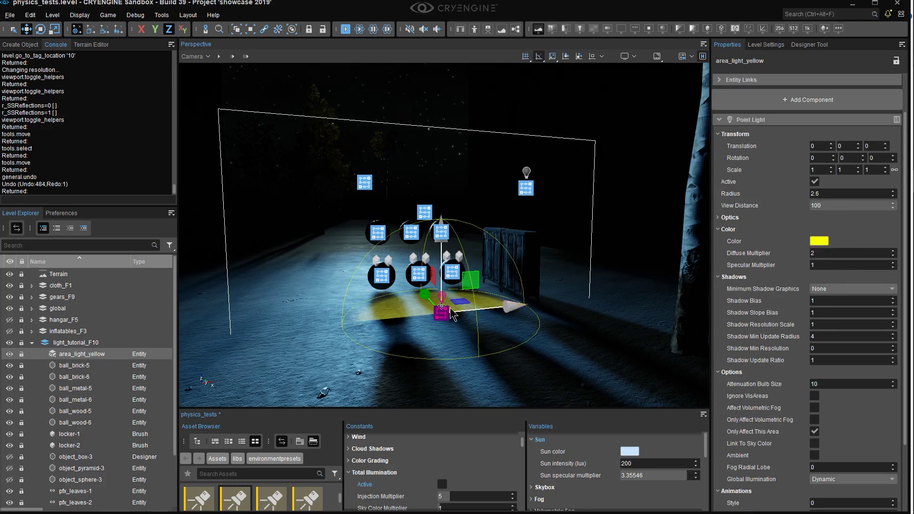
right_drag(529, 332, 566, 334)
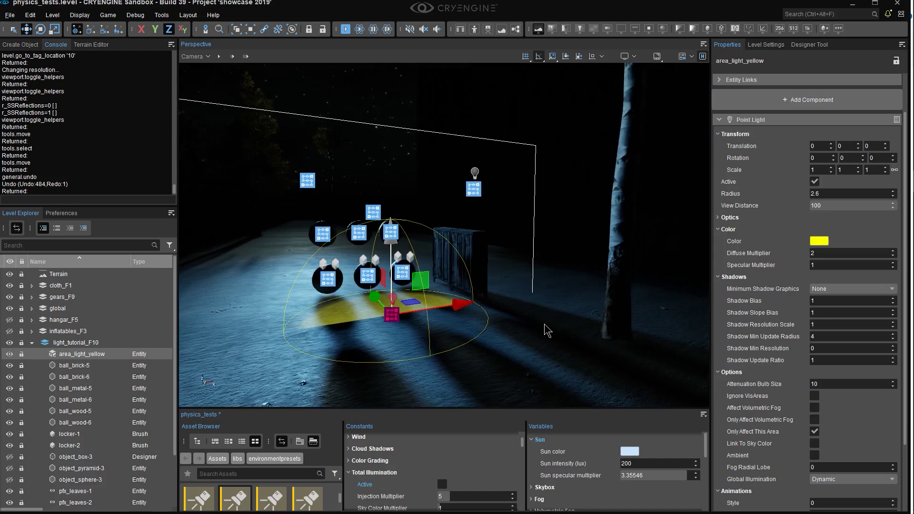
key(shift+space)
key(1)
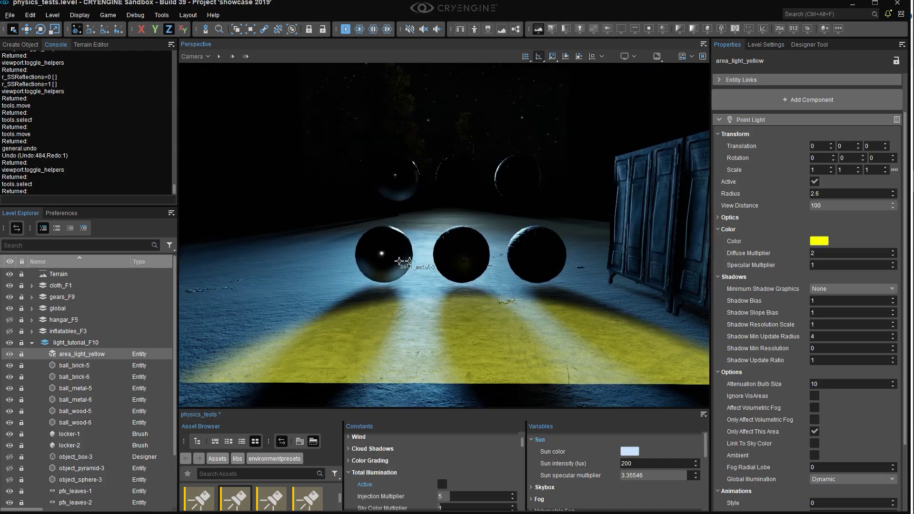
right_drag(439, 284, 567, 236)
key(a)
key(shift+space)
key(shift+space)
key(shift+space)
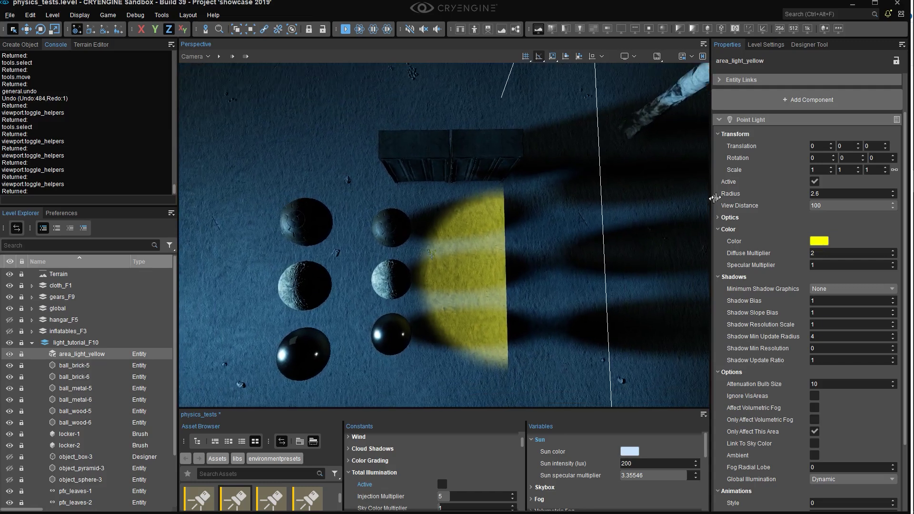
- Increase the radius of area_light_yellow to 2.8
click(894, 192)
click(894, 191)
key(w)
mouse_move(536, 231)
right_down()
mouse_move(547, 221)
mouse_move(527, 232)
right_up()
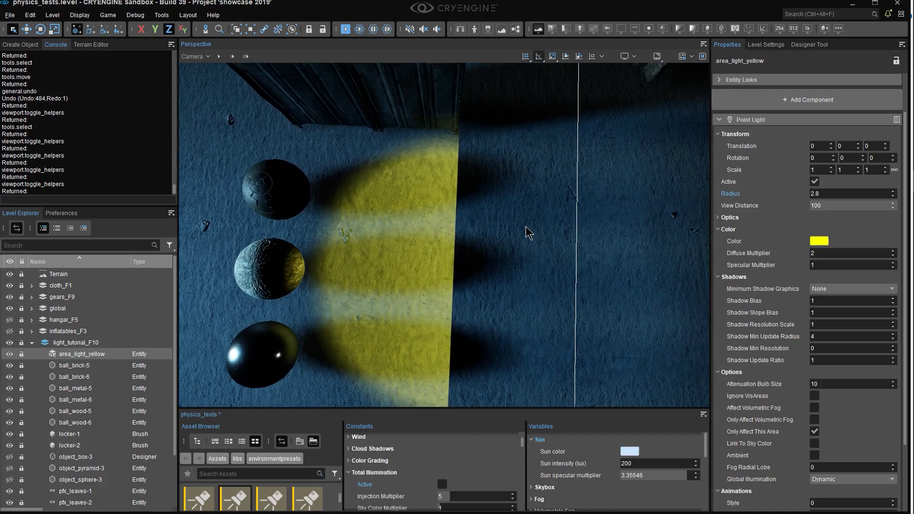
- Check the yellow light's reflections on the metal and wood spheres, and raise the light's radius to 3.2
key(shift+space)
right_drag(386, 243, 390, 223)
right_drag(450, 300, 451, 281)
key(shift+space)
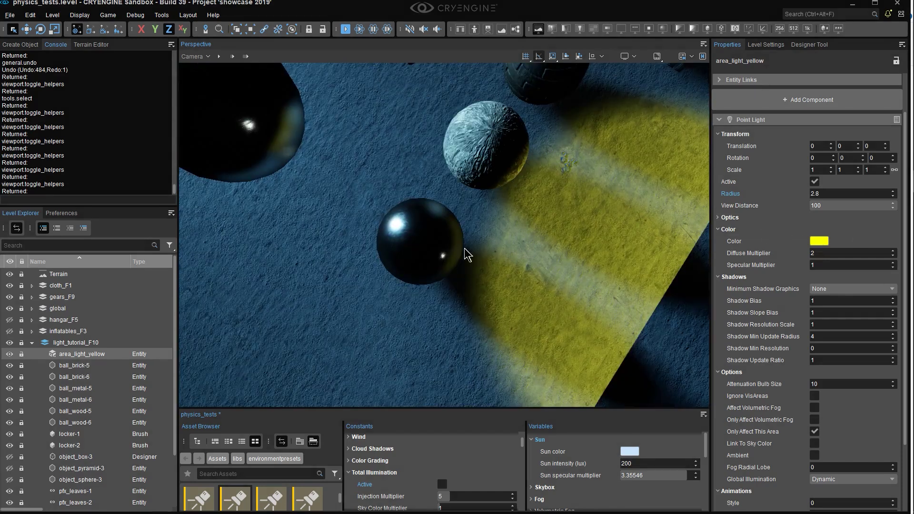
key(shift+space)
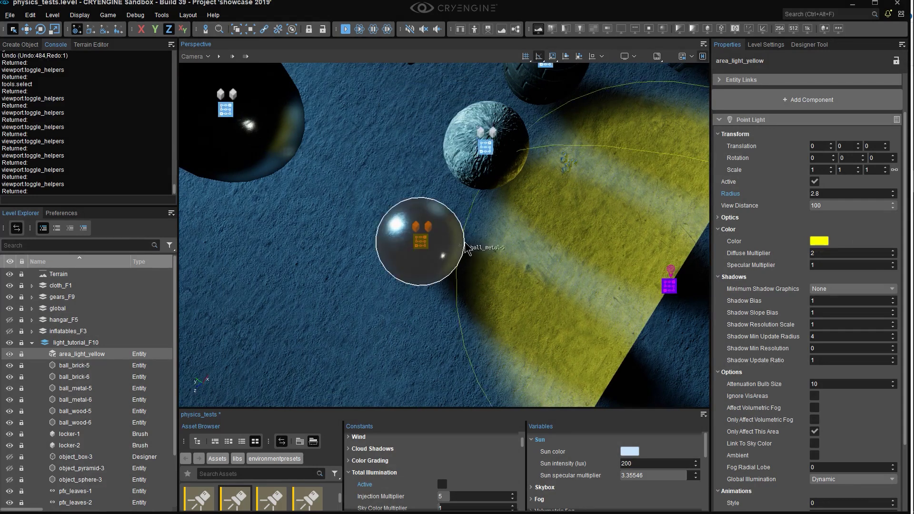
mouse_move(465, 242)
right_down()
mouse_move(395, 219)
mouse_move(465, 242)
right_up()
scroll(464, 242, down, 2)
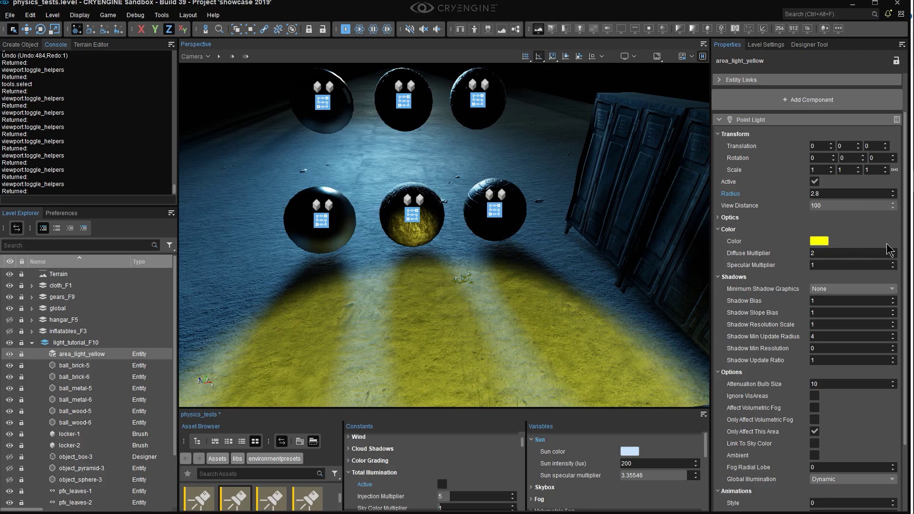
click(893, 193)
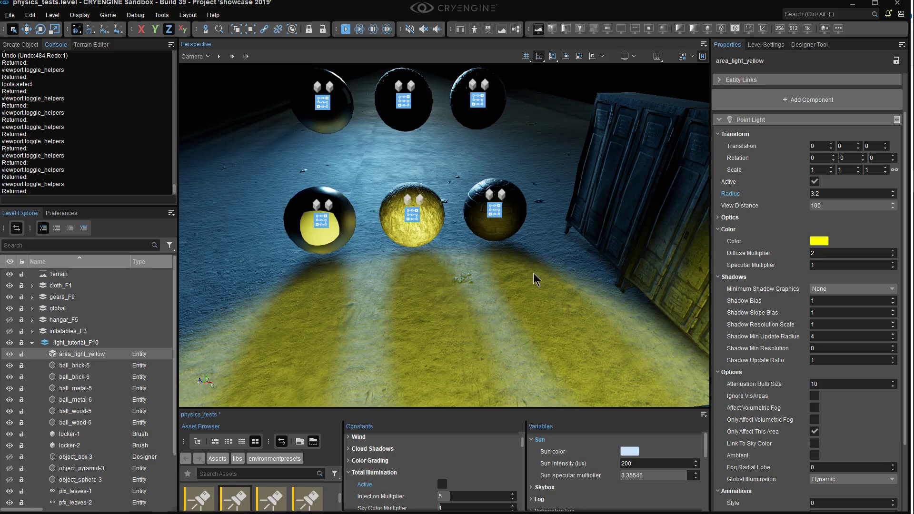
- Go to the area with the coloured projector lights and place an Environment Probe component in the middle of it
click(20, 44)
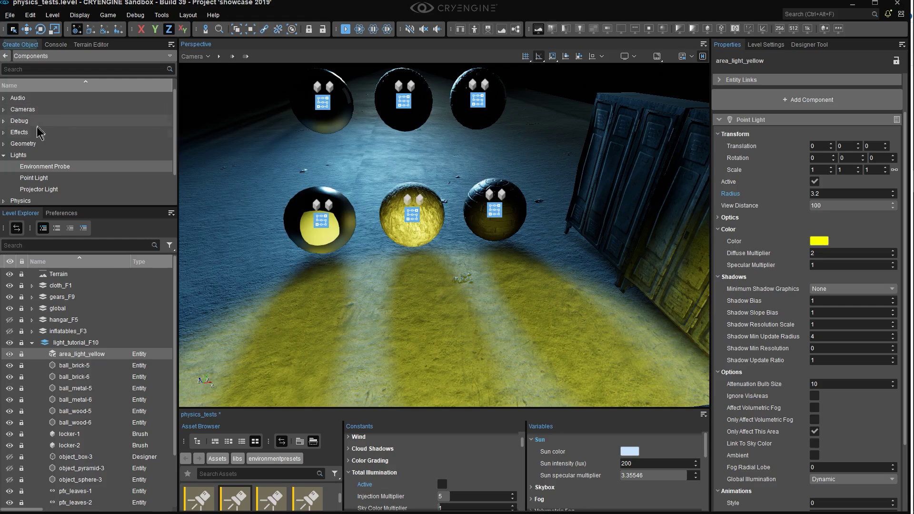
click(8, 59)
click(44, 90)
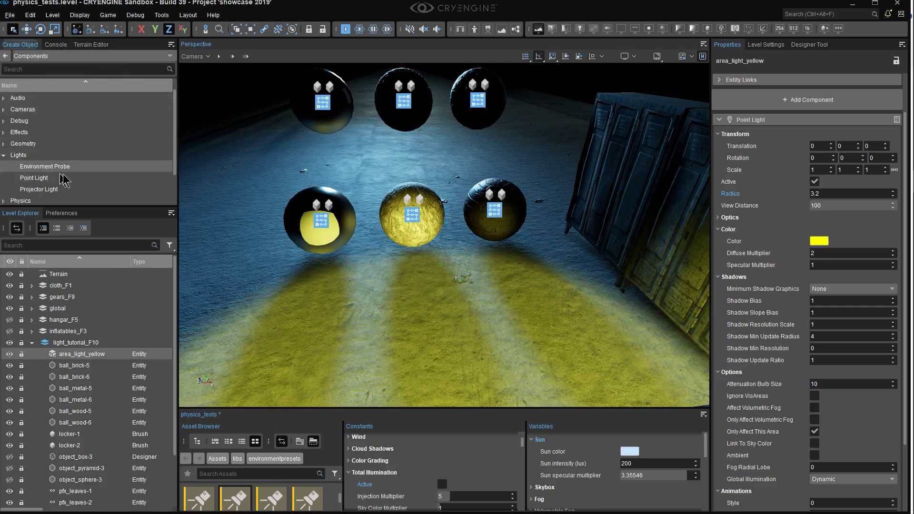
right_drag(350, 202, 424, 196)
key(s)
key(shift+F10)
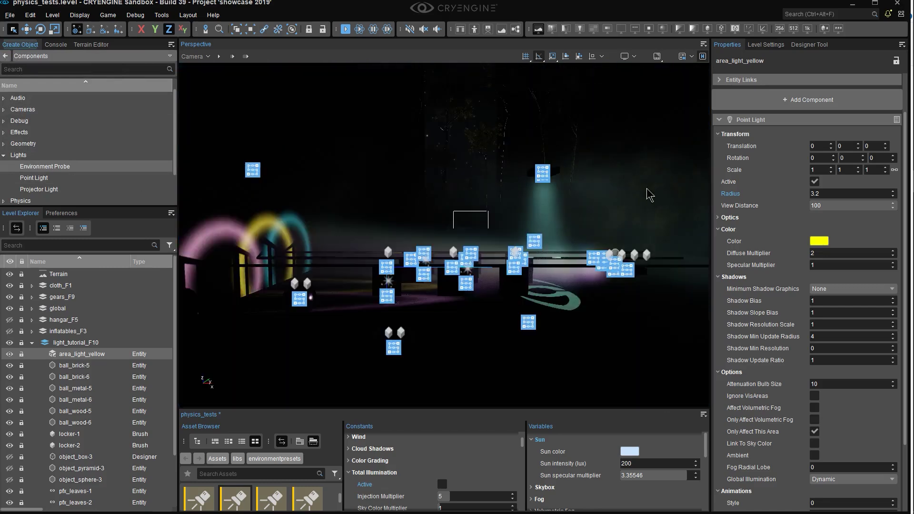
mouse_move(515, 247)
right_down()
mouse_move(486, 261)
mouse_move(414, 259)
mouse_move(506, 234)
mouse_move(512, 261)
right_up()
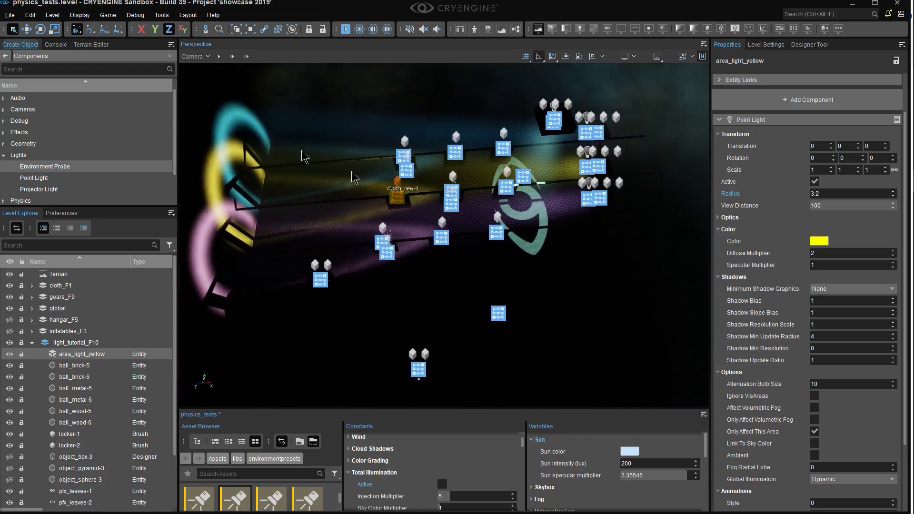
click(66, 168)
middle_drag(477, 213, 518, 202)
key(s)
right_drag(456, 210, 453, 189)
key(s)
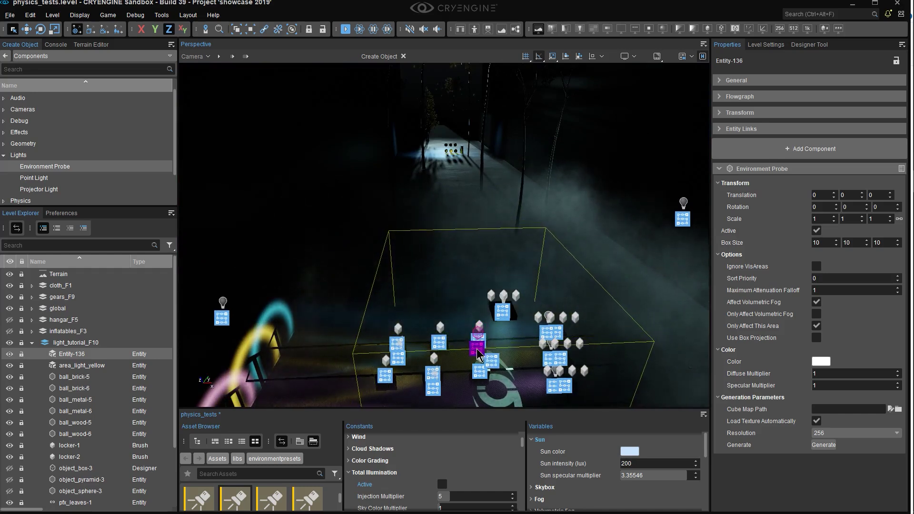
click(482, 343)
key(s)
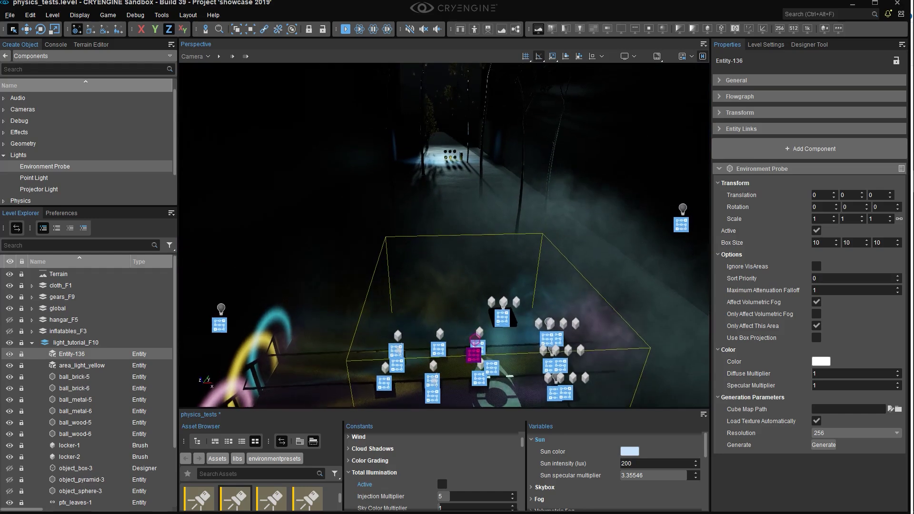
- Move the environment probe along its X axis over the projector lights and set its X box size to 29
right_drag(482, 343, 483, 401)
key(2)
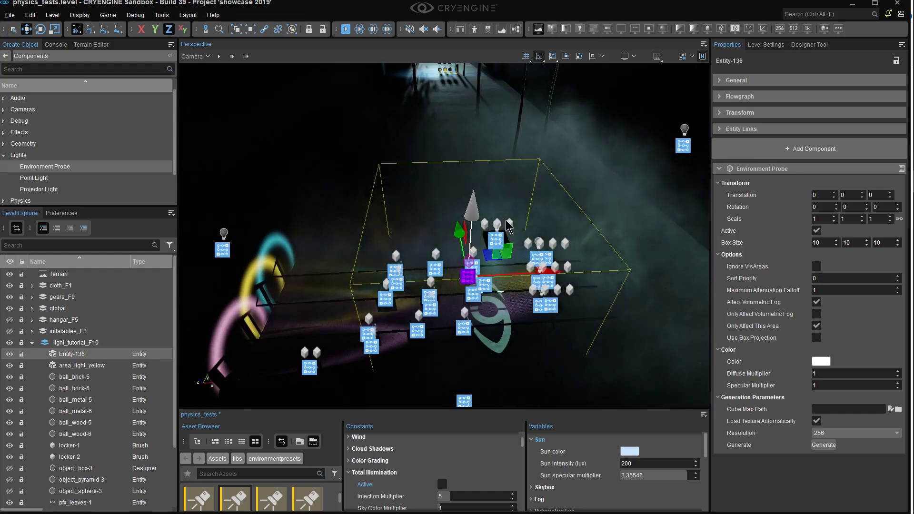
middle_drag(508, 211, 508, 219)
drag(816, 242, 860, 243)
right_drag(598, 243, 577, 256)
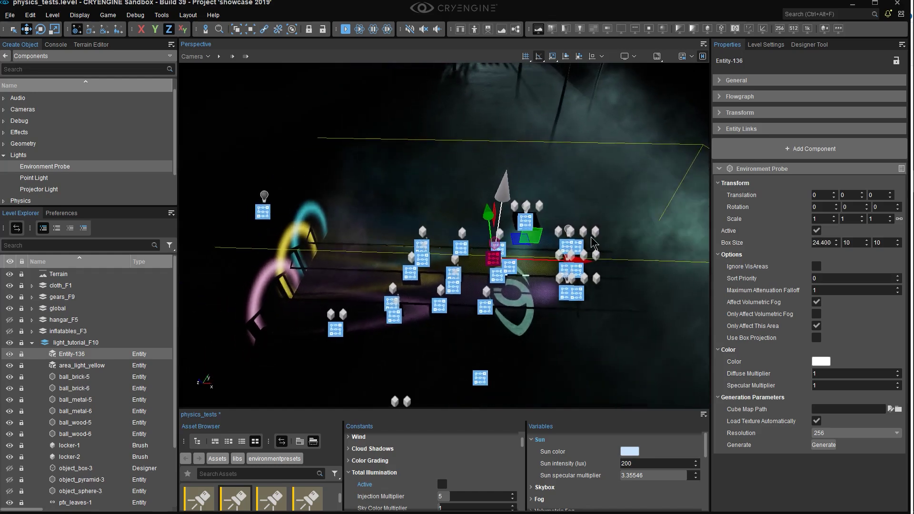
drag(578, 261, 608, 263)
right_drag(607, 263, 608, 263)
key(s)
drag(586, 256, 599, 256)
double_click(825, 245)
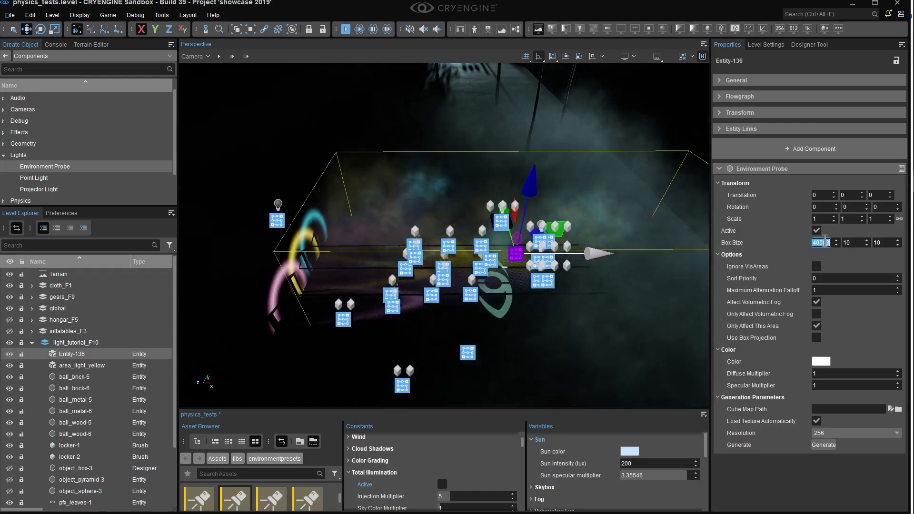
text(29)
key(Return)
- Set the environment probe's box size to 50 in Y and 20 in Z
right_drag(541, 227, 565, 247)
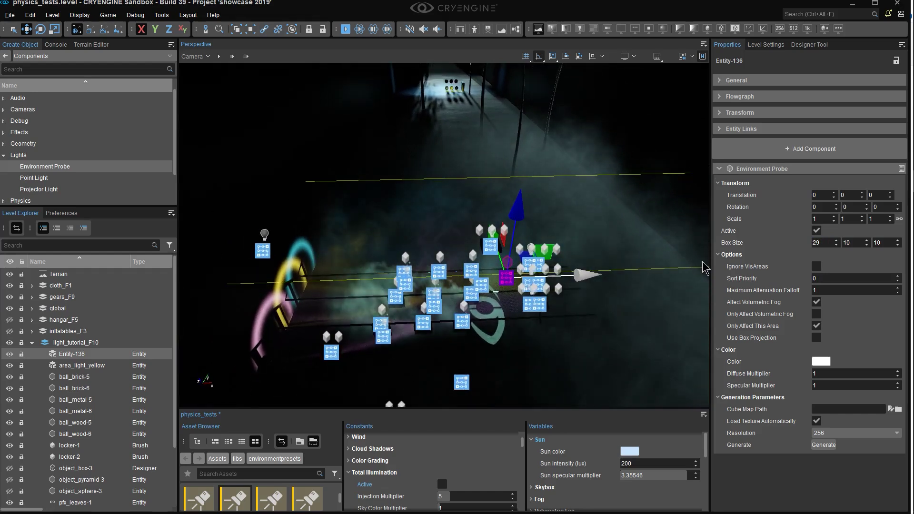
right_drag(509, 239, 509, 240)
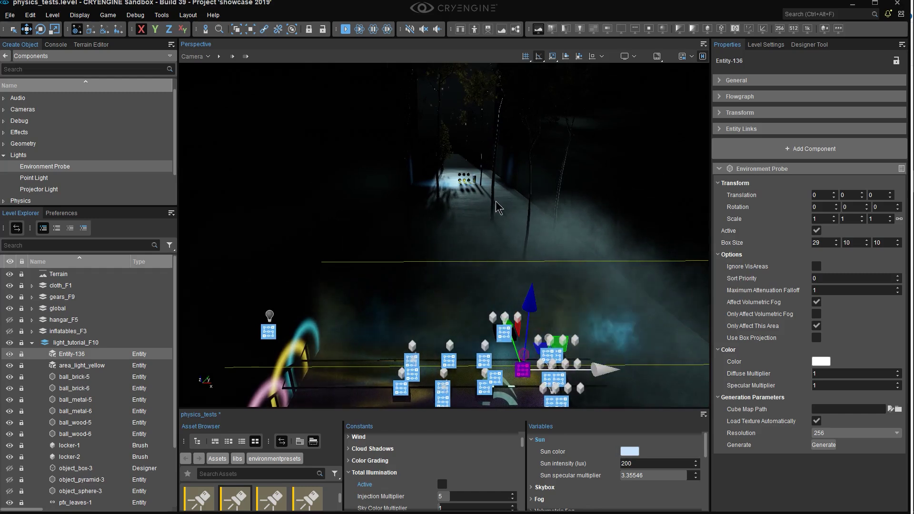
right_drag(463, 183, 468, 204)
drag(867, 243, 866, 216)
drag(866, 216, 867, 207)
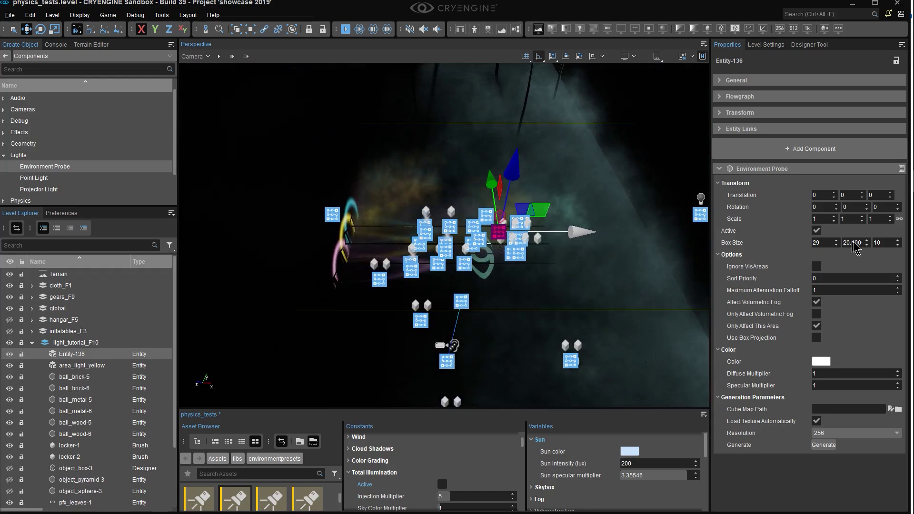
drag(852, 242, 852, 240)
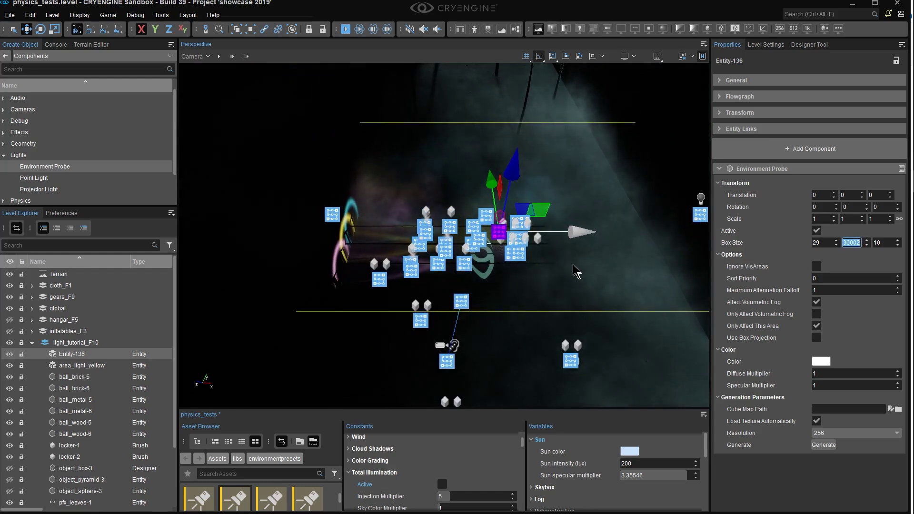
key(Return)
right_drag(571, 264, 576, 203)
double_click(880, 242)
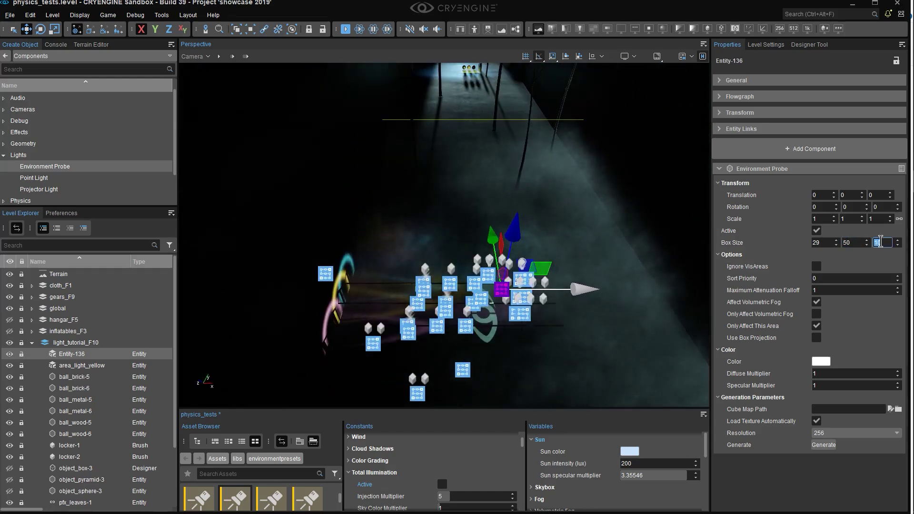
text(20)
key(Return)
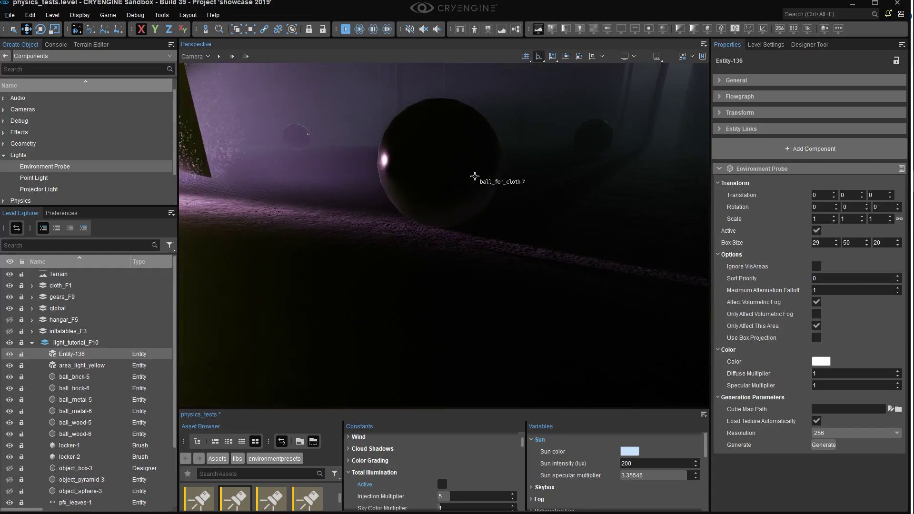
- Examine how the metal spheres and the coloured projector lights look before the probe's cube map is generated
key(d)
right_drag(478, 172, 402, 165)
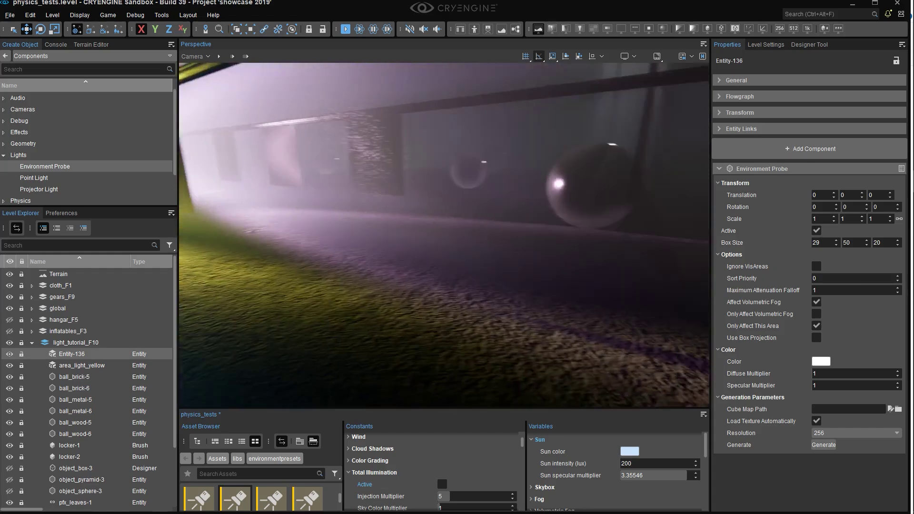
right_drag(409, 190, 484, 179)
key(a)
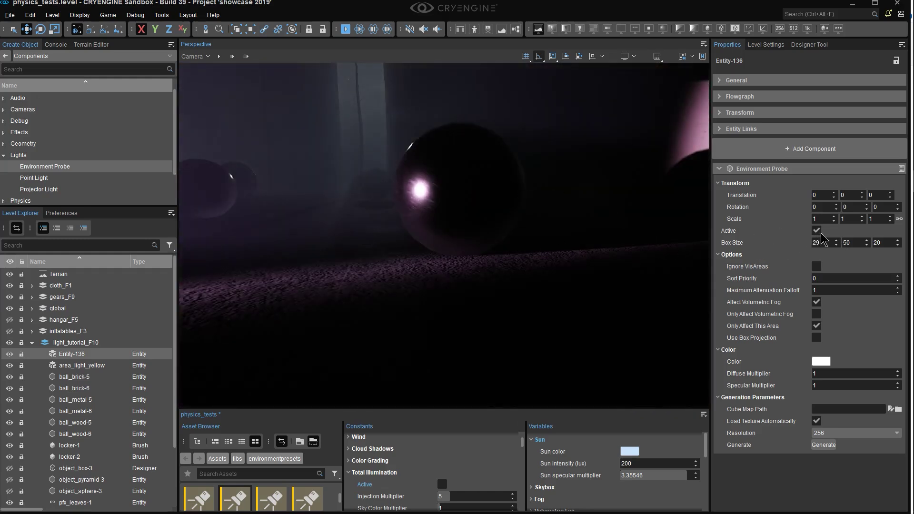
right_drag(571, 266, 576, 269)
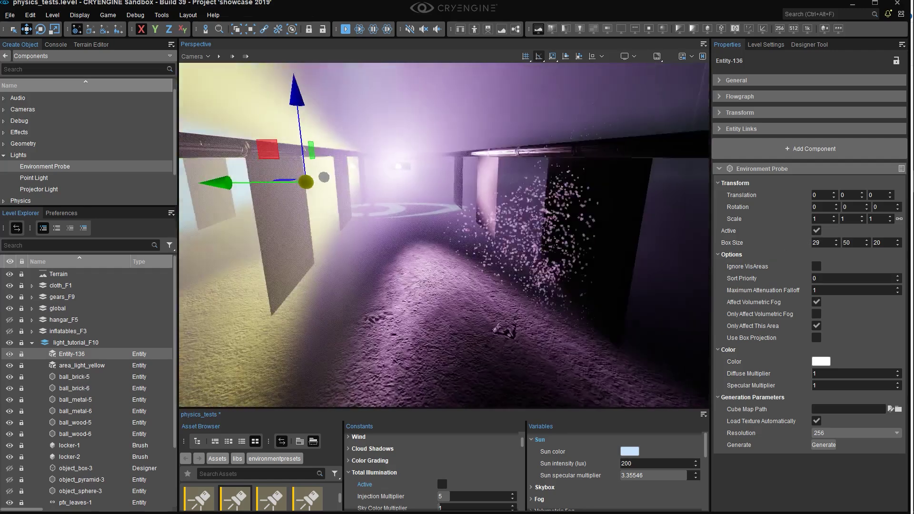
right_drag(497, 238, 453, 219)
right_drag(514, 202, 392, 245)
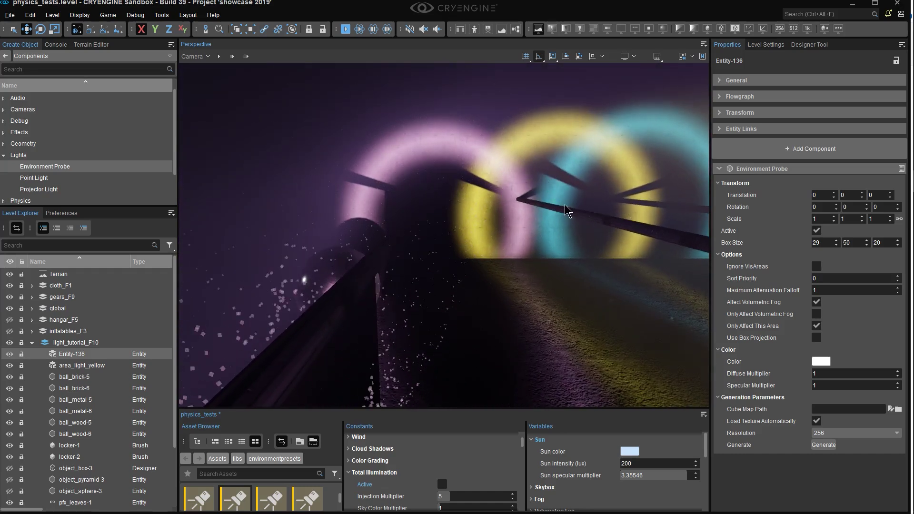
- Disable Only Affect This Area on the environment probe and generate its cube map at resolution 256
mouse_move(539, 247)
right_down()
mouse_move(516, 253)
mouse_move(547, 250)
mouse_move(521, 252)
right_up()
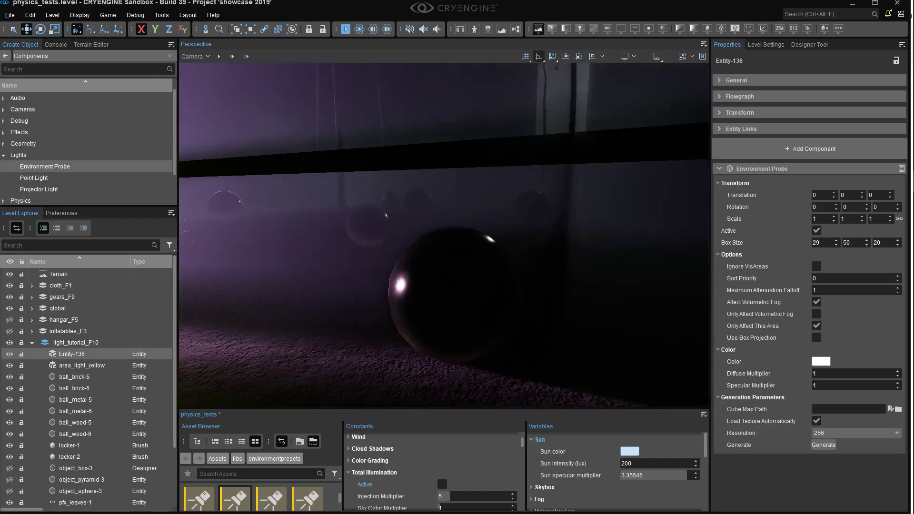
middle_drag(522, 252, 535, 266)
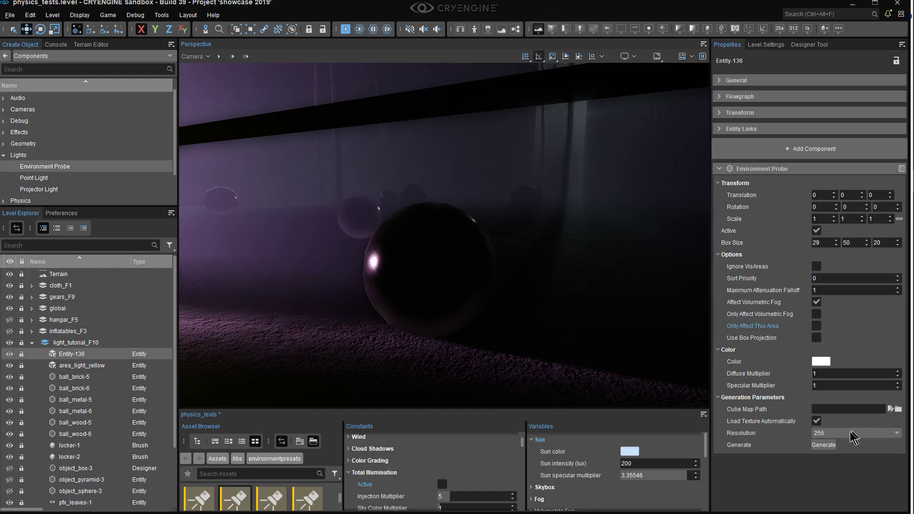
click(823, 445)
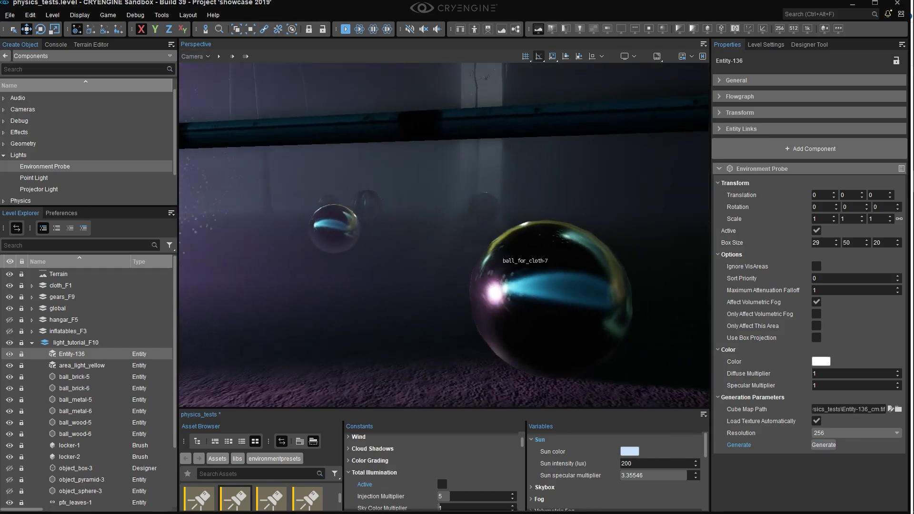
- Orbit around the metal sphere ball_for_cloth-7 and examine the cube map reflections from several angles
click(558, 292)
alt+middle_drag(559, 292, 661, 293)
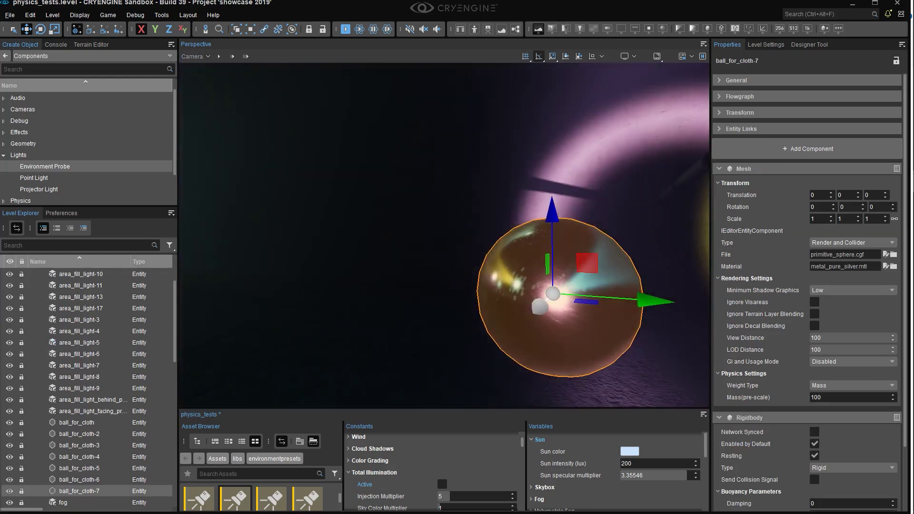
key(1)
alt+middle_drag(560, 296, 352, 295)
alt+middle_drag(707, 312, 682, 312)
click(671, 309)
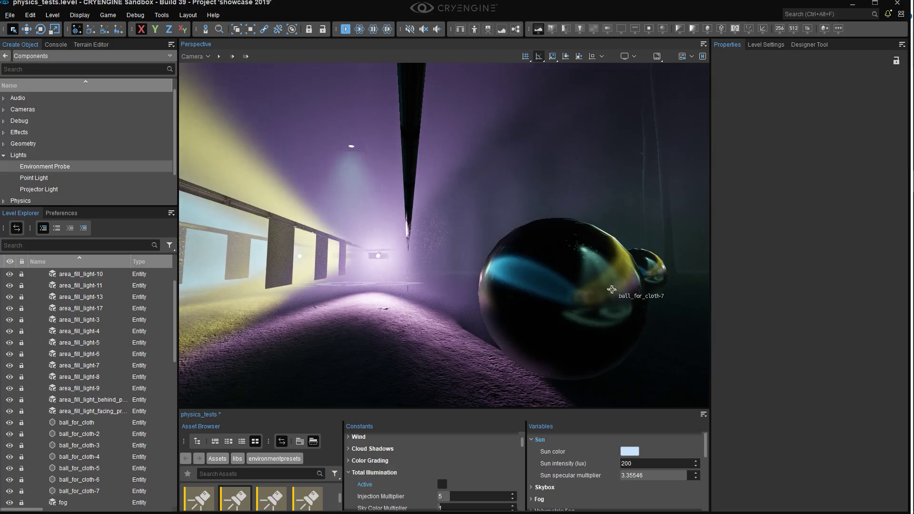
right_drag(701, 313, 683, 328)
right_drag(279, 272, 229, 252)
right_drag(336, 264, 540, 285)
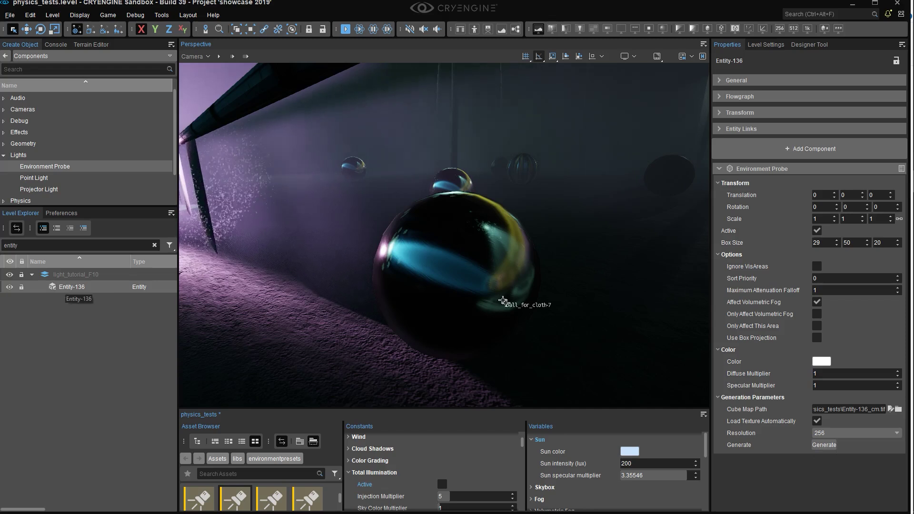
- Rename the environment probe entity to ep_lighting_demo
click(867, 409)
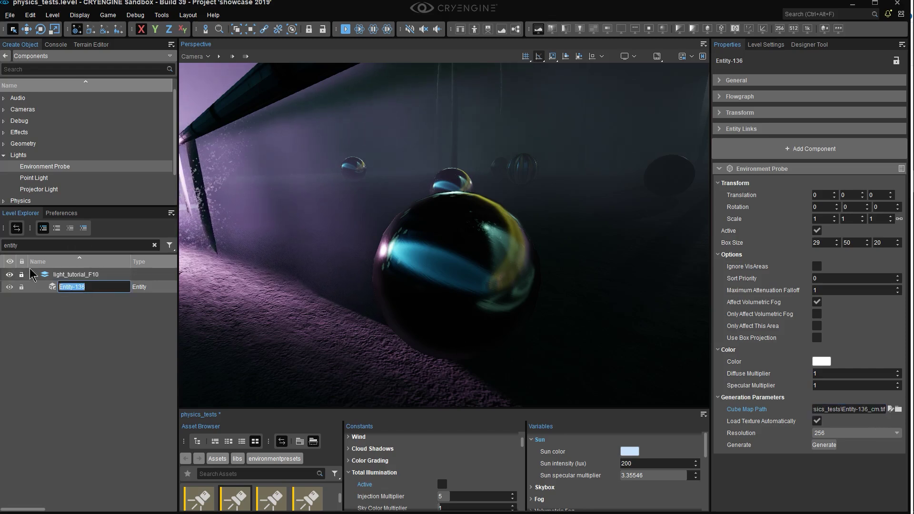
text(ee)
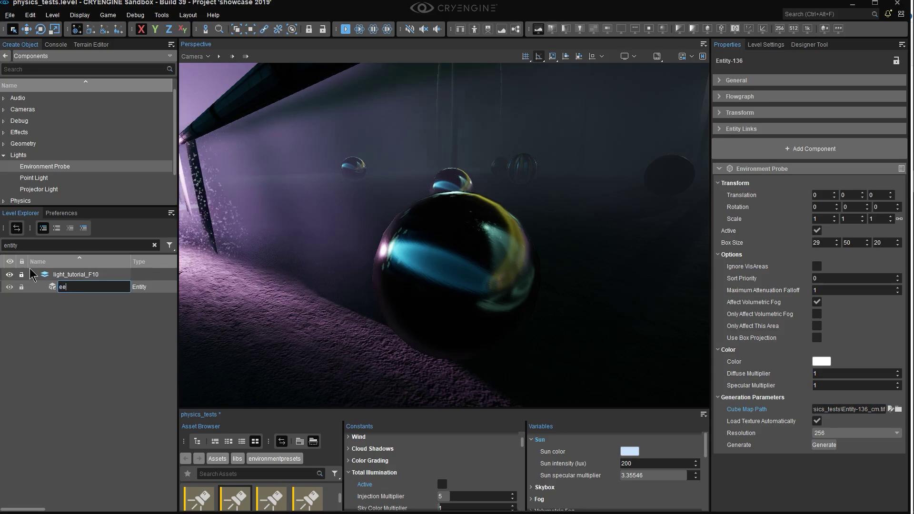
key(BackSpace)
text(p)
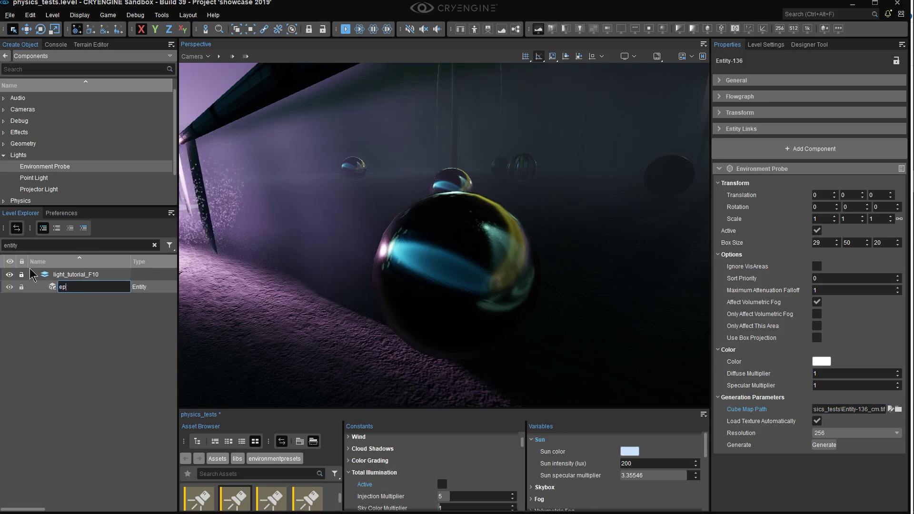
text(_)
text(lighting_demo)
key(Return)
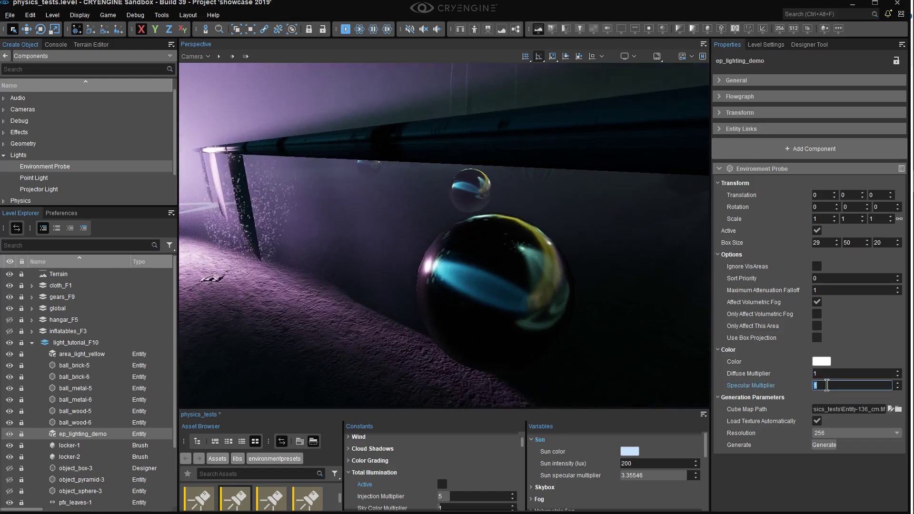
- Try a specular multiplier of 5 on the probe and check the reflections on the metal spheres
text(5)
key(Return)
key(w)
right_drag(572, 312, 450, 362)
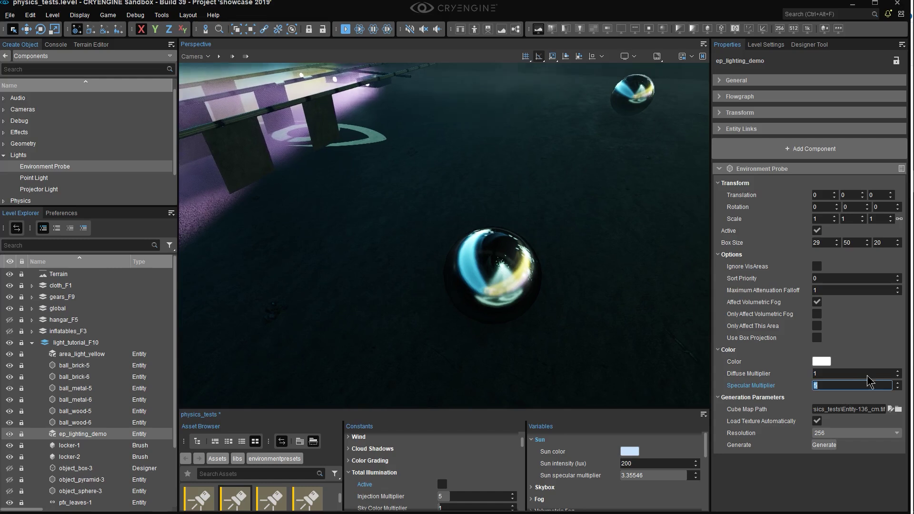
- Set the probe's specular multiplier to 2 and enable Only Affect This Area again
text(2)
key(Return)
mouse_move(516, 211)
right_down()
mouse_move(499, 226)
mouse_move(500, 205)
right_up()
key(s)
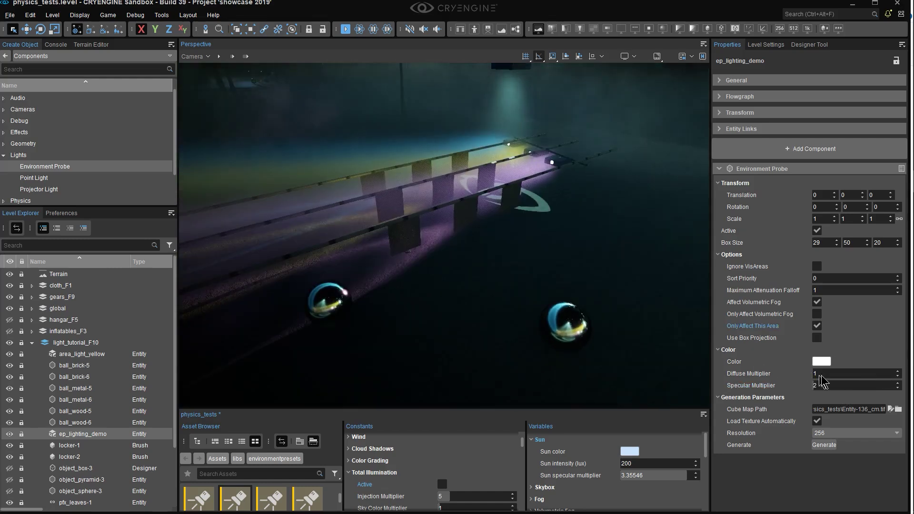
- Raise the probe's diffuse multiplier to about 7.88 and disable Affect Volumetric Fog
drag(820, 376, 847, 375)
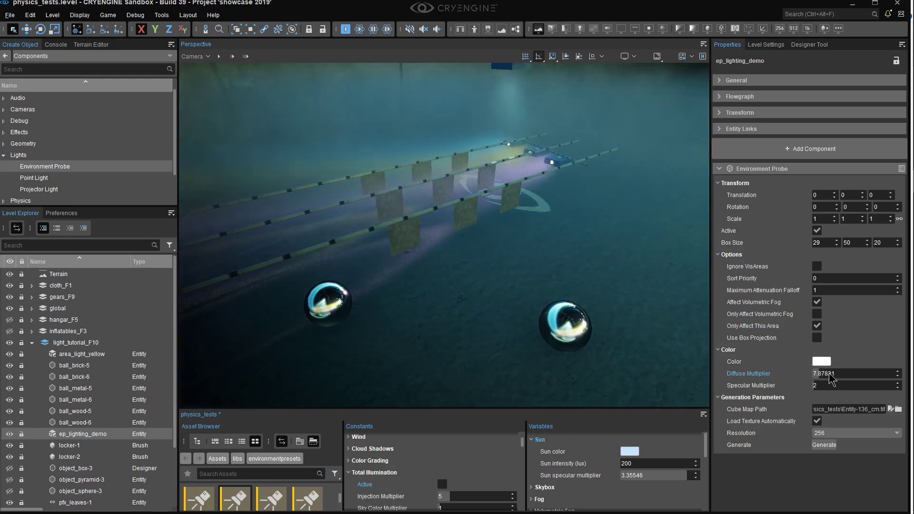
right_drag(598, 282, 558, 274)
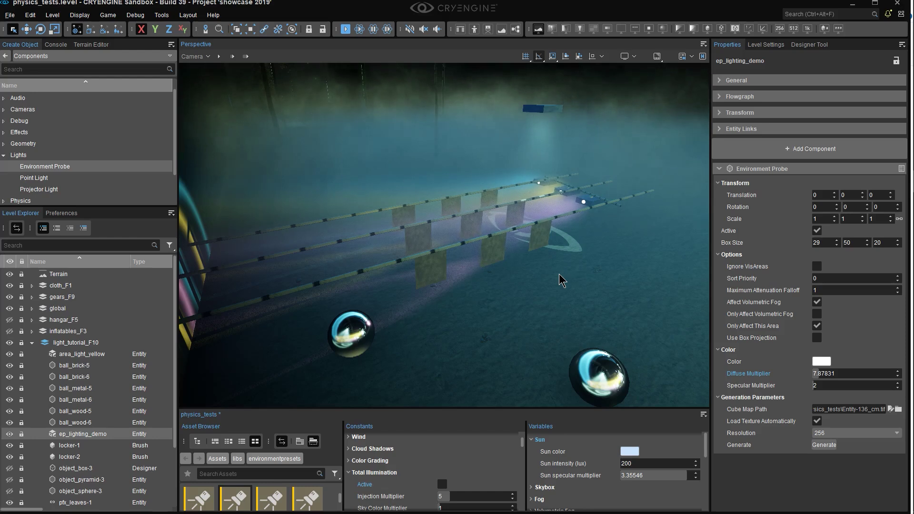
click(817, 303)
right_drag(628, 313, 606, 294)
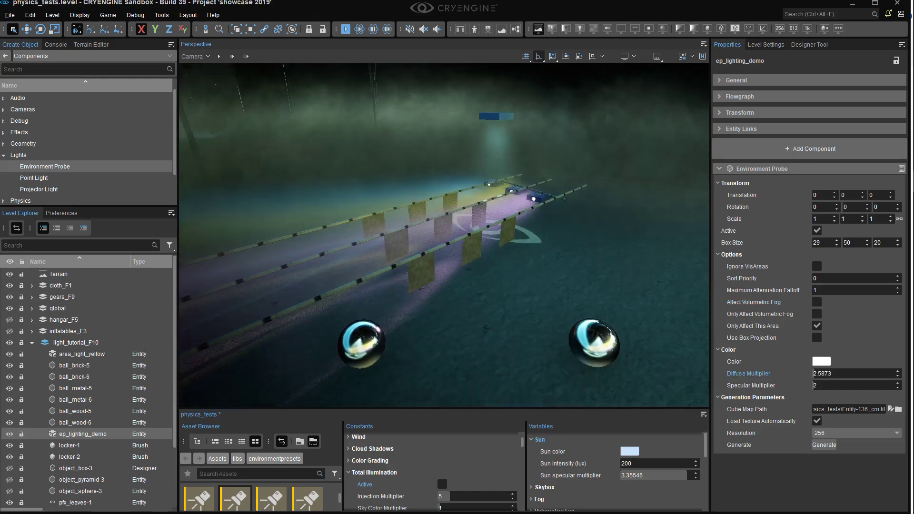
- Try a diffuse multiplier of about 3.17 on the probe and view the spheres and cloths
drag(814, 373, 815, 374)
right_drag(589, 314, 547, 309)
key(d)
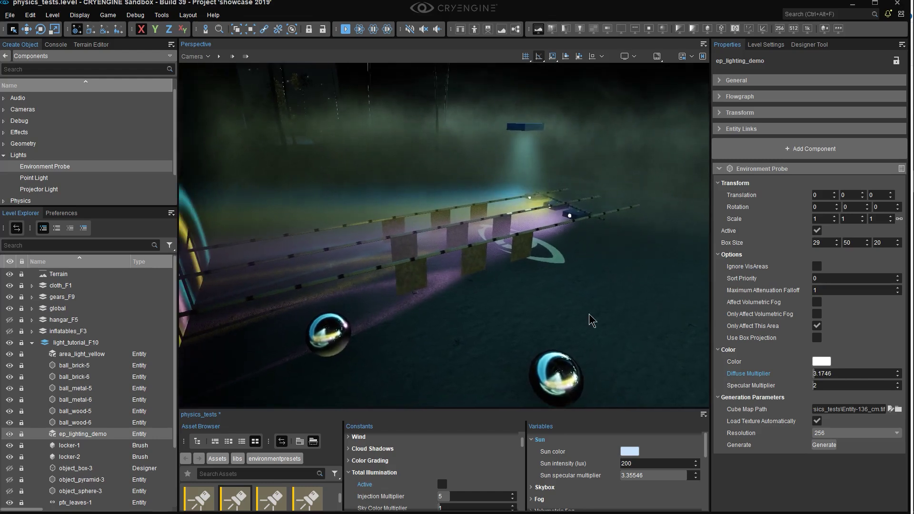
- Try a red colour on the probe and return it to white
click(822, 364)
click(741, 175)
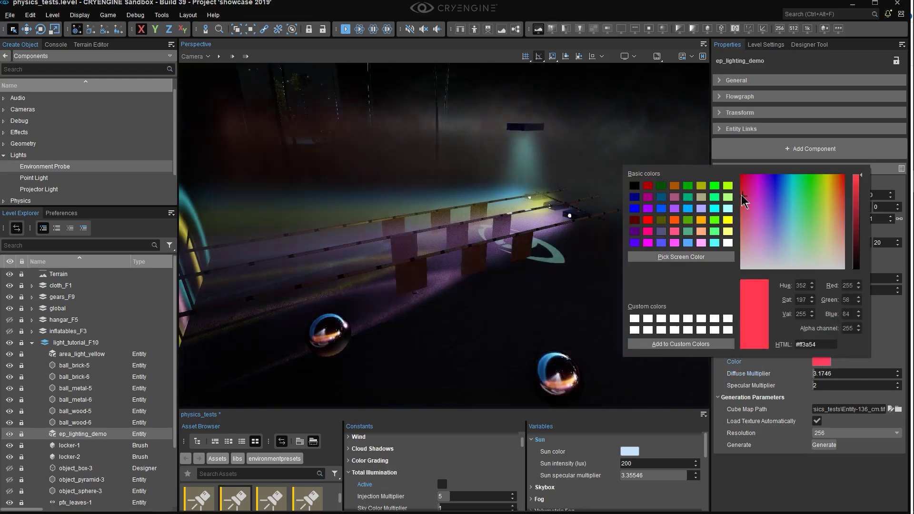
click(872, 328)
right_drag(516, 275, 469, 296)
key(w)
key(w)
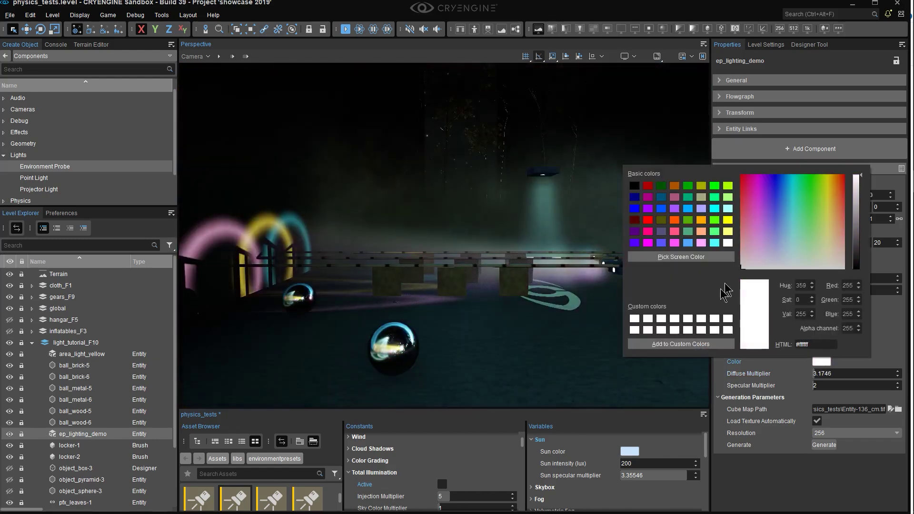
- Set the probe's diffuse multiplier to 1 and check the spheres beside the projector lights
click(861, 378)
drag(834, 374, 833, 374)
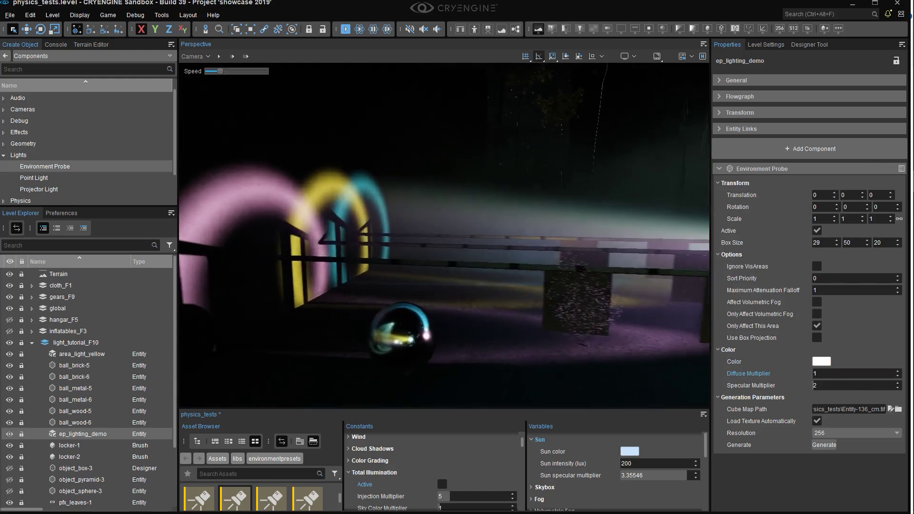
right_drag(443, 238, 530, 238)
key(w)
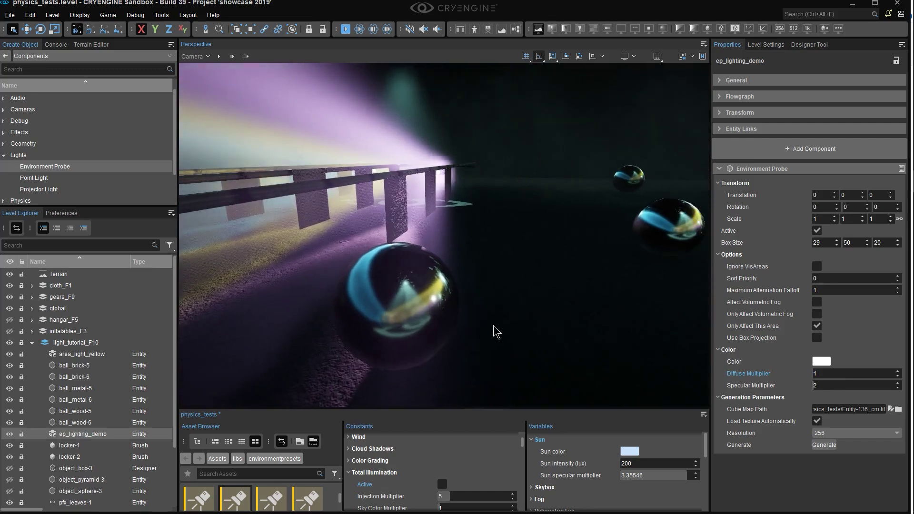
- Examine the probe's cube map reflections on the metal spheres up close and compare them with the surrounding projector lights
right_drag(493, 325, 471, 320)
right_drag(443, 238, 486, 230)
right_drag(489, 326, 514, 257)
right_drag(595, 286, 570, 304)
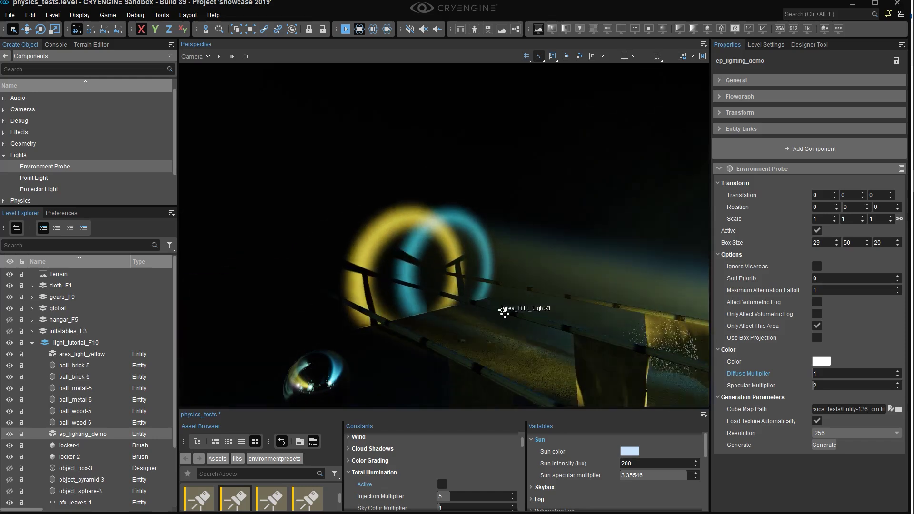
right_drag(465, 310, 436, 305)
key(w)
key(s)
right_drag(348, 255, 352, 259)
right_drag(417, 280, 418, 292)
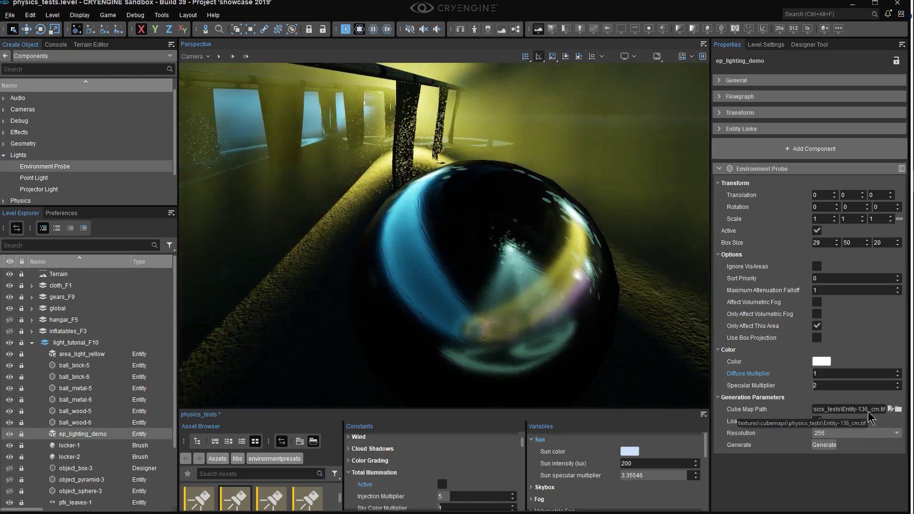
right_drag(549, 326, 550, 337)
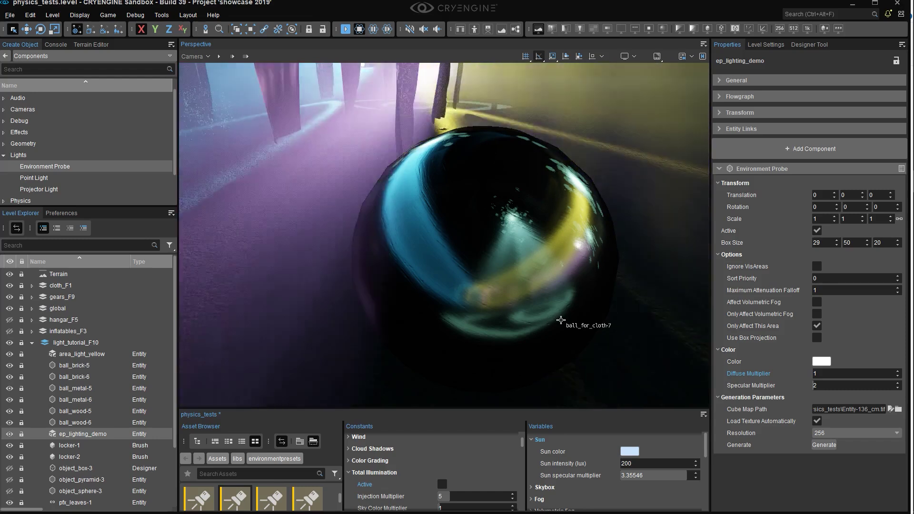
key(s)
right_drag(560, 320, 612, 338)
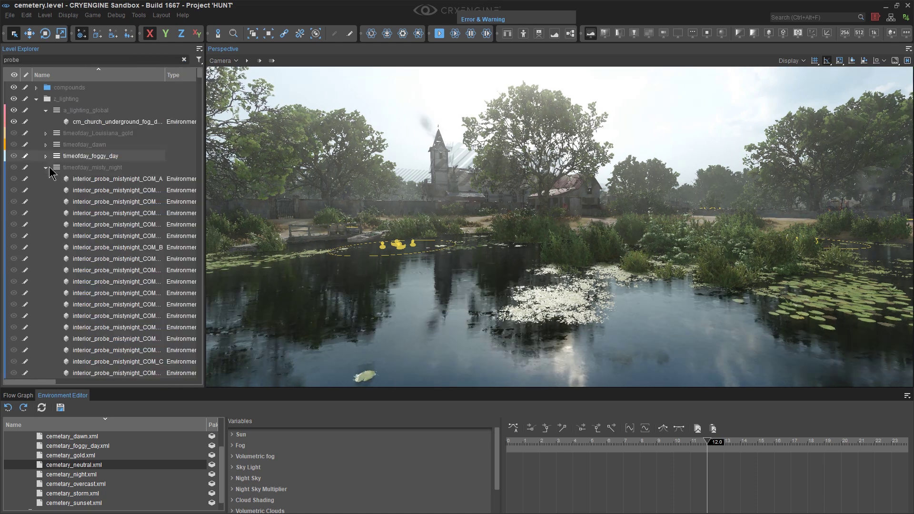
- In the cemetery level, preview the cemetary_gold.xml and cemetary_night.xml time-of-day presets
click(46, 168)
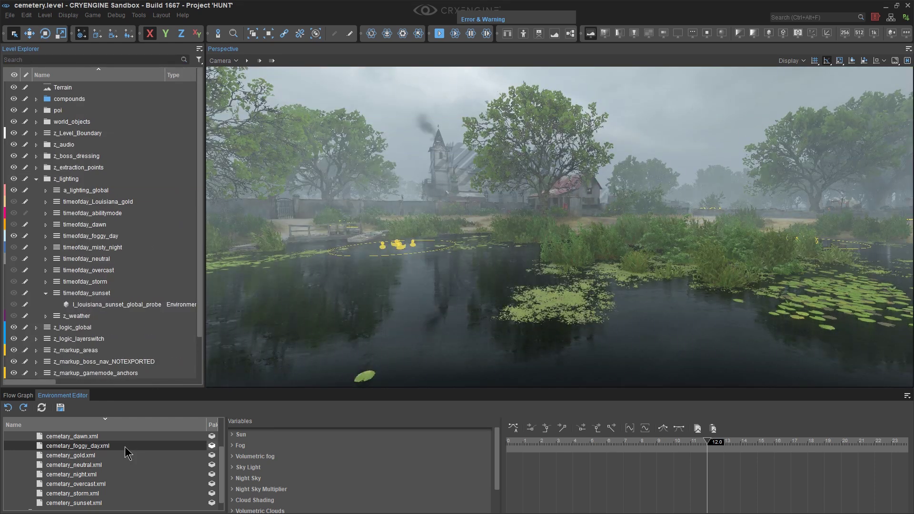
click(147, 456)
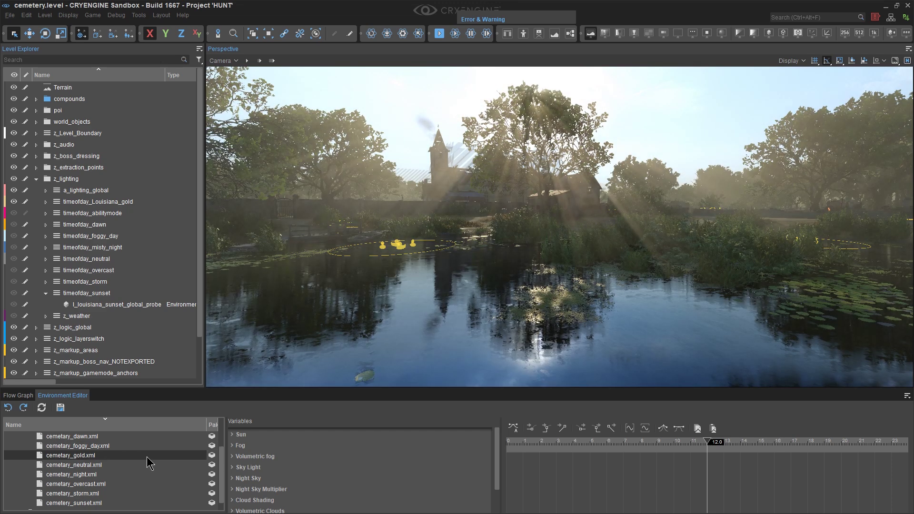
click(150, 473)
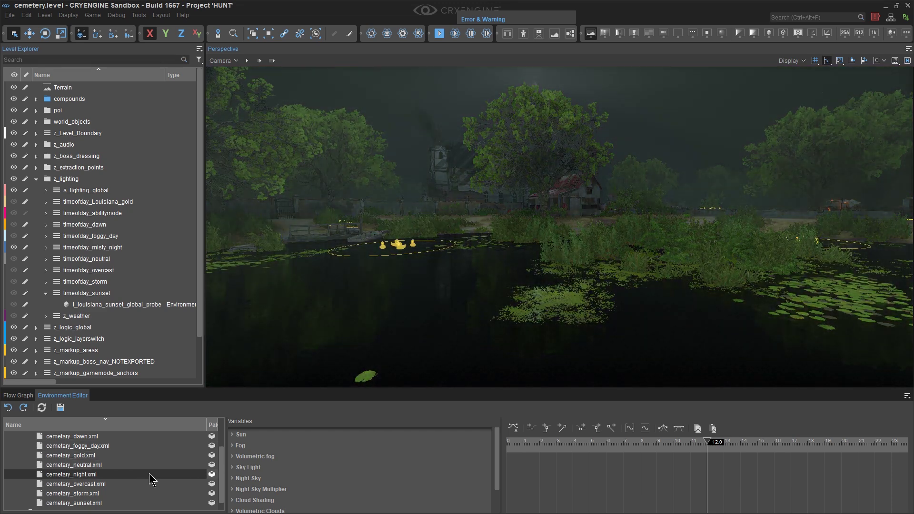